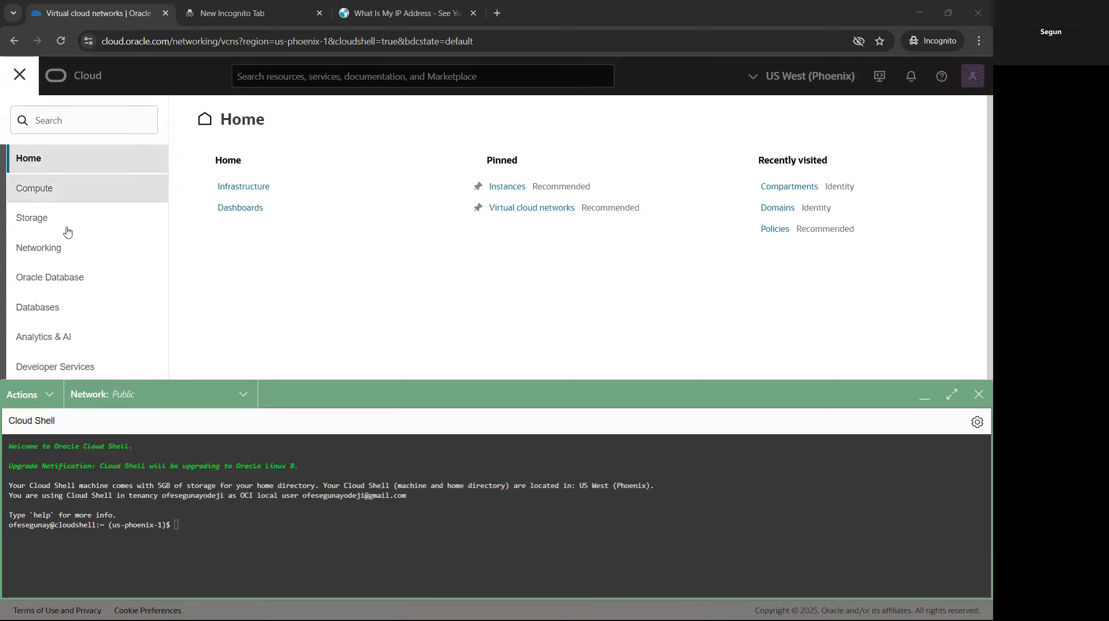
Step: Start a new virtual cloud network in the Networking service and name it vcn-mod3
left_click(62, 248)
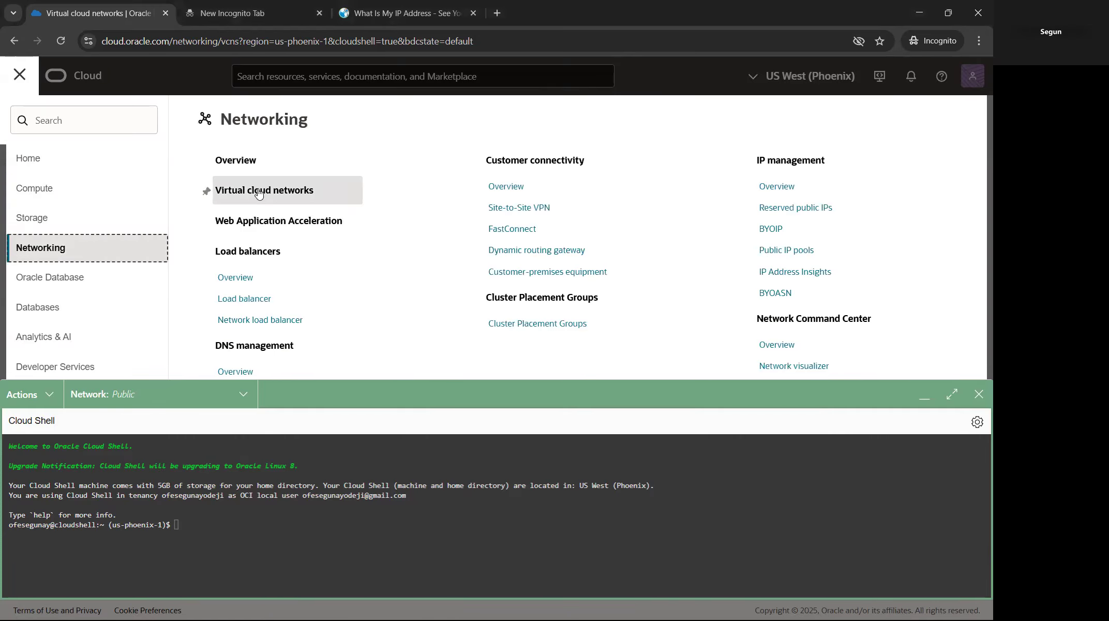
left_click(298, 195)
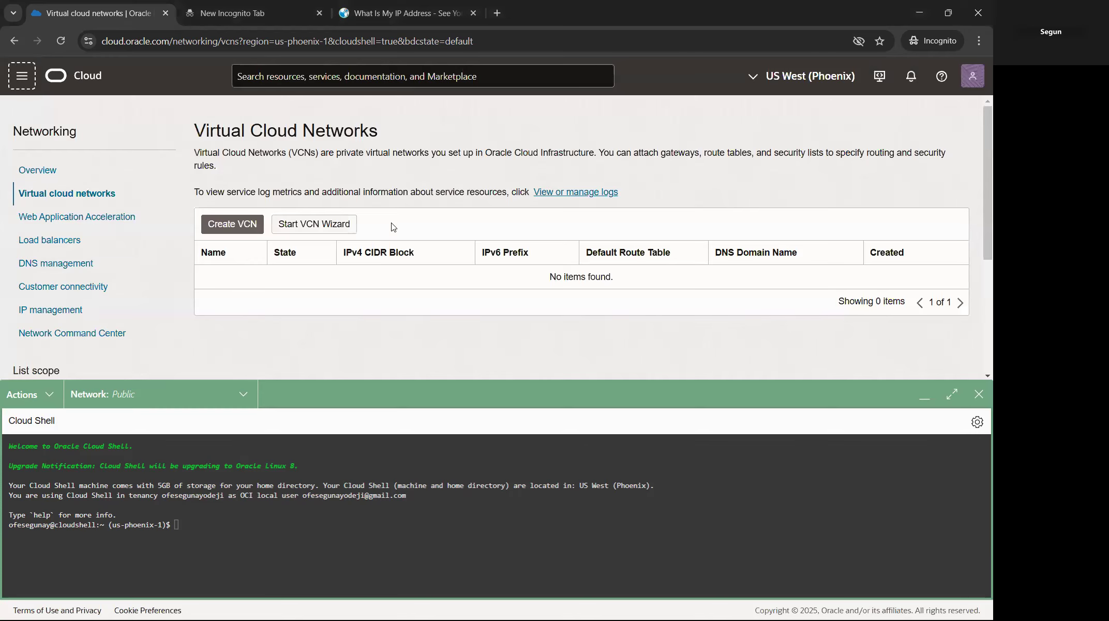
left_click(232, 224)
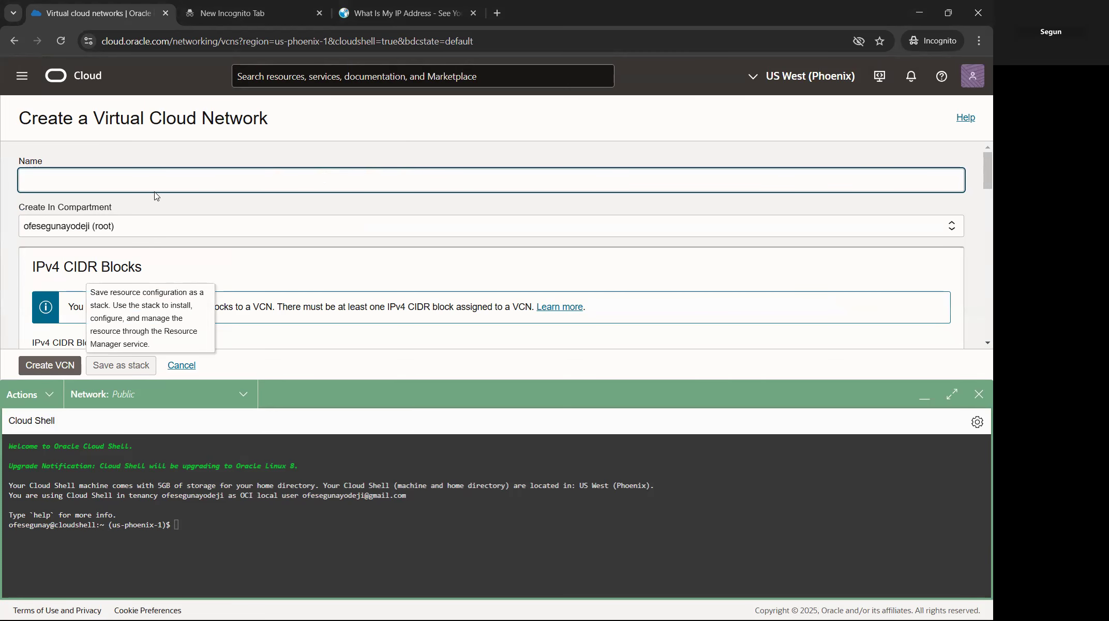
type("v")
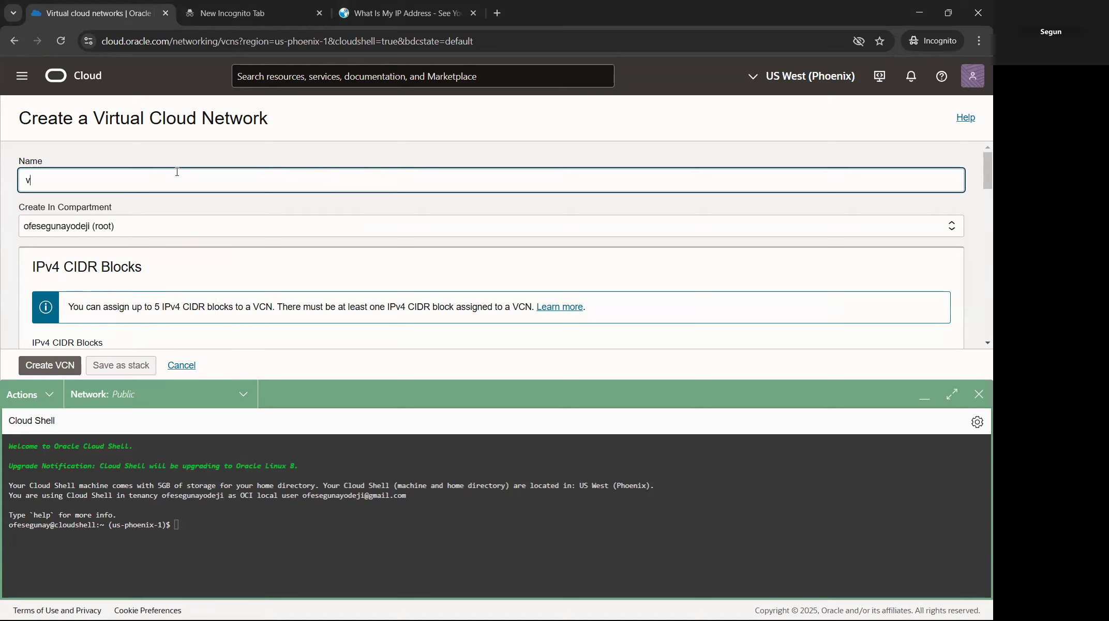
type("cn-mod3")
Step: Set the compartment for the new VCN to resourcesNetworking
scroll(169, 172, "down", 2)
scroll(192, 186, "up", 1)
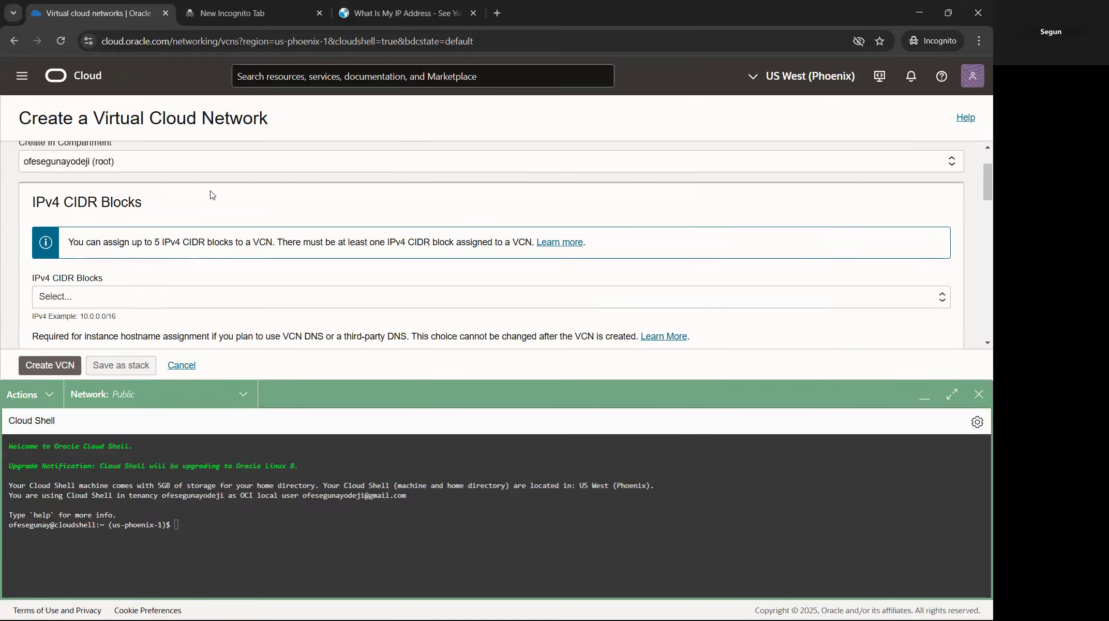
left_click(166, 163)
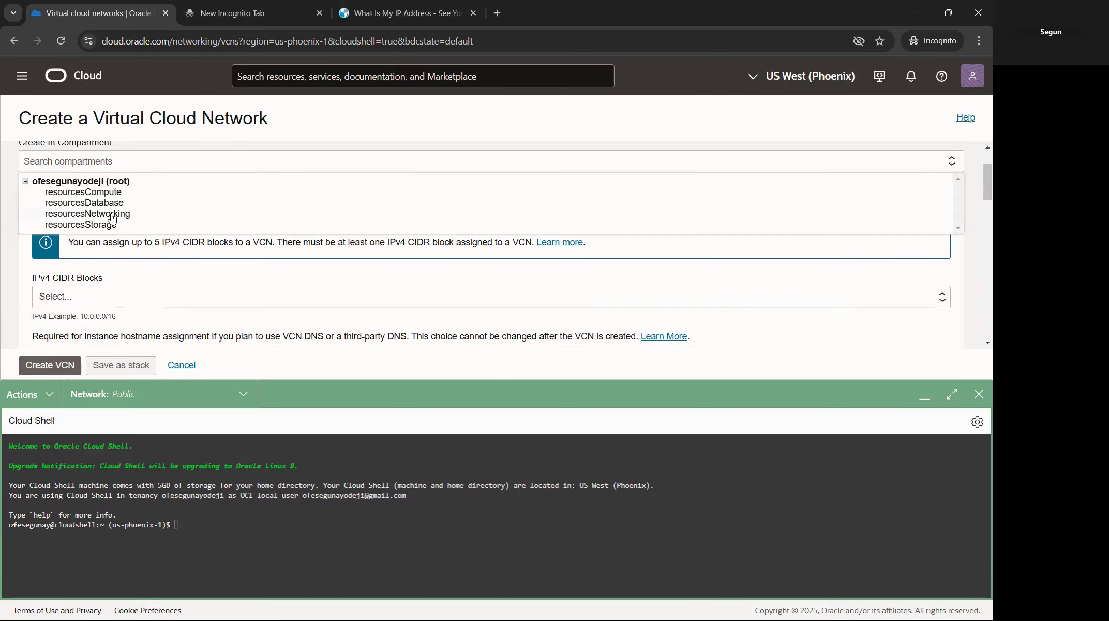
left_click(88, 214)
scroll(196, 207, "up", 2)
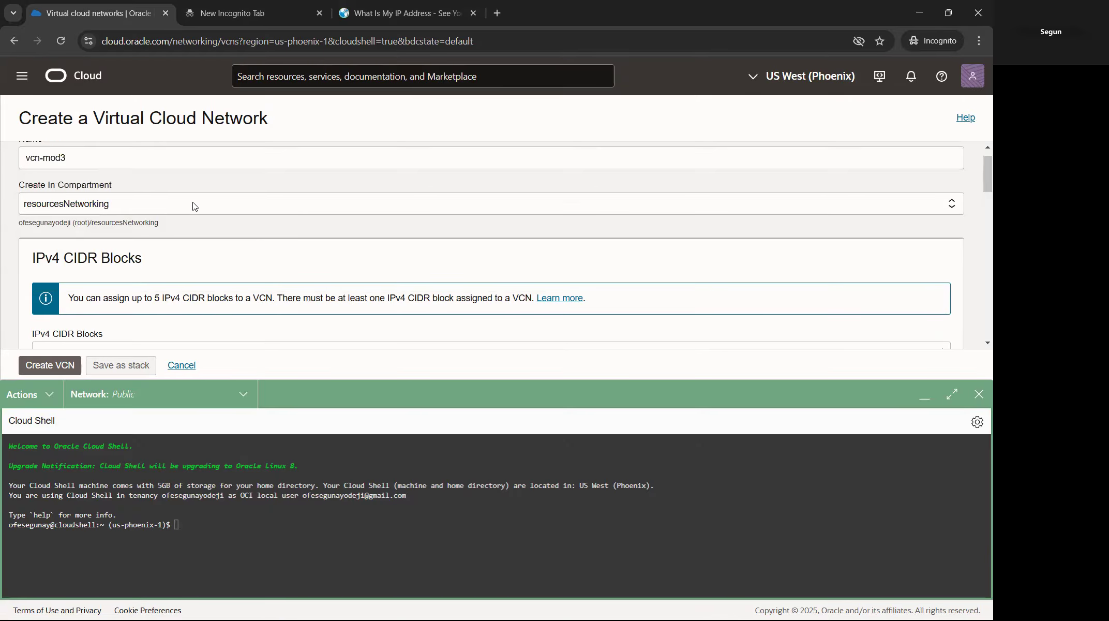
Step: Exit the Cloud Shell session while keeping the VCN creation form open
scroll(194, 207, "down", 2)
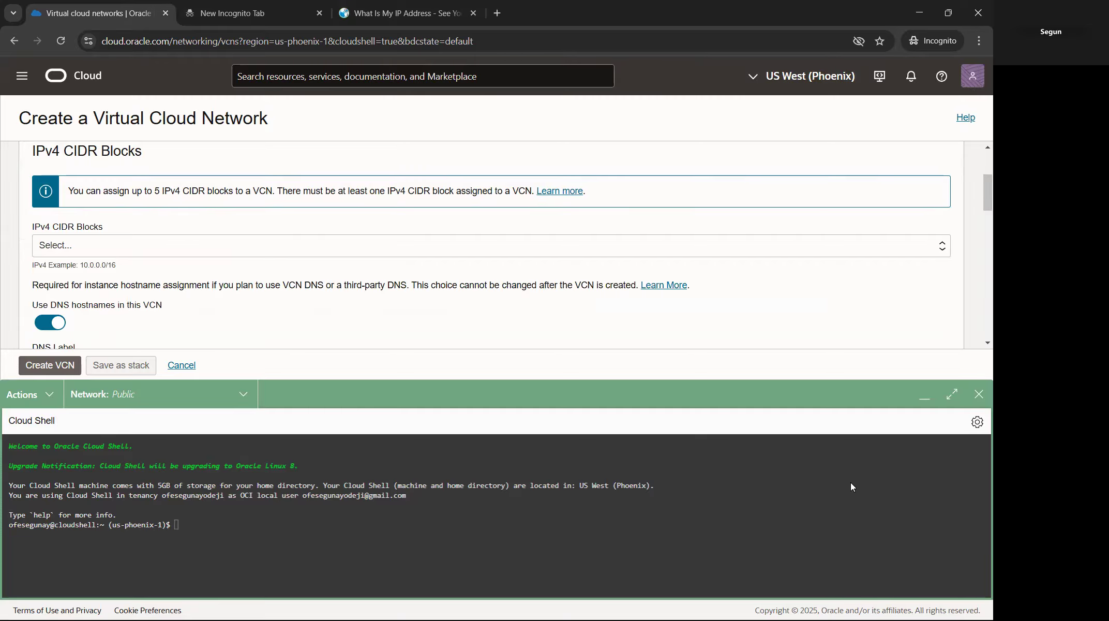
left_click(979, 394)
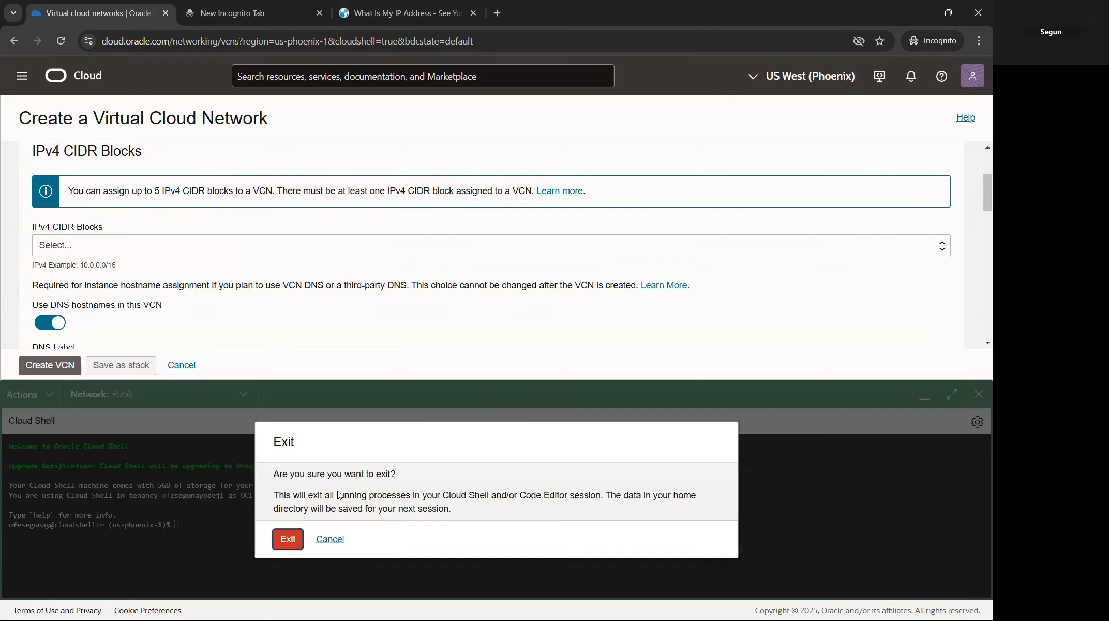
left_click(288, 540)
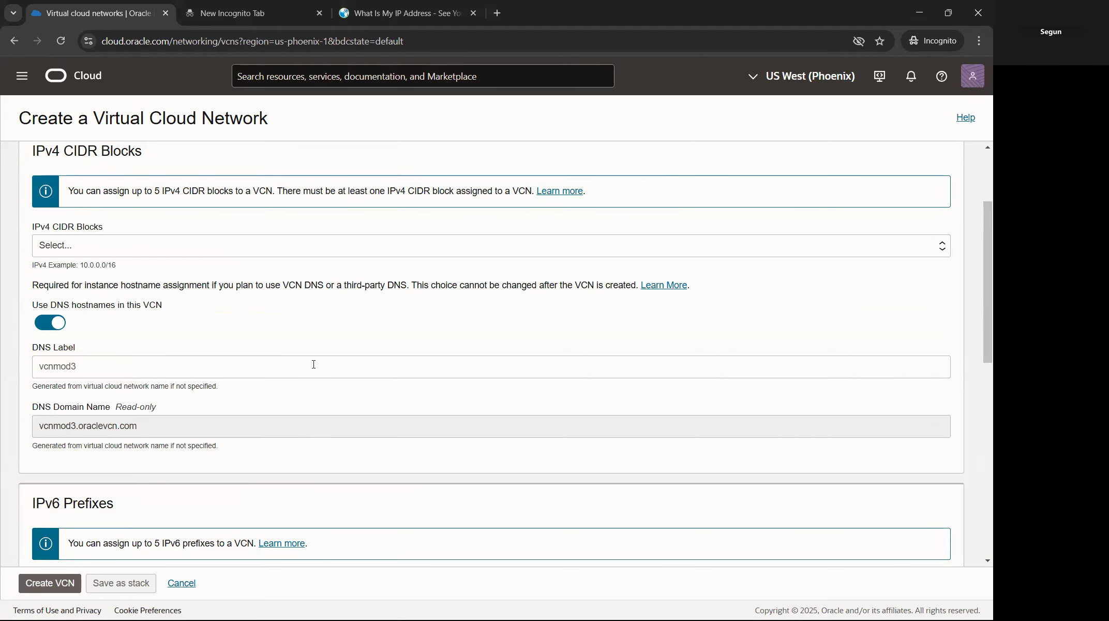
Step: Try to create the VCN with 10.0.0.0/16 entered as its IPv4 CIDR block
scroll(165, 242, "up", 1)
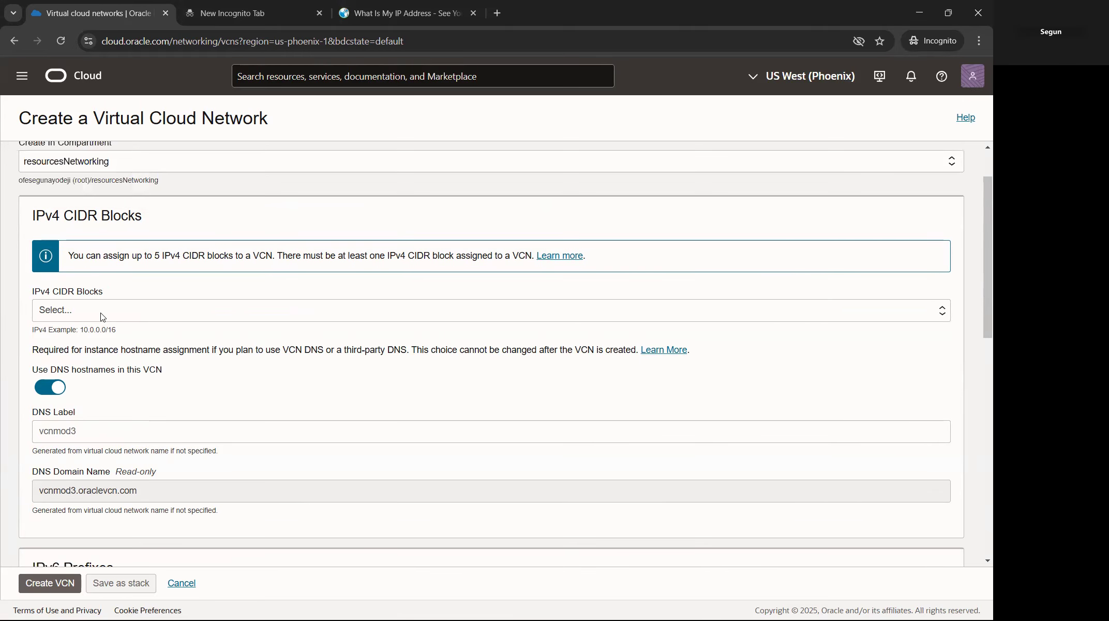
left_click(101, 313)
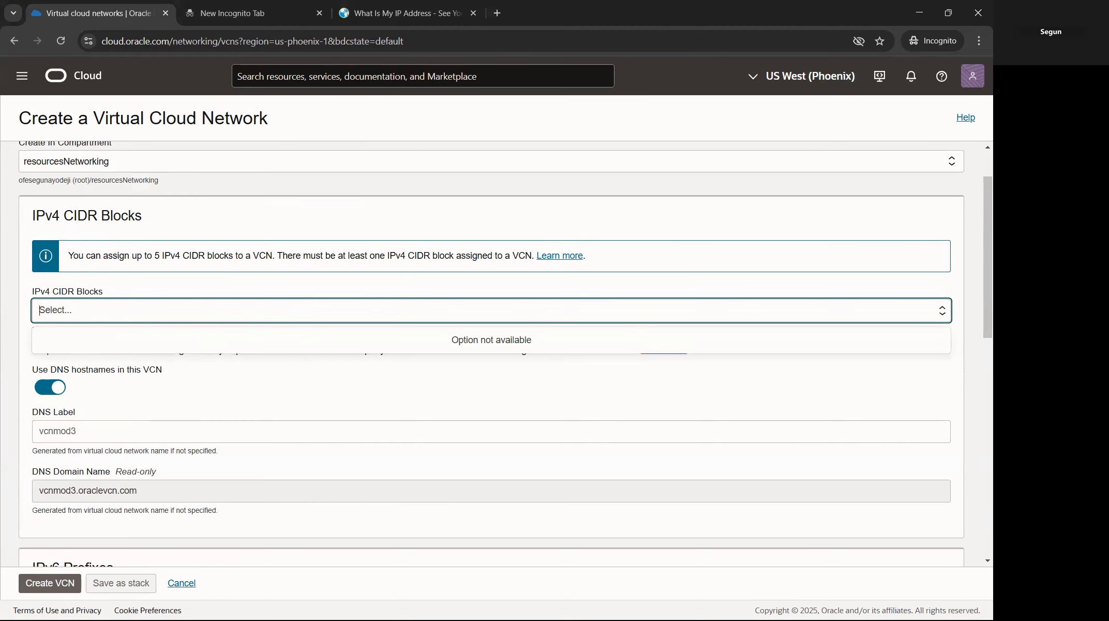
left_click(252, 314)
type("10.0.")
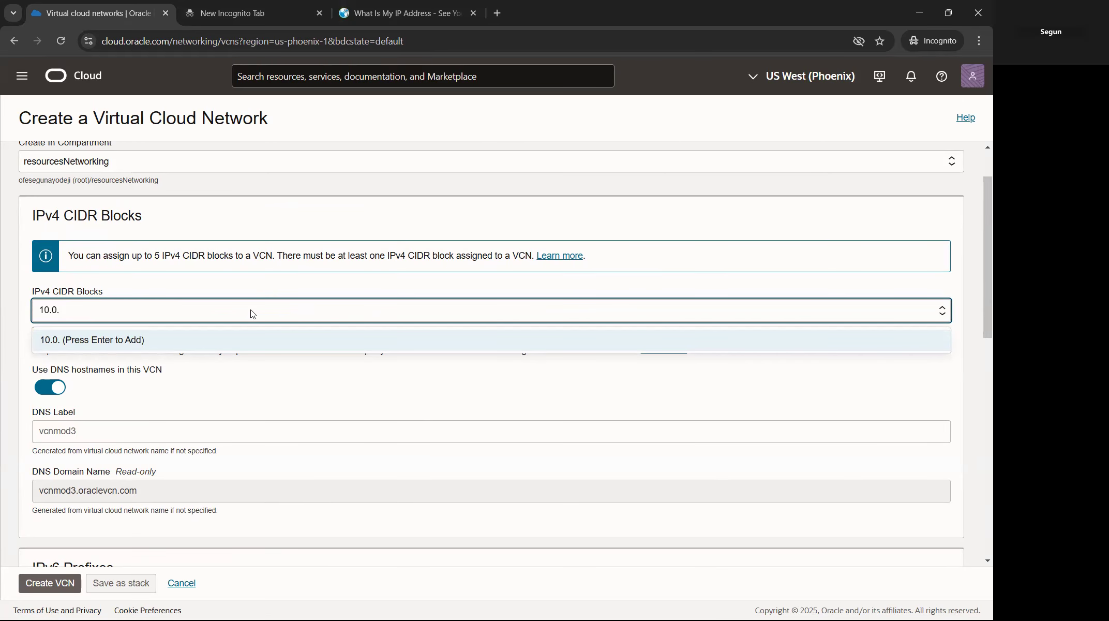
type("0.0")
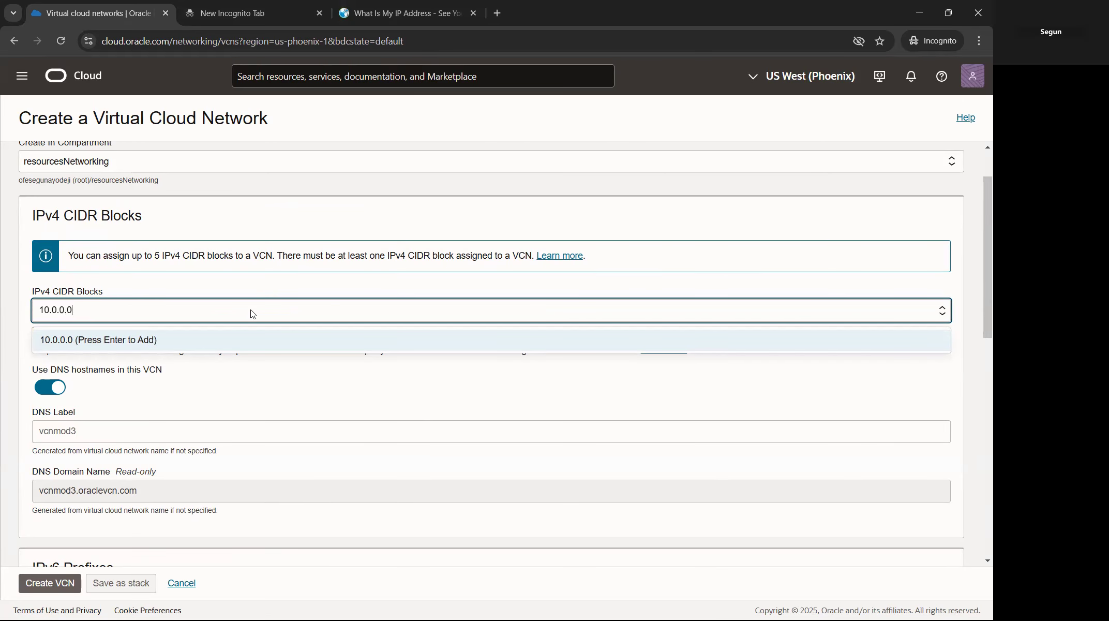
type("/16")
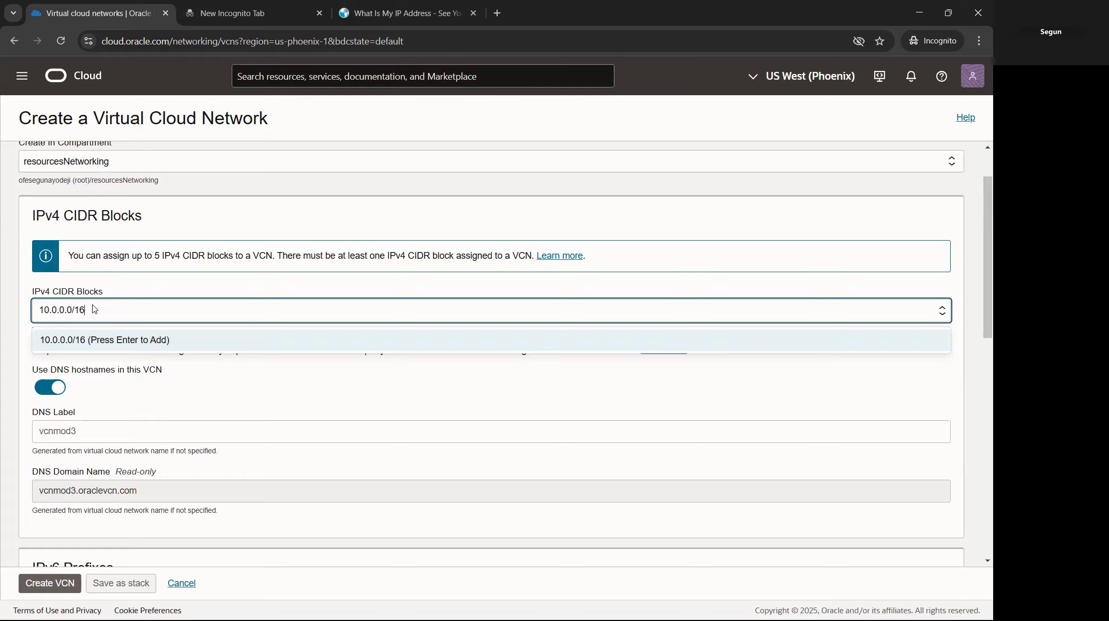
scroll(94, 303, "down", 2)
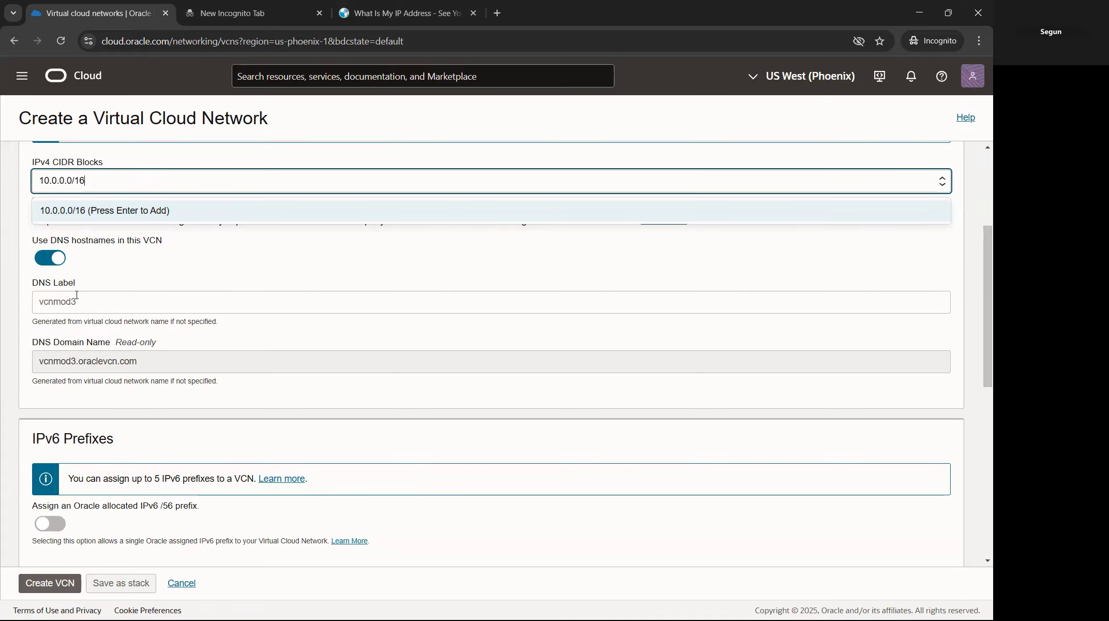
scroll(107, 295, "down", 6)
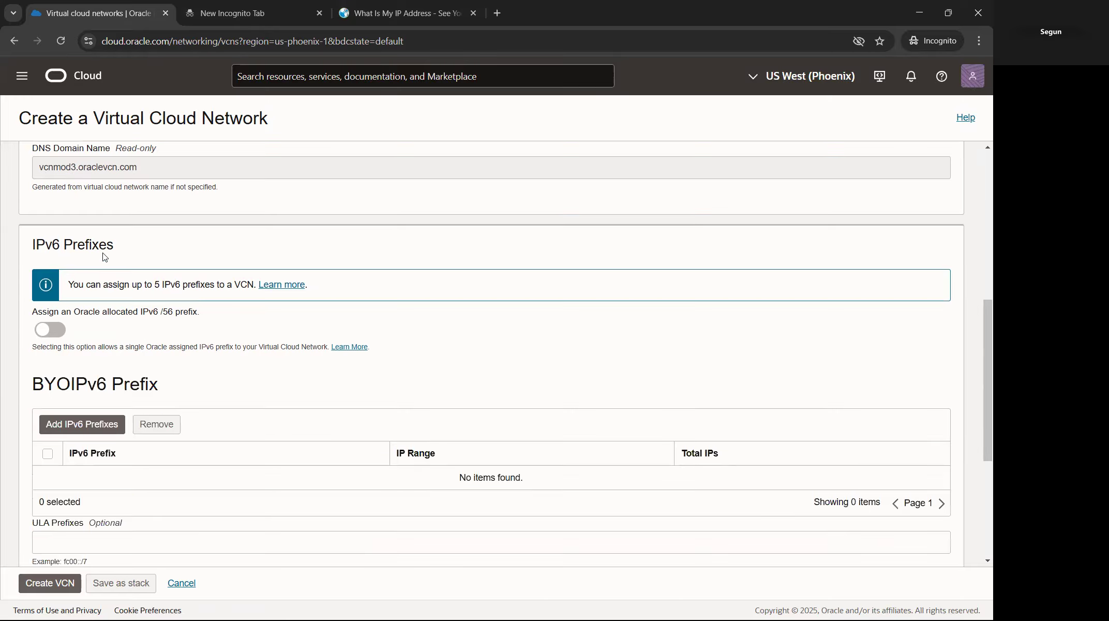
scroll(116, 264, "down", 1)
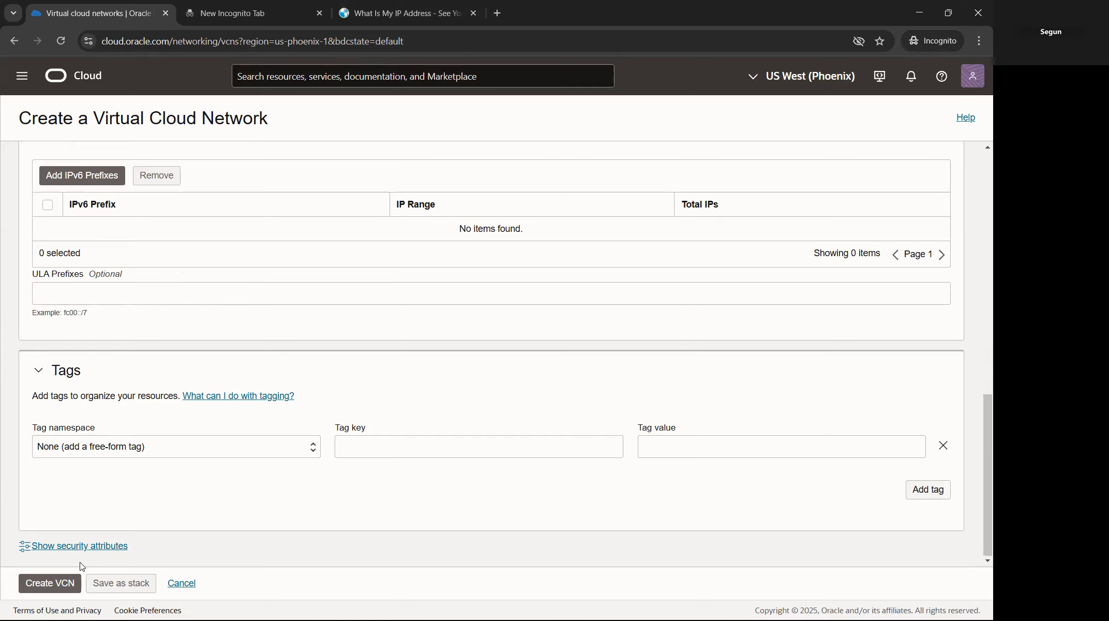
left_click(64, 586)
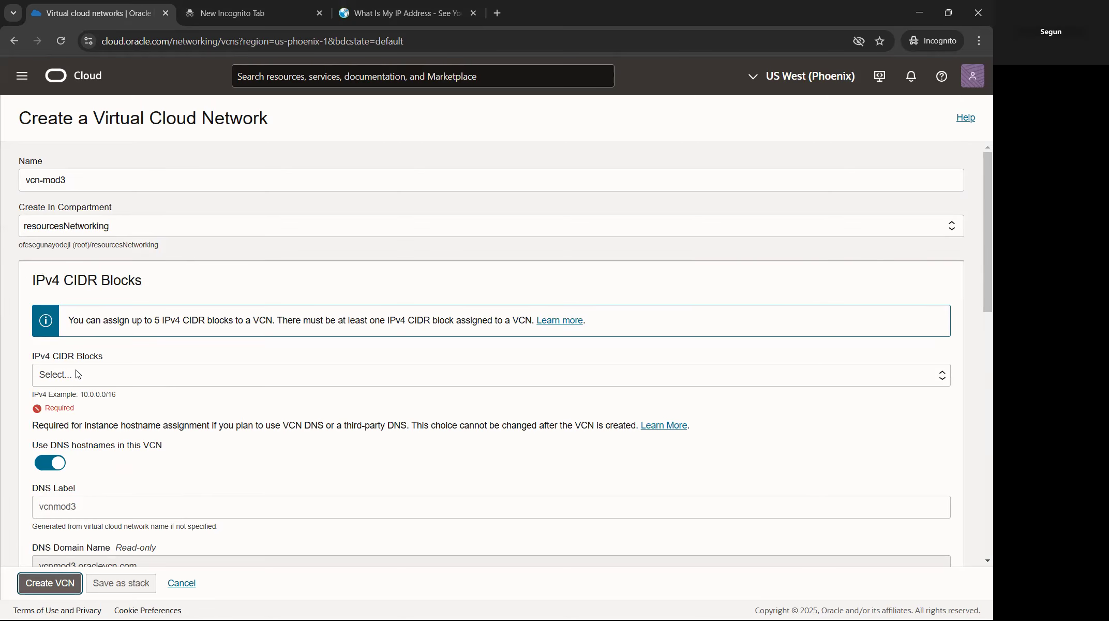
Step: Add 10.0.0.0/16 as the IPv4 CIDR block and create the vcn-mod3 network
left_click(60, 379)
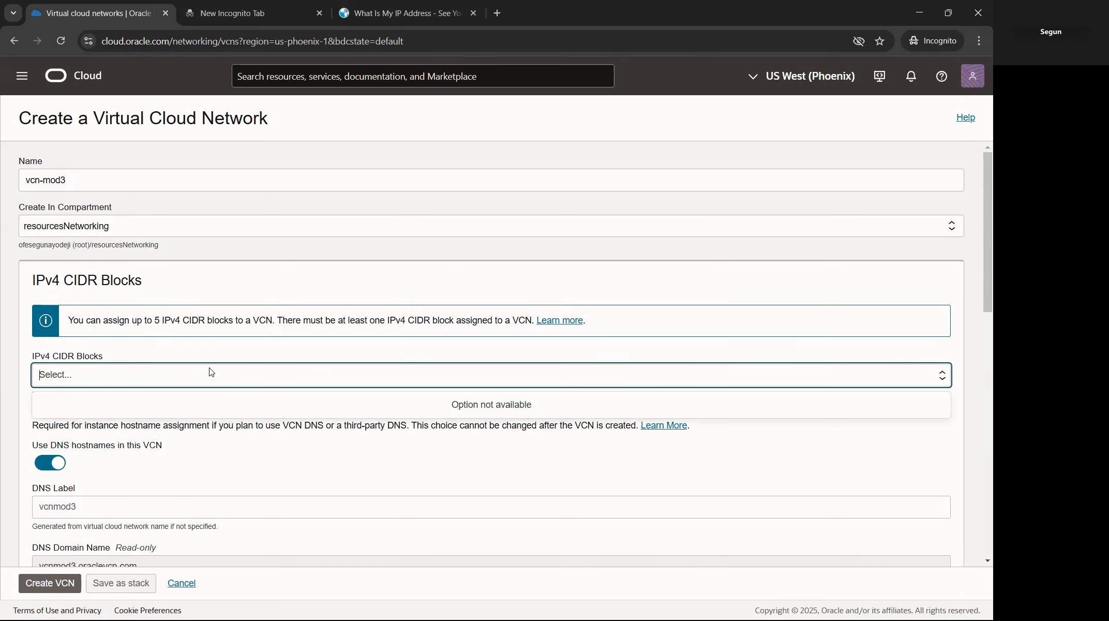
left_click(71, 374)
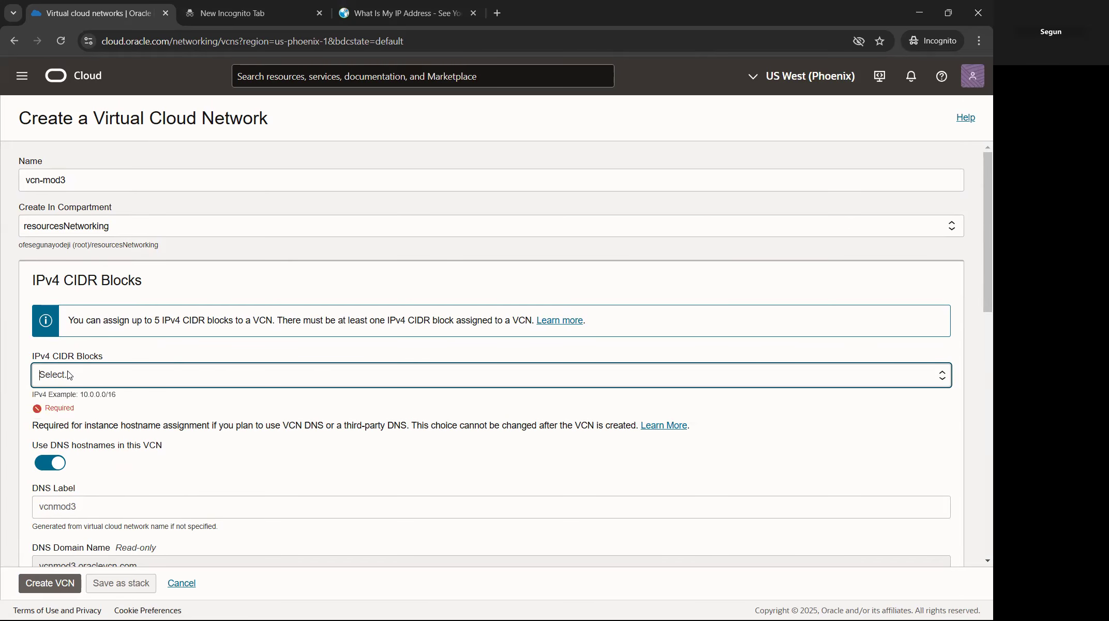
left_click(77, 376)
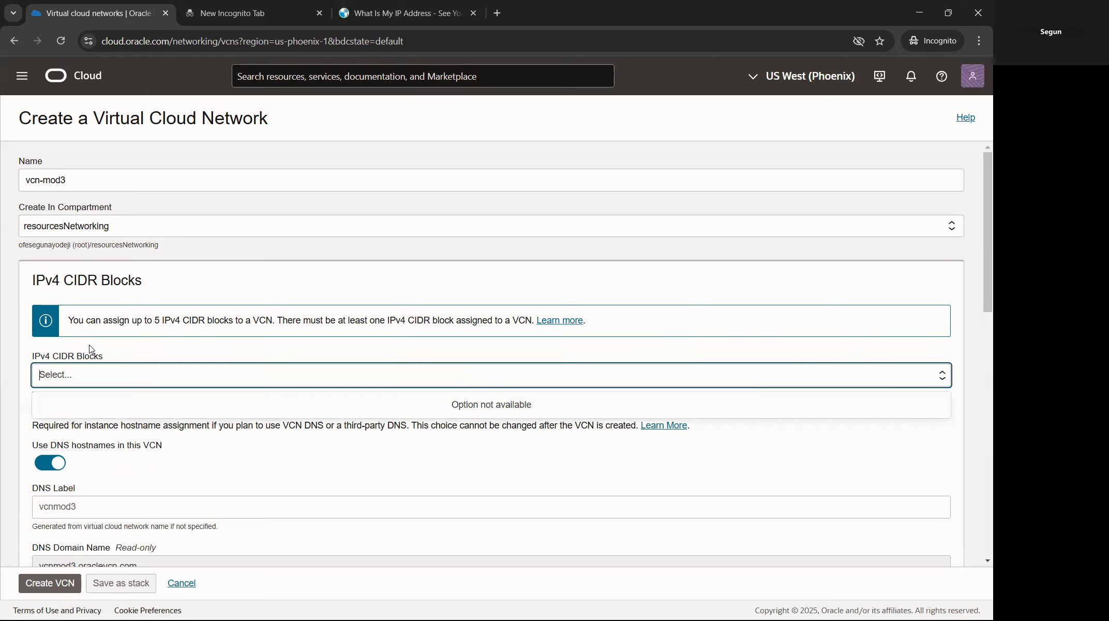
type("10.0.0")
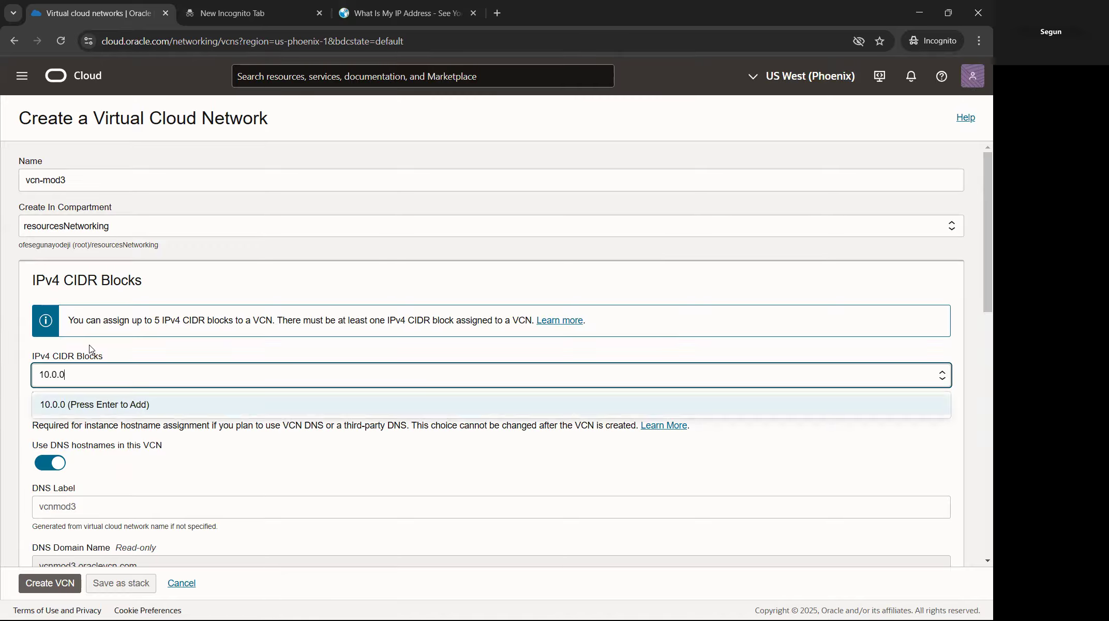
type(".0/16")
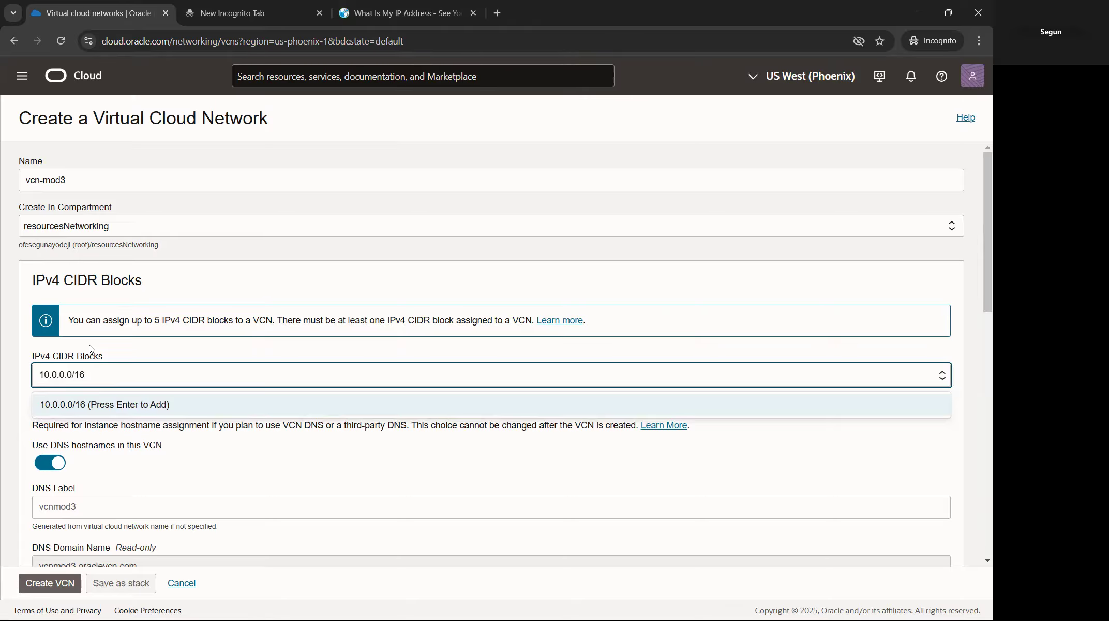
key("Return")
scroll(250, 383, "down", 3)
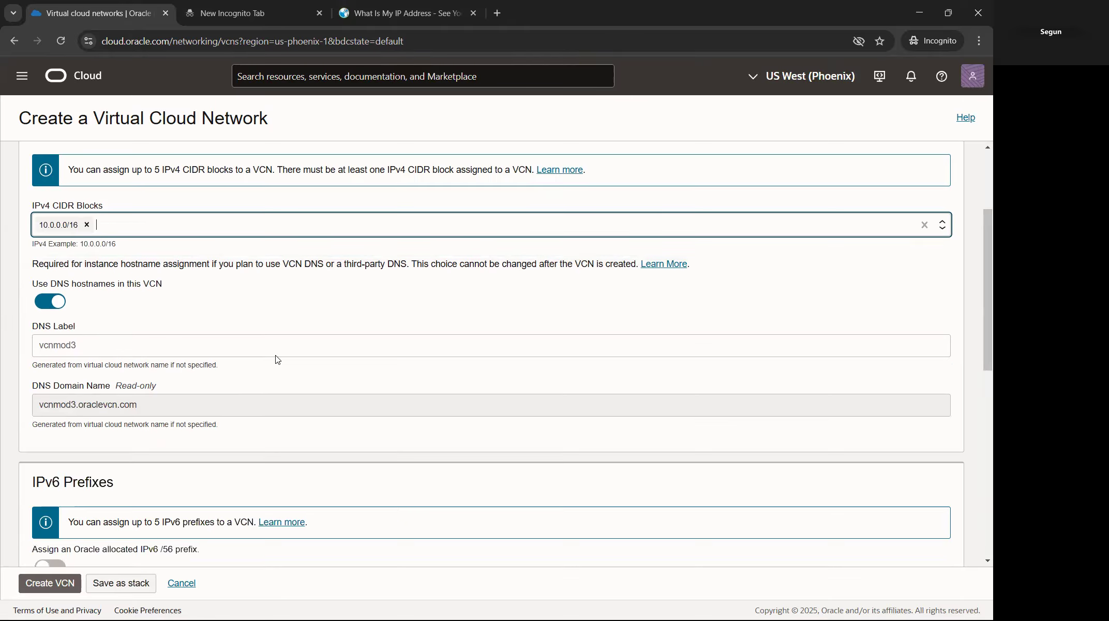
scroll(250, 379, "down", 8)
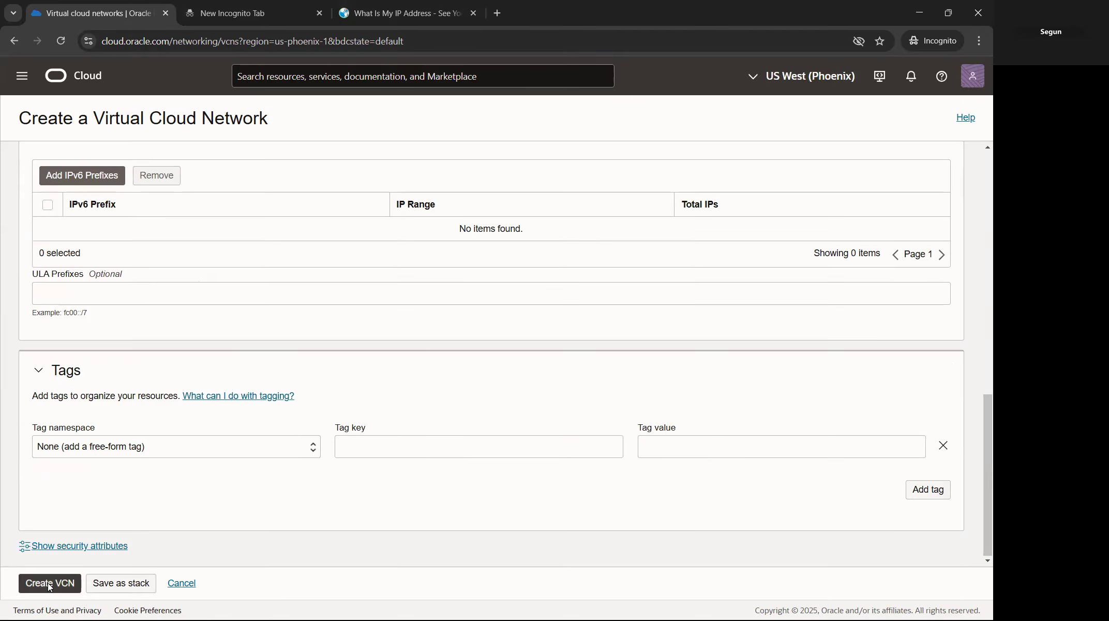
left_click(49, 584)
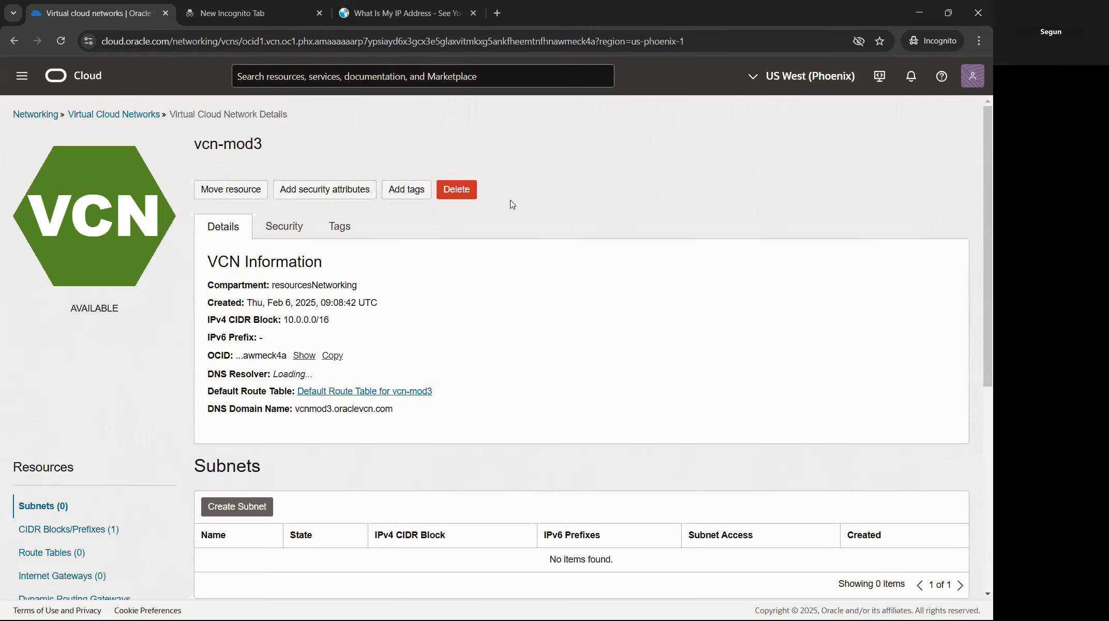
Step: Show the subnets of vcn-mod3 and open the form for creating a new subnet
scroll(131, 388, "down", 1)
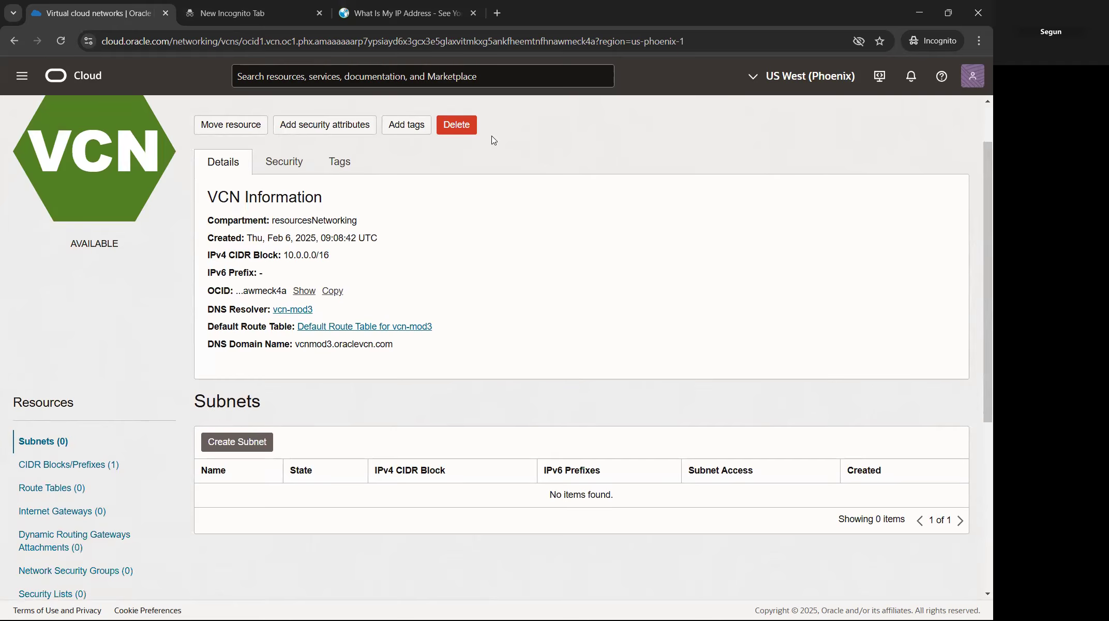
scroll(127, 387, "down", 3)
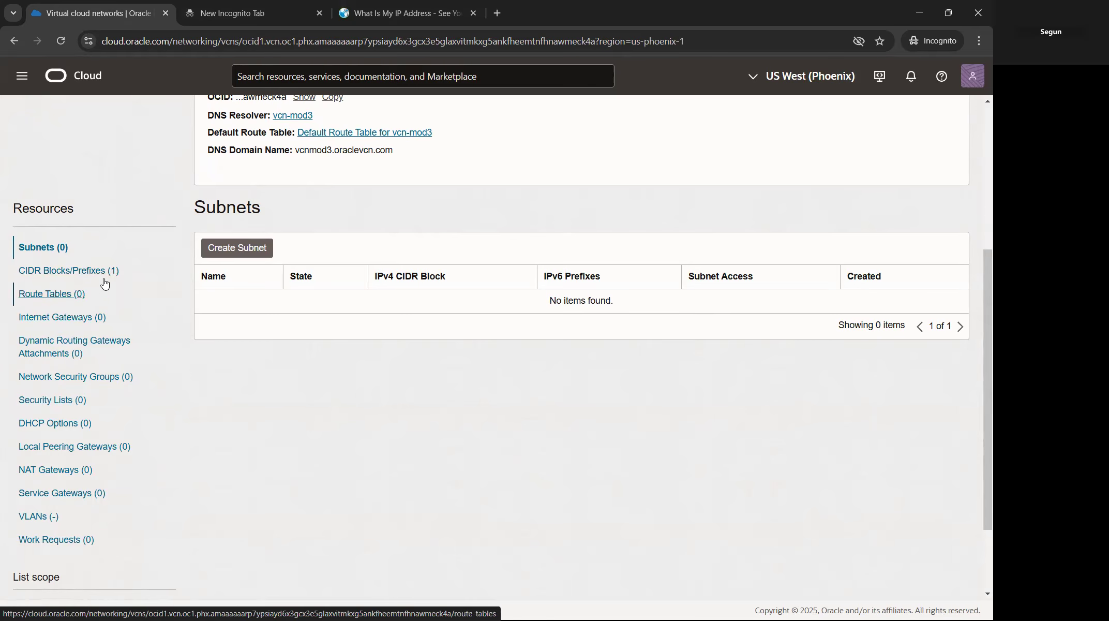
scroll(112, 359, "down", 2)
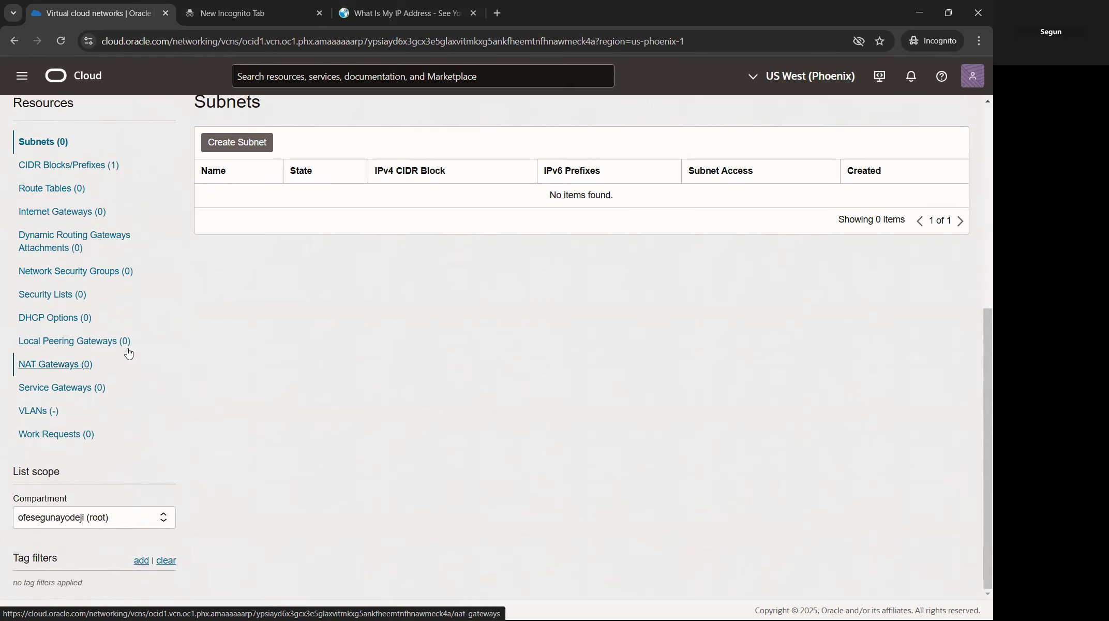
scroll(140, 351, "up", 4)
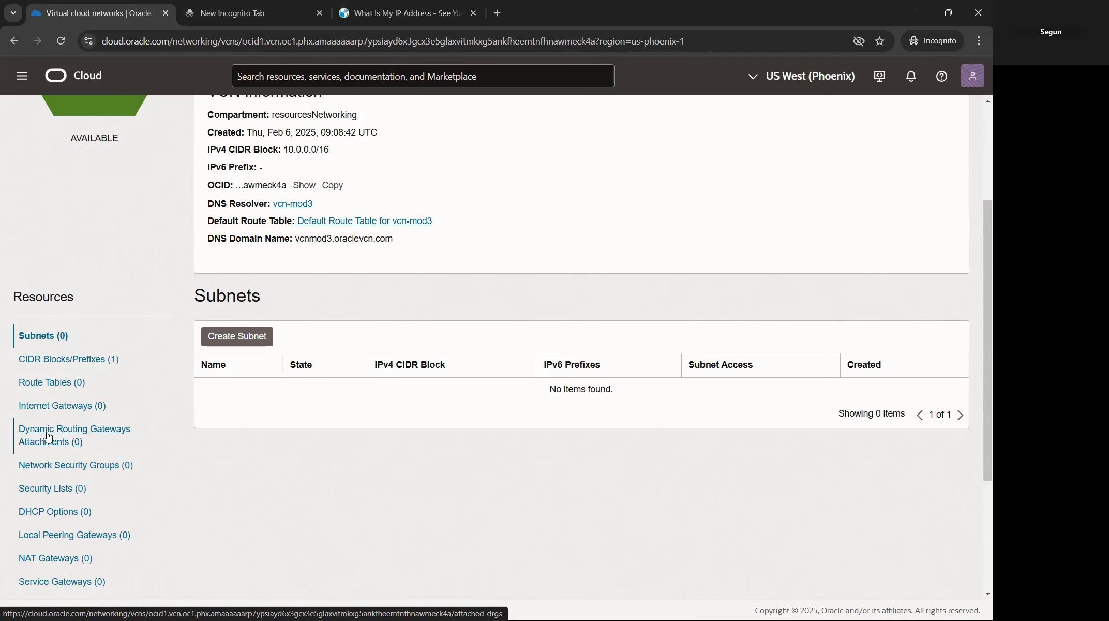
scroll(77, 454, "down", 2)
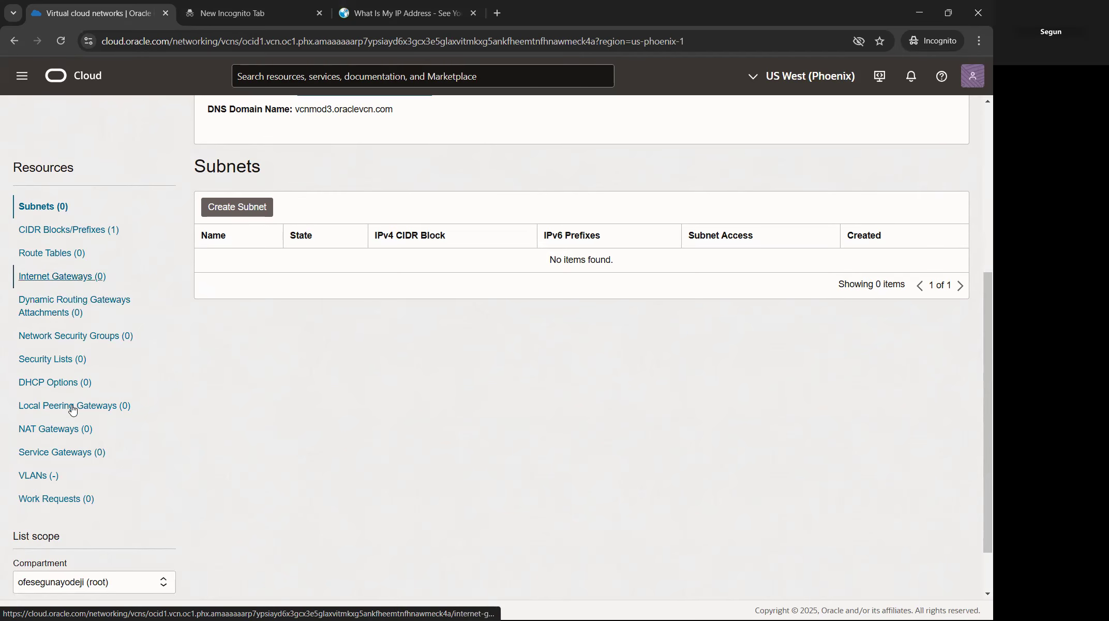
left_click(63, 206)
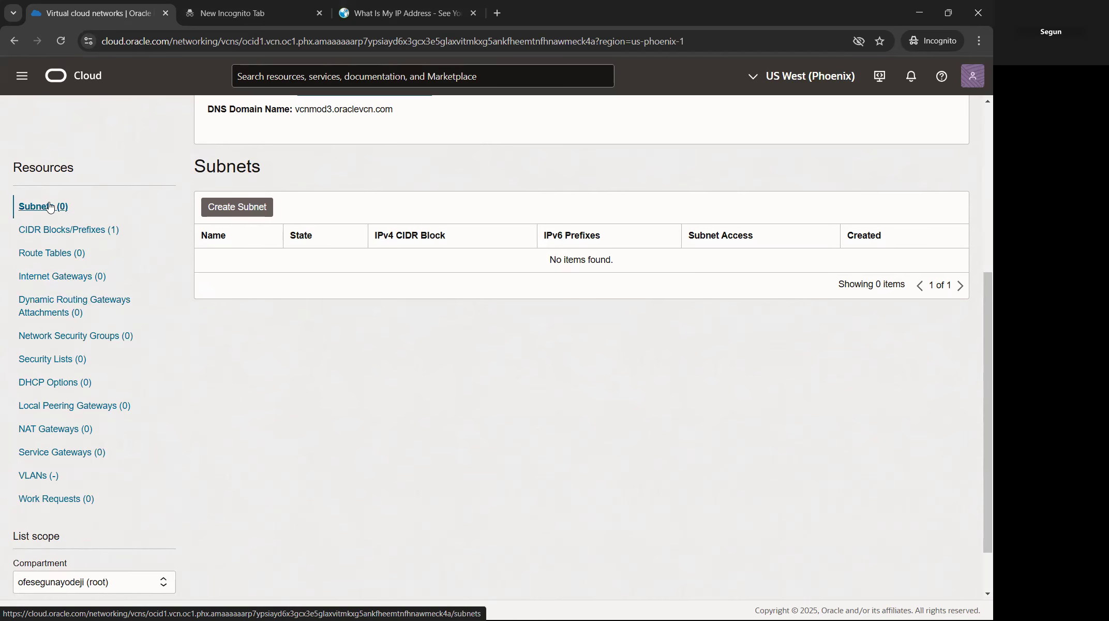
scroll(238, 470, "up", 3)
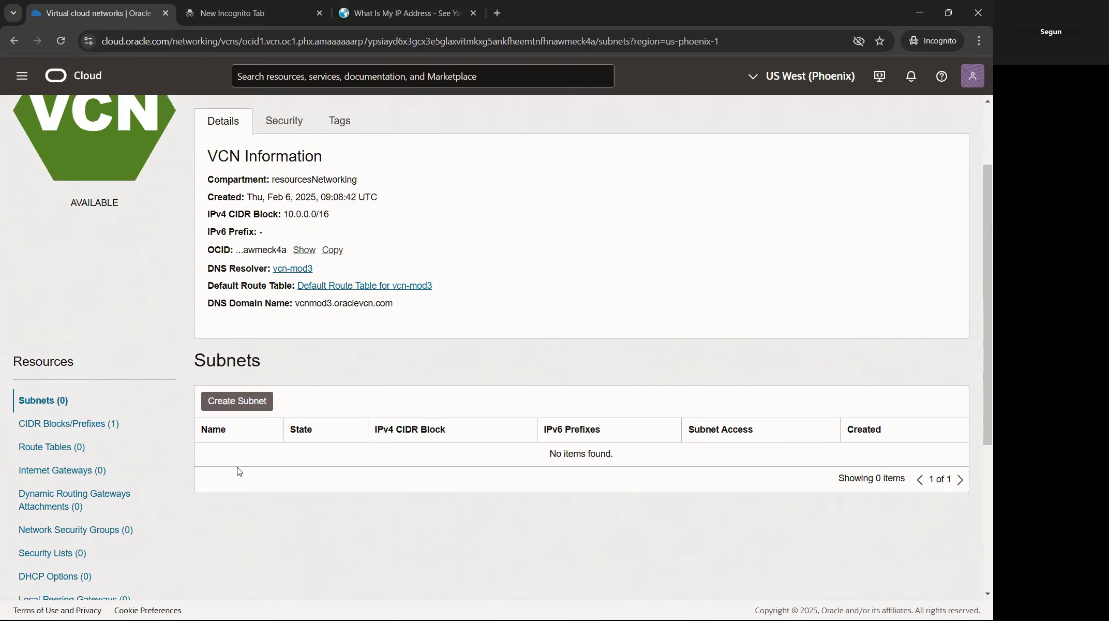
left_click(242, 396)
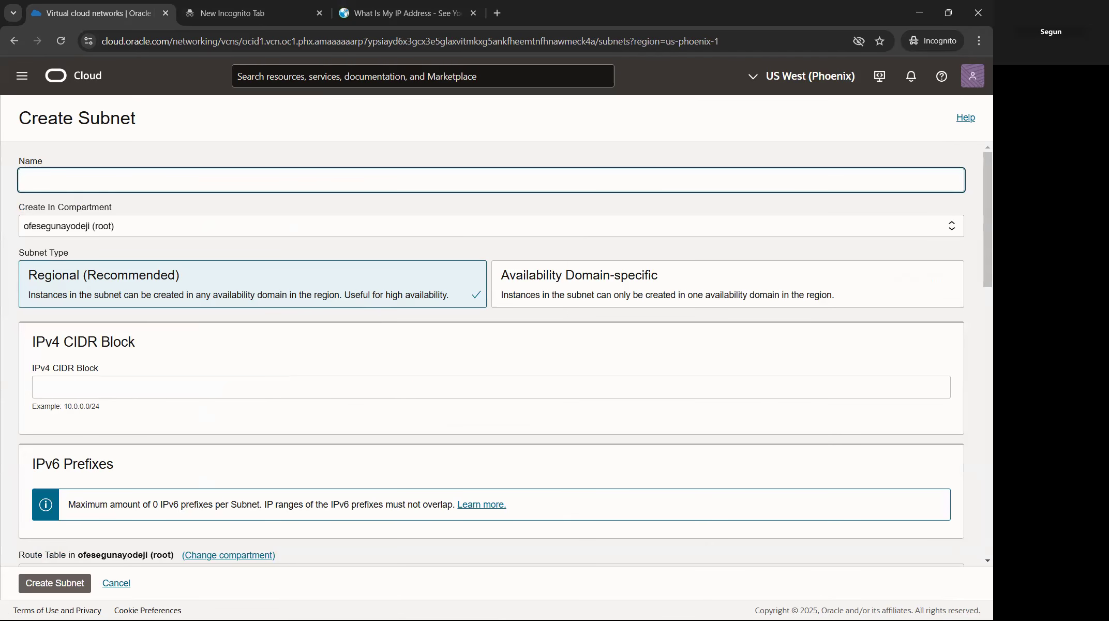
Step: Name the new subnet finance-subnet and set its compartment to resourcesNetworking
key("alt+Tab")
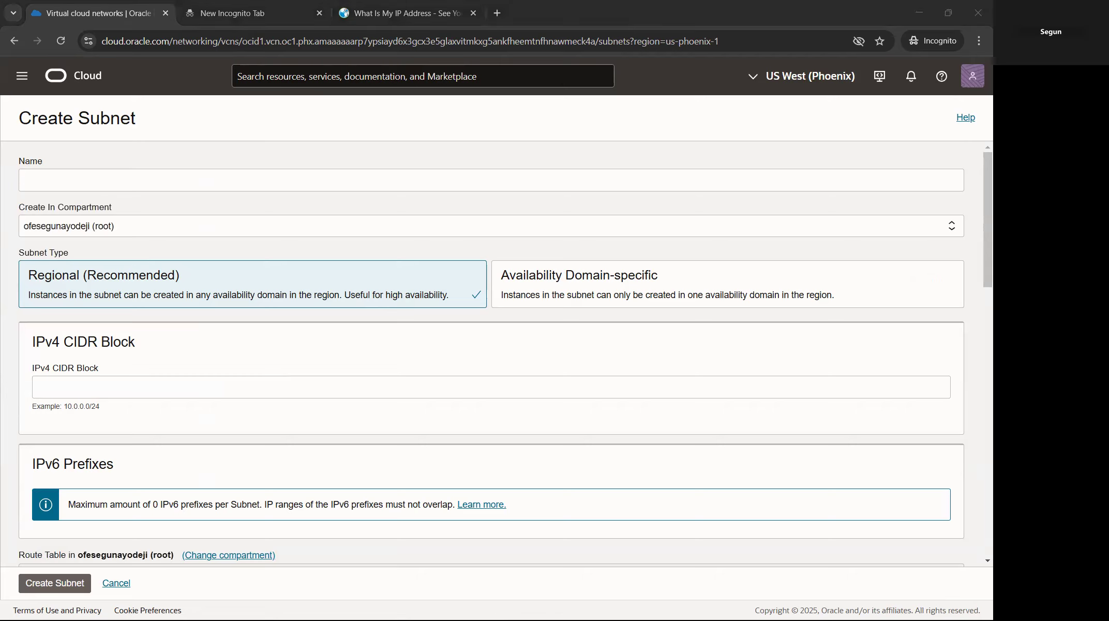
left_click(186, 184)
right_click(188, 184)
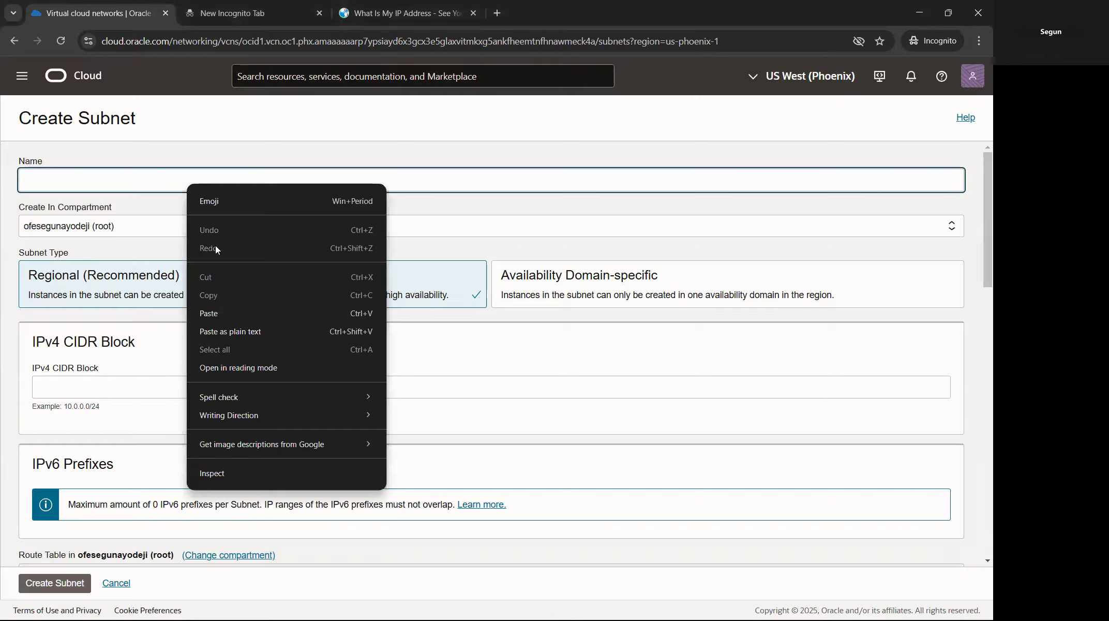
left_click(212, 313)
left_click(127, 226)
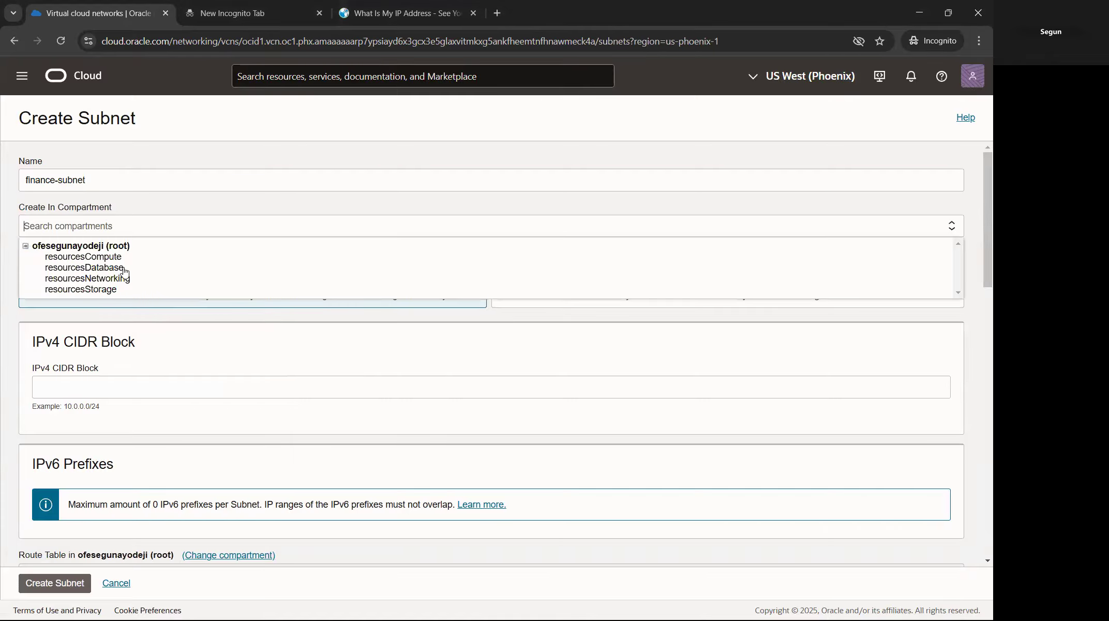
left_click(98, 279)
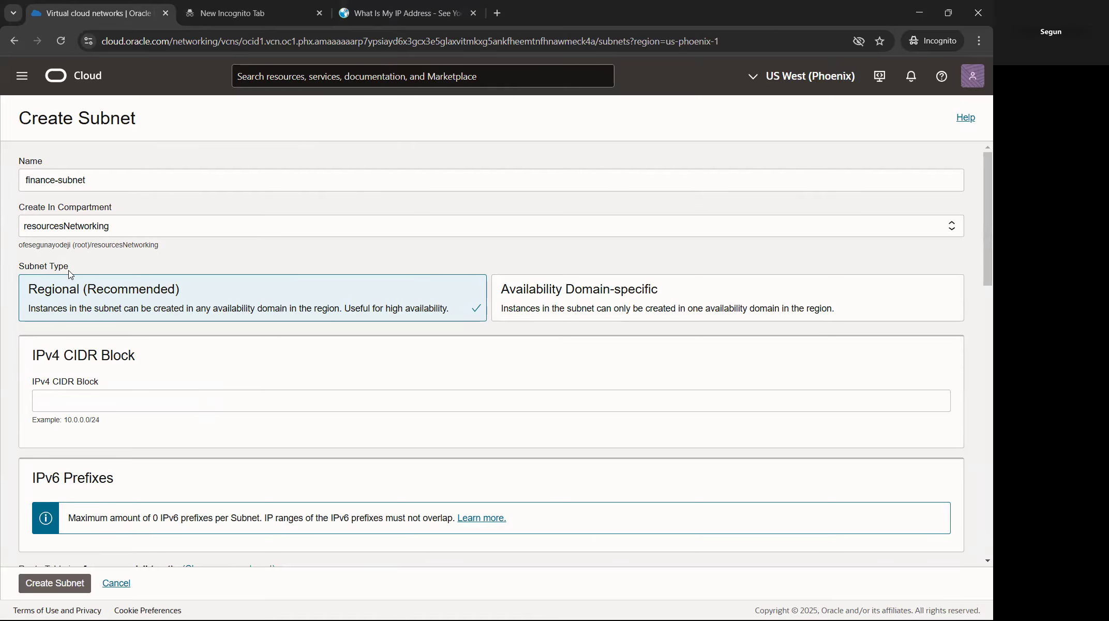
Step: Set the subnet's IPv4 CIDR block to 10.0.1.0/24
scroll(164, 359, "down", 2)
left_click(143, 272)
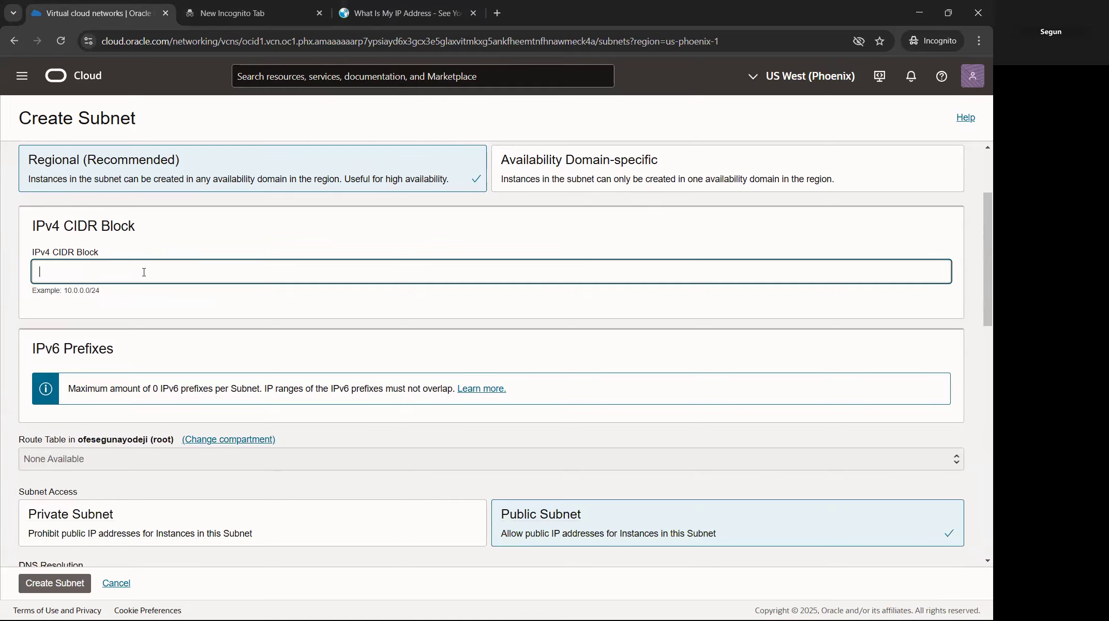
key("alt+Tab")
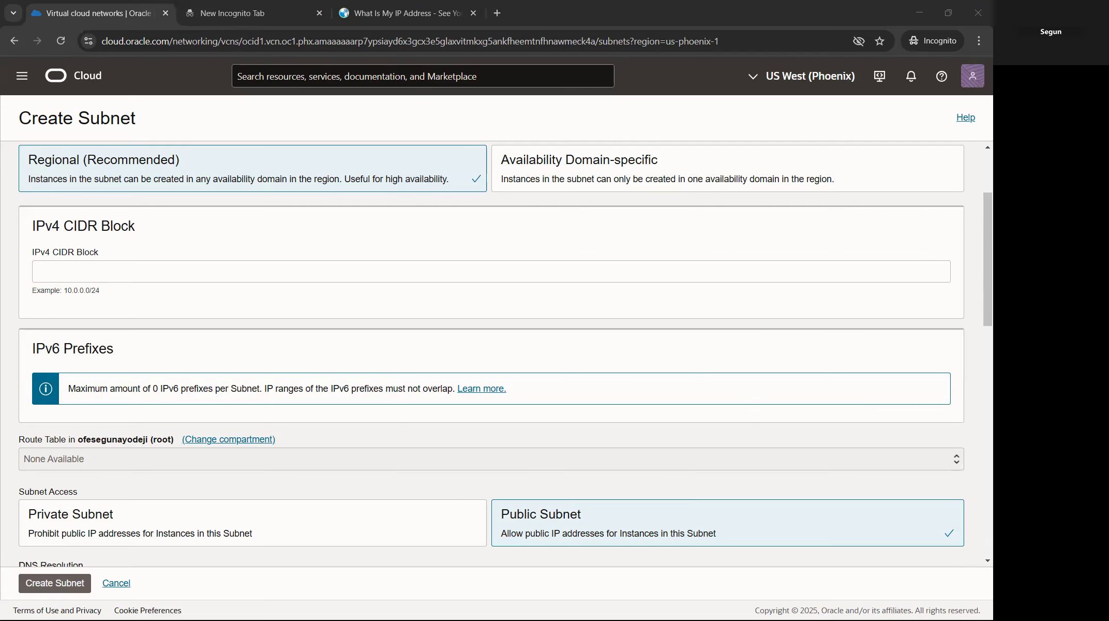
left_click(163, 263)
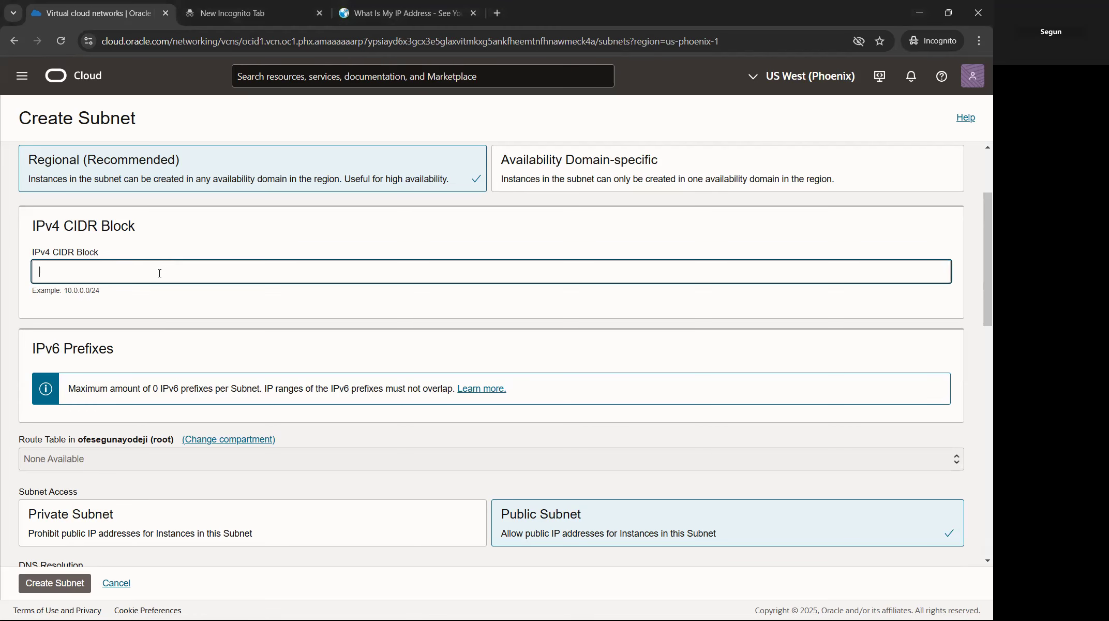
right_click(159, 273)
left_click(196, 407)
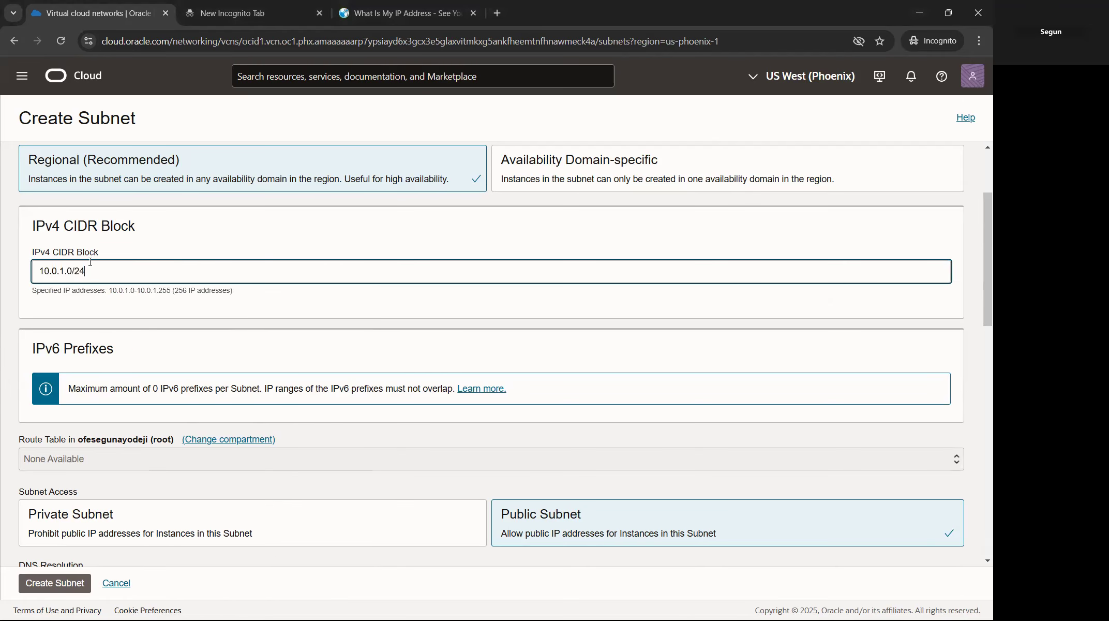
Step: Change the compartment of the subnet's DHCP options to resourcesNetworking
scroll(167, 344, "down", 1)
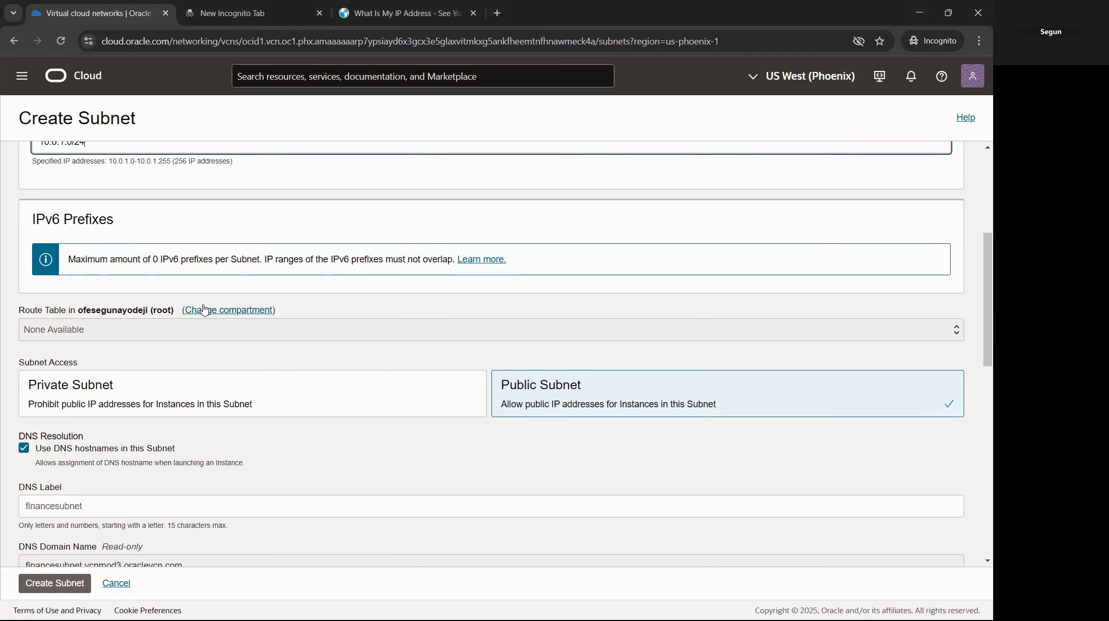
scroll(223, 311, "down", 3)
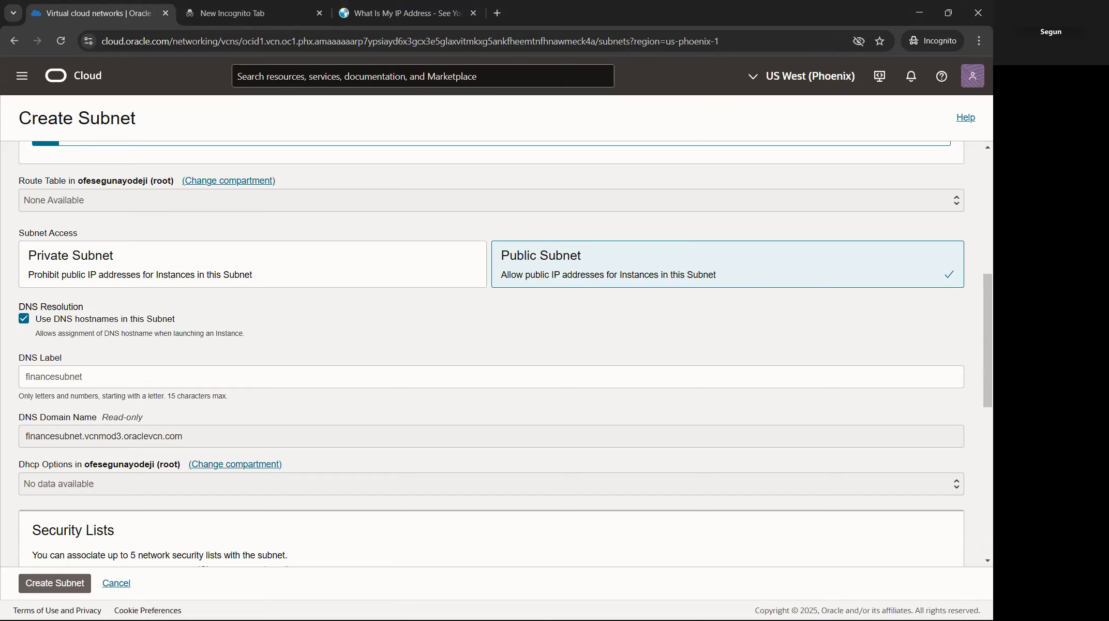
scroll(73, 310, "down", 3)
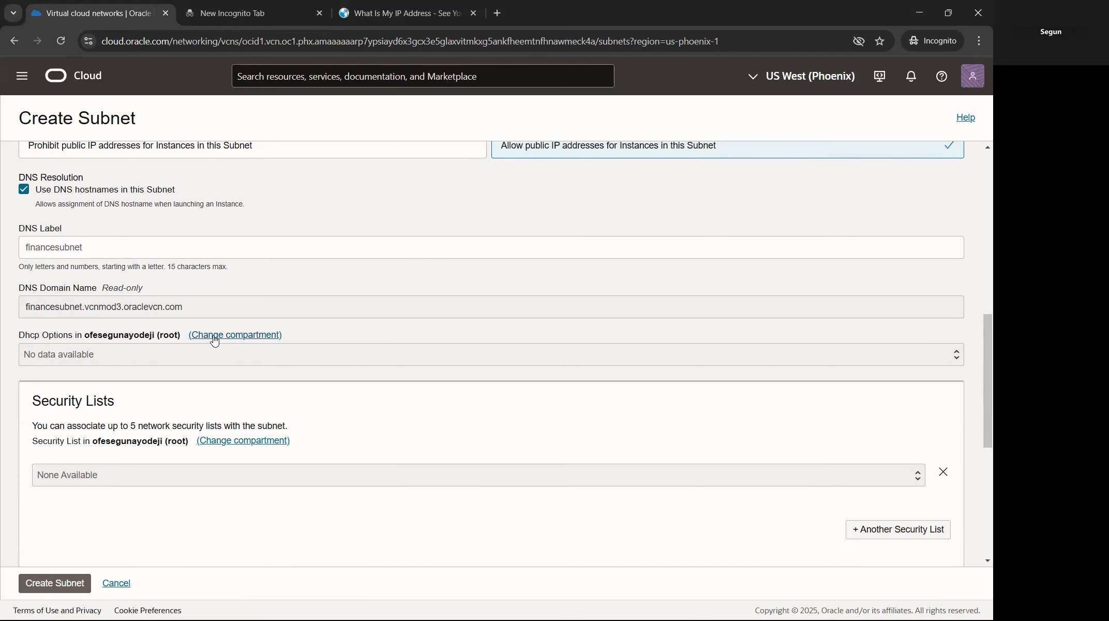
left_click(216, 339)
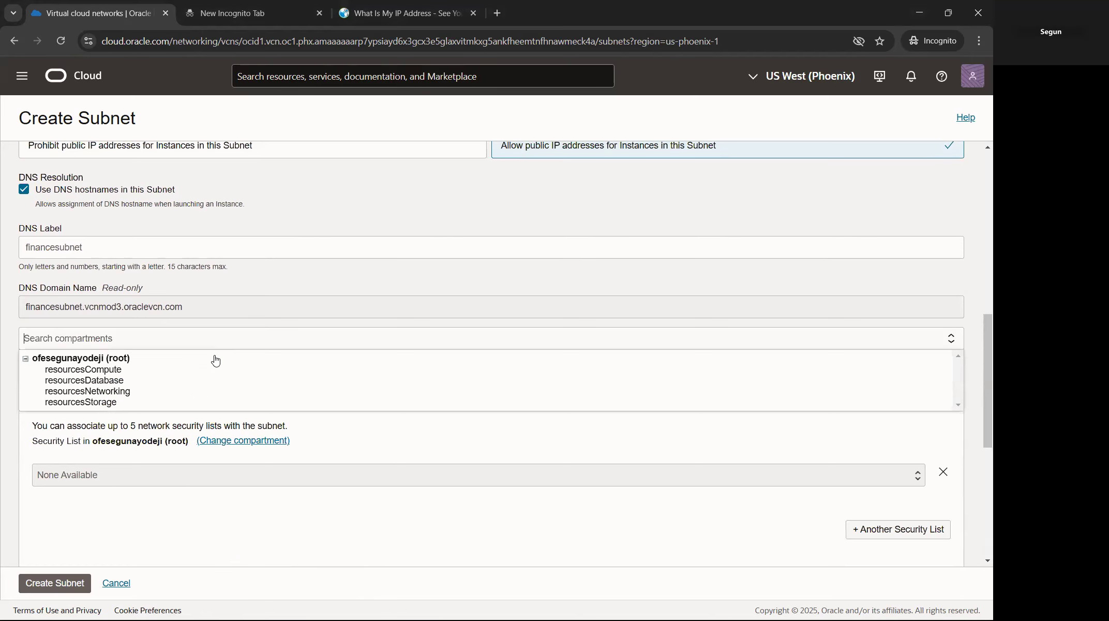
left_click(122, 391)
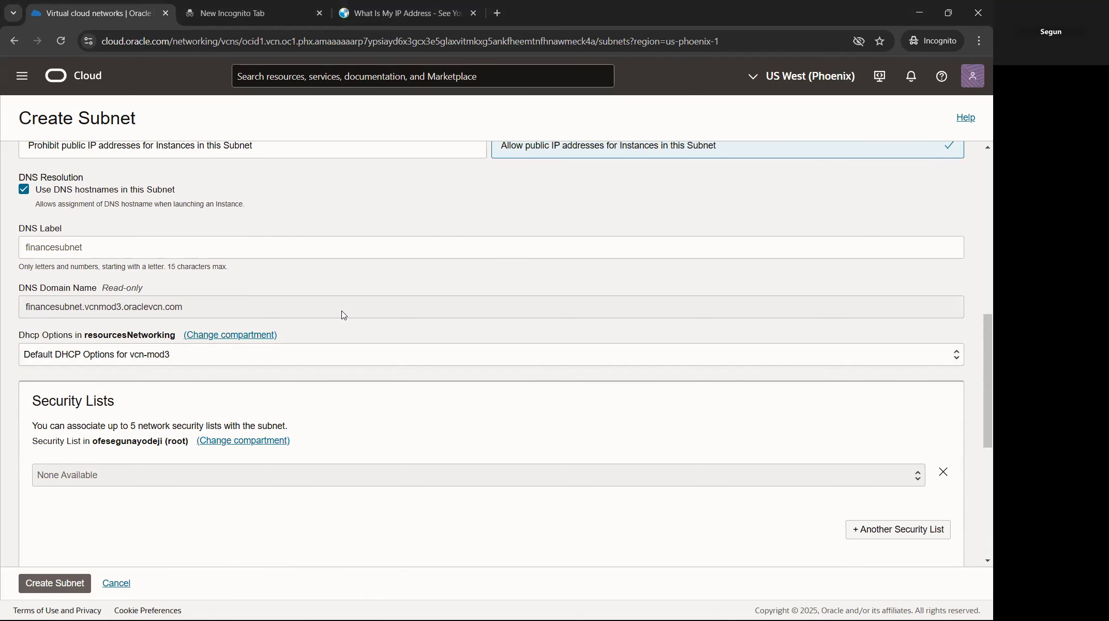
Step: Change the security list compartment to resourcesNetworking and assign Default Security List for vcn-mod3 to the subnet
scroll(235, 310, "down", 1)
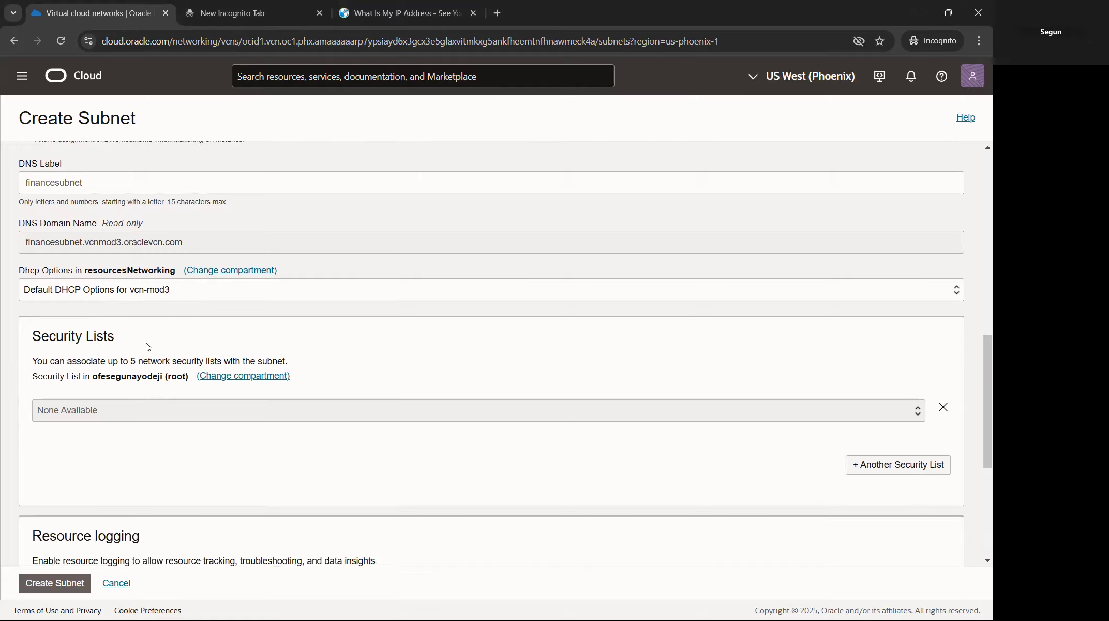
left_click(241, 377)
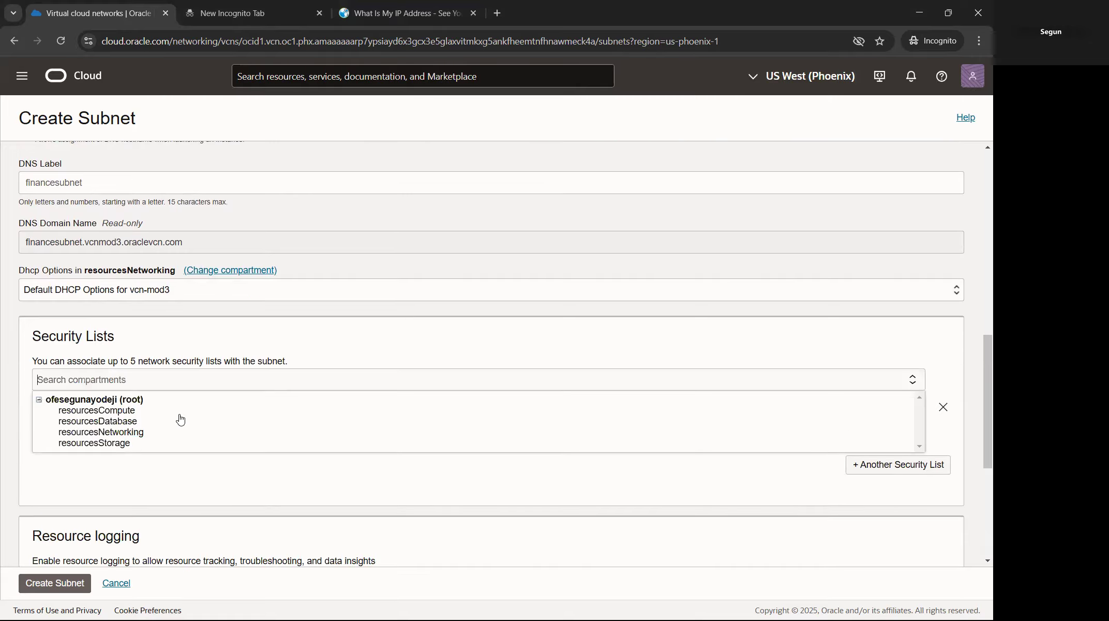
left_click(111, 436)
scroll(119, 332, "down", 1)
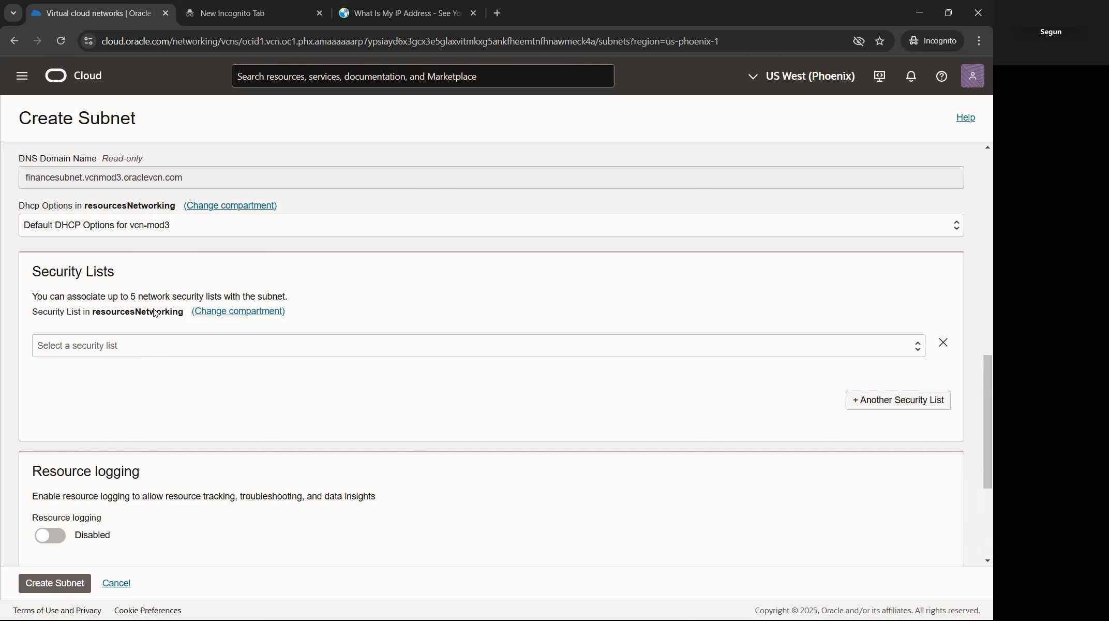
left_click(133, 348)
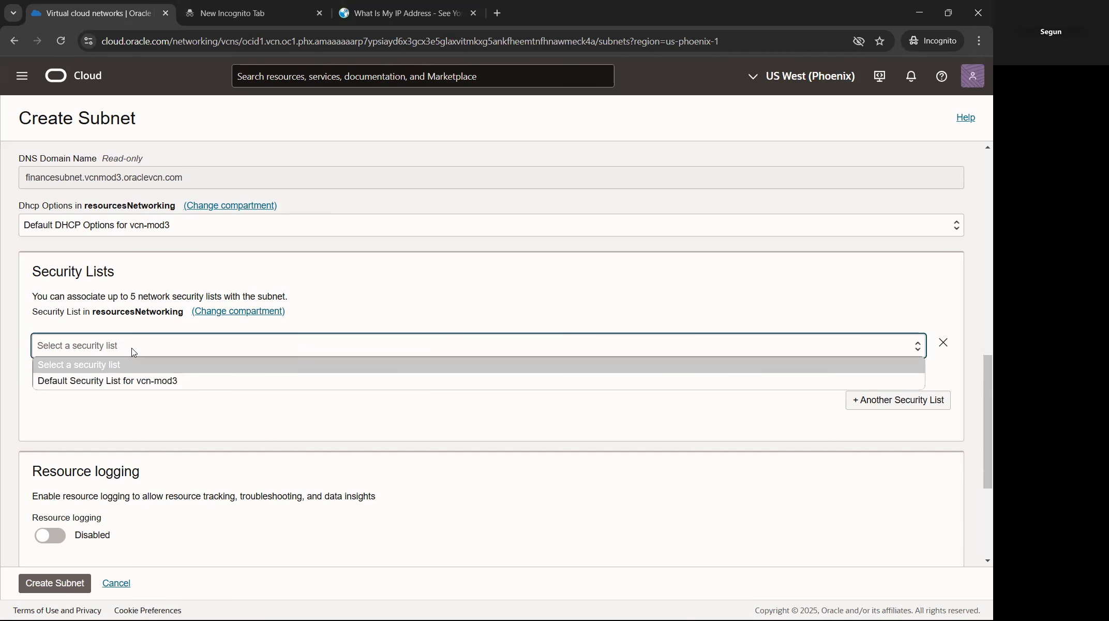
left_click(125, 380)
left_click(162, 228)
left_click(162, 227)
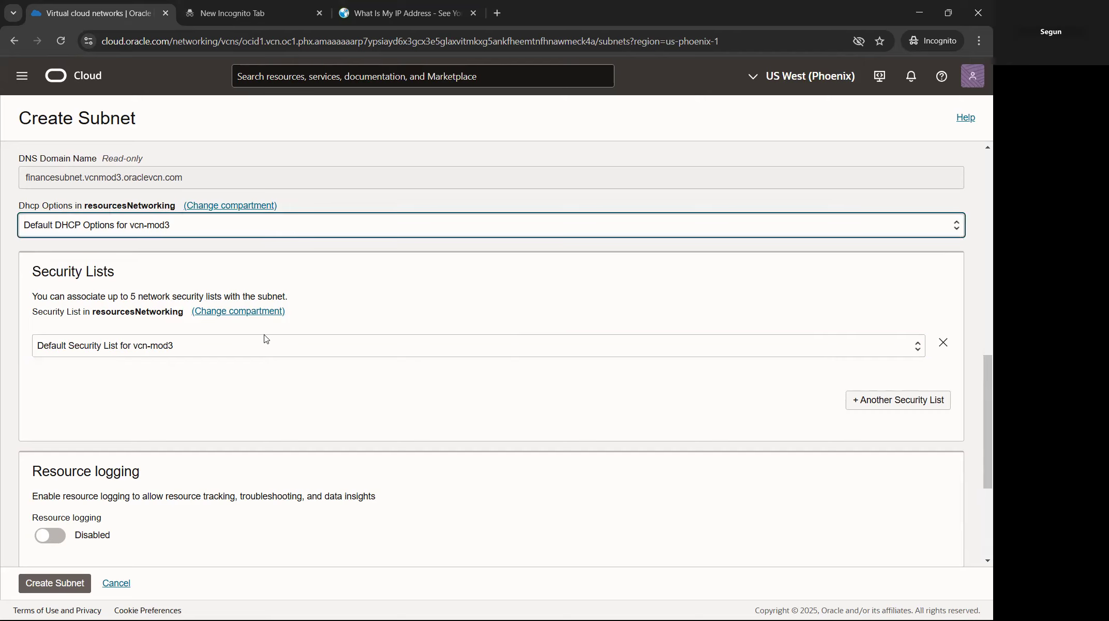
Step: Review the remaining subnet settings and create finance-subnet
scroll(371, 322, "down", 2)
scroll(357, 320, "down", 1)
scroll(347, 317, "up", 8)
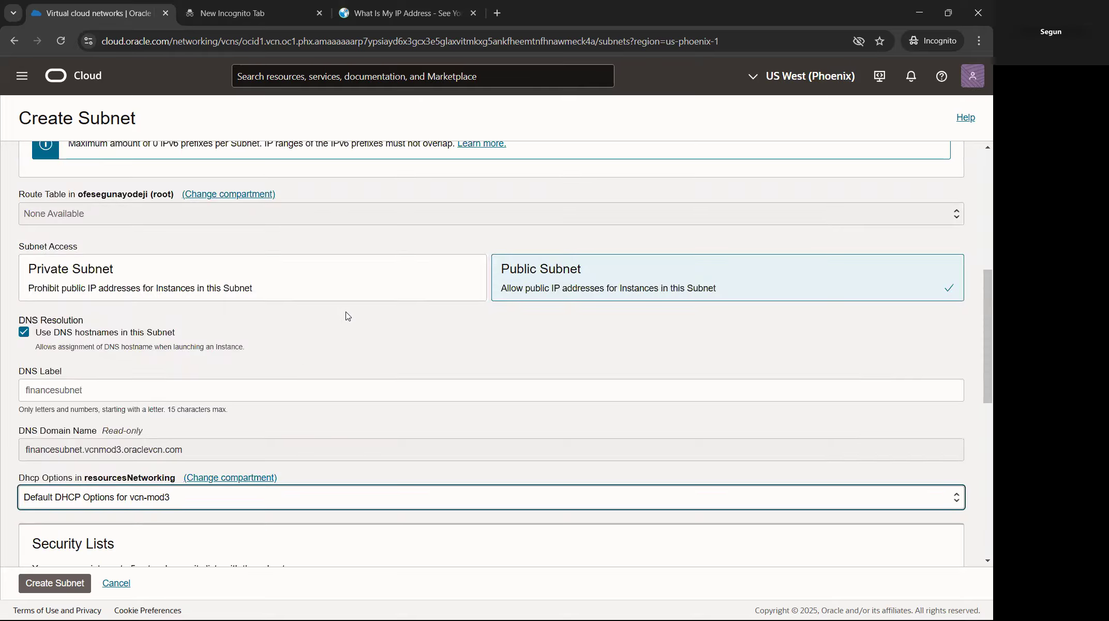
scroll(354, 313, "down", 10)
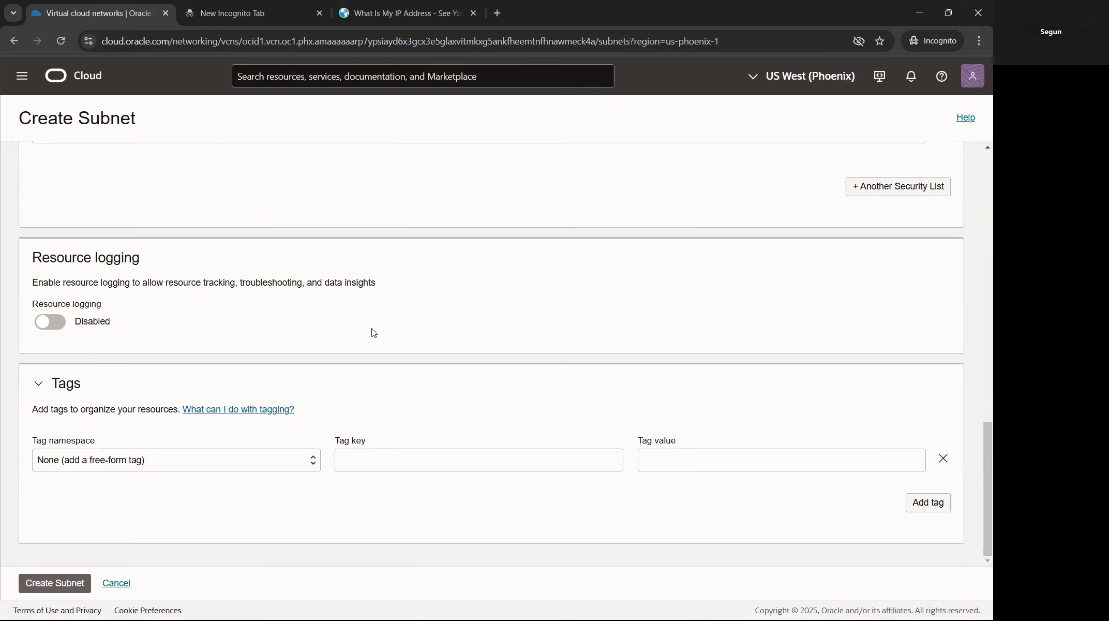
left_click(72, 582)
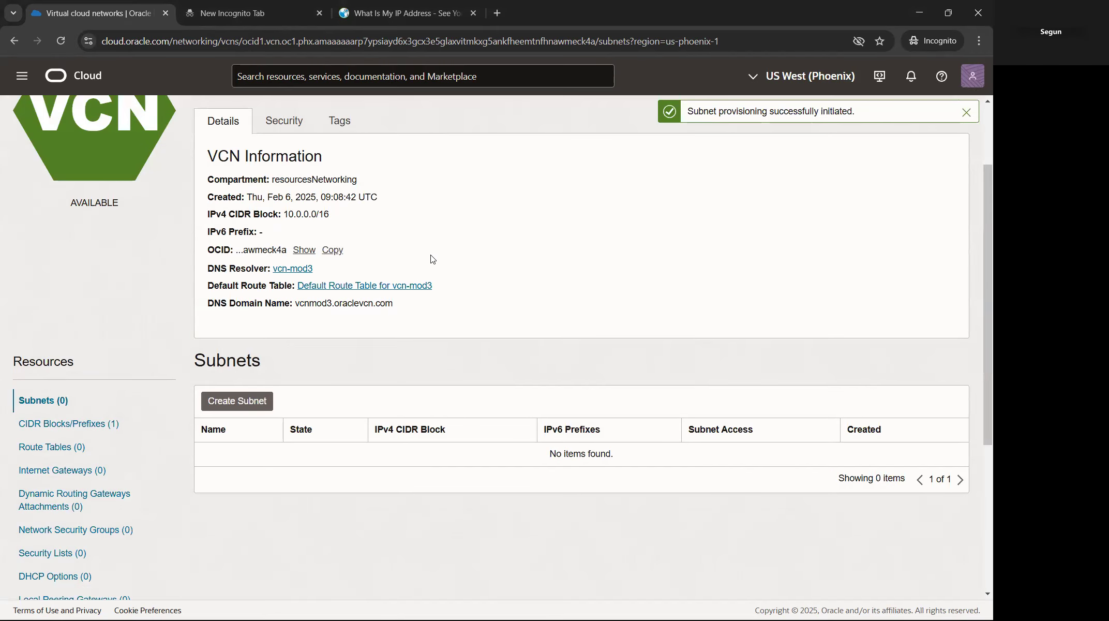
Step: Reload the vcn-mod3 details page and check its subnet list for the new subnet
scroll(432, 259, "up", 2)
scroll(432, 259, "down", 6)
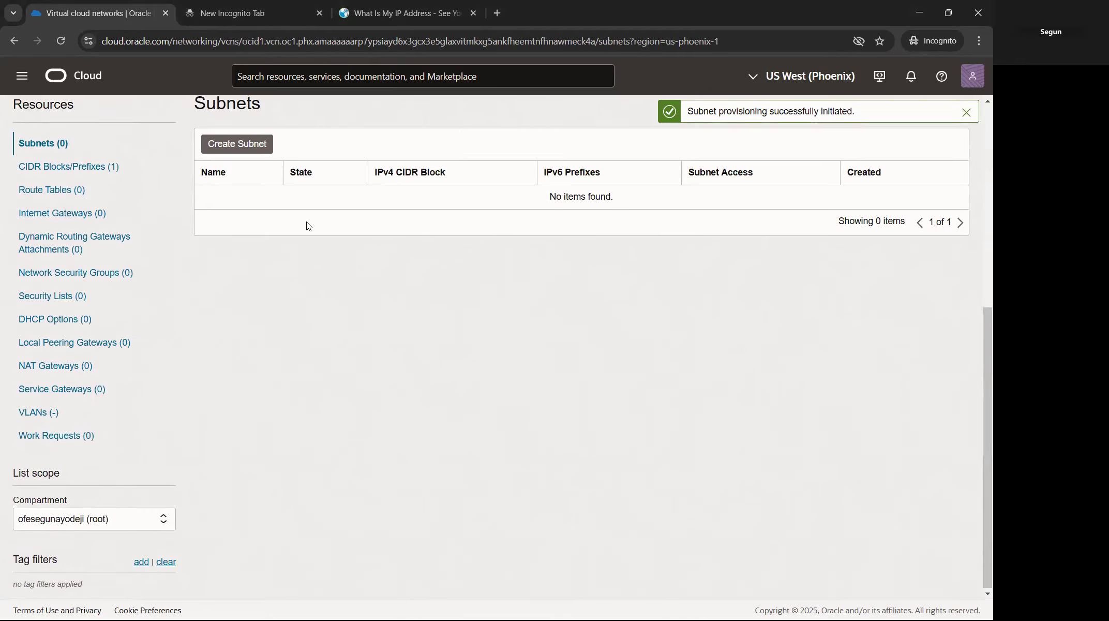
scroll(307, 225, "up", 6)
left_click(63, 46)
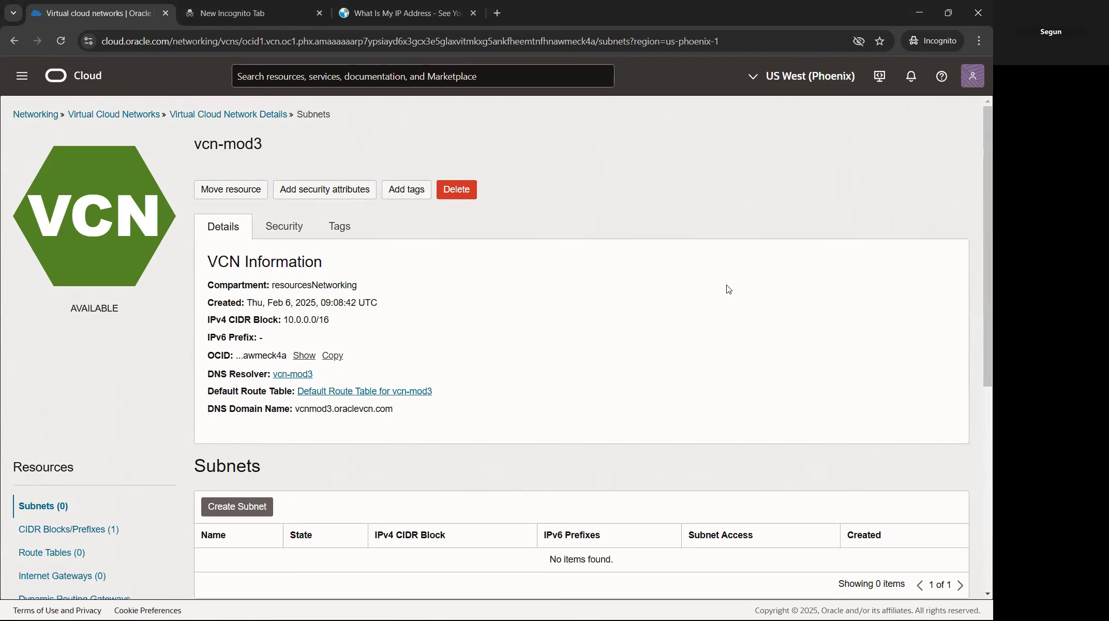
scroll(726, 289, "down", 7)
scroll(716, 281, "up", 4)
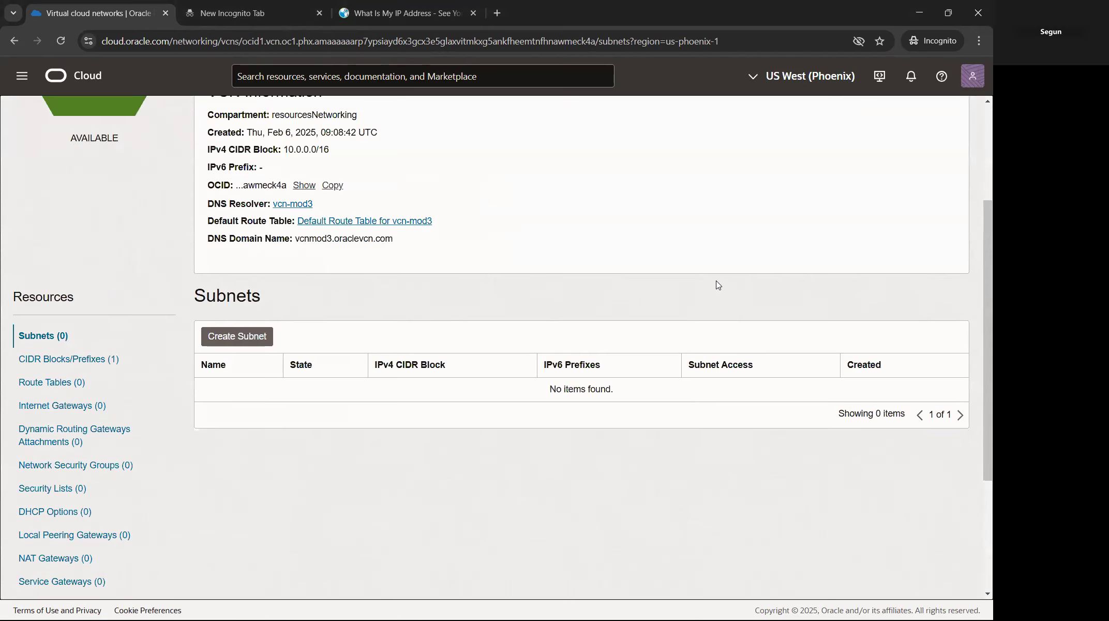
scroll(716, 281, "down", 2)
scroll(718, 284, "down", 2)
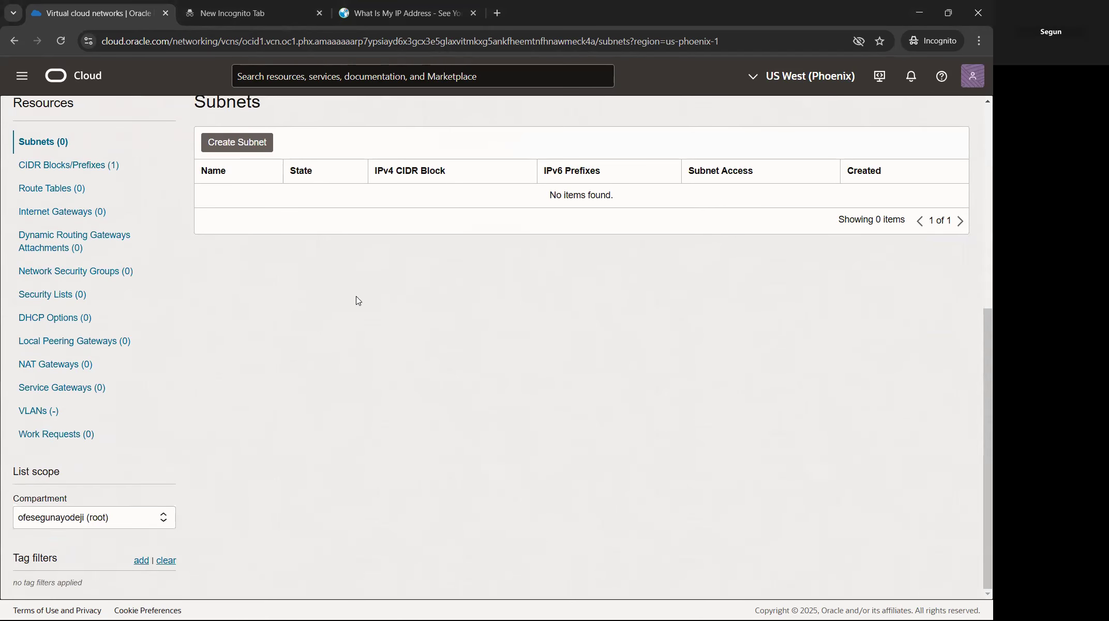
scroll(356, 297, "up", 5)
scroll(356, 299, "up", 1)
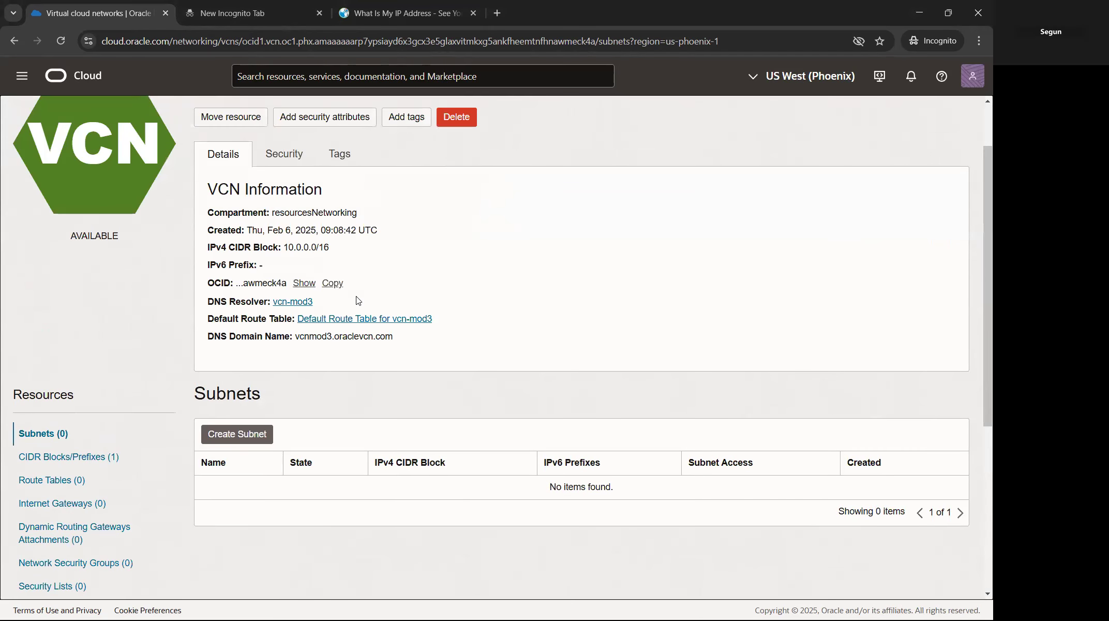
scroll(356, 300, "up", 1)
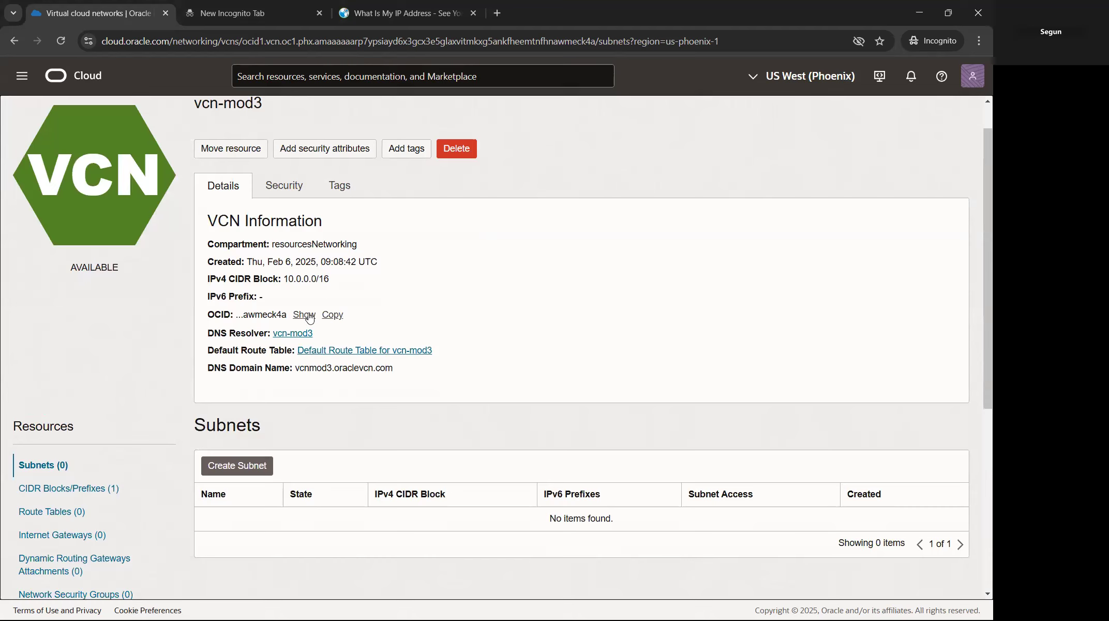
Step: Show the subnets of vcn-mod3 again and reload the page to recheck the list
left_click(56, 465)
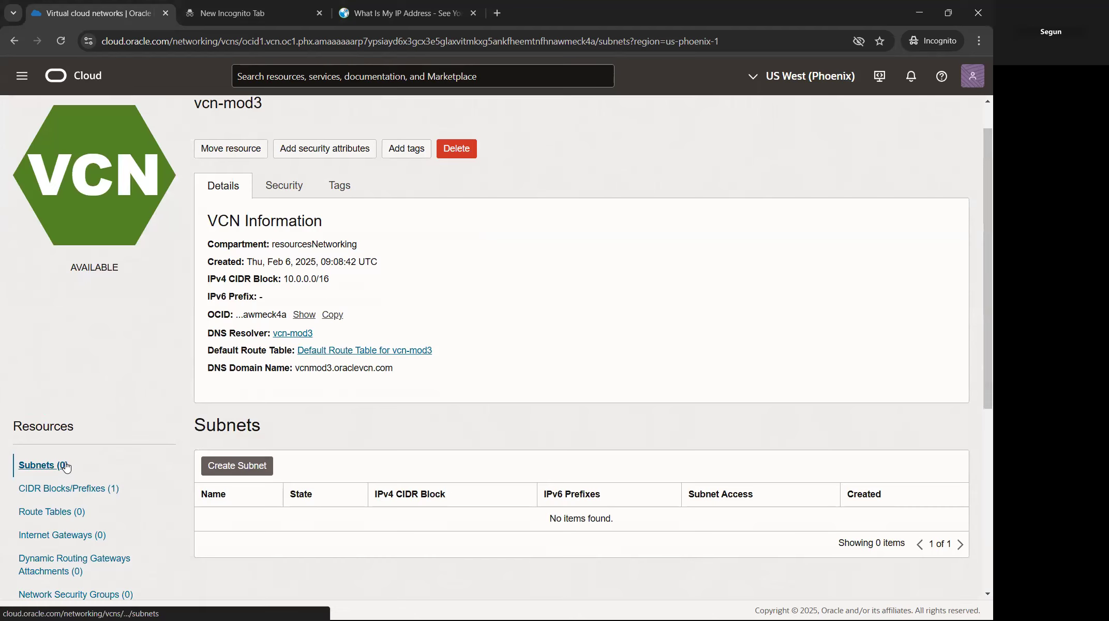
scroll(392, 282, "up", 1)
left_click(61, 40)
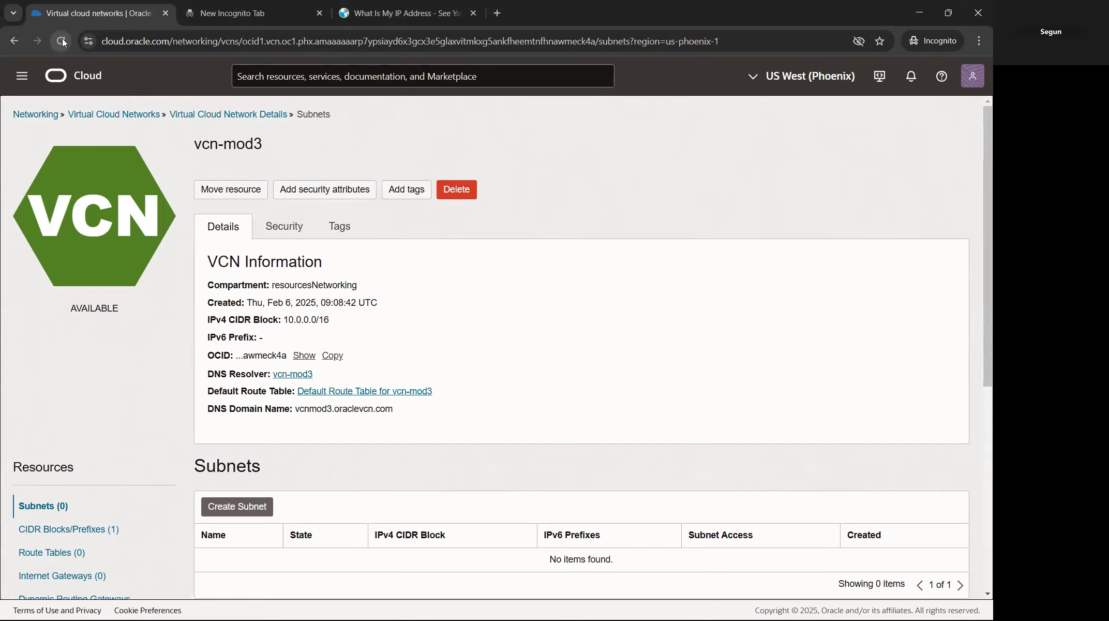
left_click(248, 506)
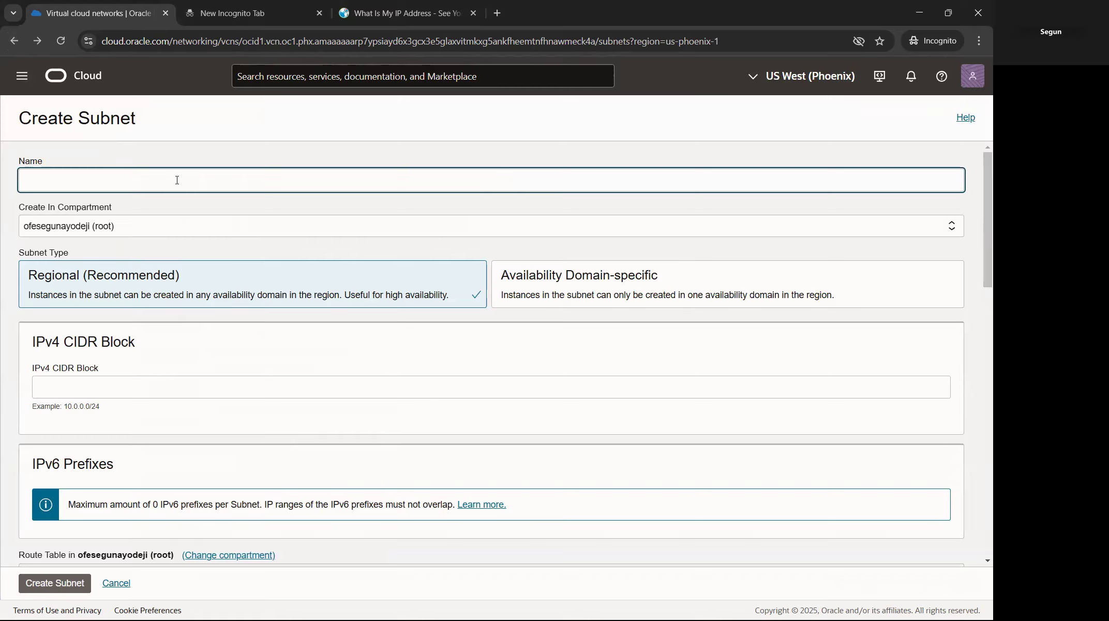
Step: Return to the list of virtual cloud networks, set its compartment to resourcesNetworking and open vcn-mod3
left_click(26, 86)
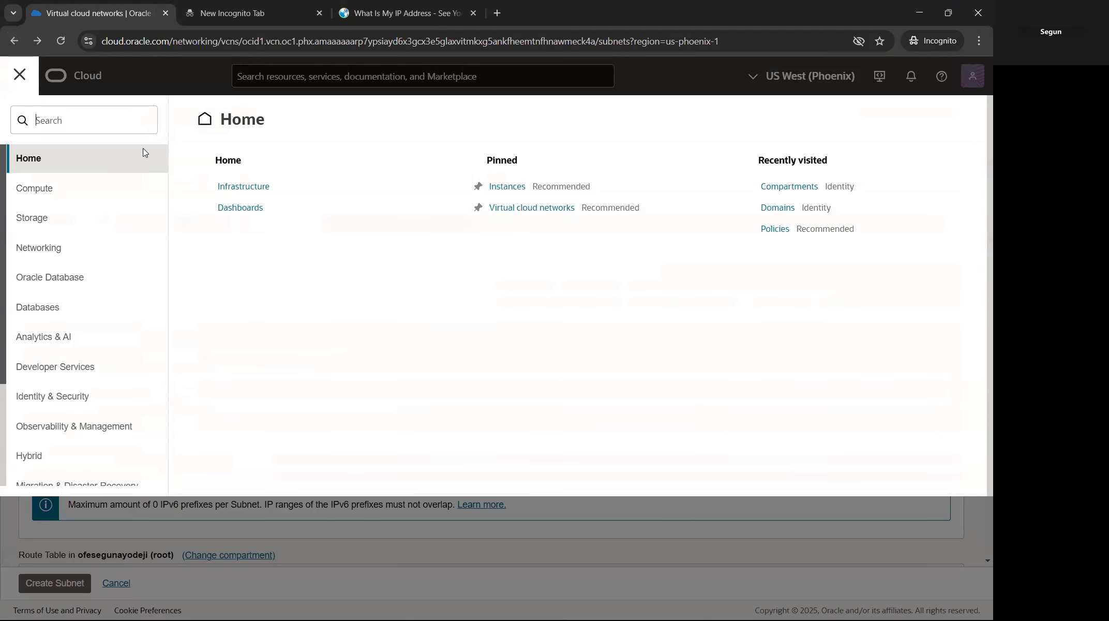
left_click(72, 246)
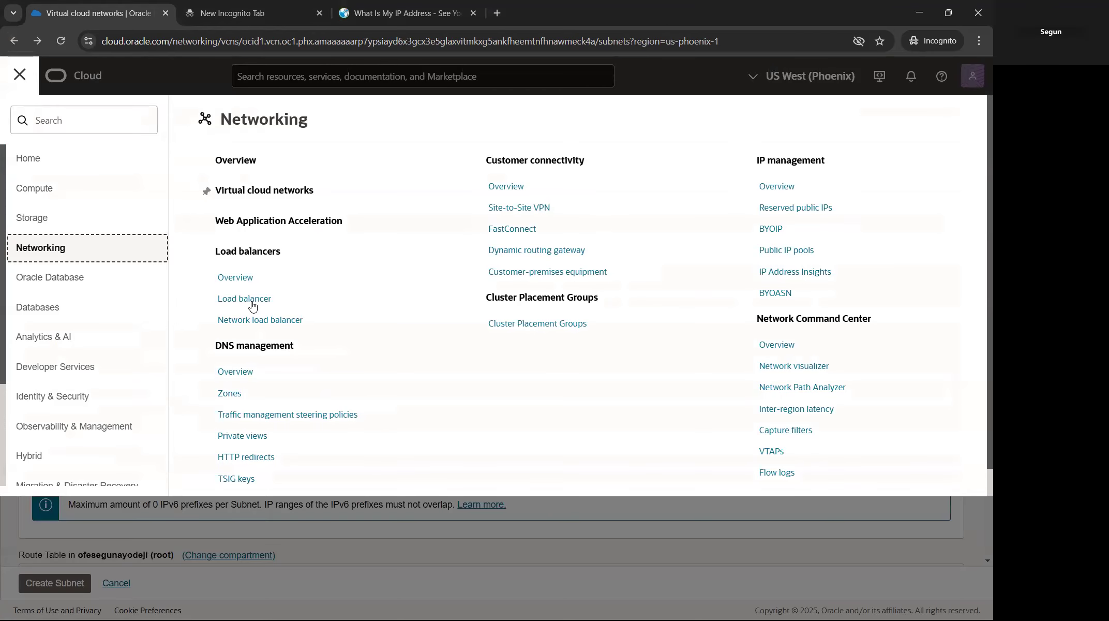
left_click(246, 199)
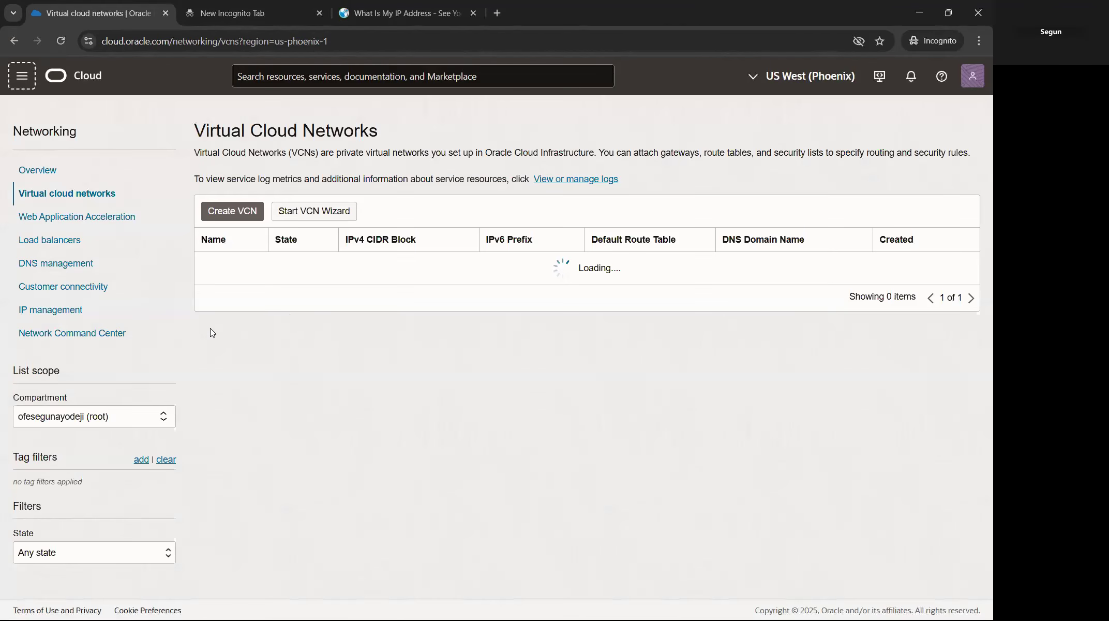
left_click(109, 422)
left_click(103, 469)
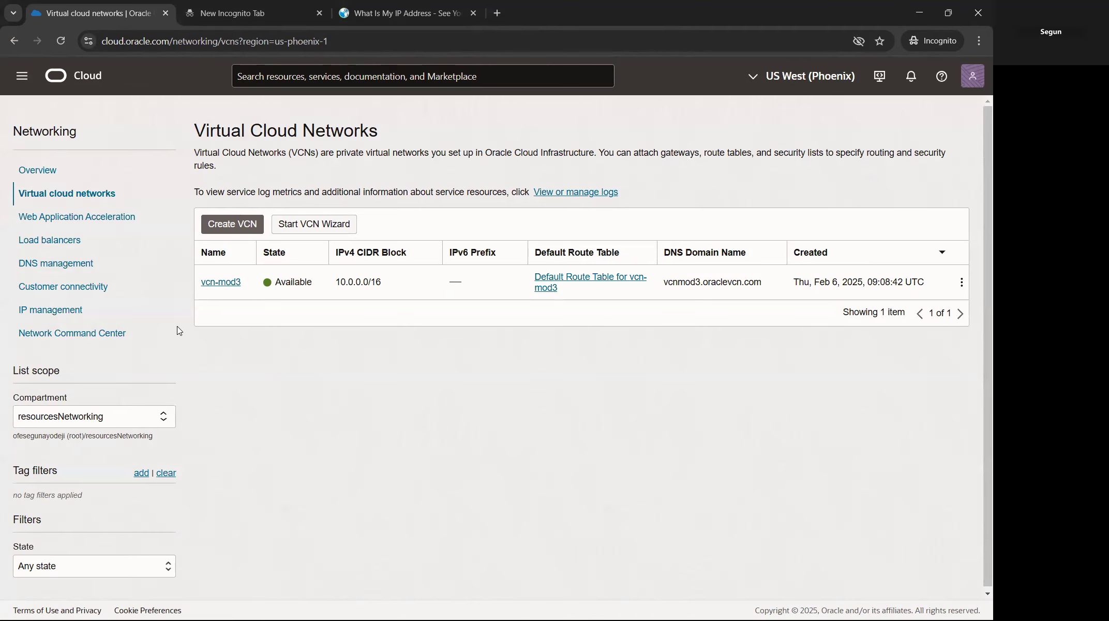
left_click(223, 283)
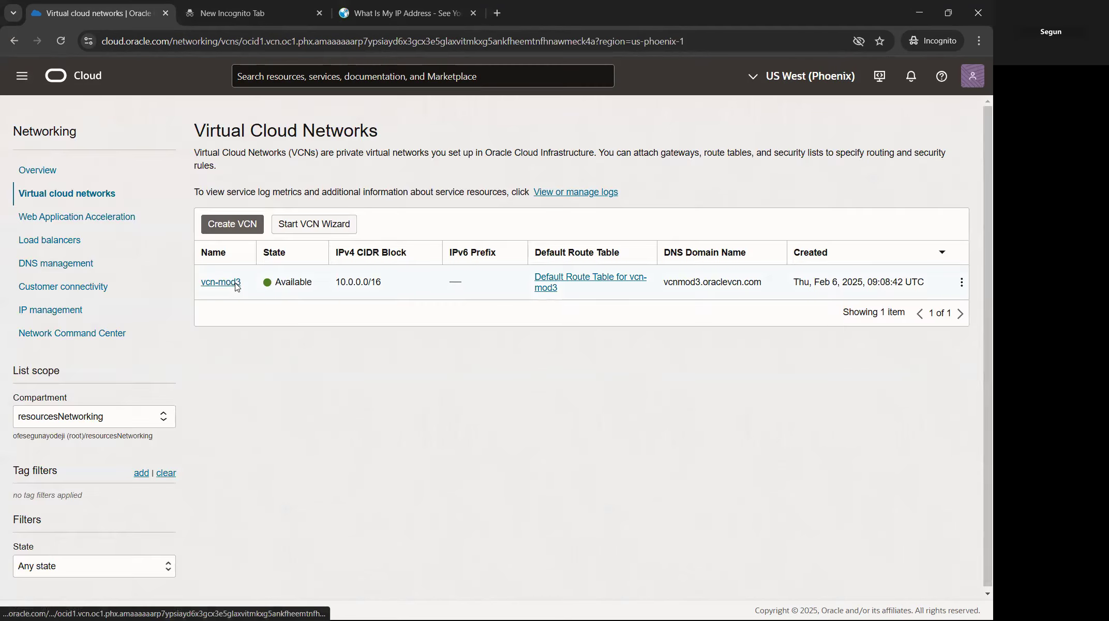
Step: Check the subnets of vcn-mod3, then start another subnet and name it sales-subnet
scroll(120, 366, "down", 1)
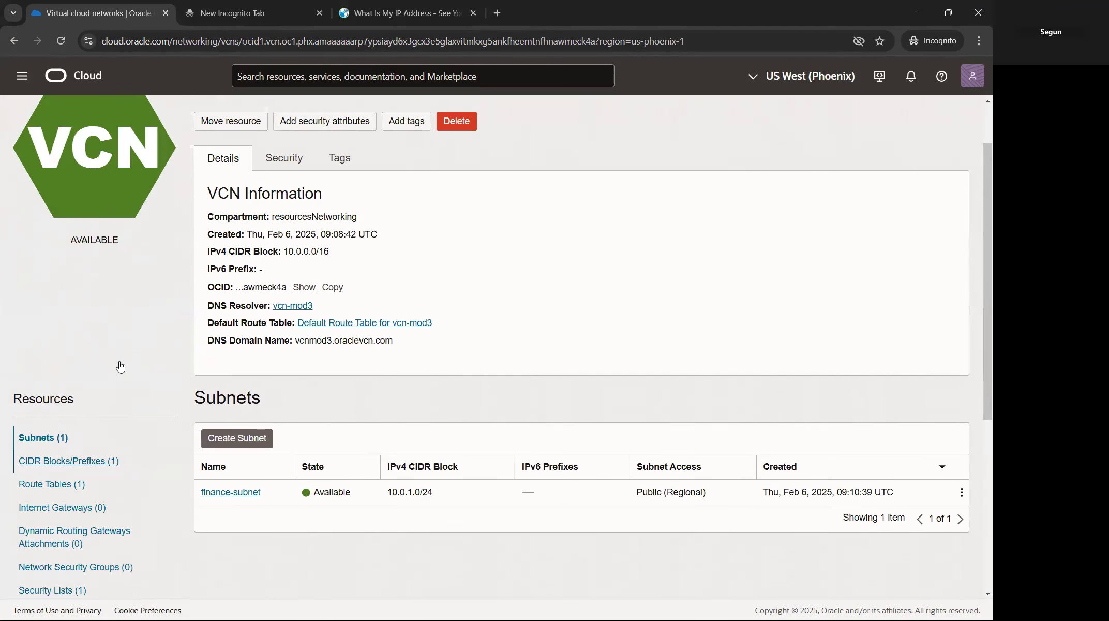
scroll(120, 367, "down", 2)
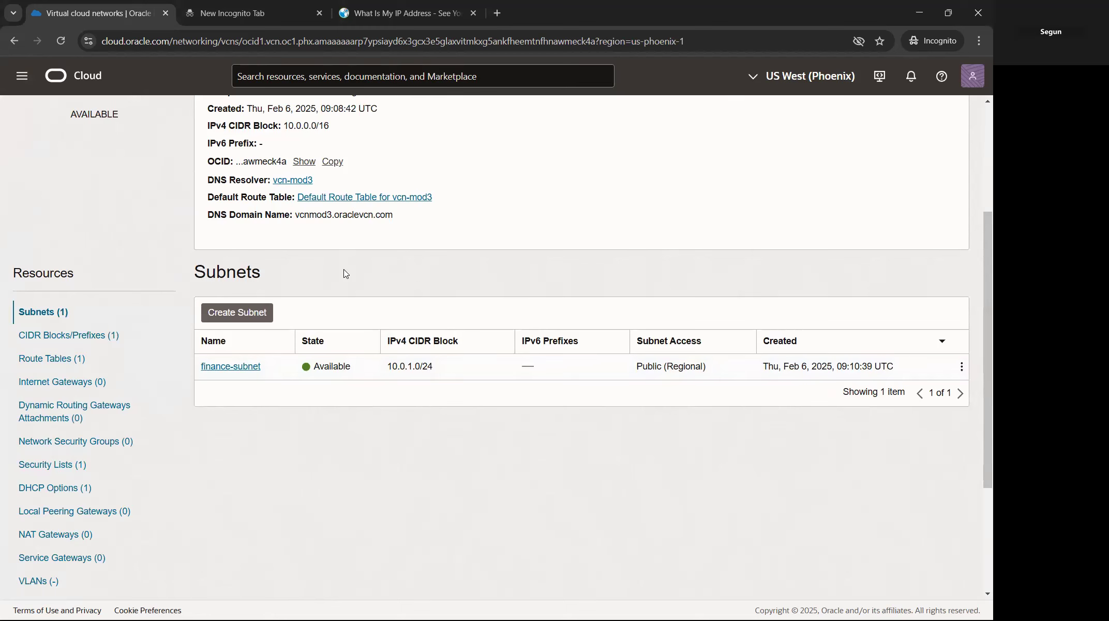
scroll(310, 250, "down", 3)
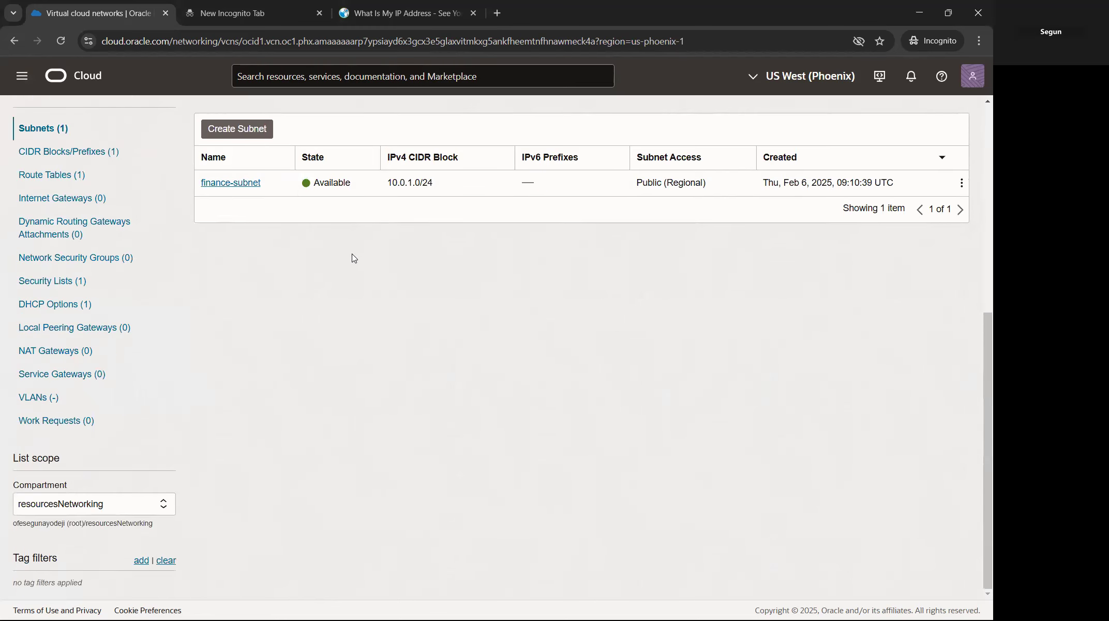
scroll(222, 313, "up", 3)
left_click(236, 323)
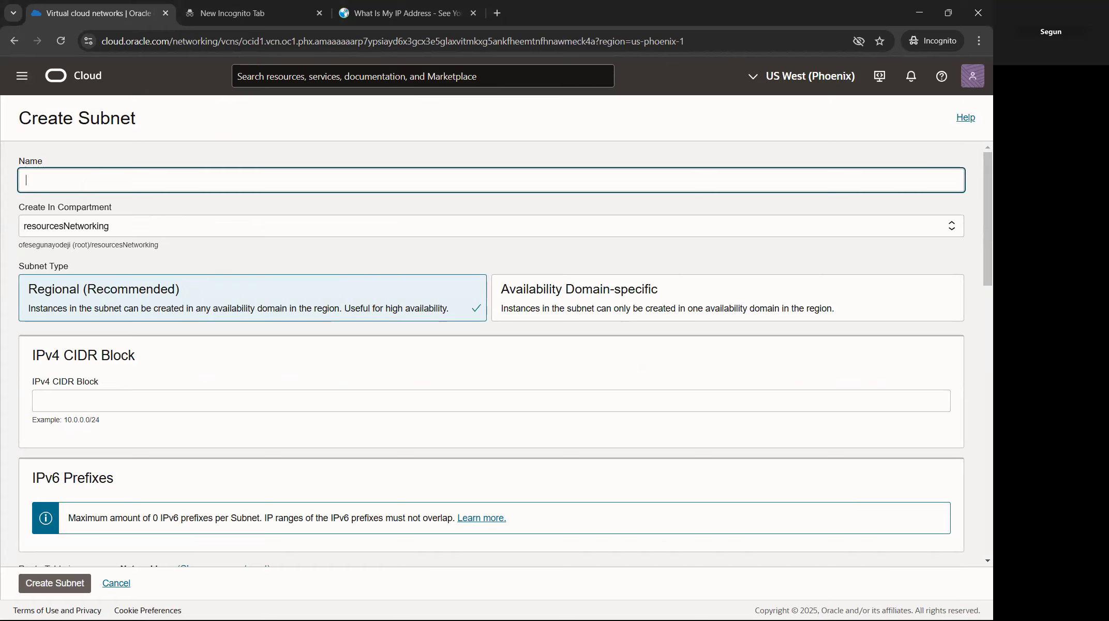
key("alt+Tab")
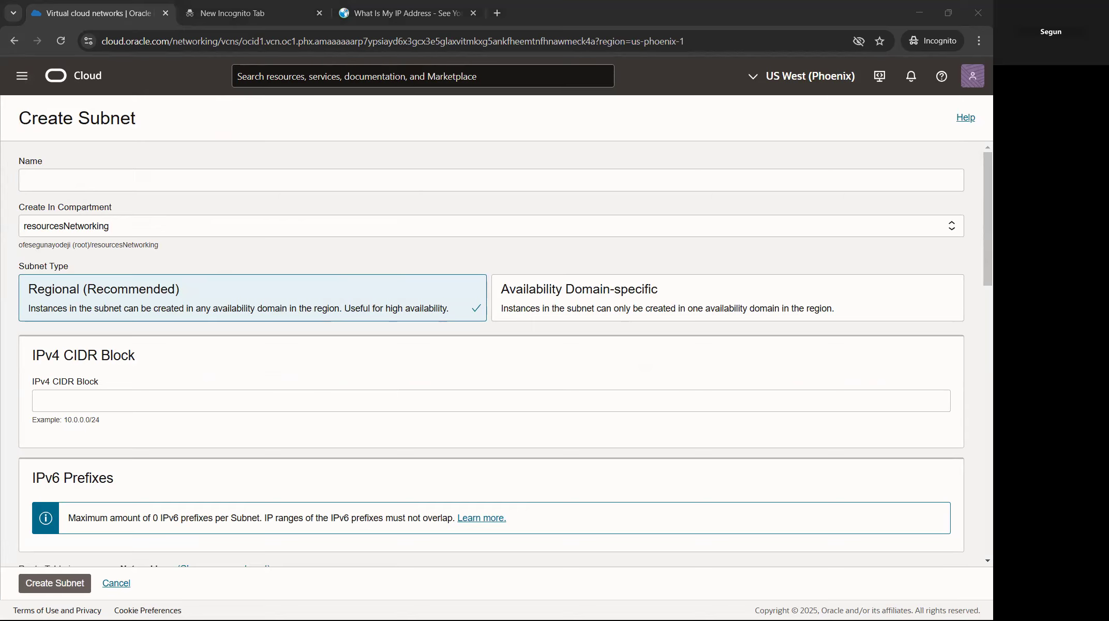
right_click(163, 175)
left_click(194, 304)
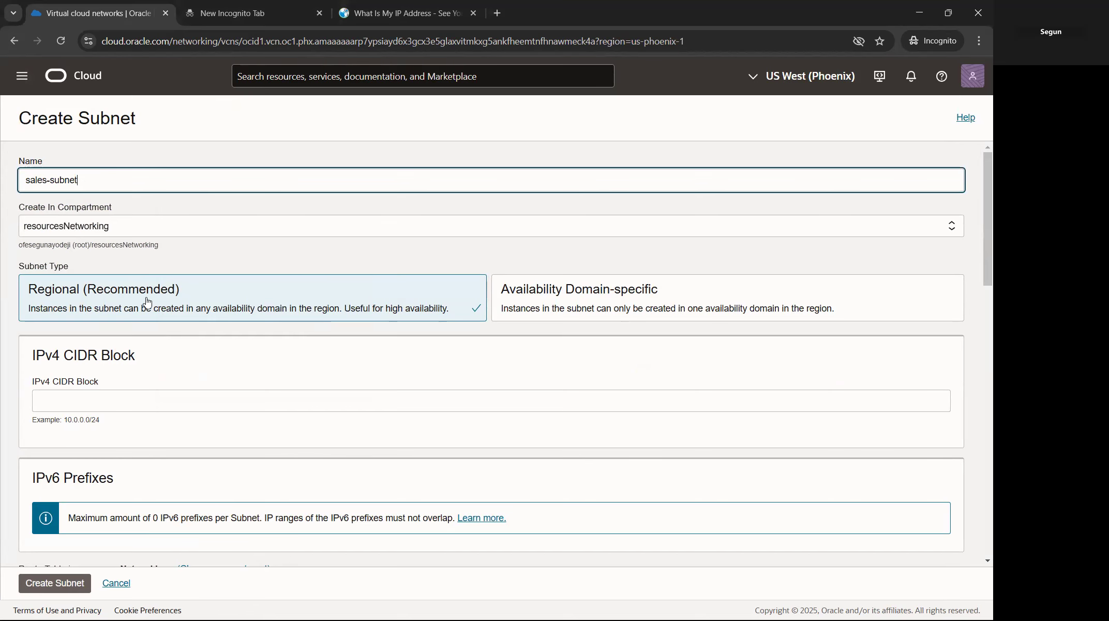
Step: Set the IPv4 CIDR block of sales-subnet to 10.0.2.0/24
scroll(212, 353, "down", 3)
left_click(125, 270)
key("alt+Tab")
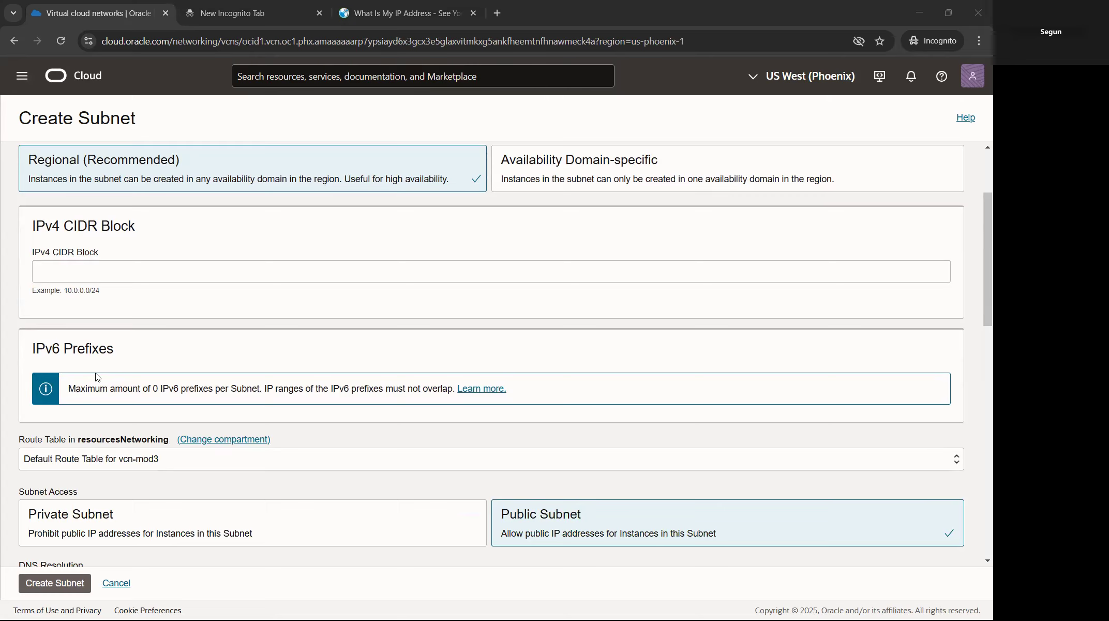
right_click(102, 268)
left_click(123, 394)
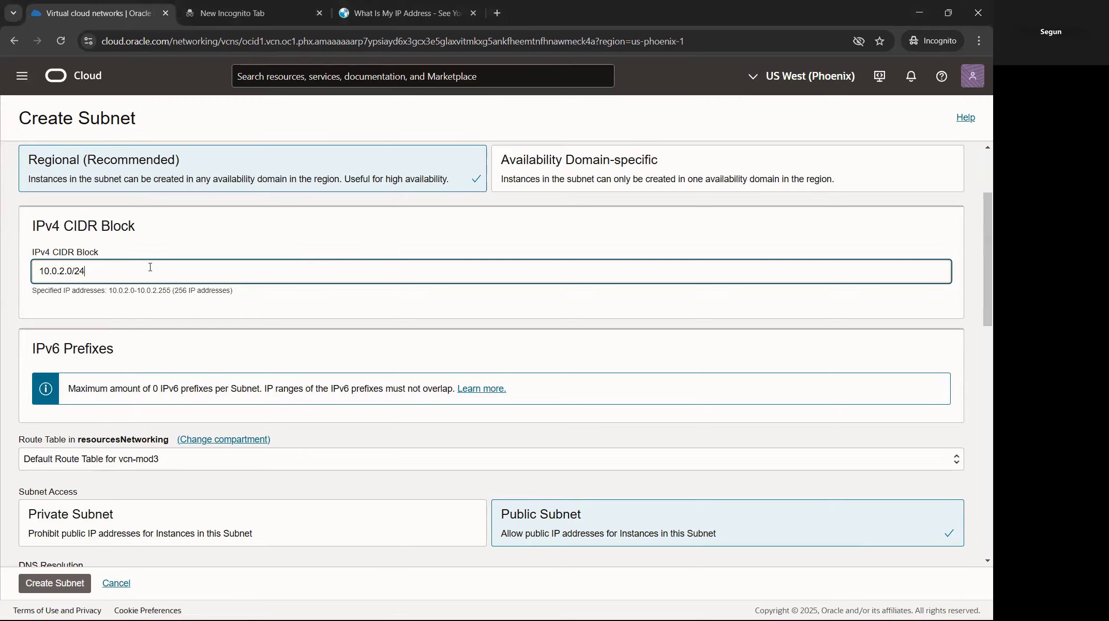
Step: Review the route table, subnet access, DNS settings and available DHCP options for sales-subnet
scroll(313, 251, "down", 3)
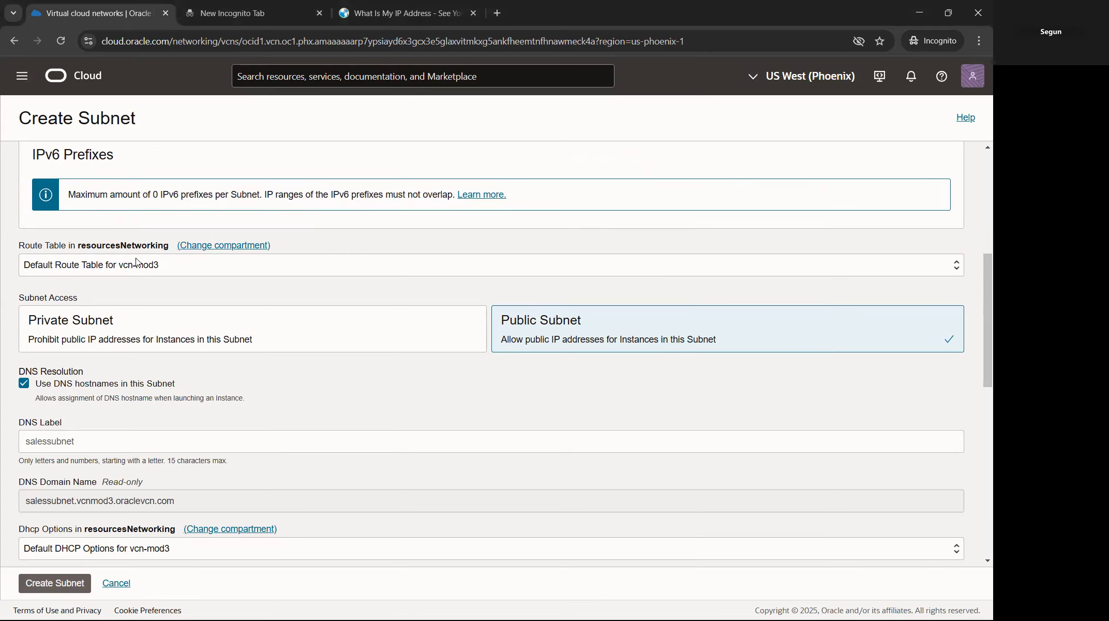
scroll(136, 261, "up", 2)
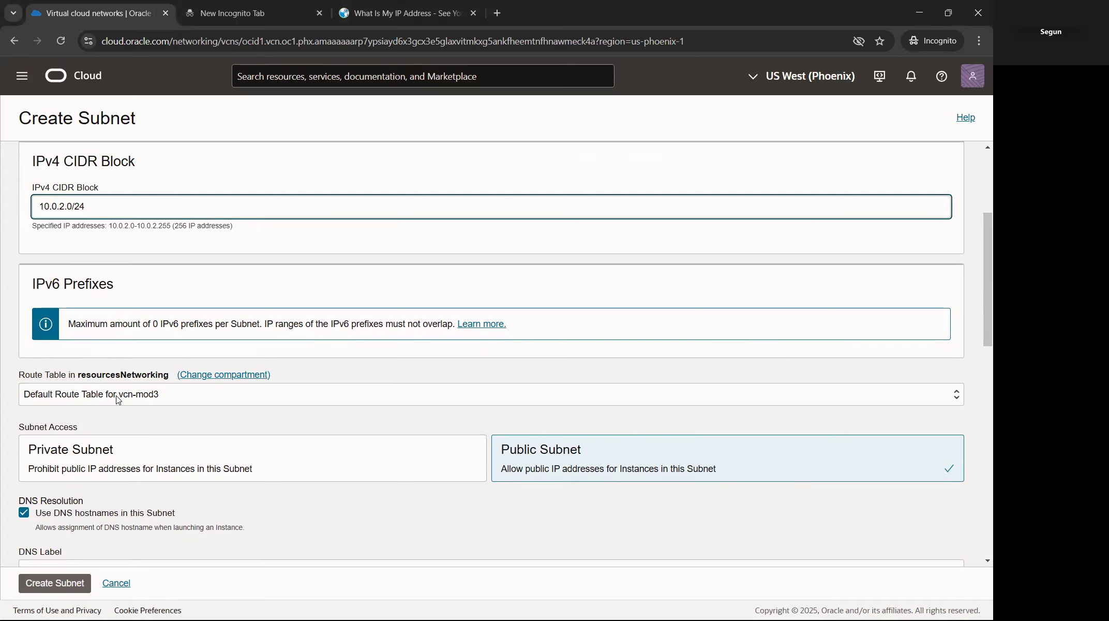
scroll(147, 411, "down", 2)
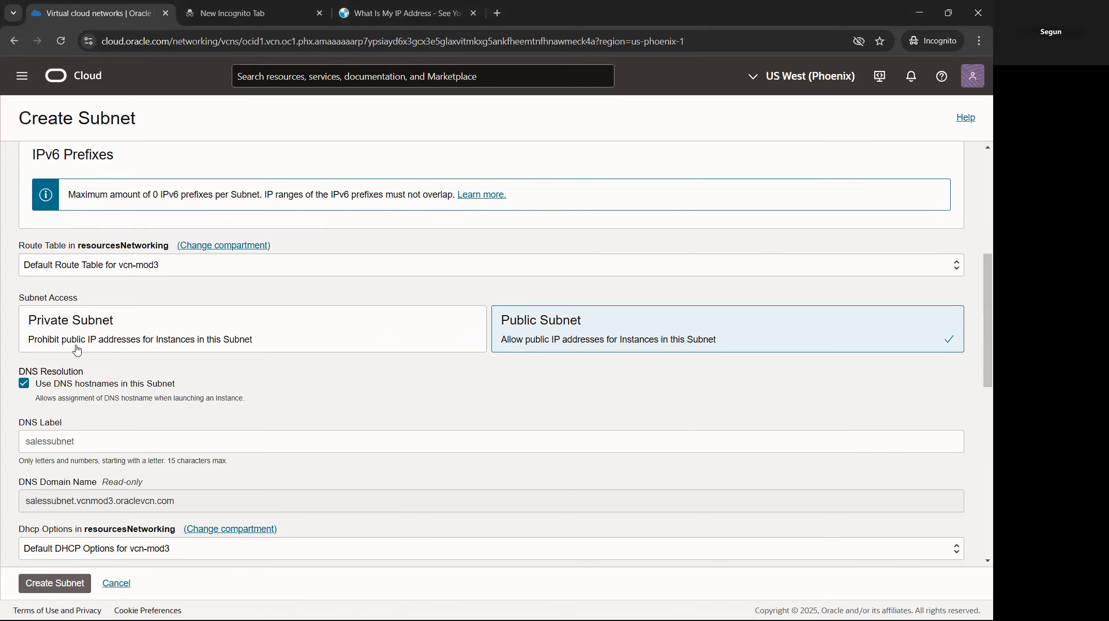
scroll(133, 375, "down", 3)
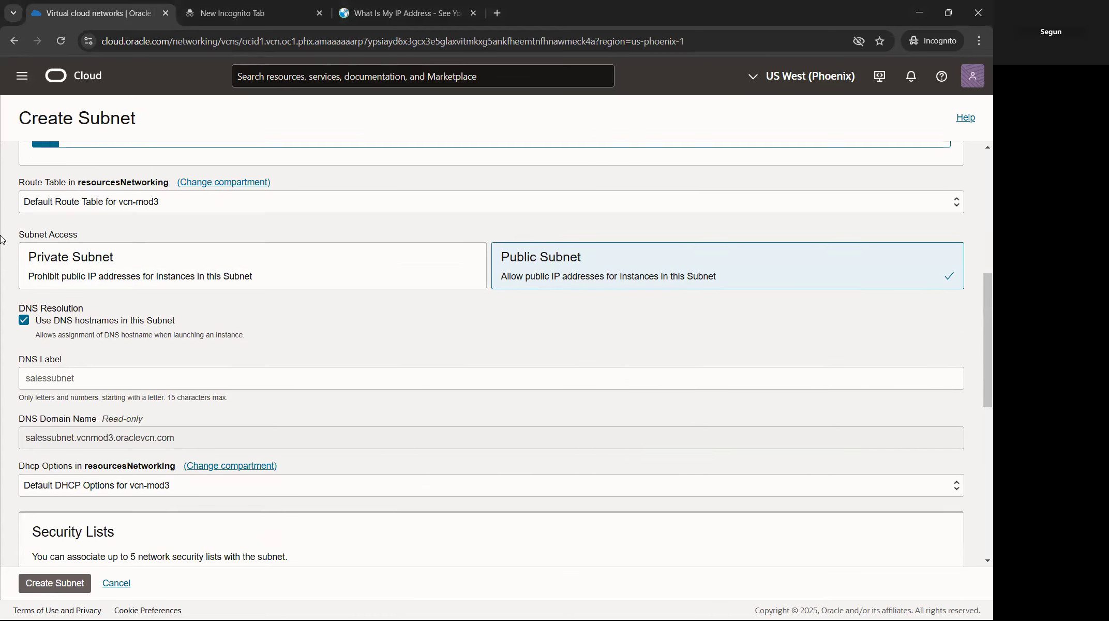
scroll(64, 311, "up", 1)
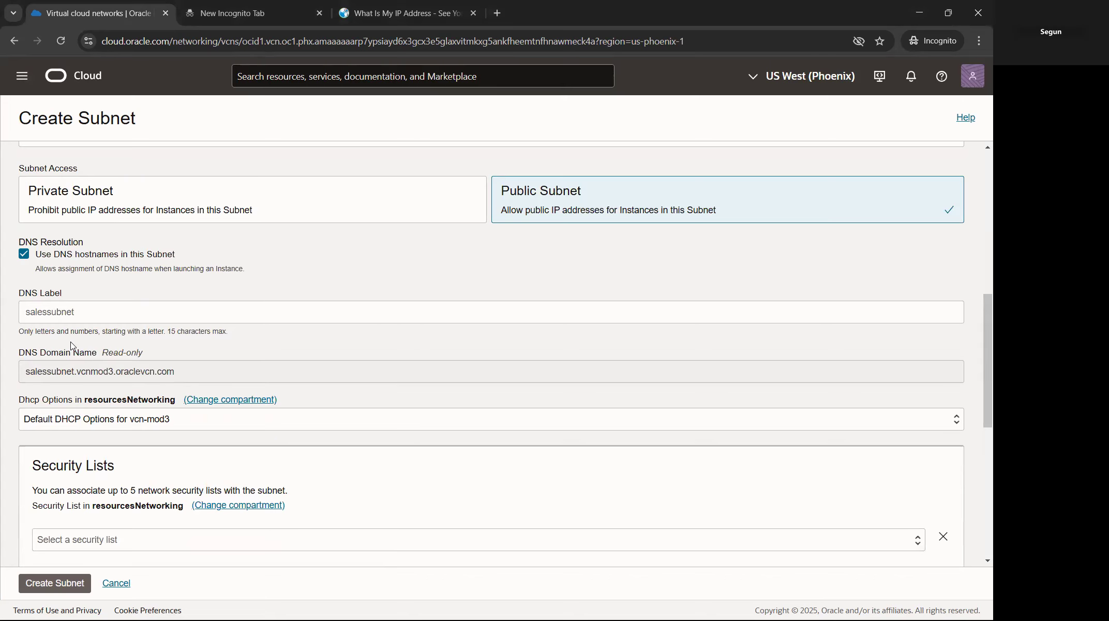
left_click(176, 420)
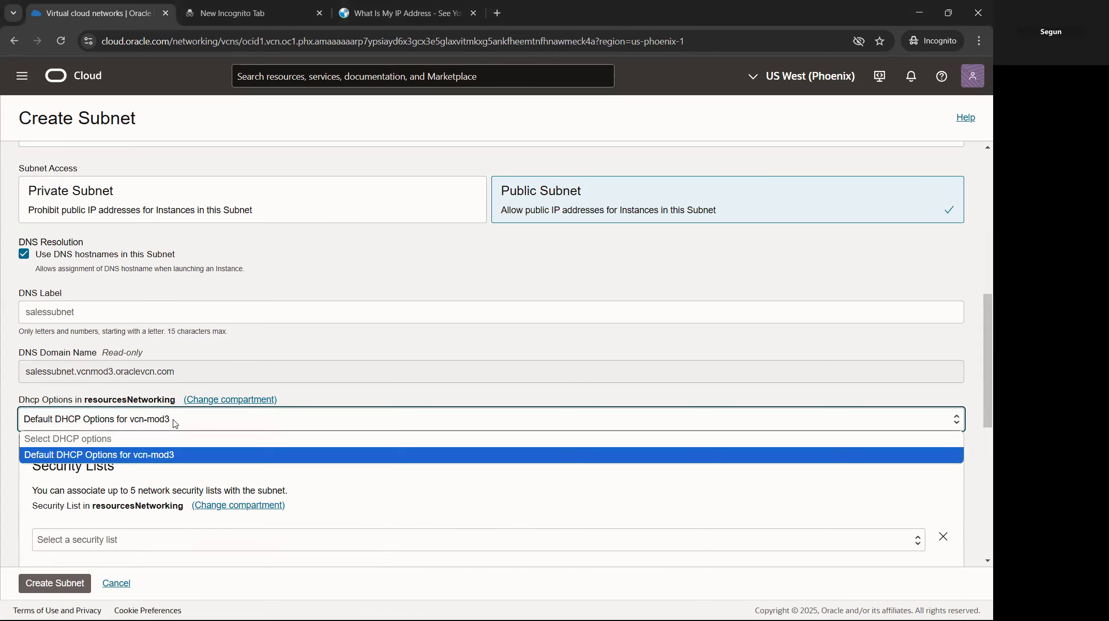
left_click(178, 420)
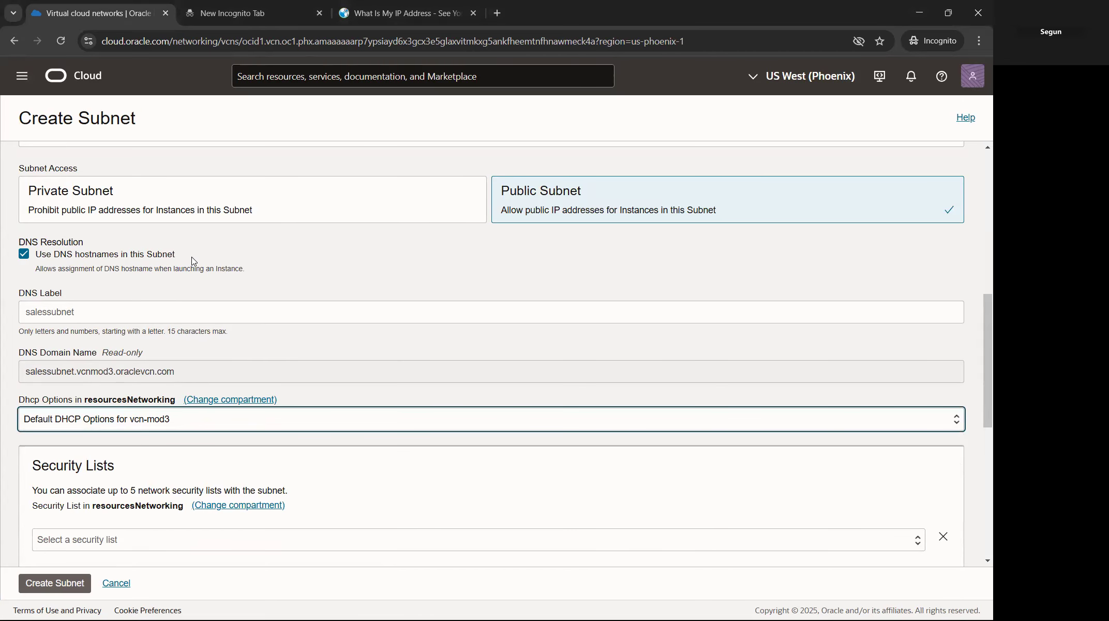
Step: Assign Default Security List for vcn-mod3 to sales-subnet
scroll(192, 259, "down", 5)
left_click(127, 286)
left_click(128, 318)
Step: Recheck all settings in the form and create sales-subnet
scroll(189, 255, "up", 5)
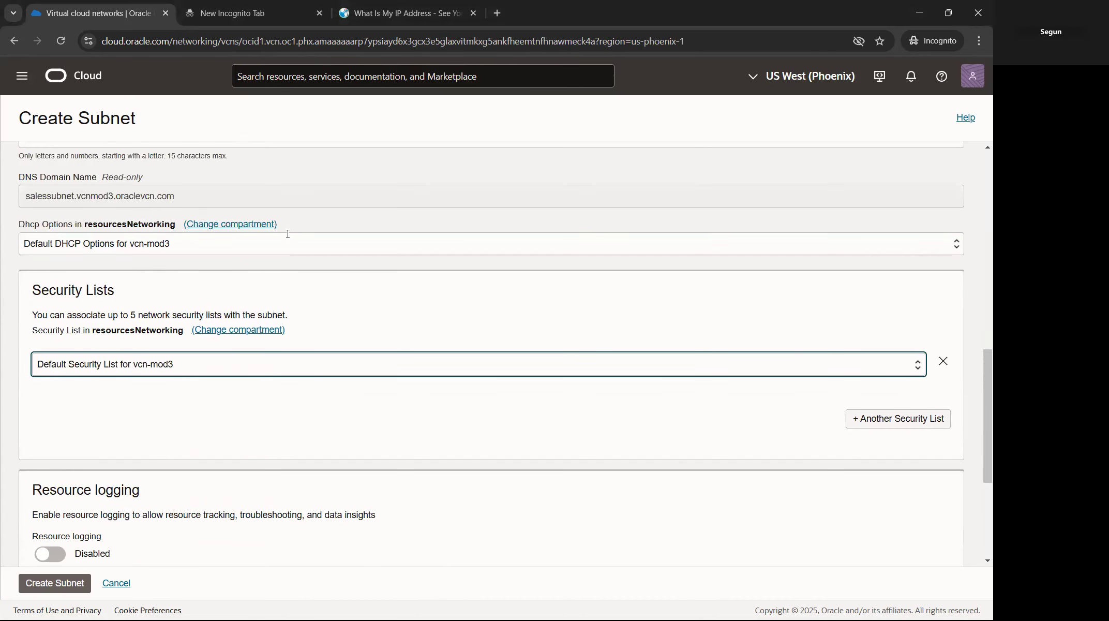
scroll(212, 275, "up", 3)
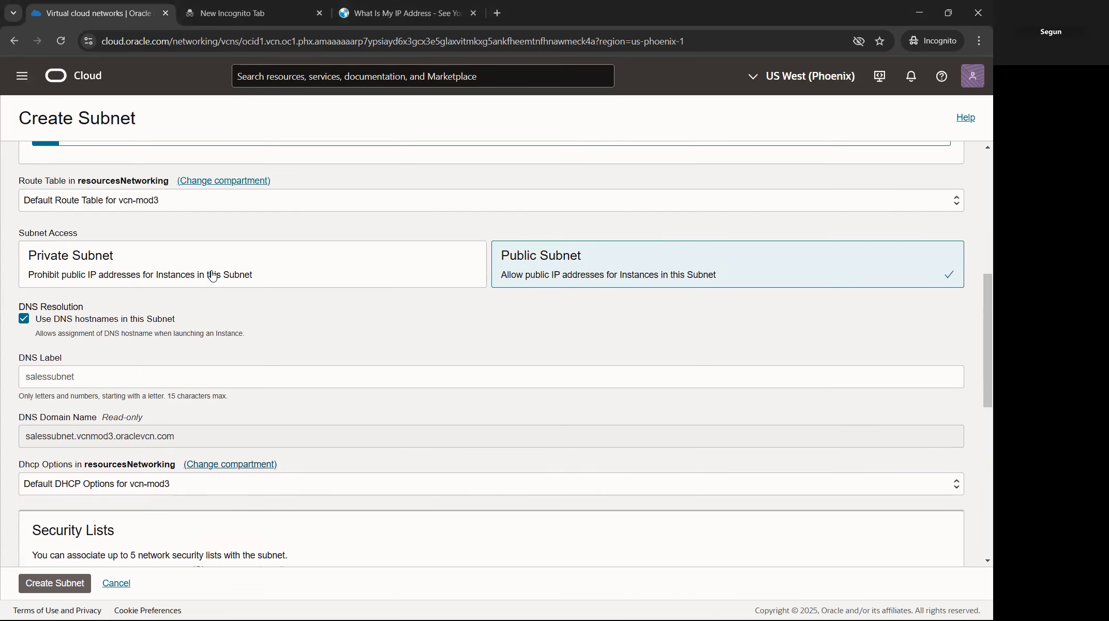
scroll(213, 274, "up", 3)
scroll(213, 275, "down", 15)
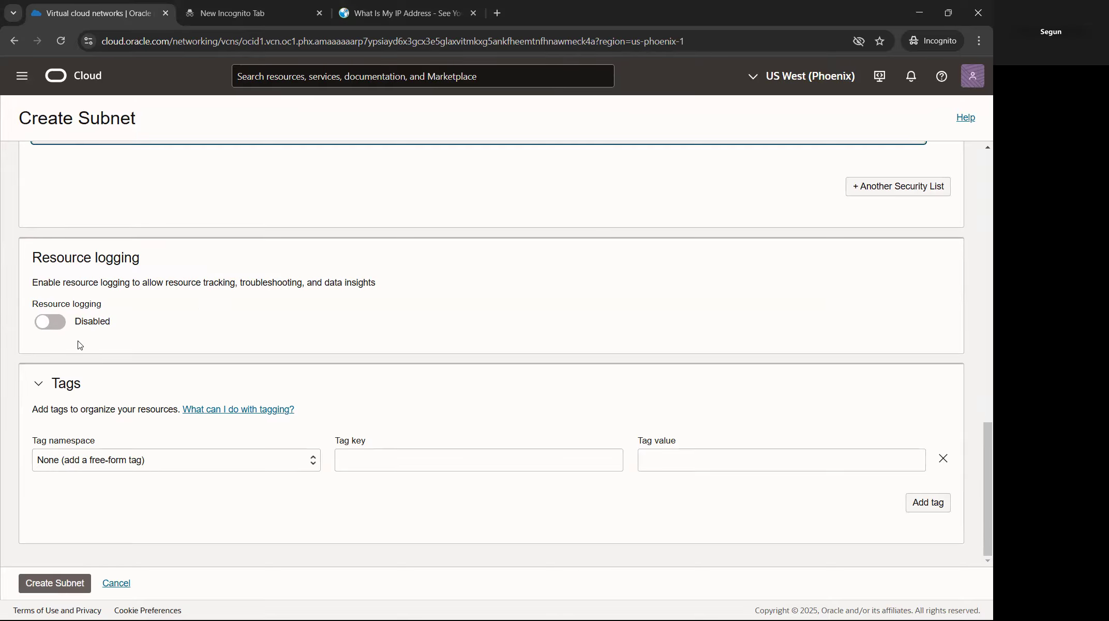
left_click(57, 585)
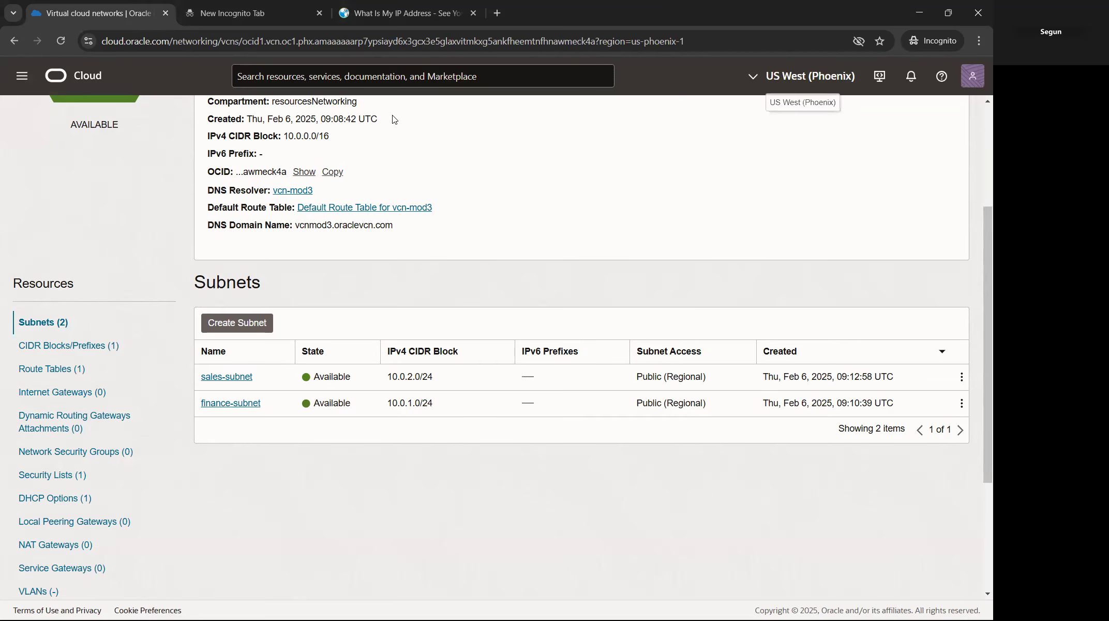
Step: Look over the subnets of vcn-mod3 and open the network's security lists
scroll(372, 323, "down", 3)
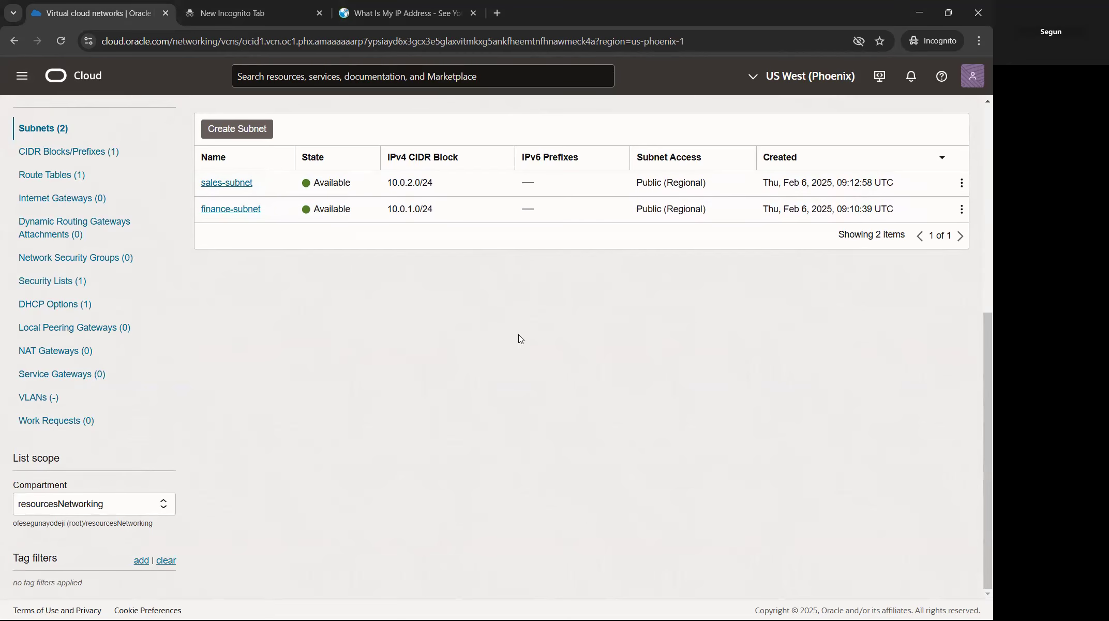
scroll(517, 337, "up", 6)
scroll(352, 352, "down", 5)
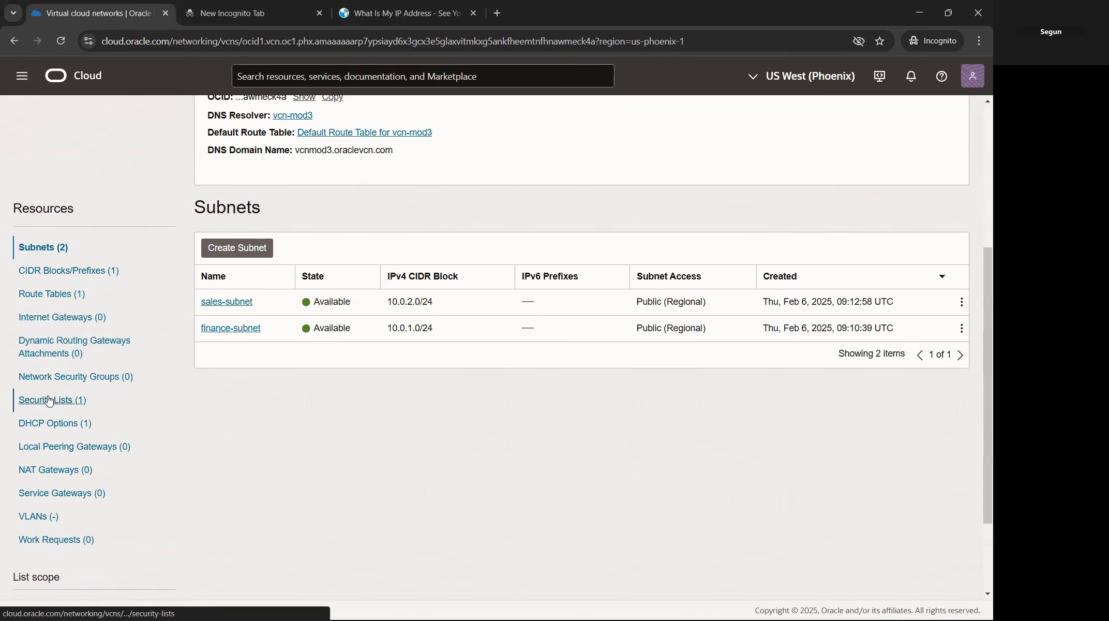
left_click(49, 401)
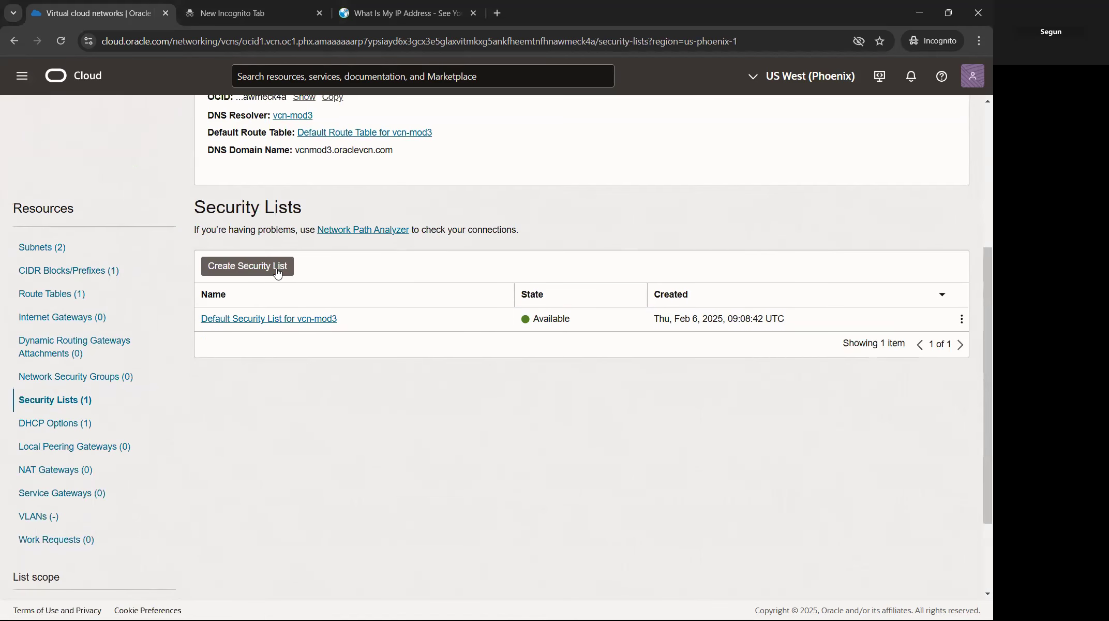
Step: Start a new security list named sl-sales in the resourcesNetworking compartment and look over its ingress and egress rule sections
left_click(277, 272)
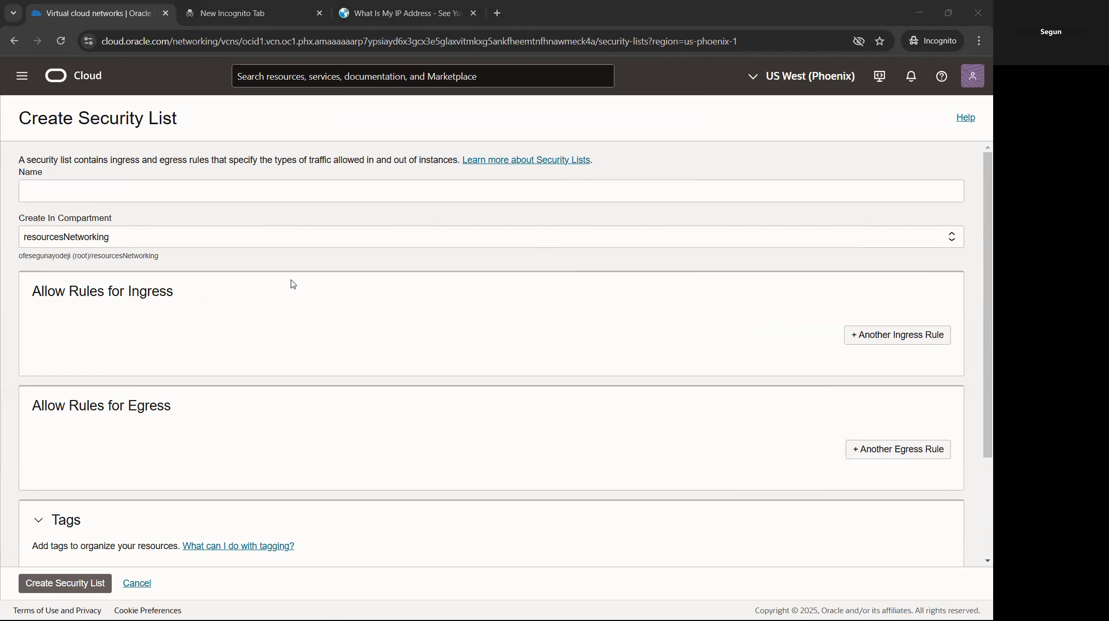
left_click(119, 191)
right_click(119, 191)
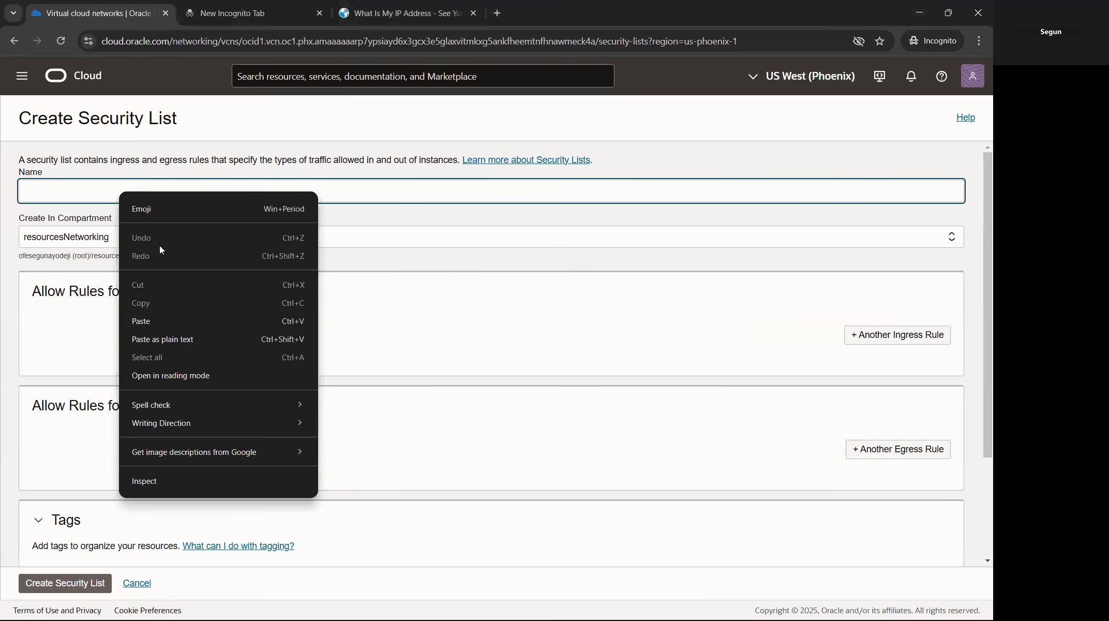
left_click(143, 322)
left_click(31, 191)
key("BackSpace")
key("BackSpace")
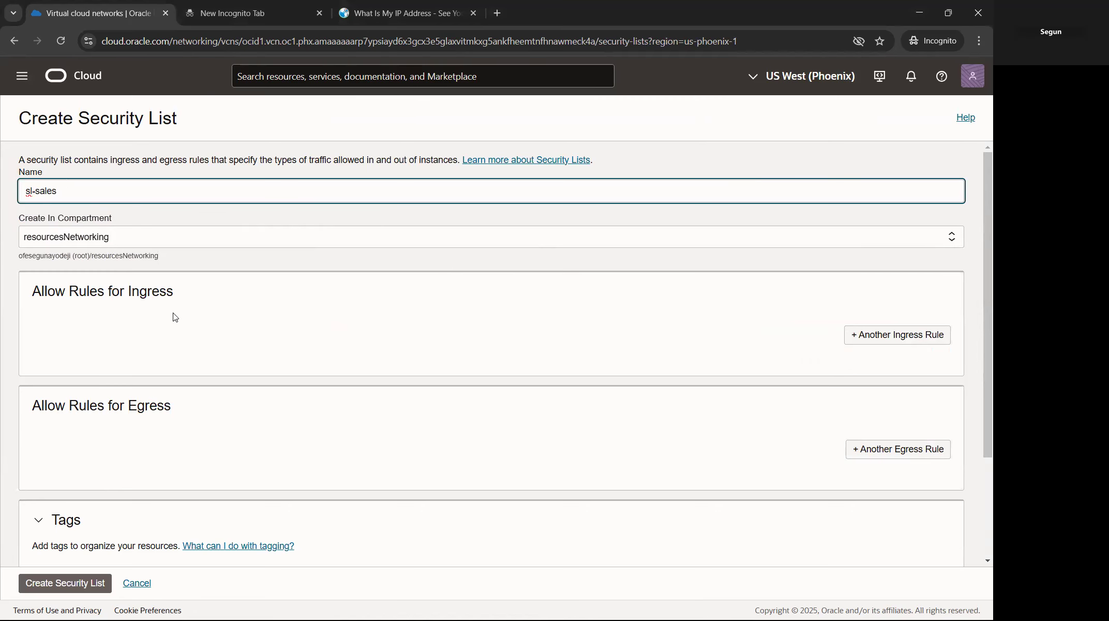
scroll(87, 255, "down", 3)
scroll(448, 210, "up", 2)
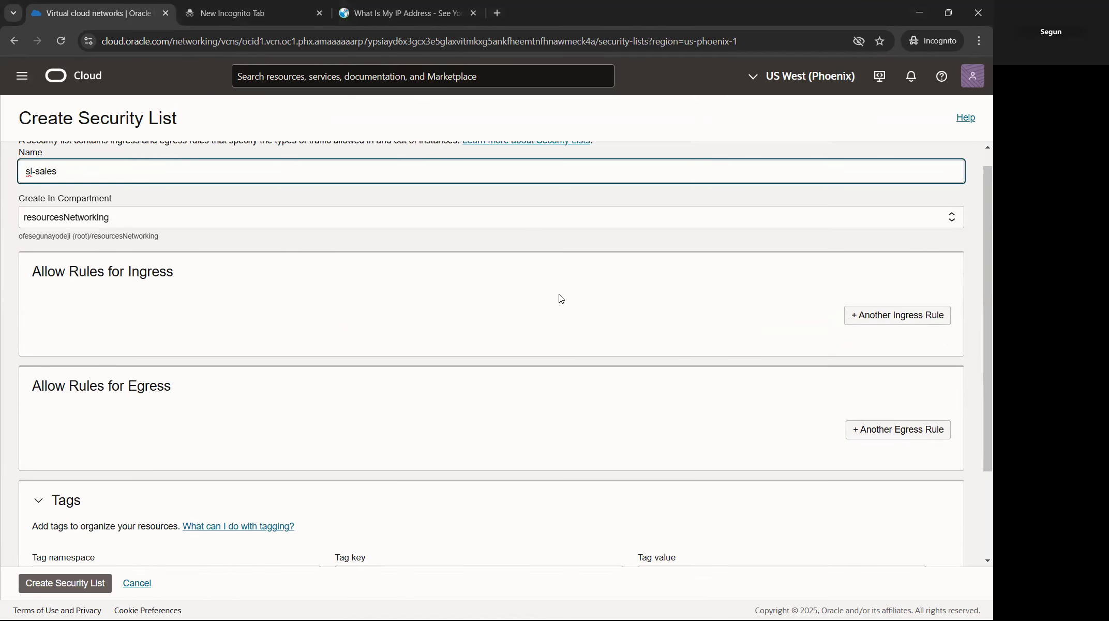
scroll(560, 298, "up", 1)
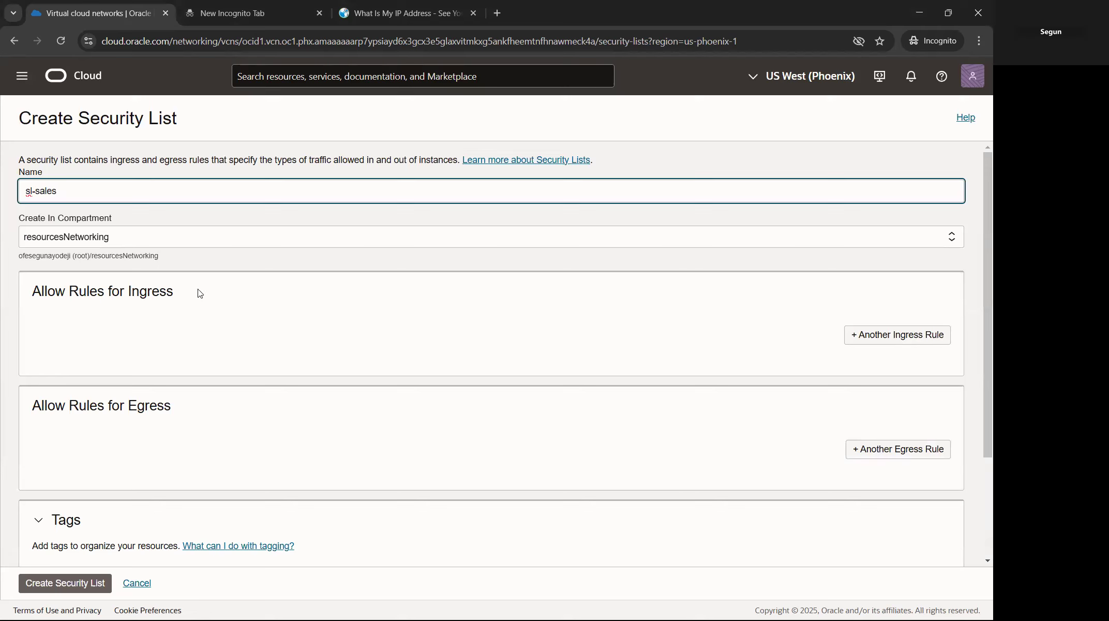
Step: Add a stateful TCP ingress rule to sl-sales and set its destination port range to 22
left_click(892, 337)
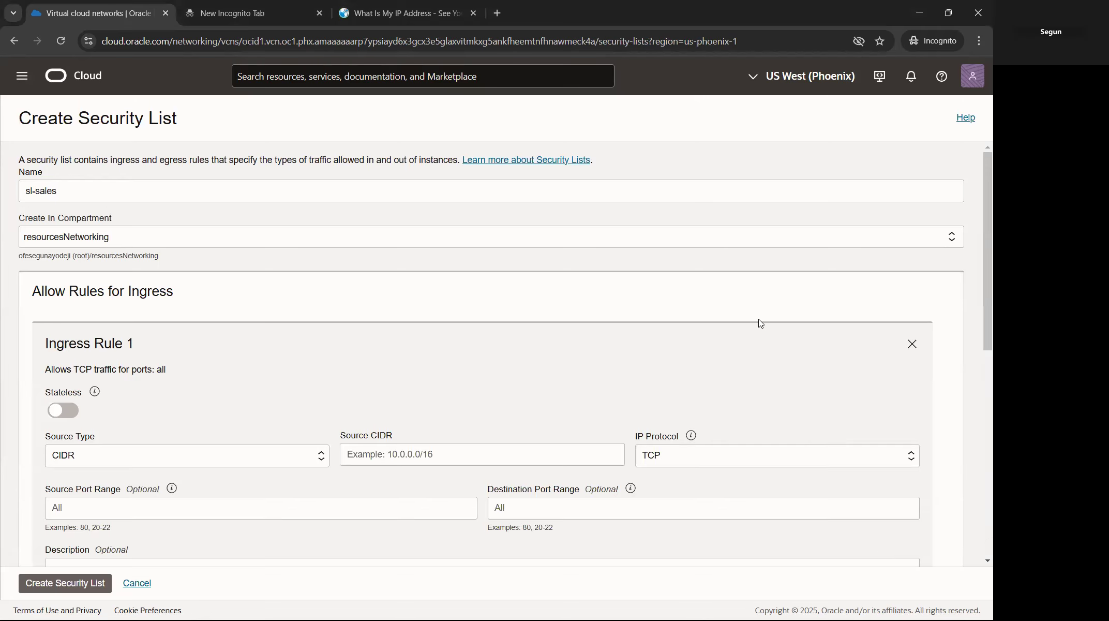
scroll(268, 259, "down", 3)
scroll(207, 253, "up", 3)
left_click(95, 392)
scroll(155, 352, "down", 2)
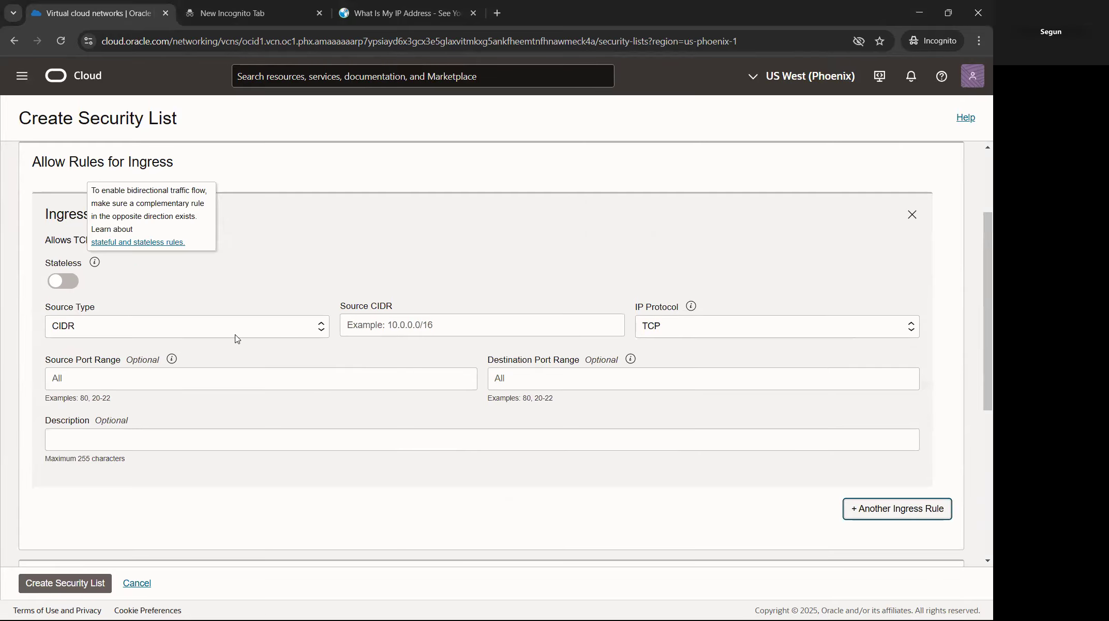
left_click(439, 329)
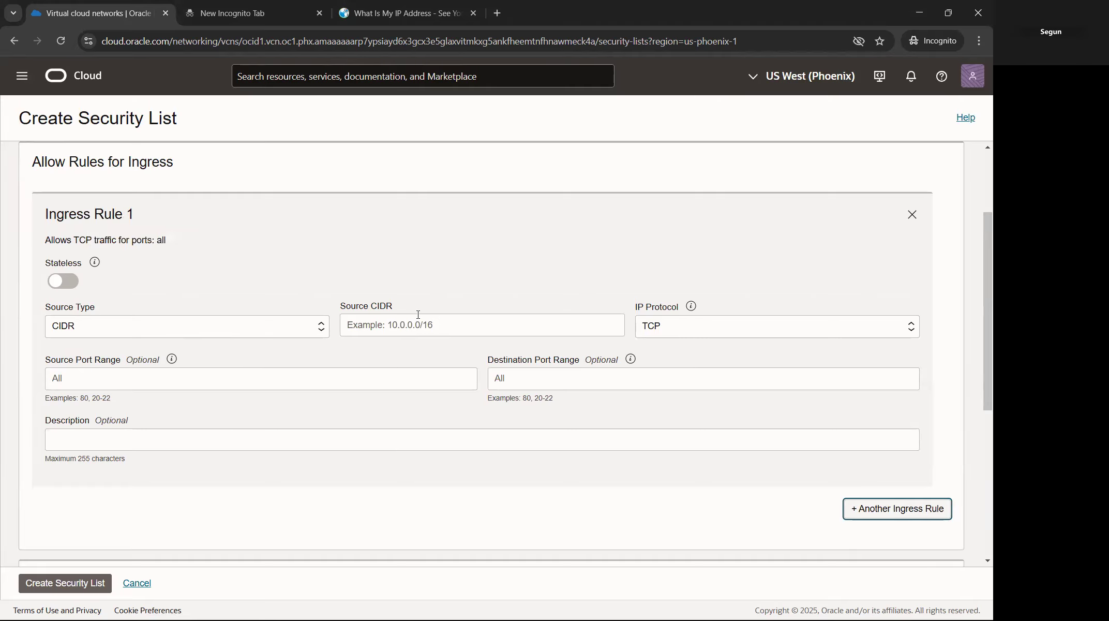
scroll(220, 222, "up", 2)
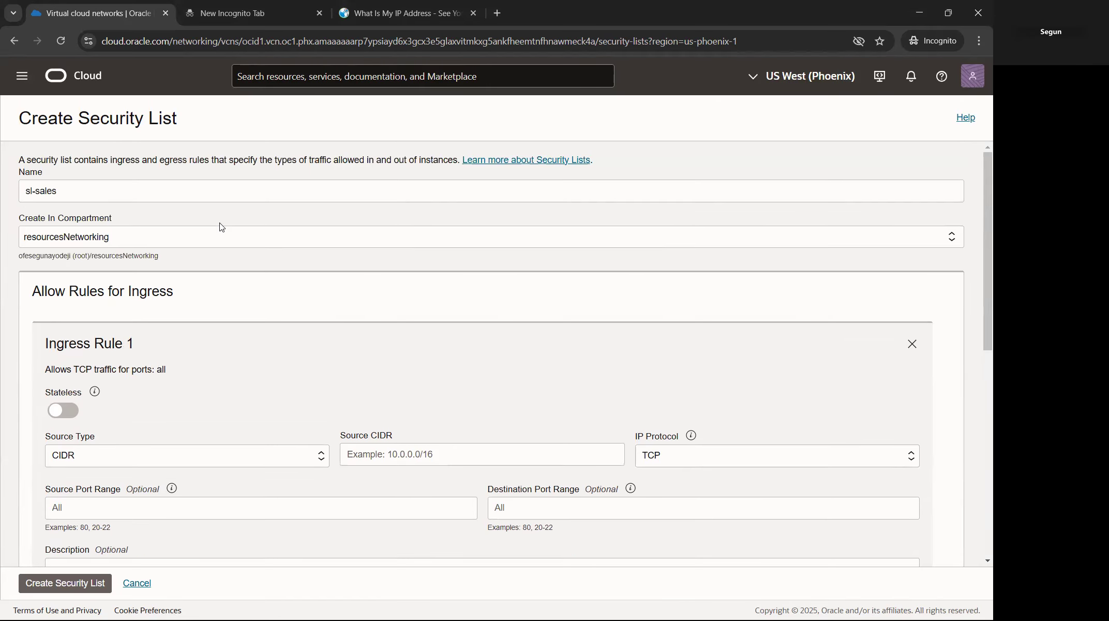
scroll(221, 226, "down", 1)
scroll(341, 241, "up", 1)
left_click(525, 509)
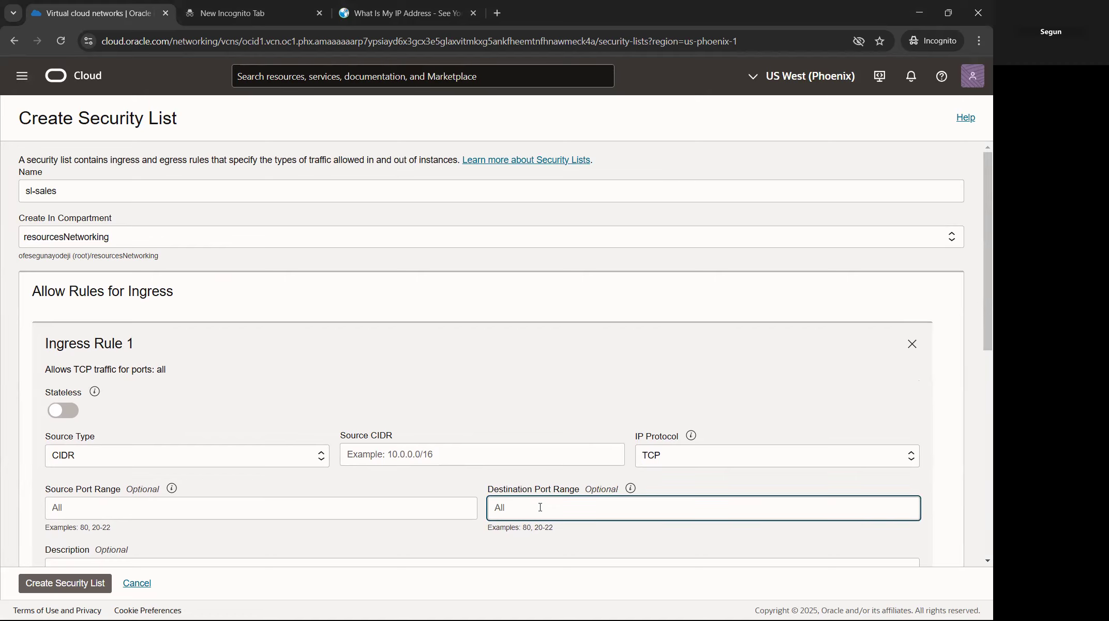
type("22")
Step: Copy the public IPv4 address from the What Is My IP Address page into the ingress rule's Source CIDR and append /32
left_click(431, 454)
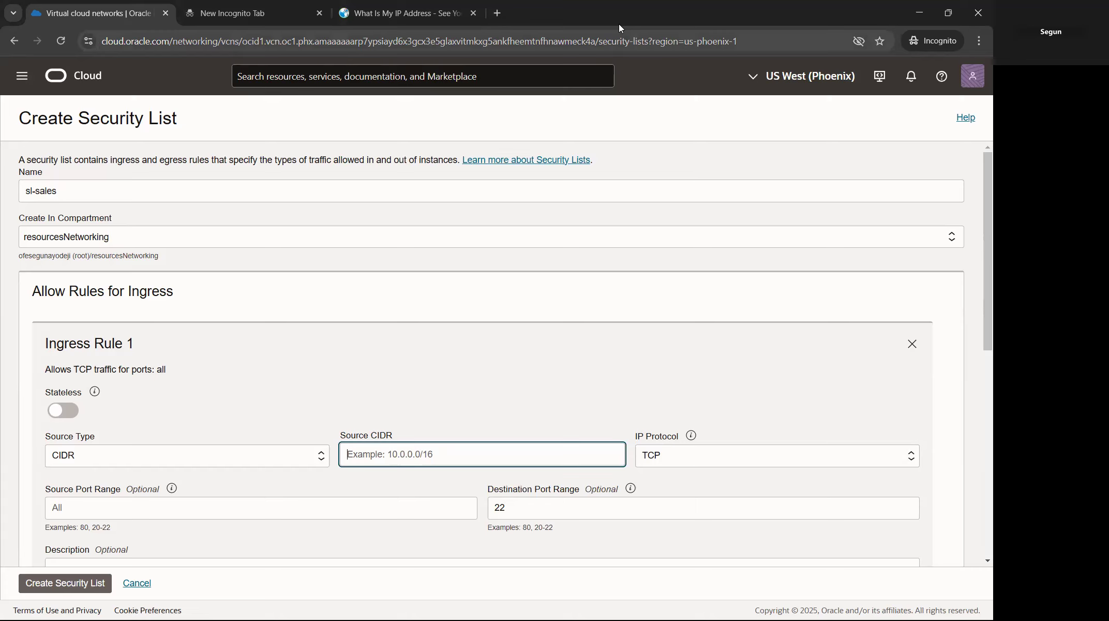
left_click(459, 14)
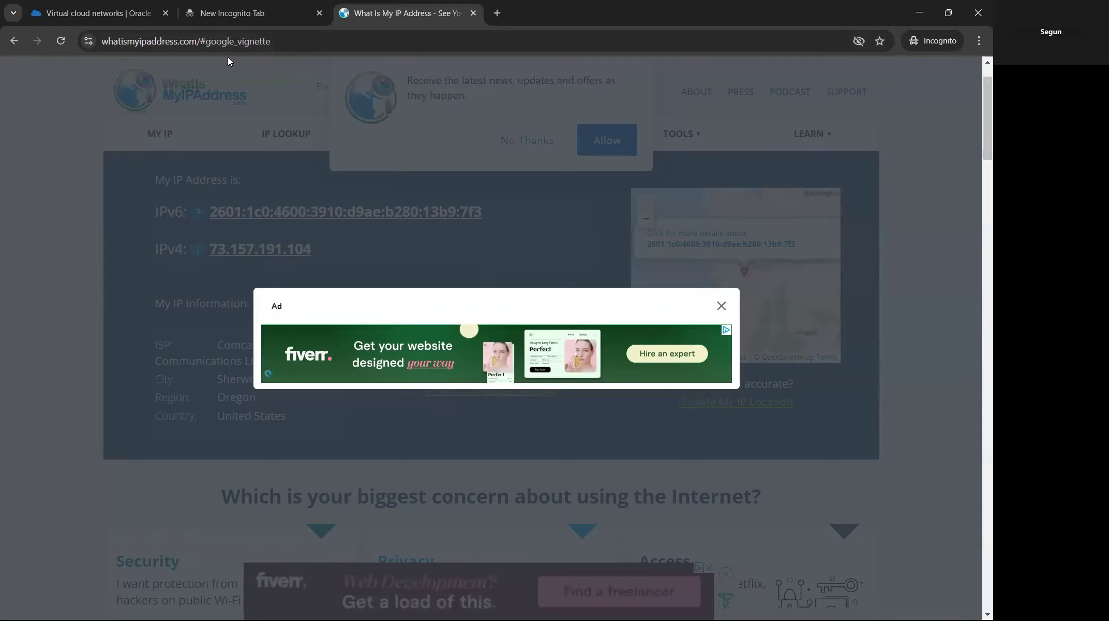
left_click(722, 305)
left_click_drag(320, 249, 212, 249)
right_click(228, 249)
left_click(250, 378)
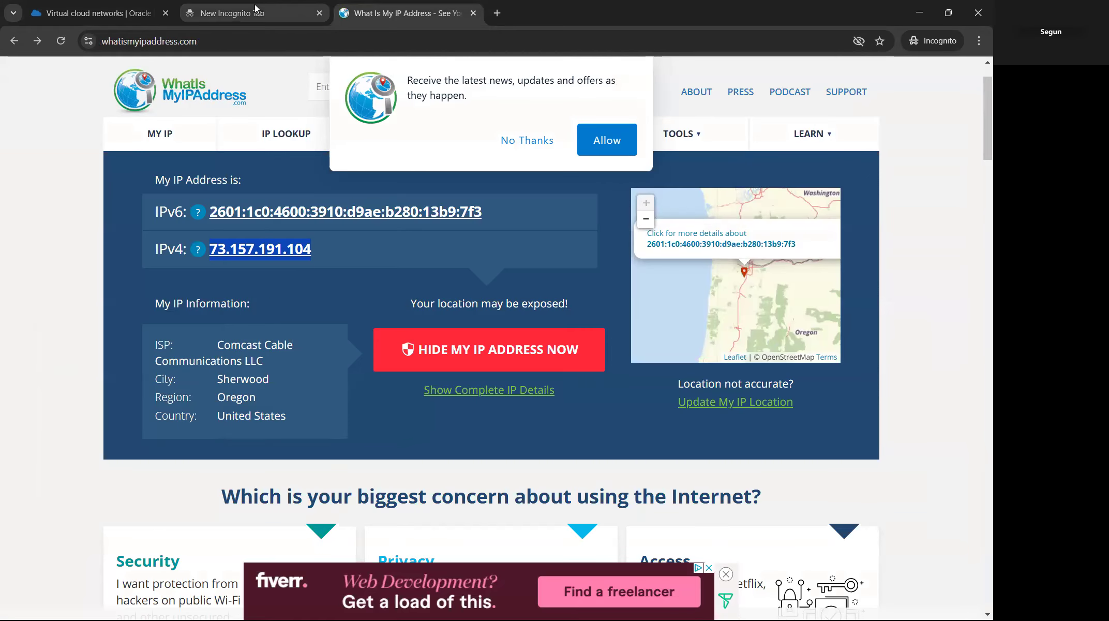
left_click(99, 13)
right_click(383, 455)
left_click(408, 282)
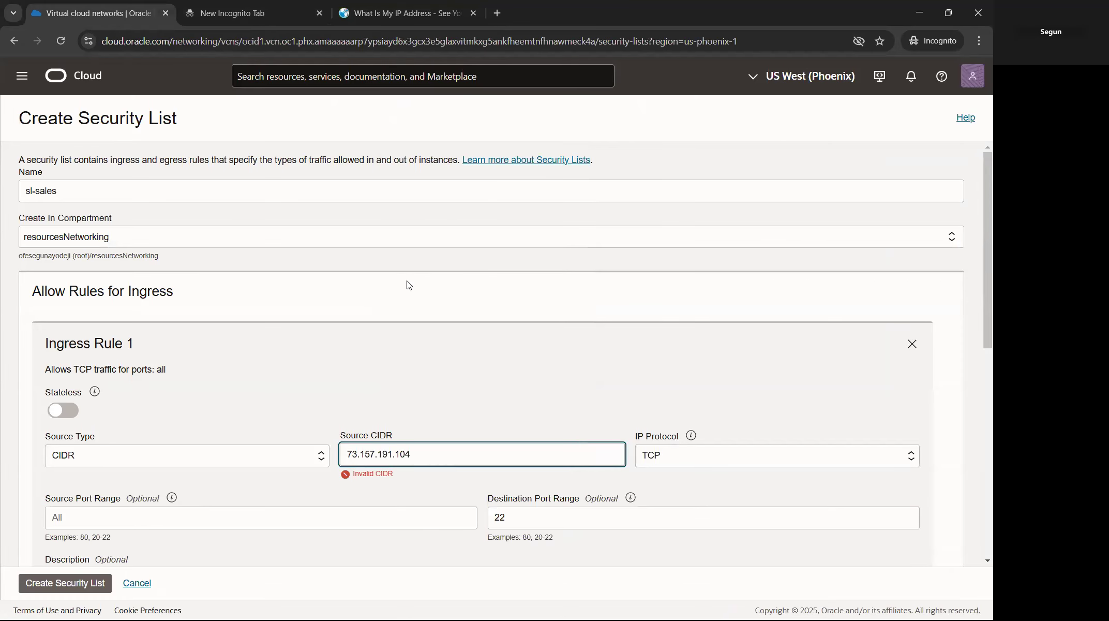
type("/32")
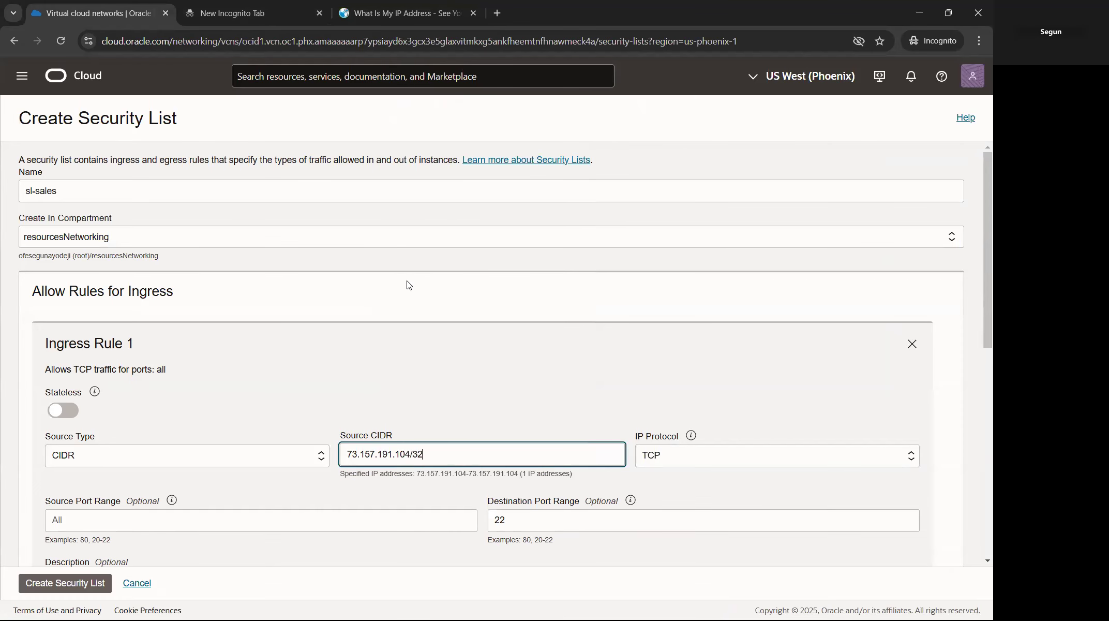
Step: Add a TCP egress rule to sl-sales with destination CIDR 0.0.0.0/0
scroll(533, 448, "down", 4)
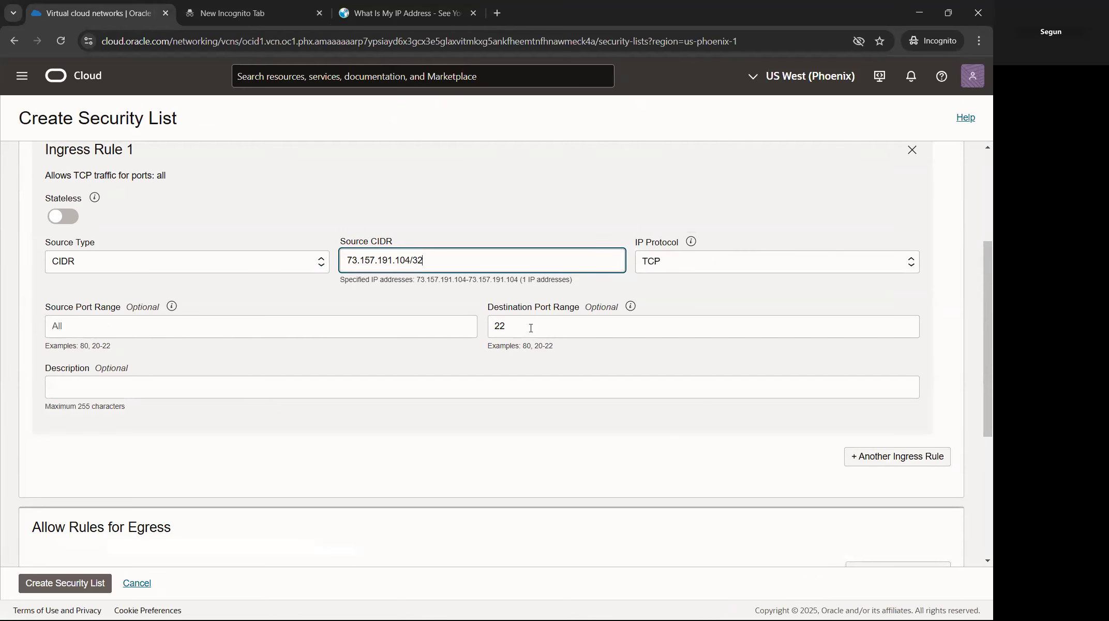
scroll(531, 327, "down", 3)
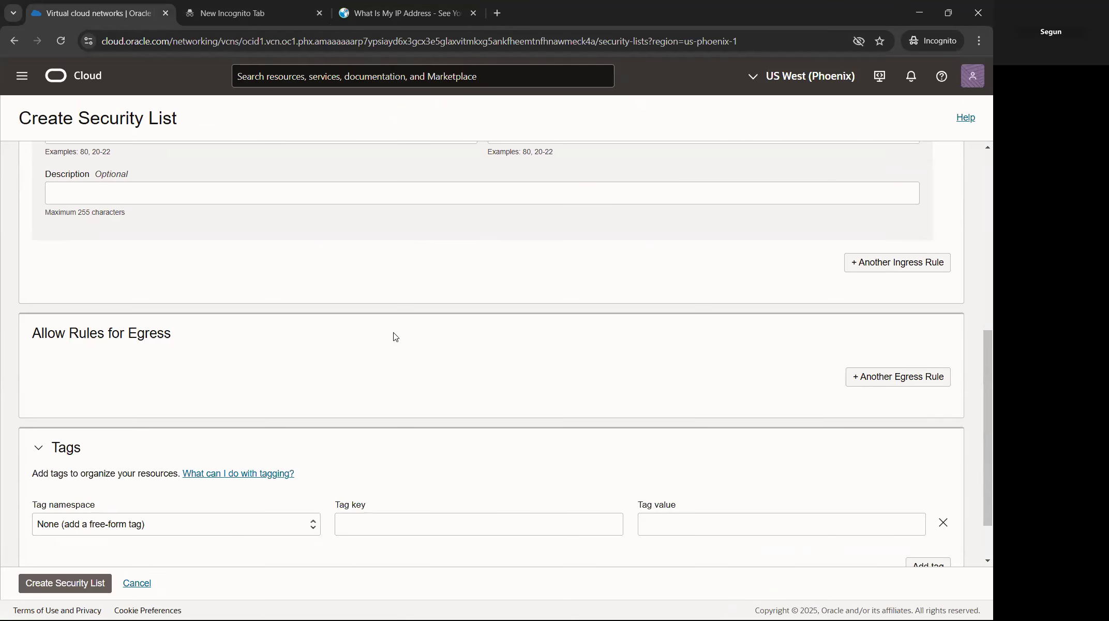
left_click(916, 384)
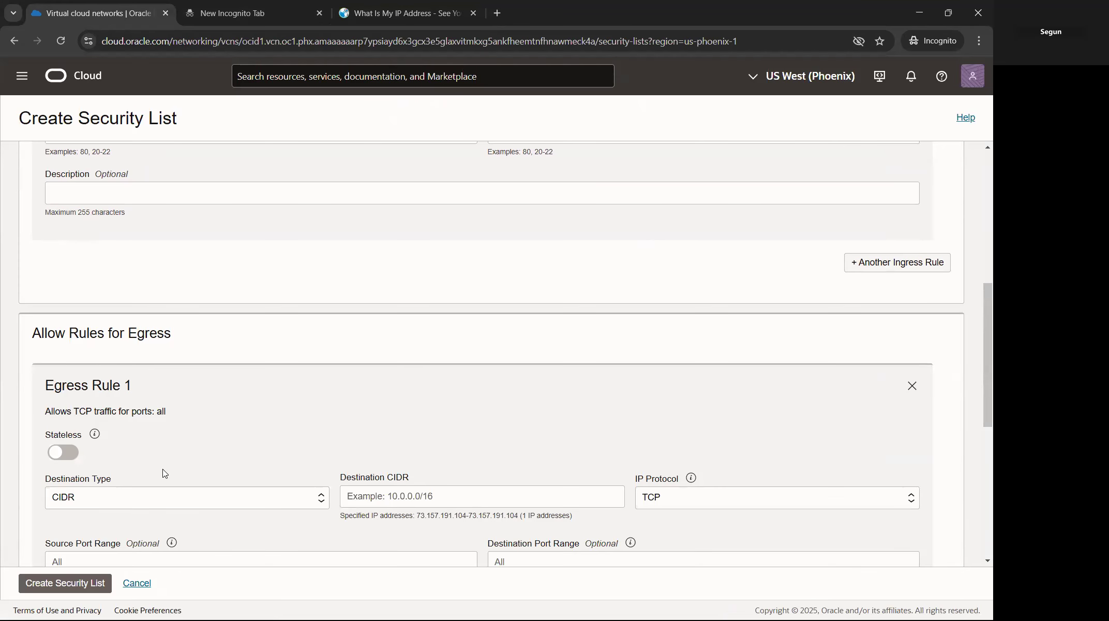
left_click(442, 491)
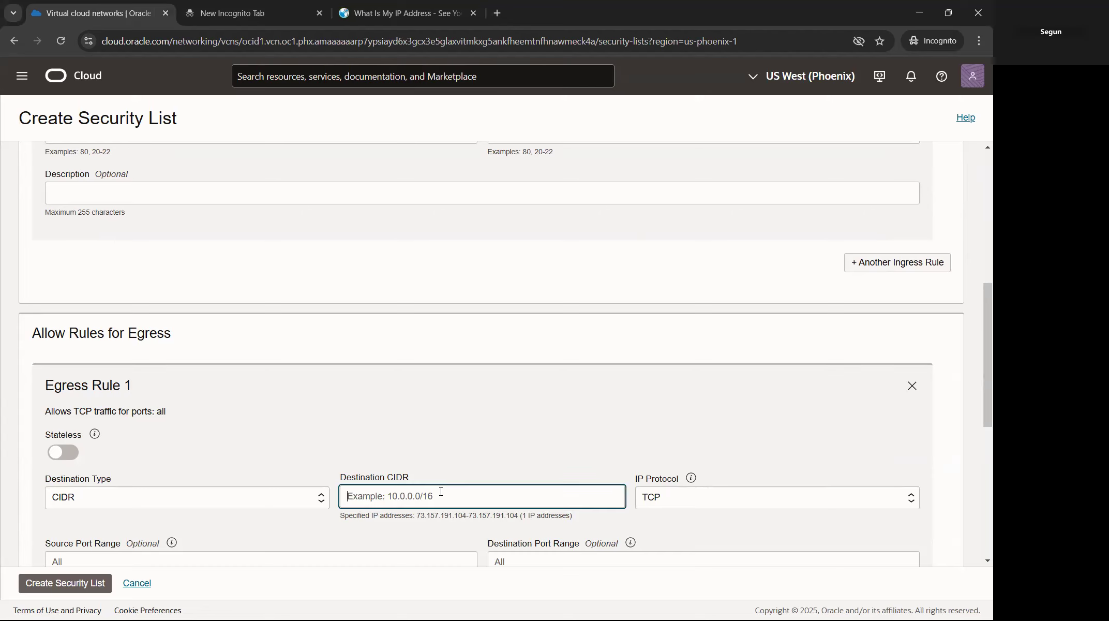
type("0.")
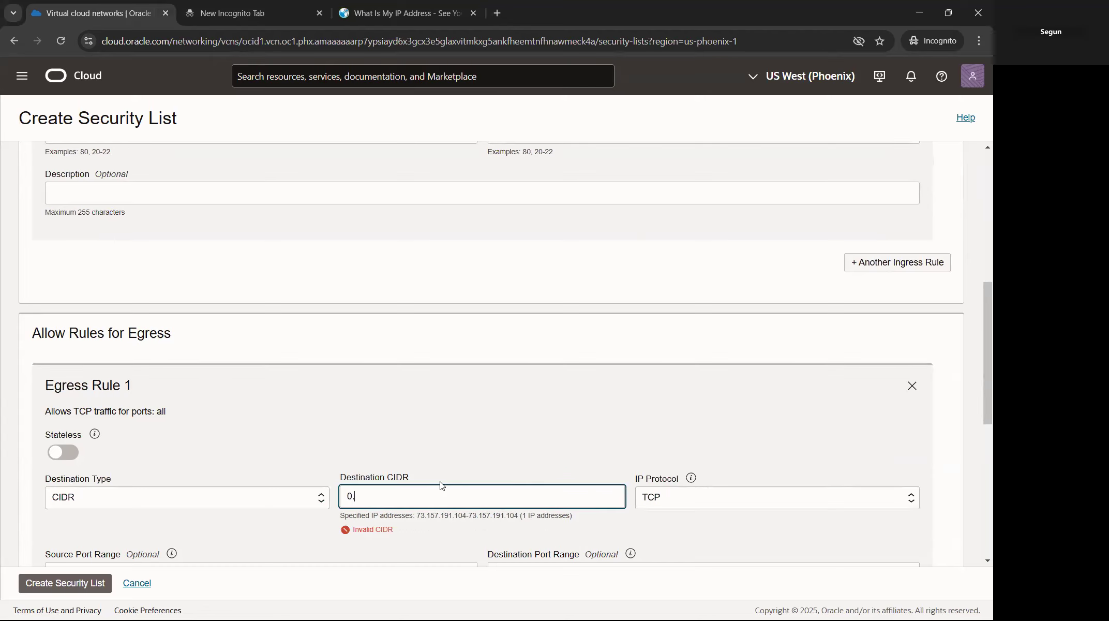
type("0.0.0/0")
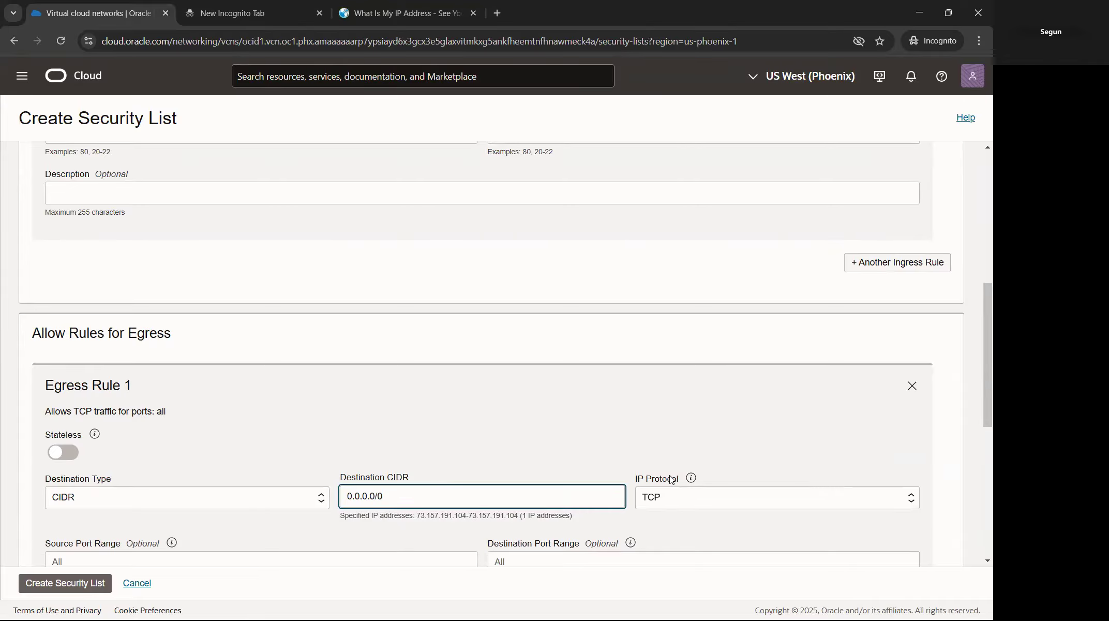
Step: Recheck the ingress and egress rules and create the security list sl-sales
scroll(685, 448, "down", 6)
scroll(270, 313, "up", 2)
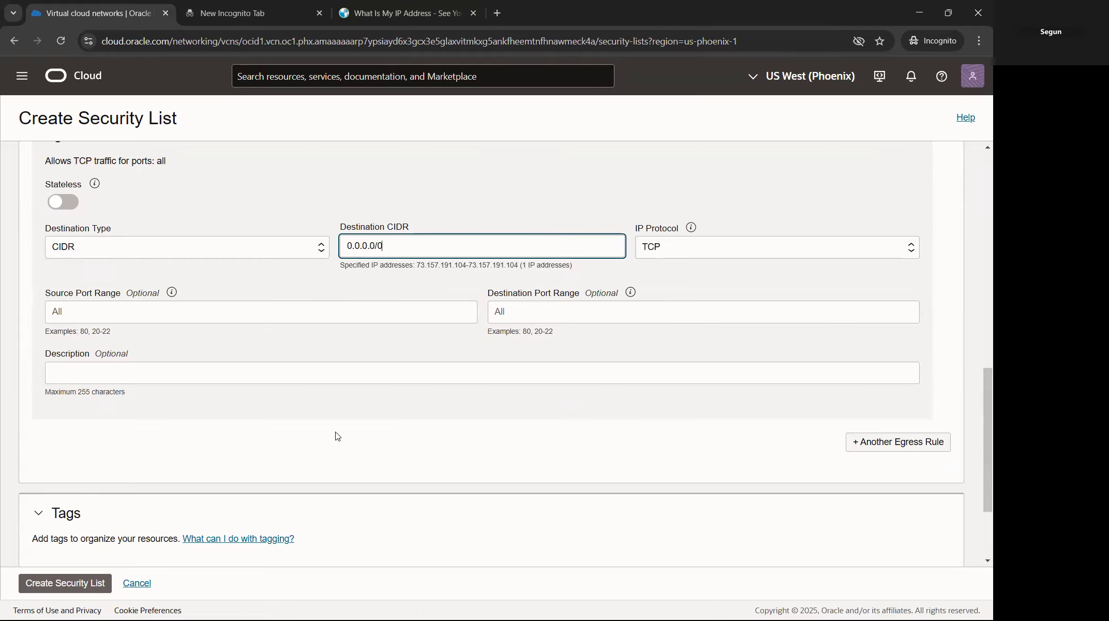
scroll(302, 374, "down", 1)
scroll(303, 373, "down", 2)
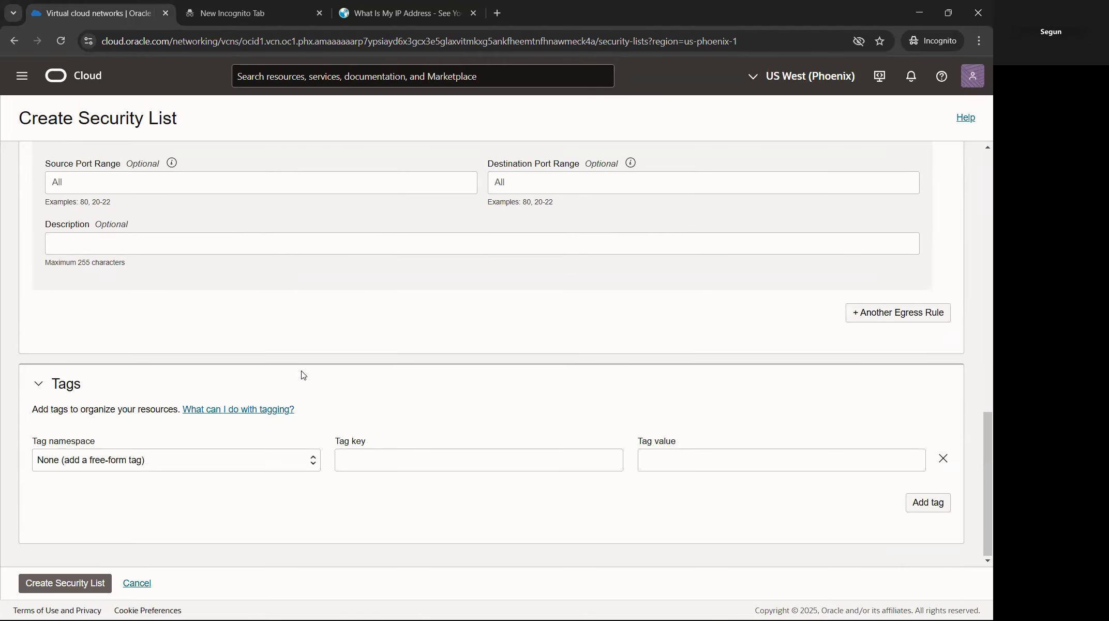
scroll(369, 421, "up", 5)
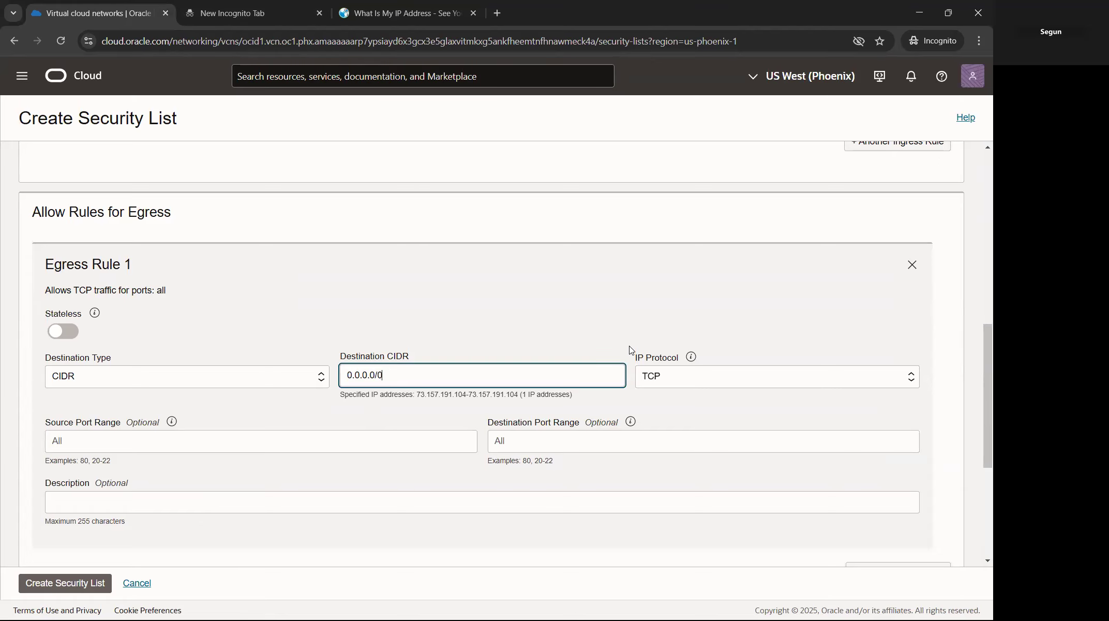
scroll(304, 298, "up", 5)
scroll(305, 301, "up", 1)
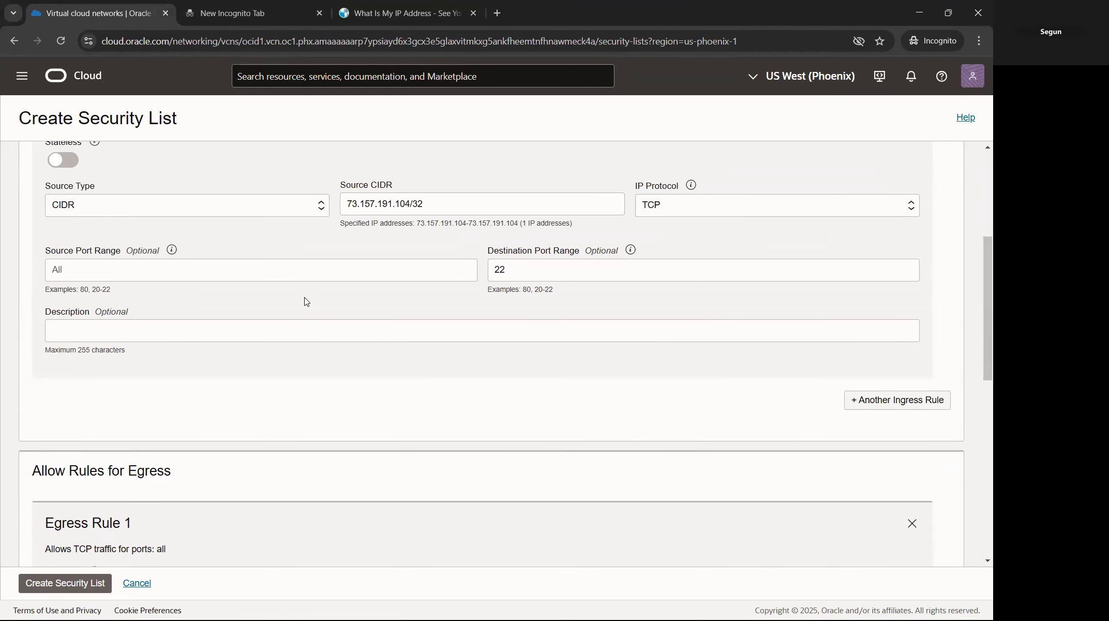
scroll(304, 297, "up", 1)
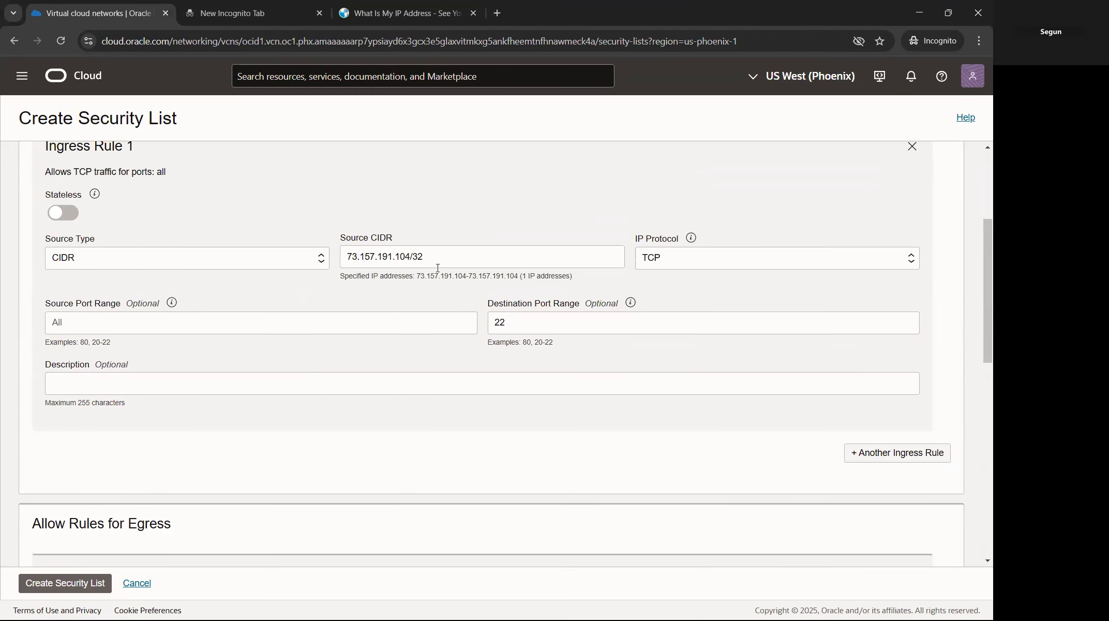
left_click(430, 267)
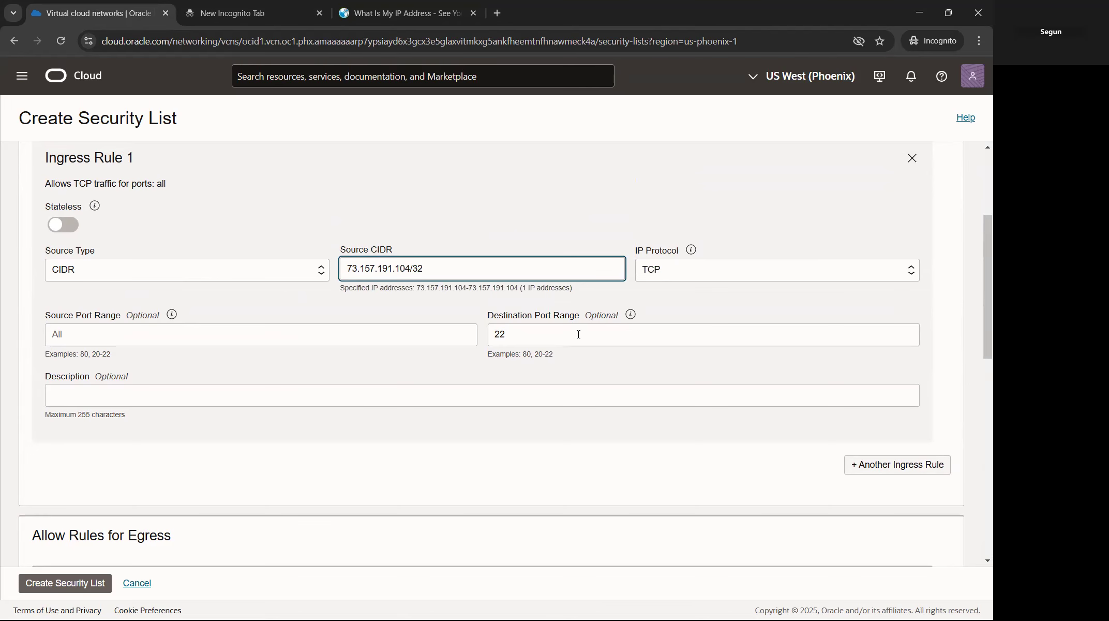
scroll(267, 336, "down", 9)
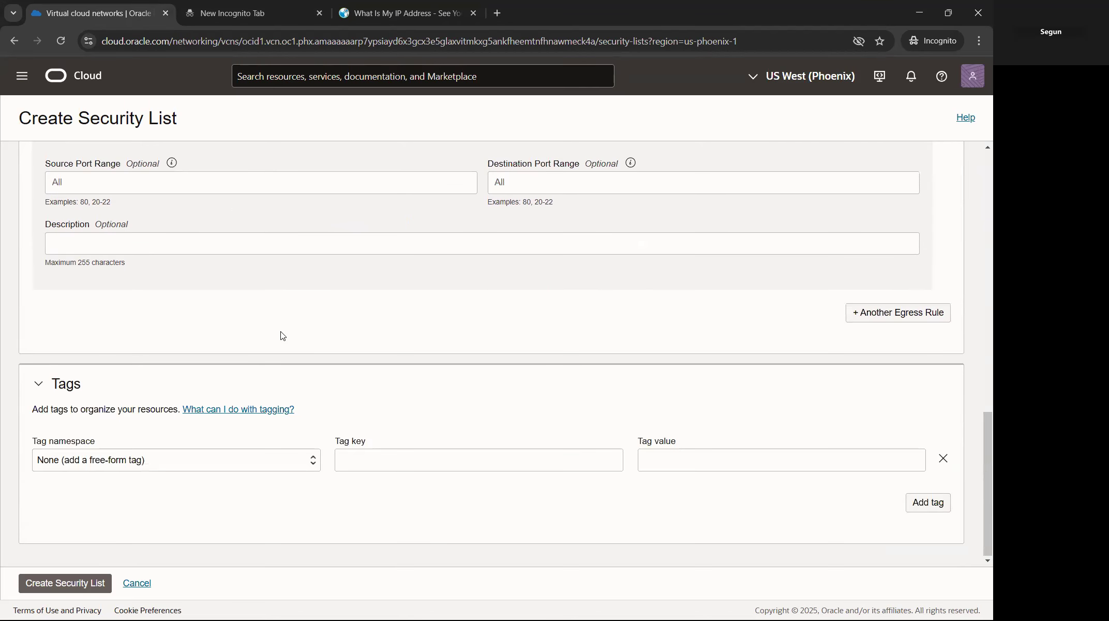
left_click(76, 585)
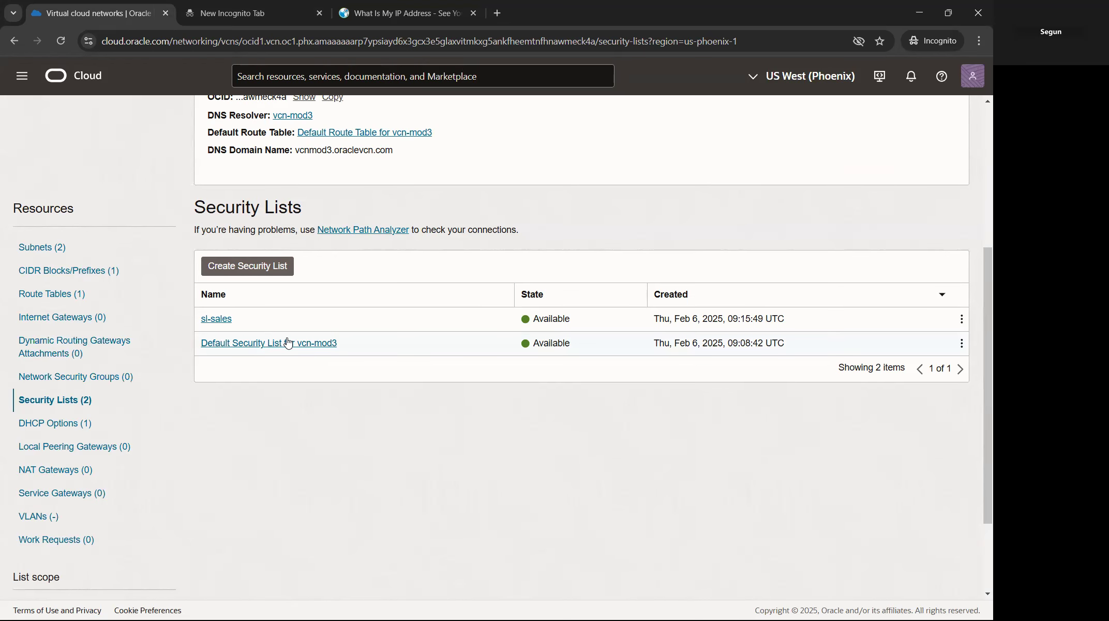
Step: Start another security list named sl-finance in the resourcesNetworking compartment and add an ingress rule to it
left_click(255, 266)
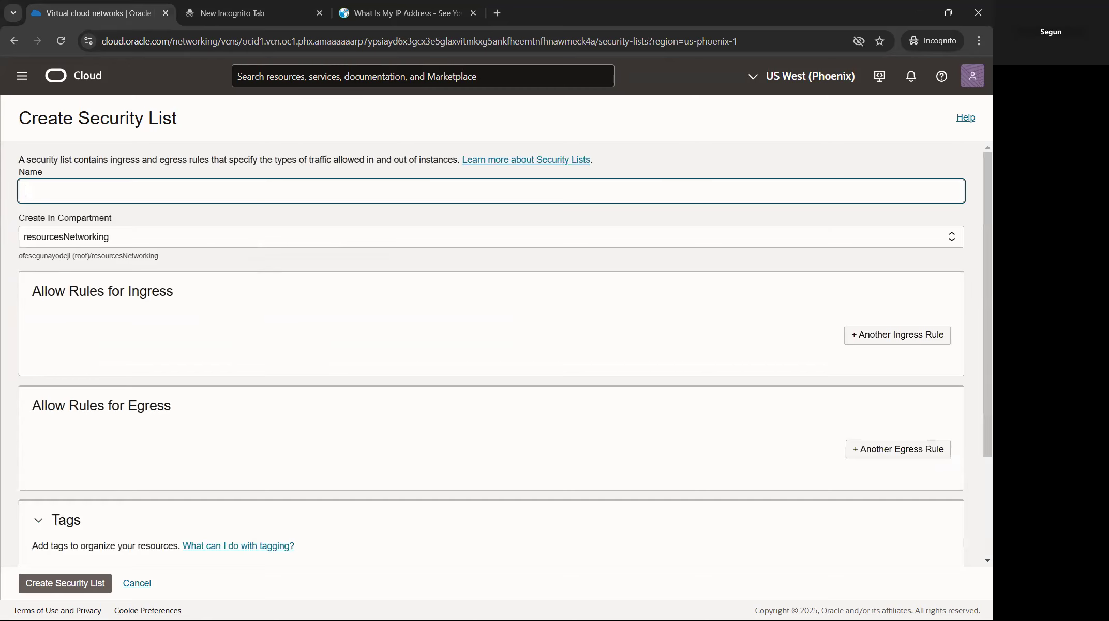
key("alt+Tab")
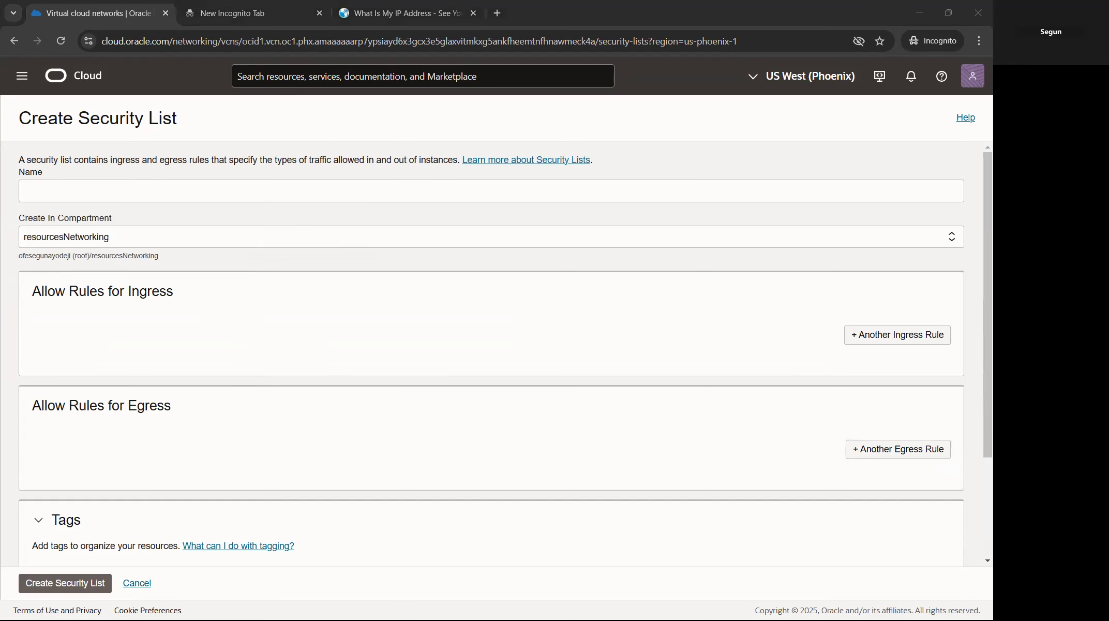
left_click(194, 190)
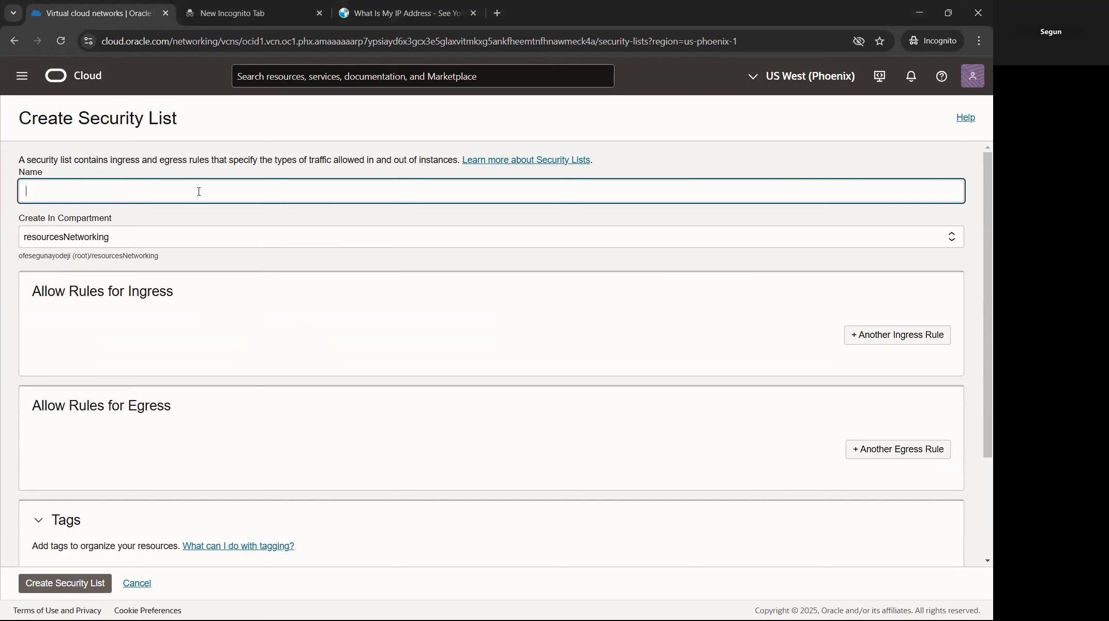
right_click(191, 189)
left_click(224, 318)
left_click(889, 341)
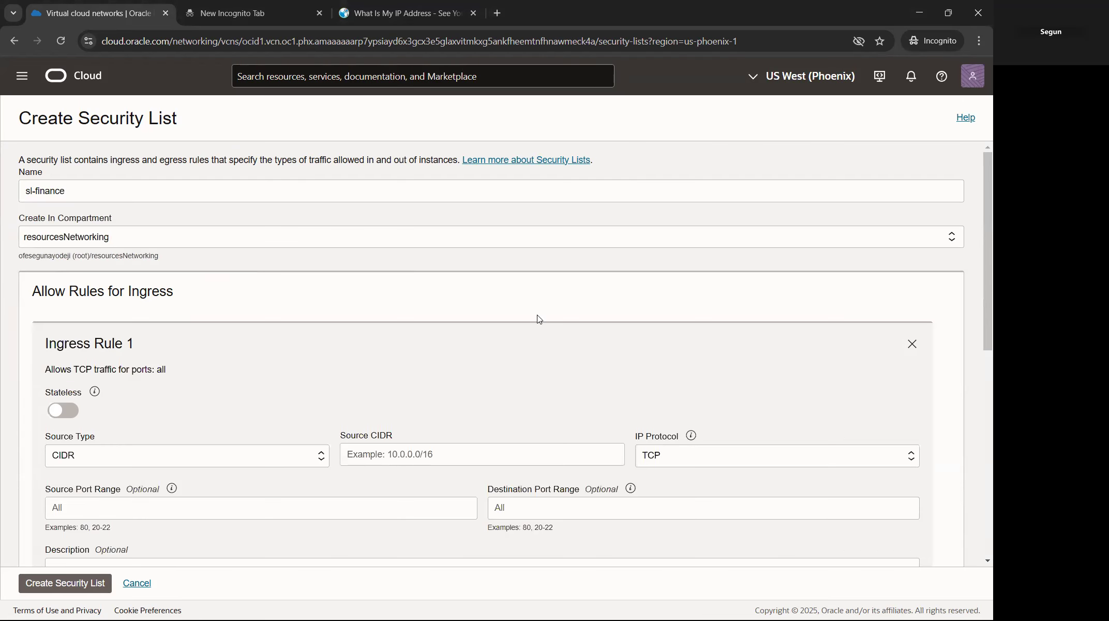
scroll(58, 295, "down", 3)
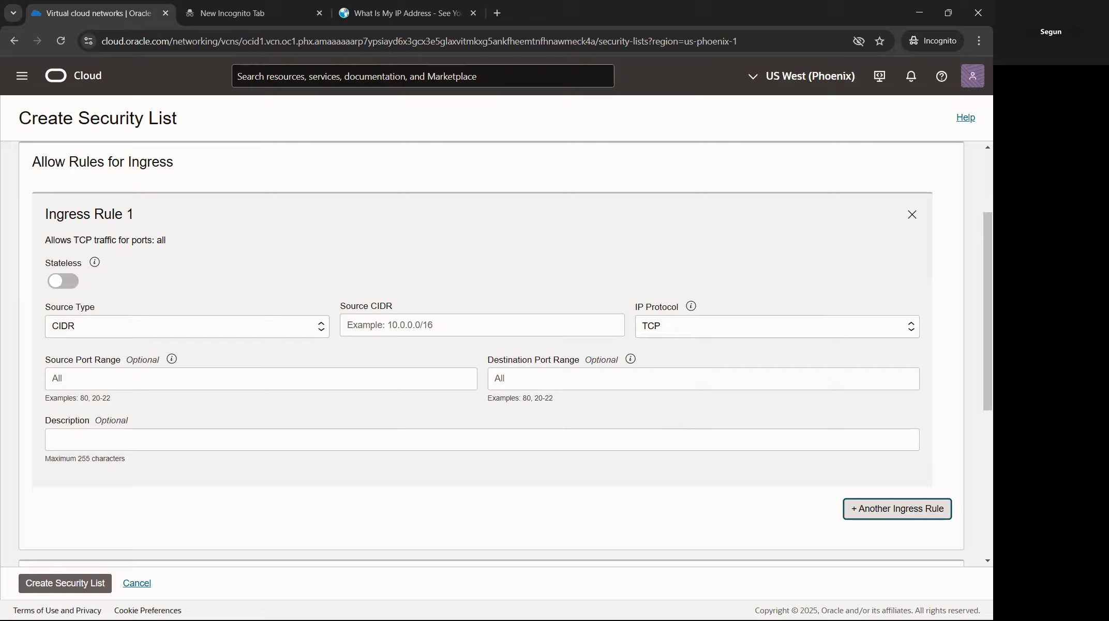
Step: Copy the public IPv4 address from the What Is My IP Address page into Ingress Rule 1's Source CIDR and append /32
left_click(391, 324)
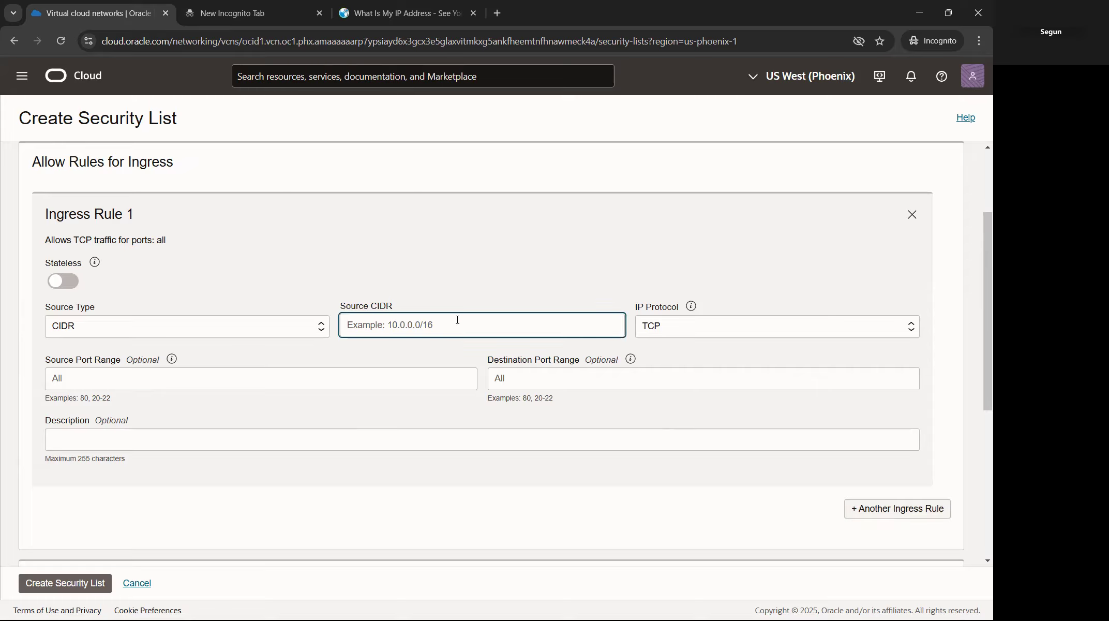
left_click(409, 14)
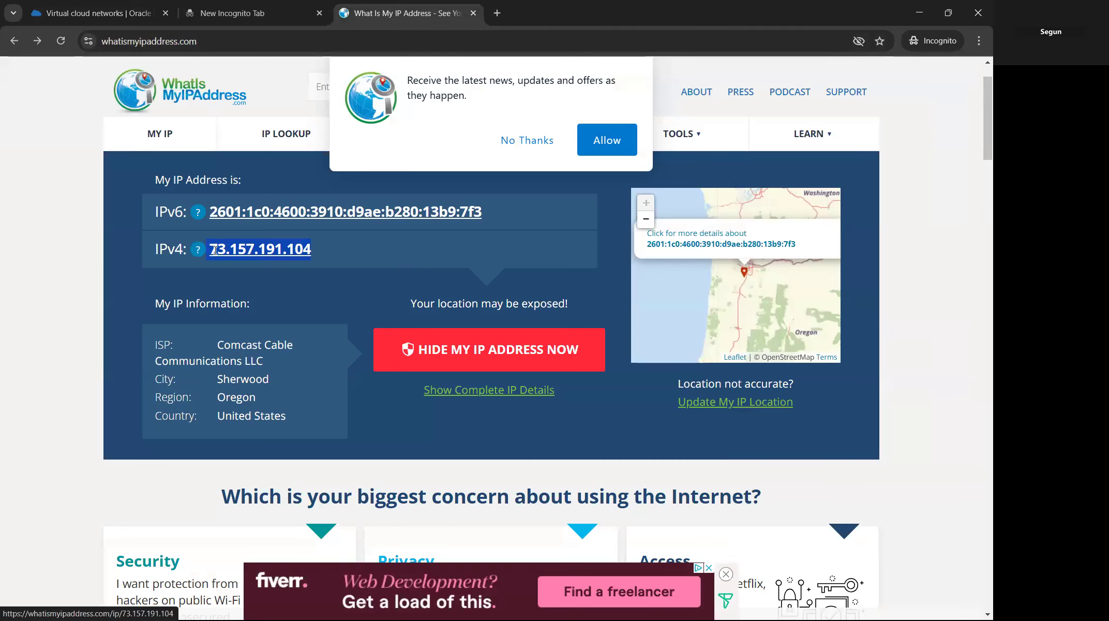
right_click(239, 249)
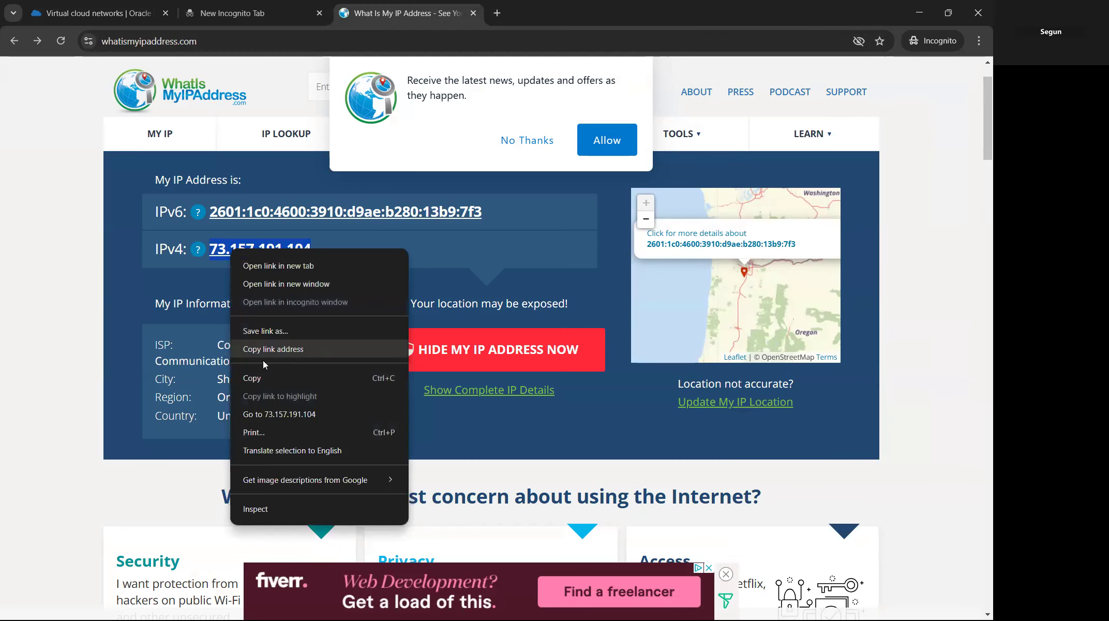
left_click(257, 378)
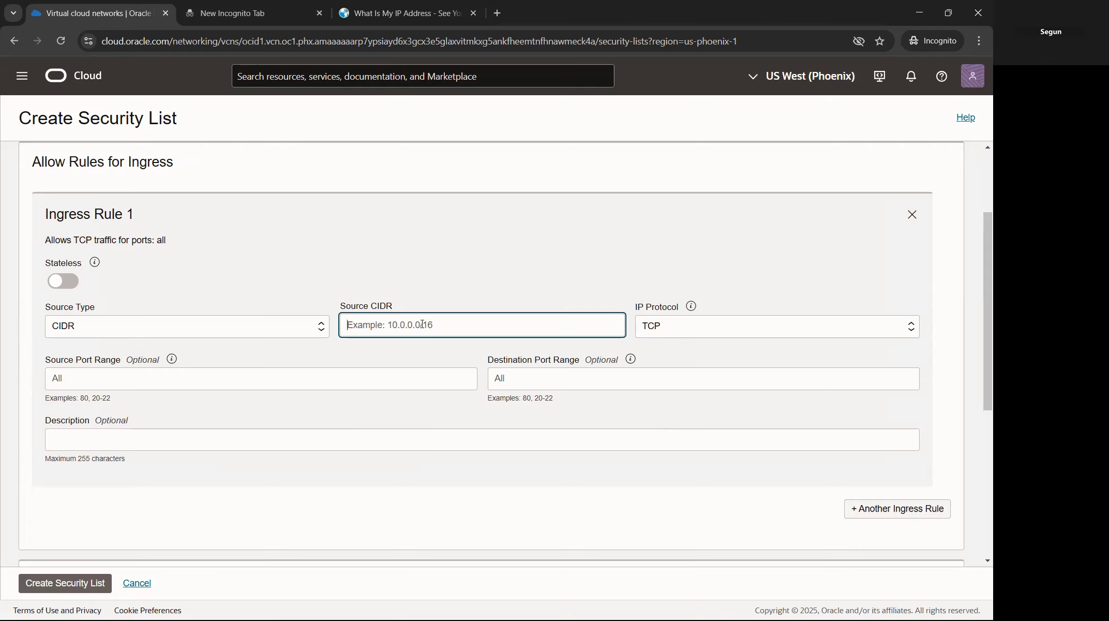
left_click(99, 13)
right_click(420, 325)
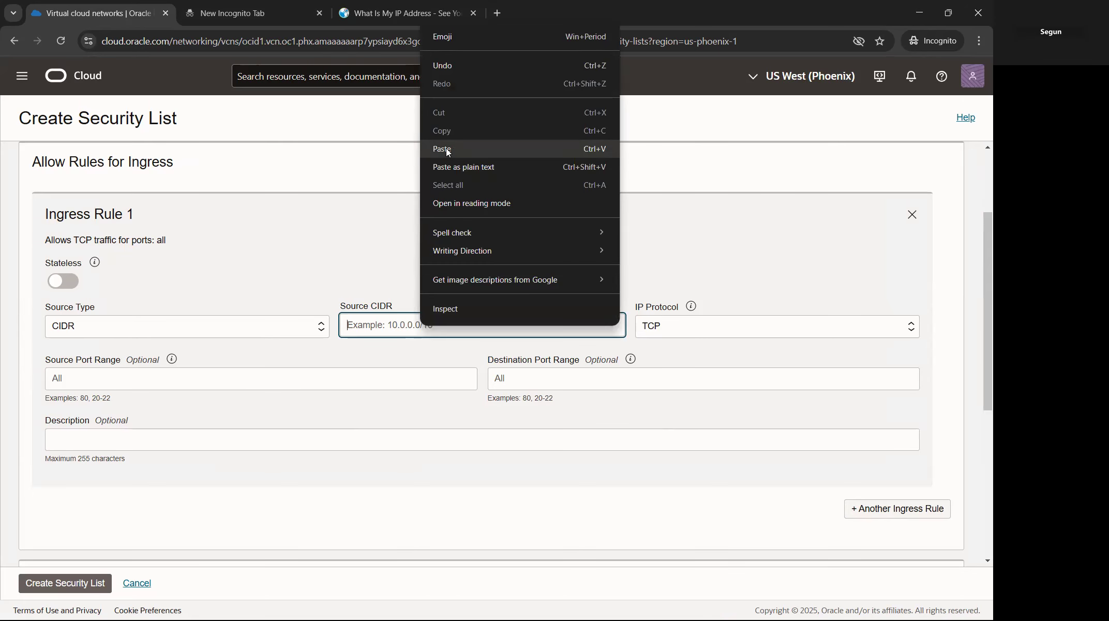
left_click(445, 149)
type("/")
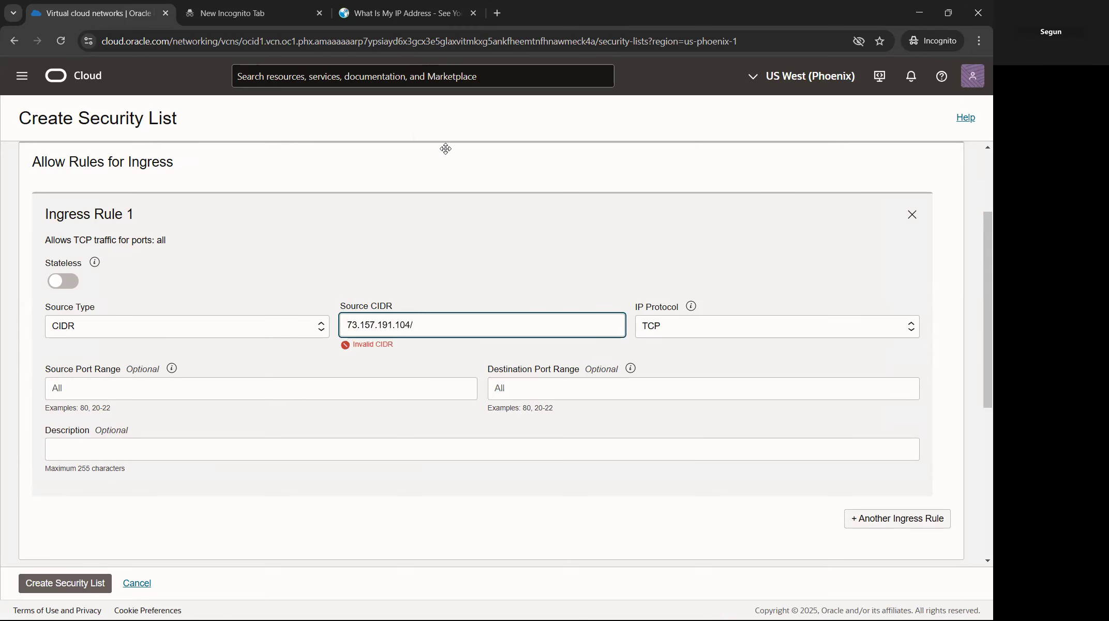
type("32")
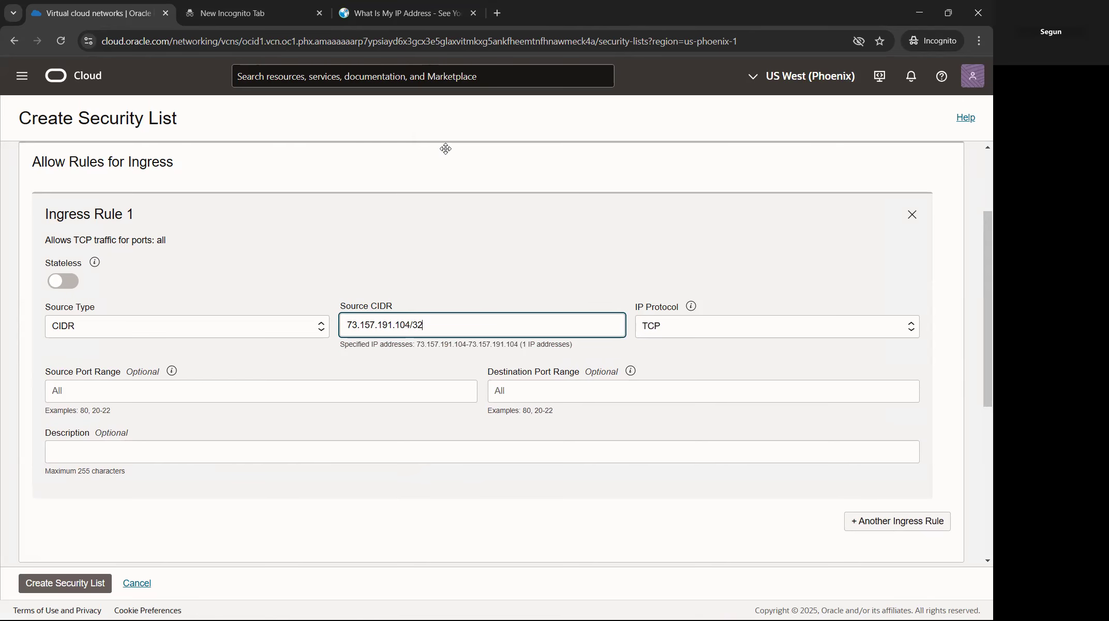
Step: Set the destination port range of Ingress Rule 1 to 22 and review the rule
left_click(523, 389)
type("22")
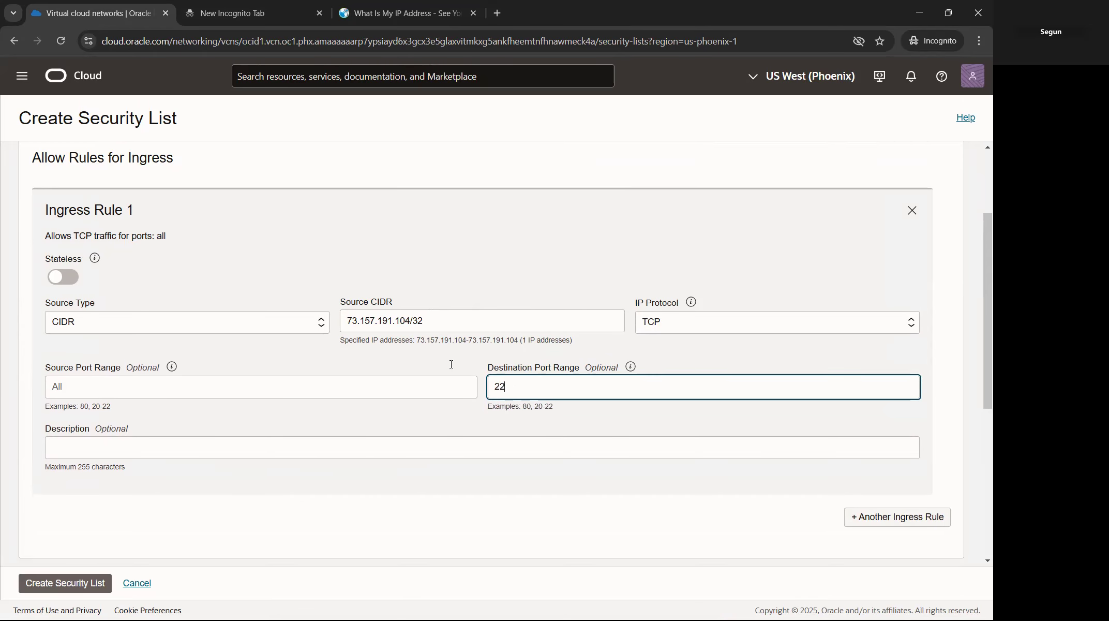
scroll(450, 357, "down", 3)
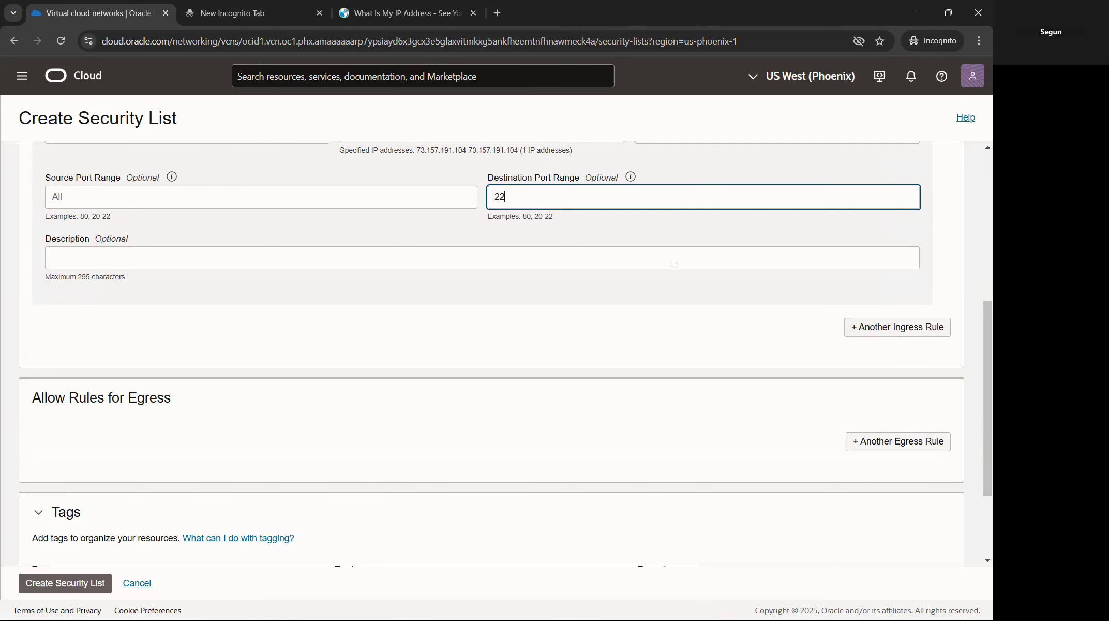
scroll(674, 265, "up", 3)
scroll(674, 267, "down", 3)
Step: Add a second TCP ingress rule with source CIDR 10.0.2.0/24 and destination port 80
left_click(849, 332)
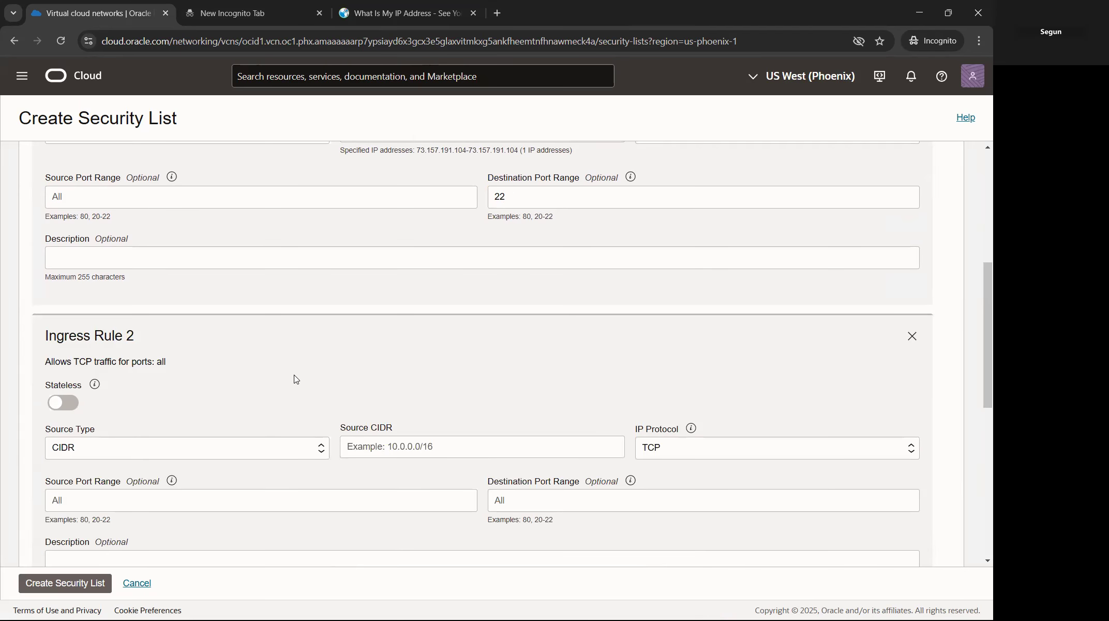
scroll(313, 381, "down", 2)
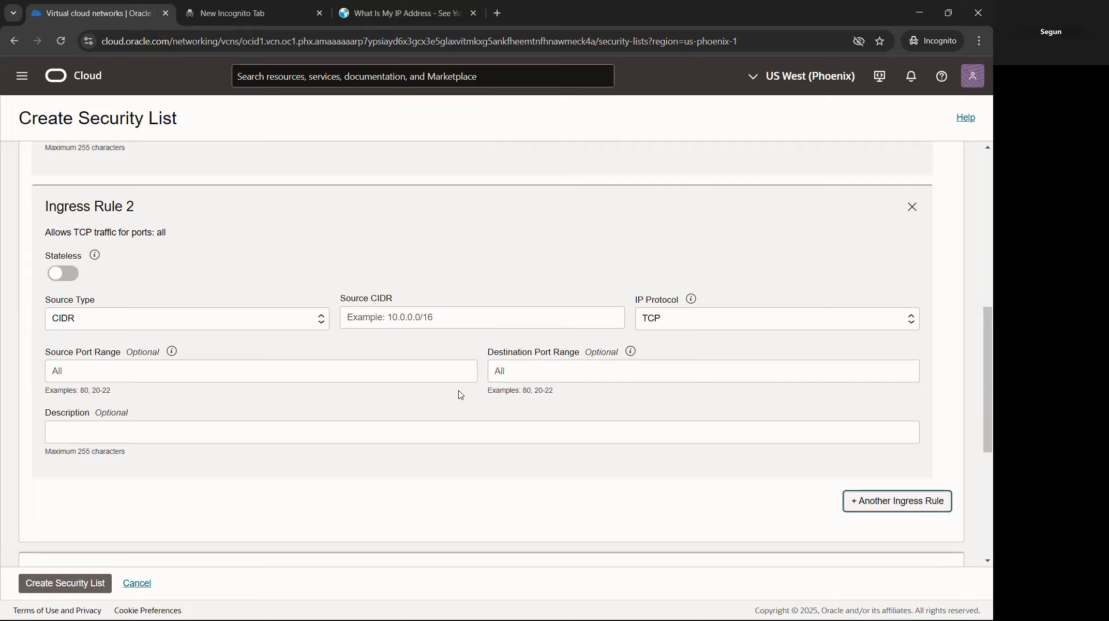
left_click(432, 314)
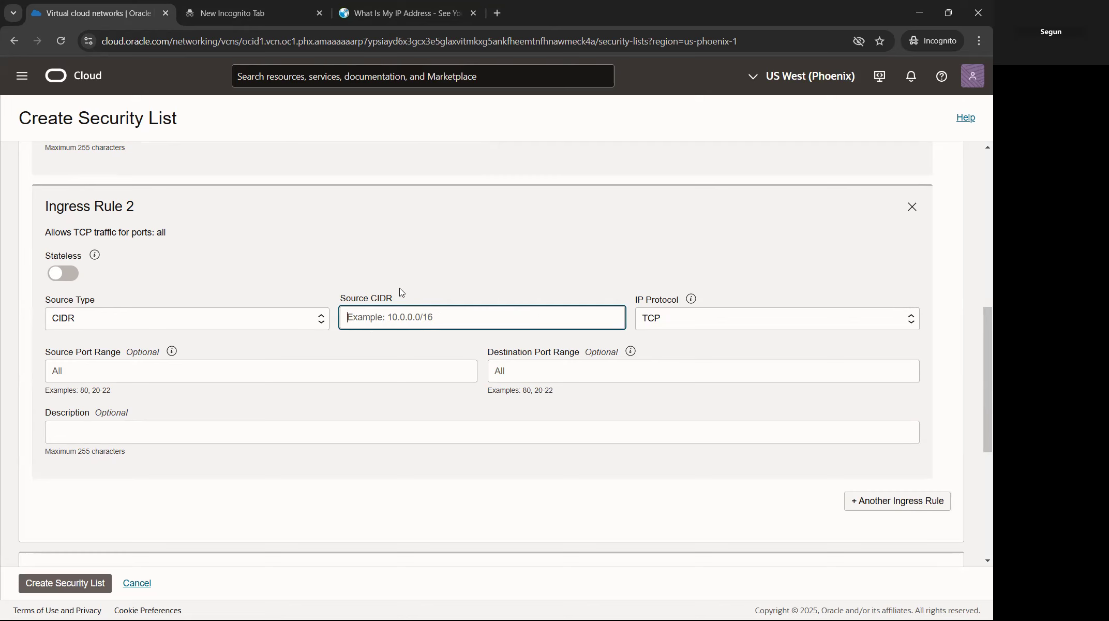
type("10.0")
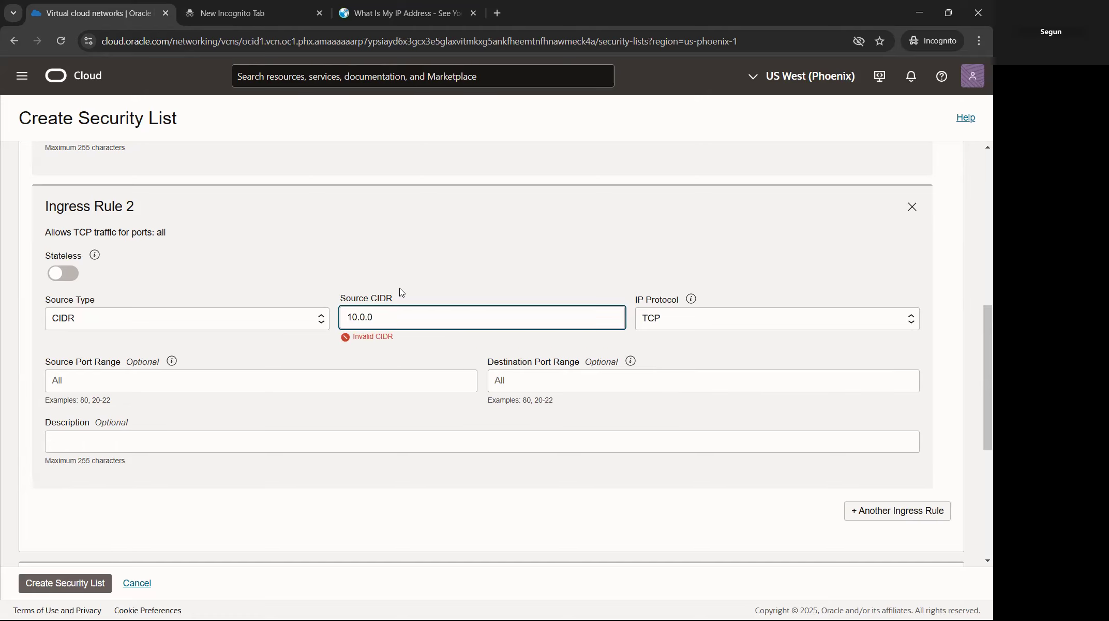
type(".2.0/24")
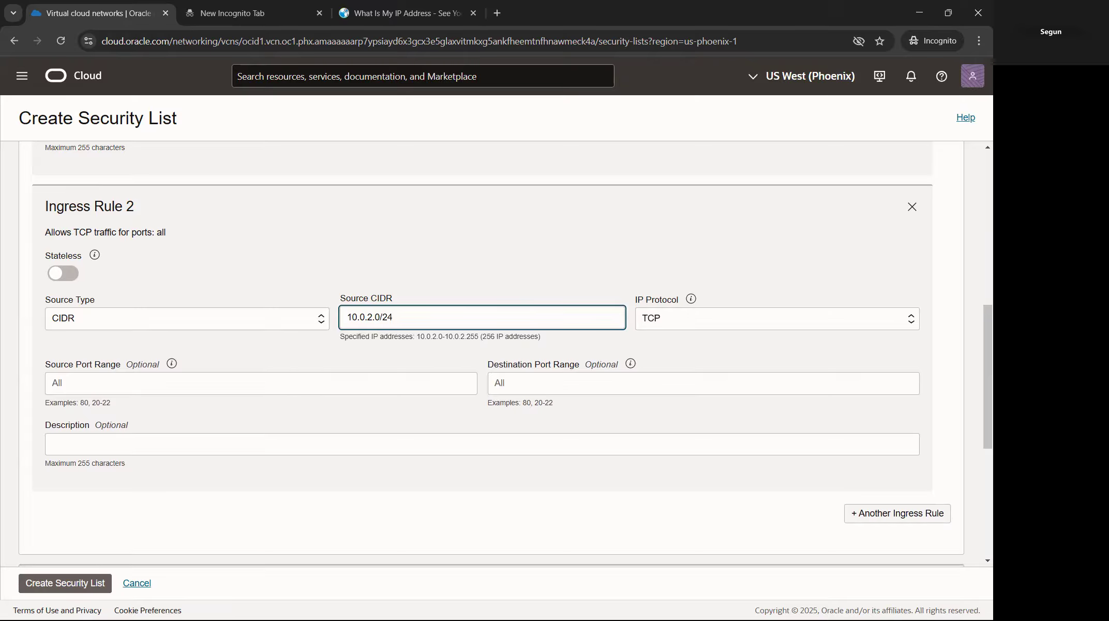
left_click(557, 385)
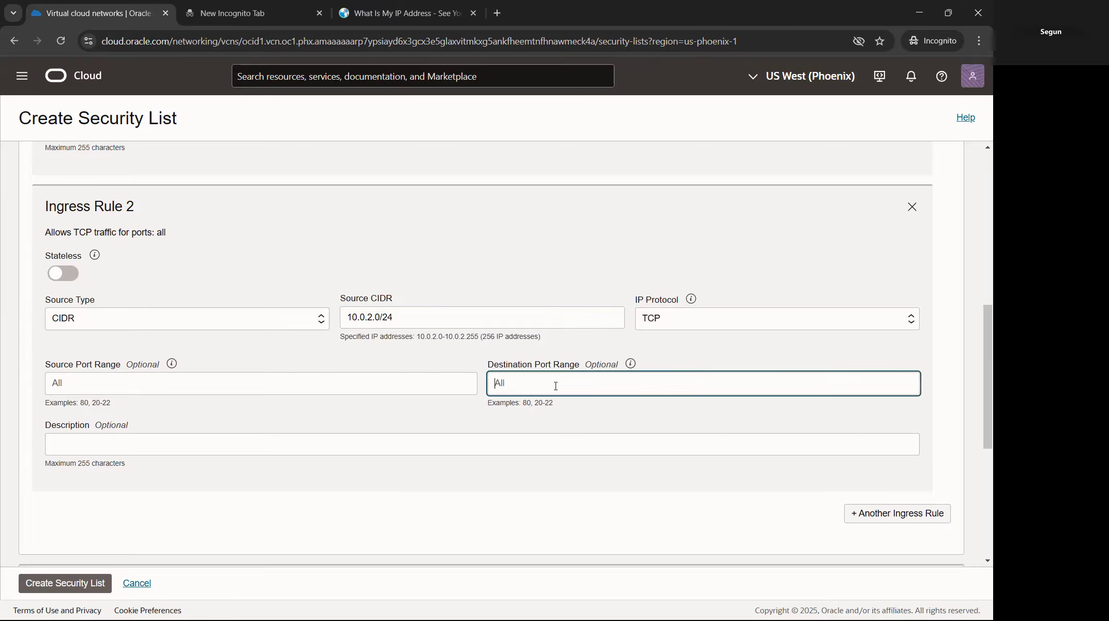
type("80")
Step: Add a TCP egress rule with destination CIDR 0.0.0.0/0 and create the security list sl-finance
scroll(539, 315, "down", 3)
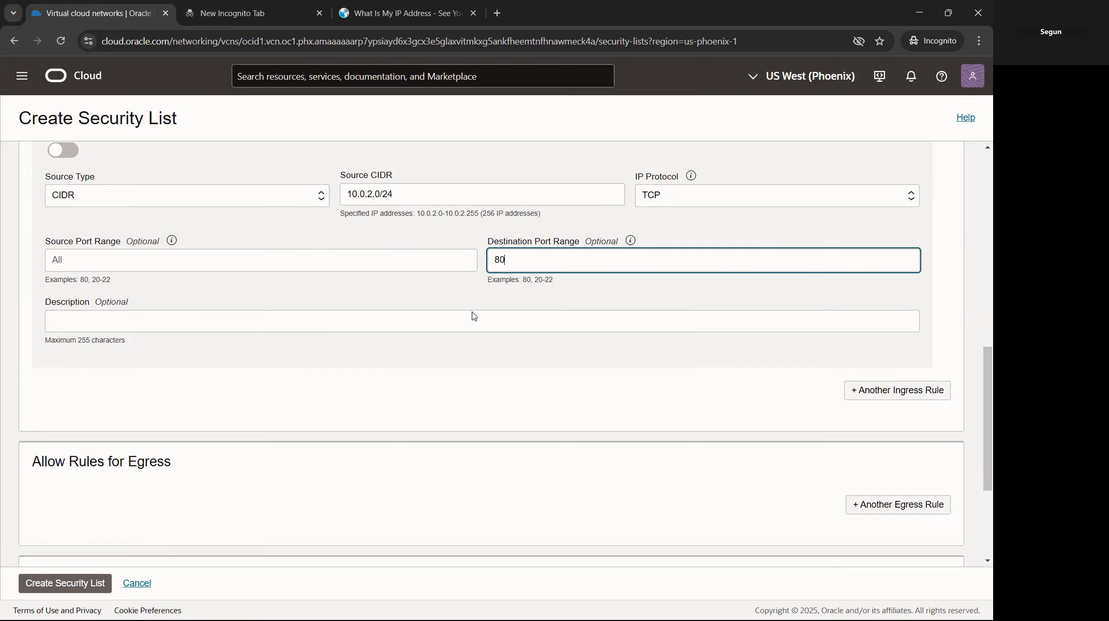
scroll(594, 272, "down", 2)
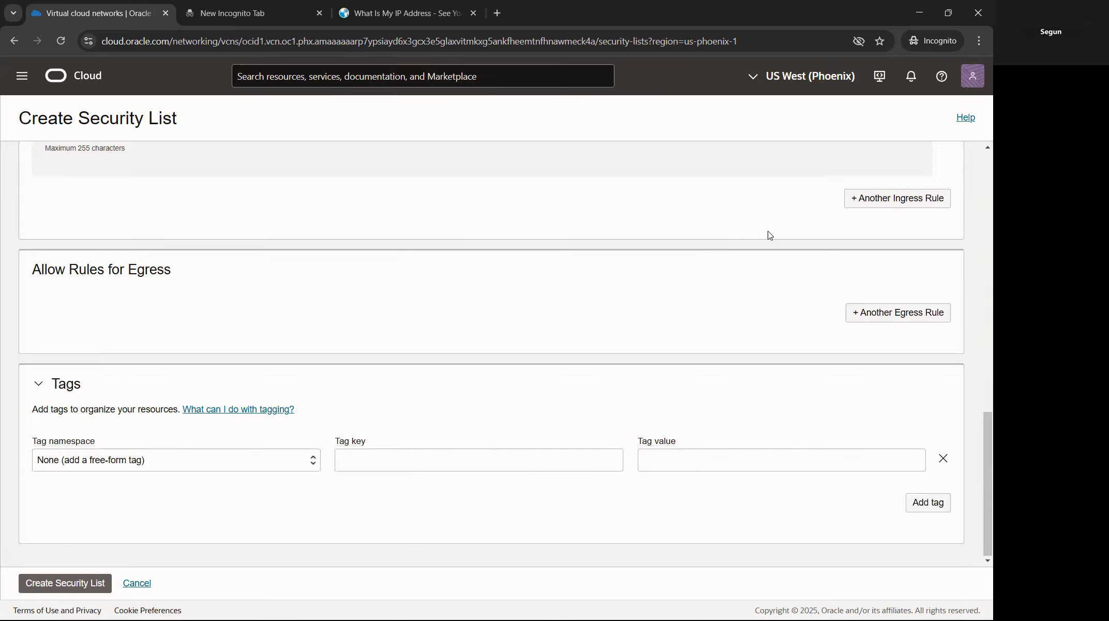
scroll(776, 243, "up", 2)
left_click(896, 442)
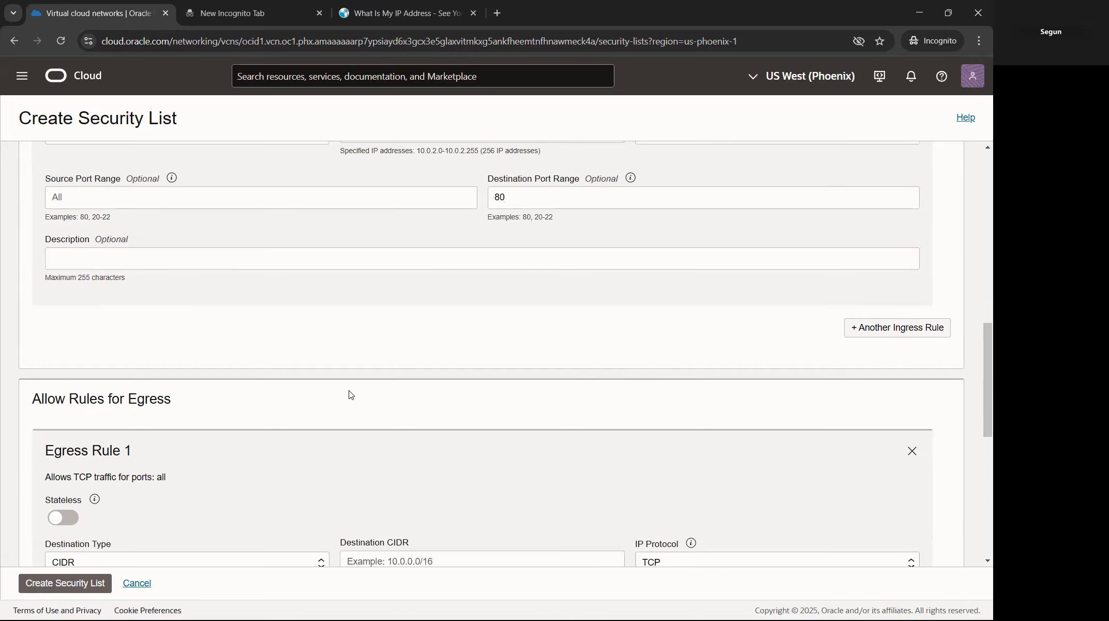
scroll(394, 373, "down", 4)
left_click(449, 299)
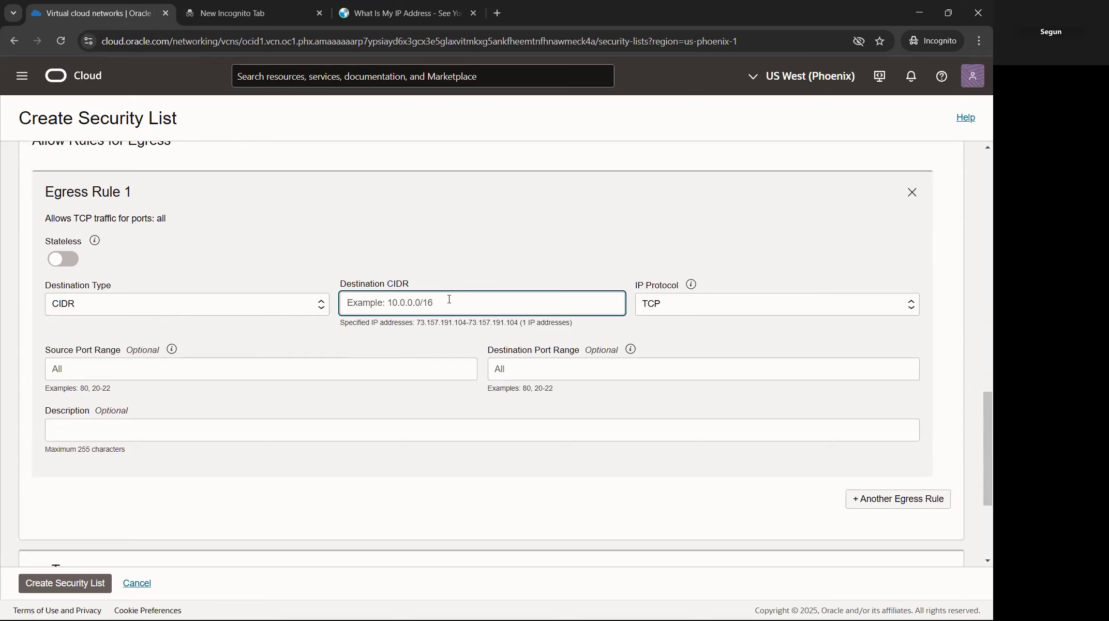
type("0.")
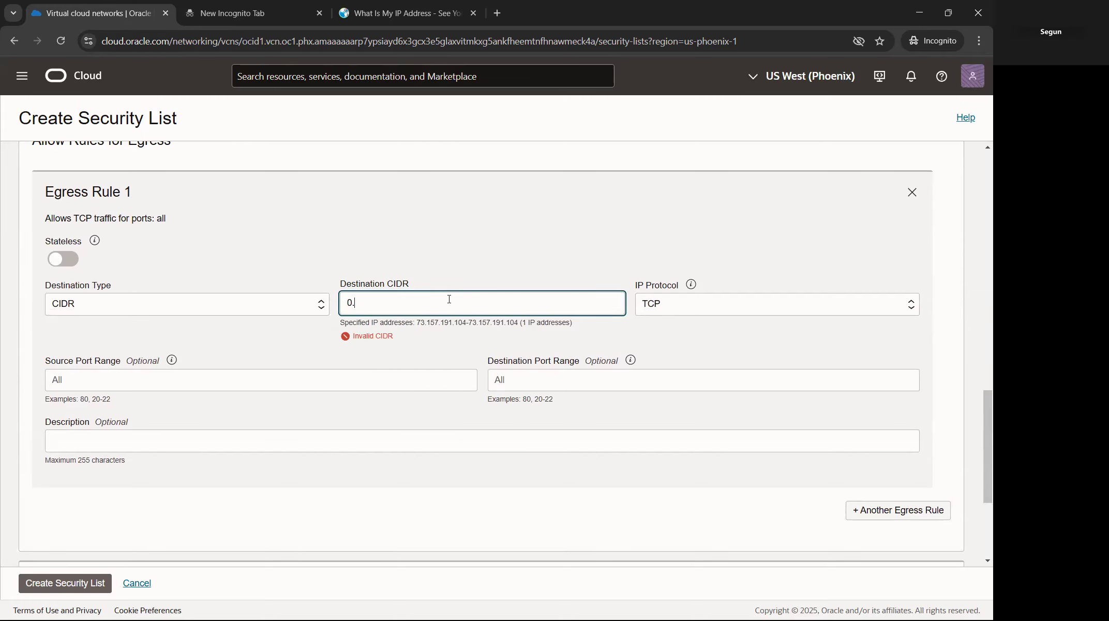
type("0.0.0/0")
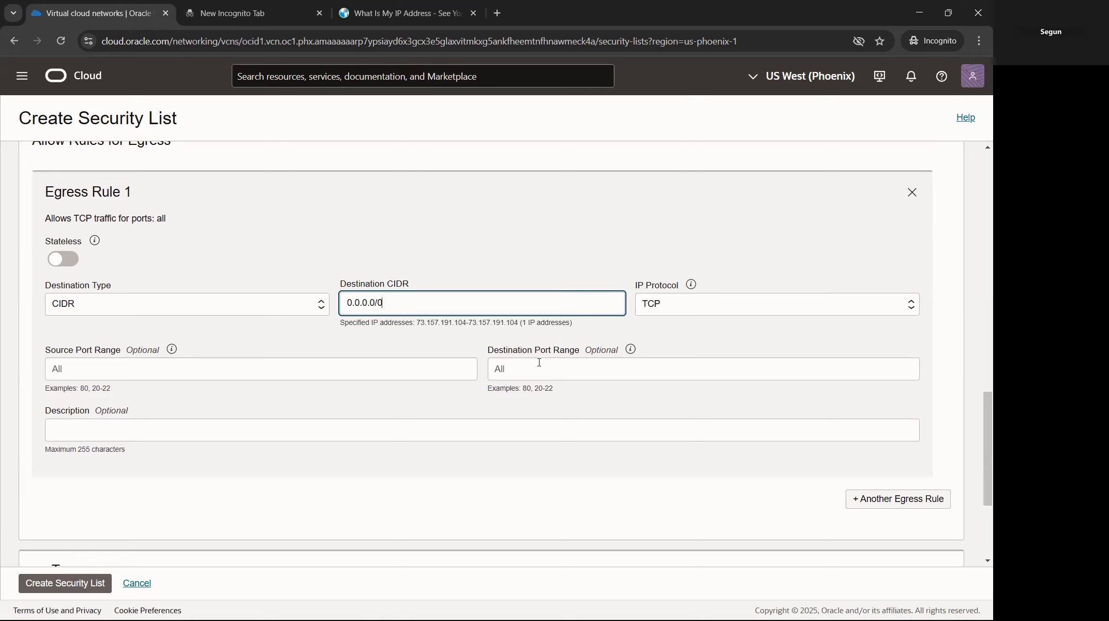
scroll(523, 358, "down", 3)
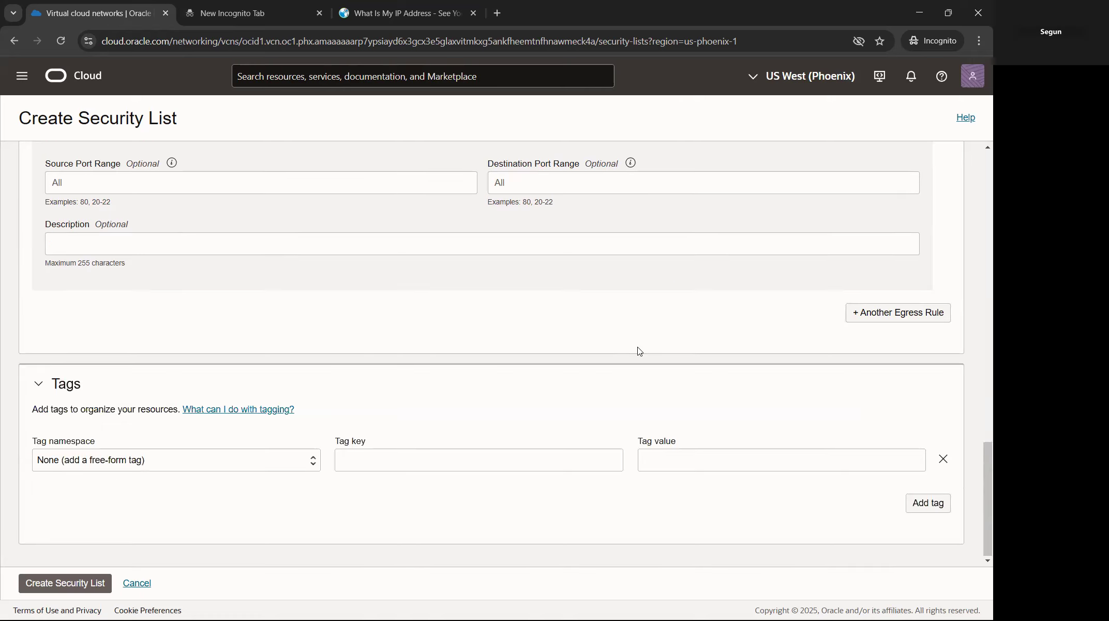
left_click(92, 582)
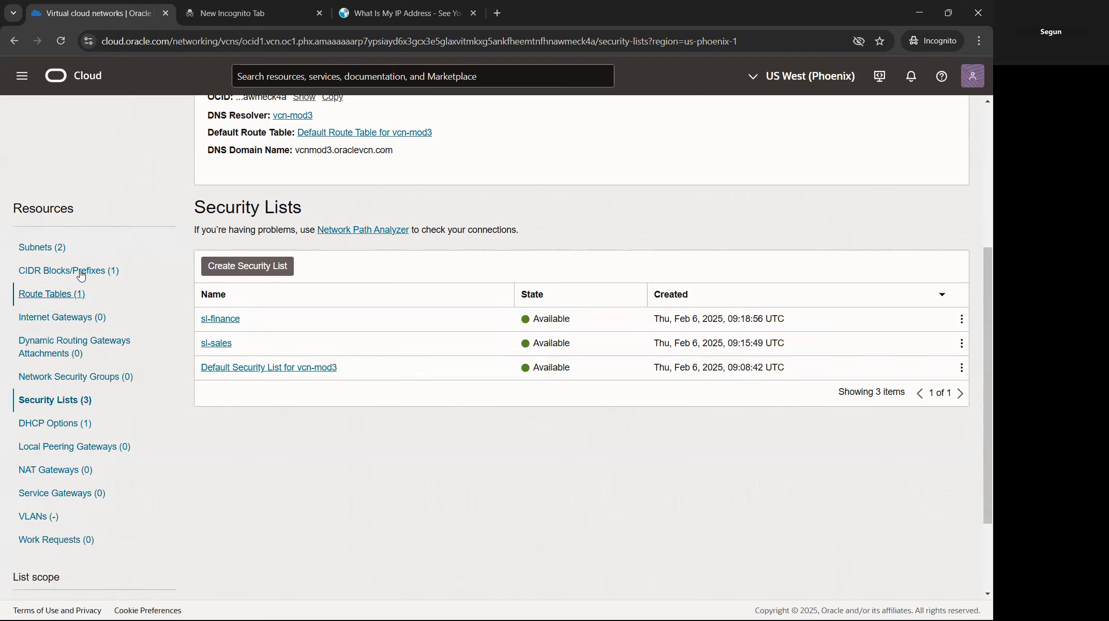
Step: Open sales-subnet from the VCN's subnets and add the security list sl-sales from the resourcesNetworking compartment to it
left_click(59, 251)
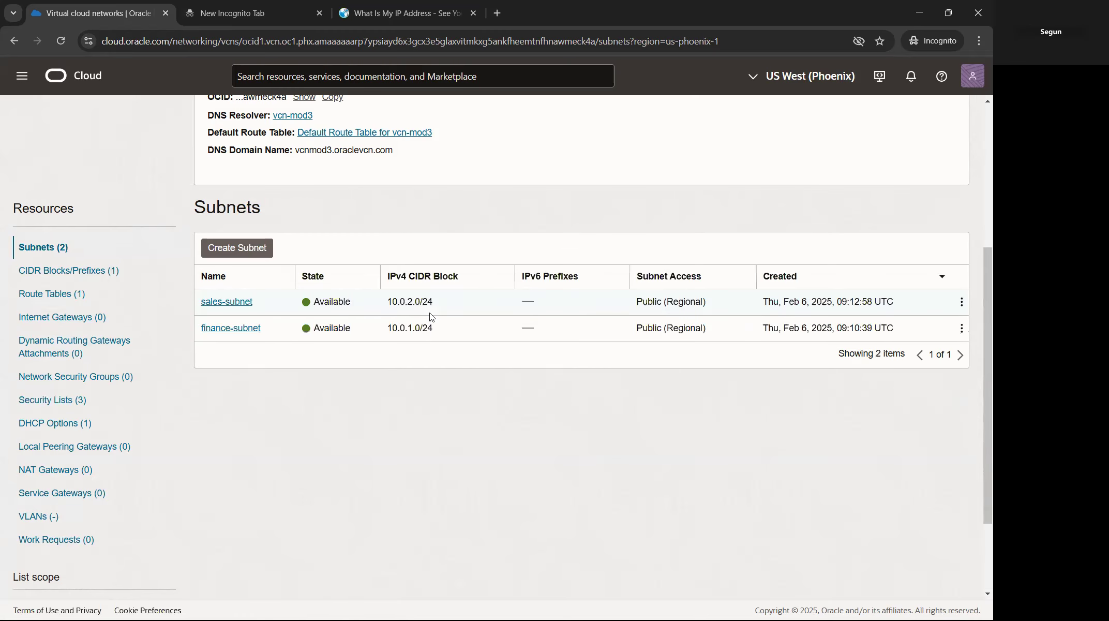
left_click(231, 303)
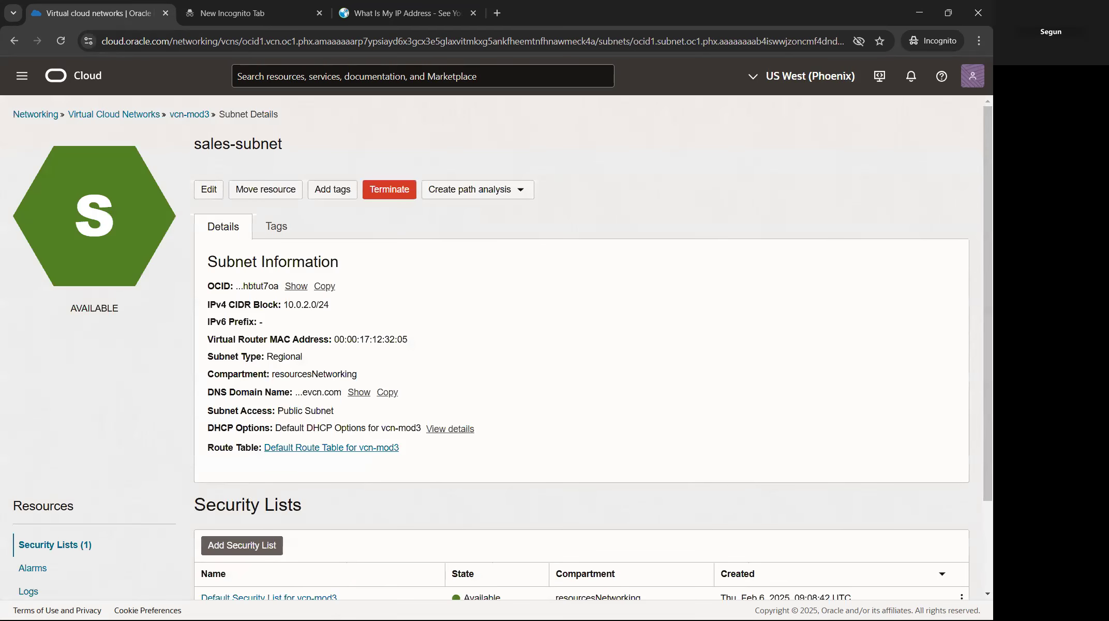
scroll(347, 352, "down", 2)
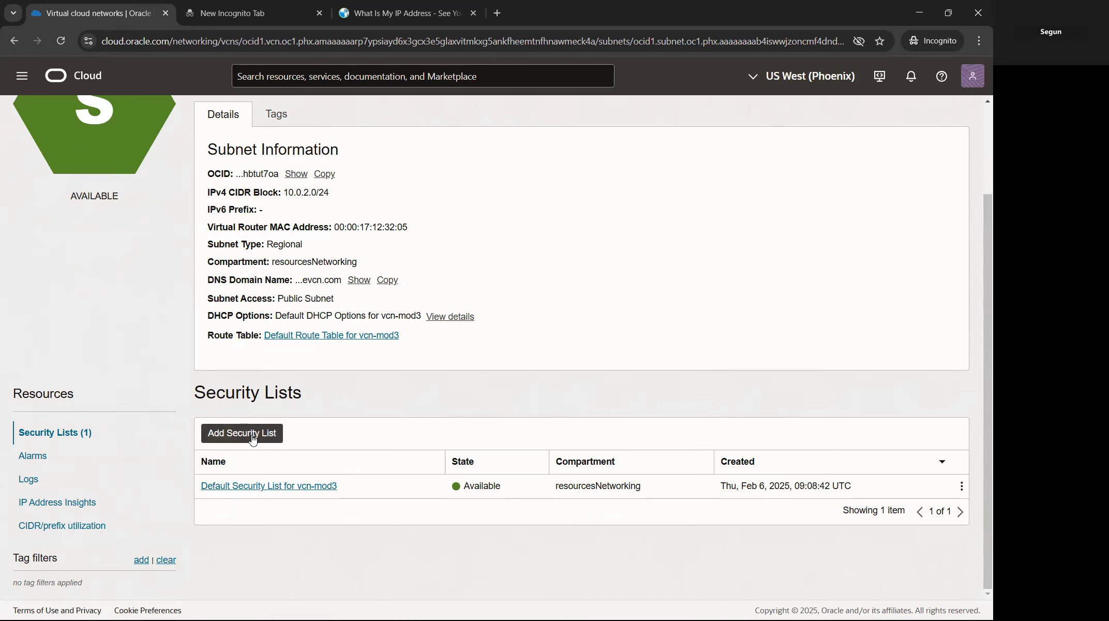
left_click(267, 434)
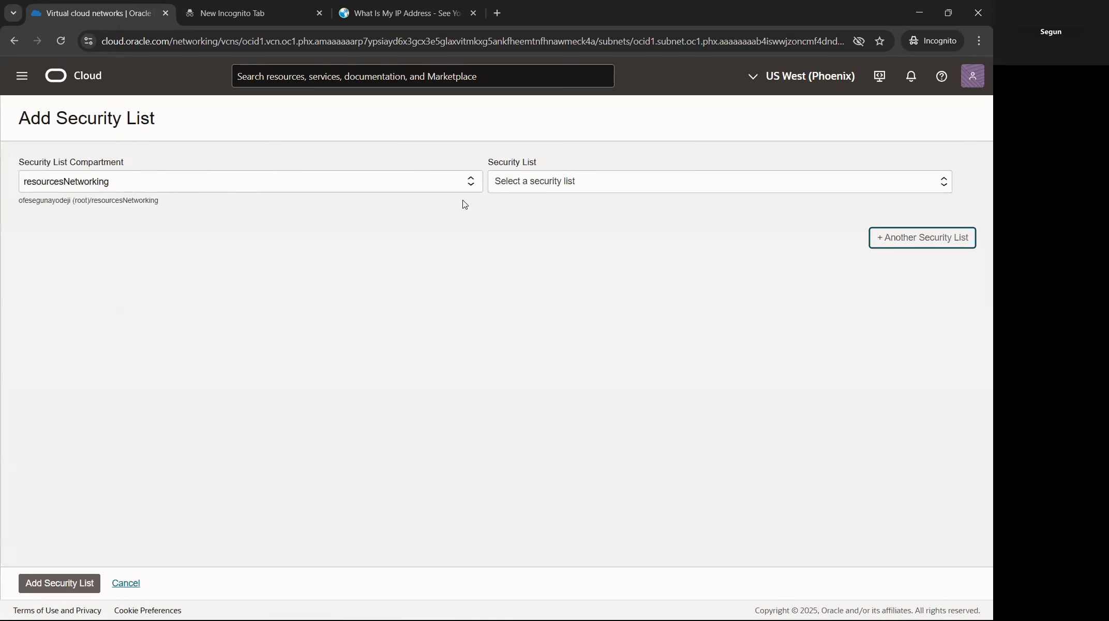
left_click(546, 183)
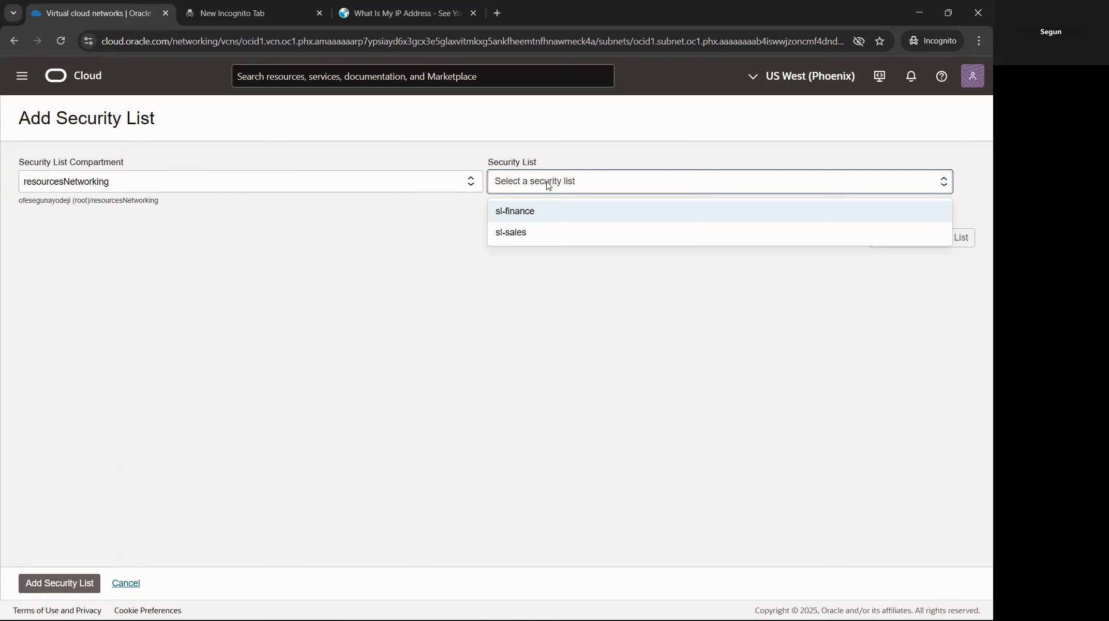
left_click(520, 234)
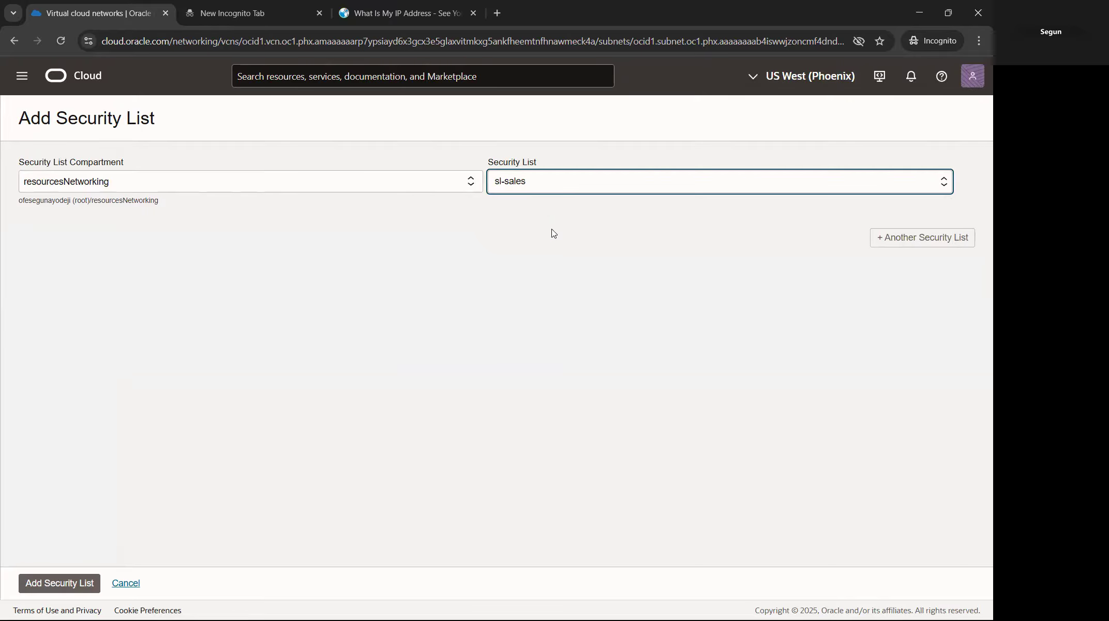
left_click(83, 583)
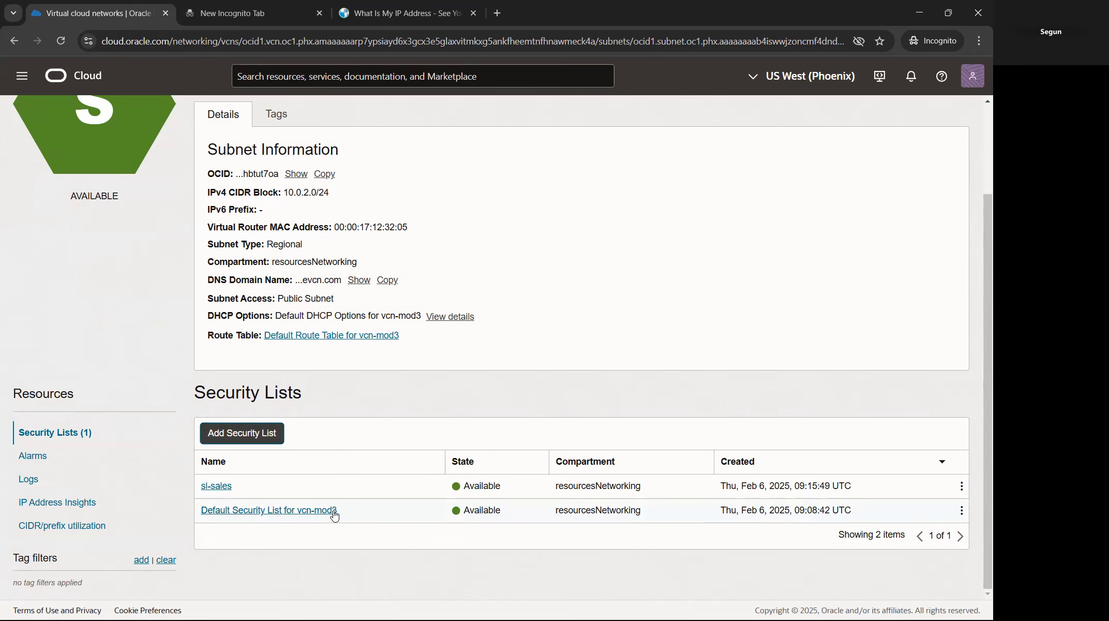
Step: Remove the Default Security List for vcn-mod3 from sales-subnet and review the subnet's details and security lists
left_click(963, 511)
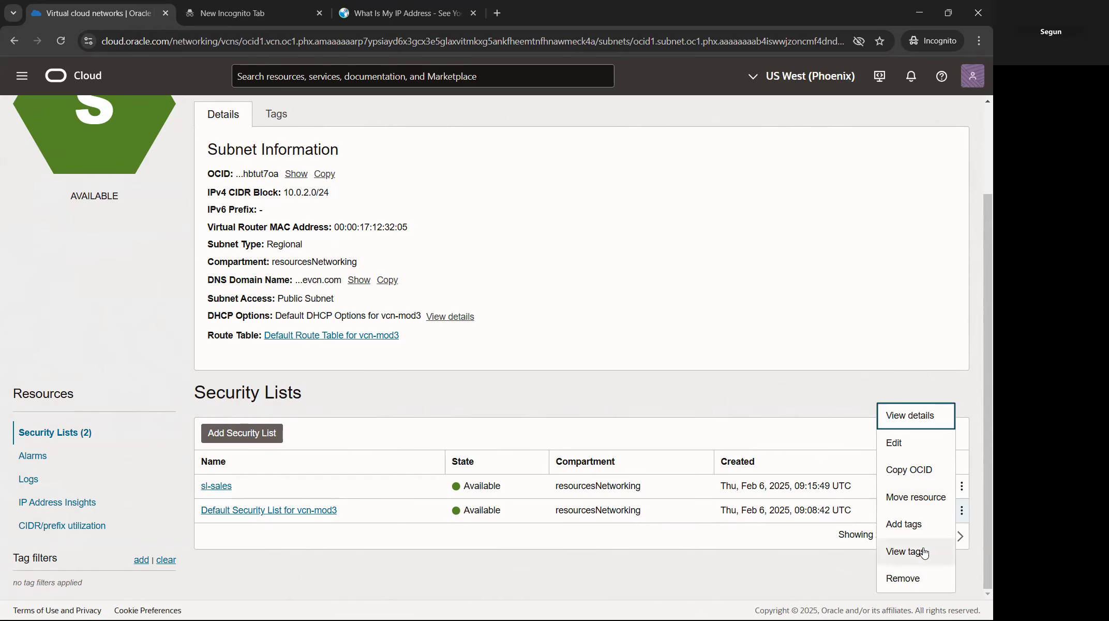
left_click(912, 580)
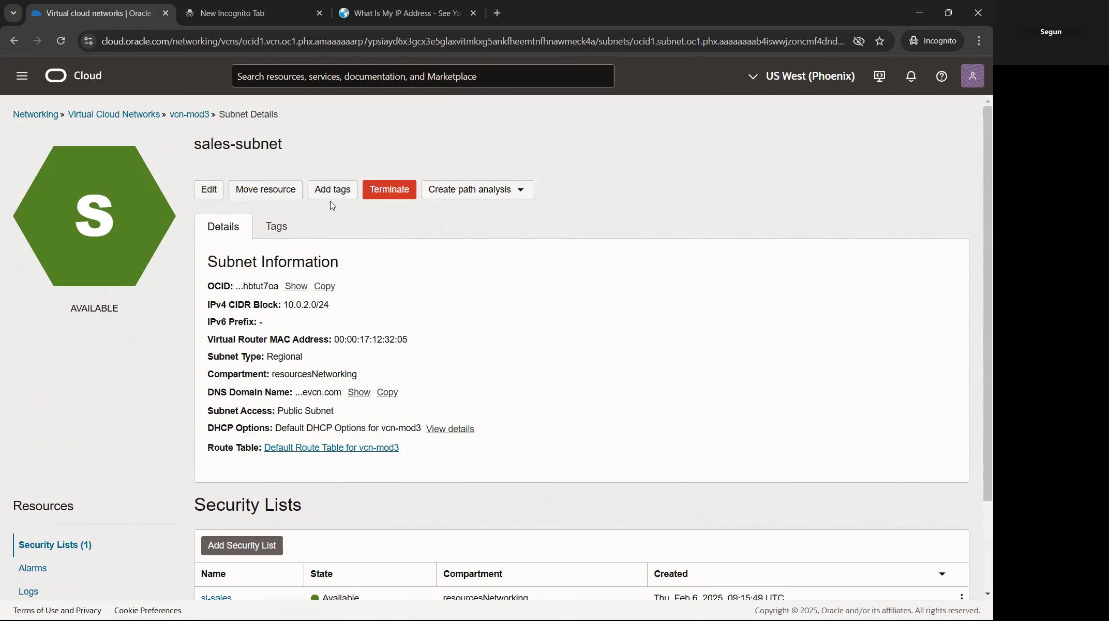
scroll(292, 282, "down", 3)
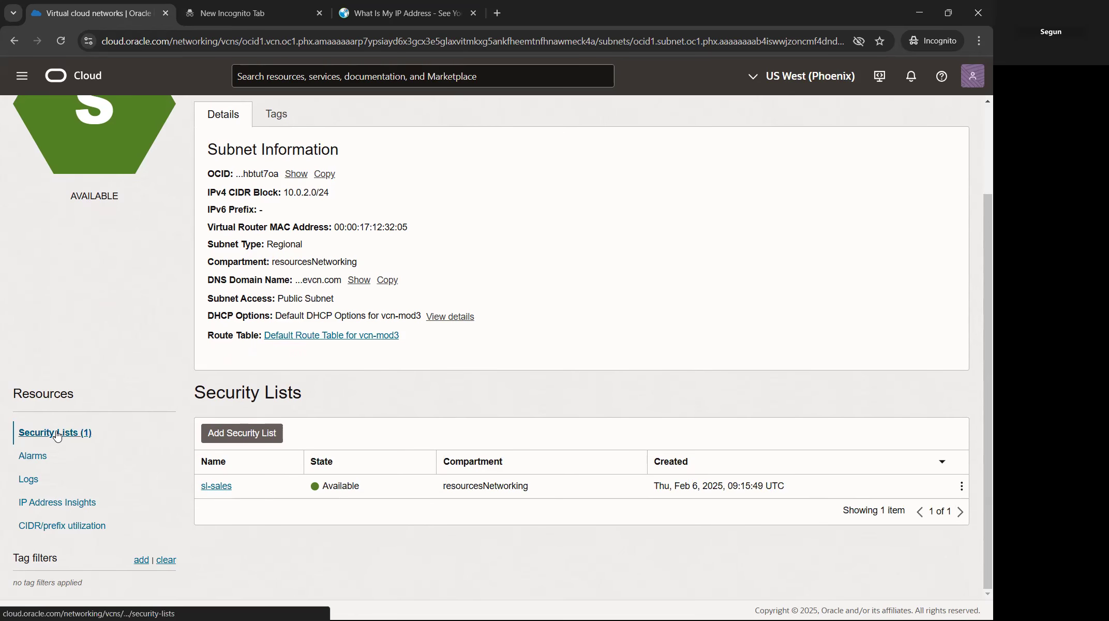
scroll(422, 310, "up", 2)
scroll(422, 309, "up", 1)
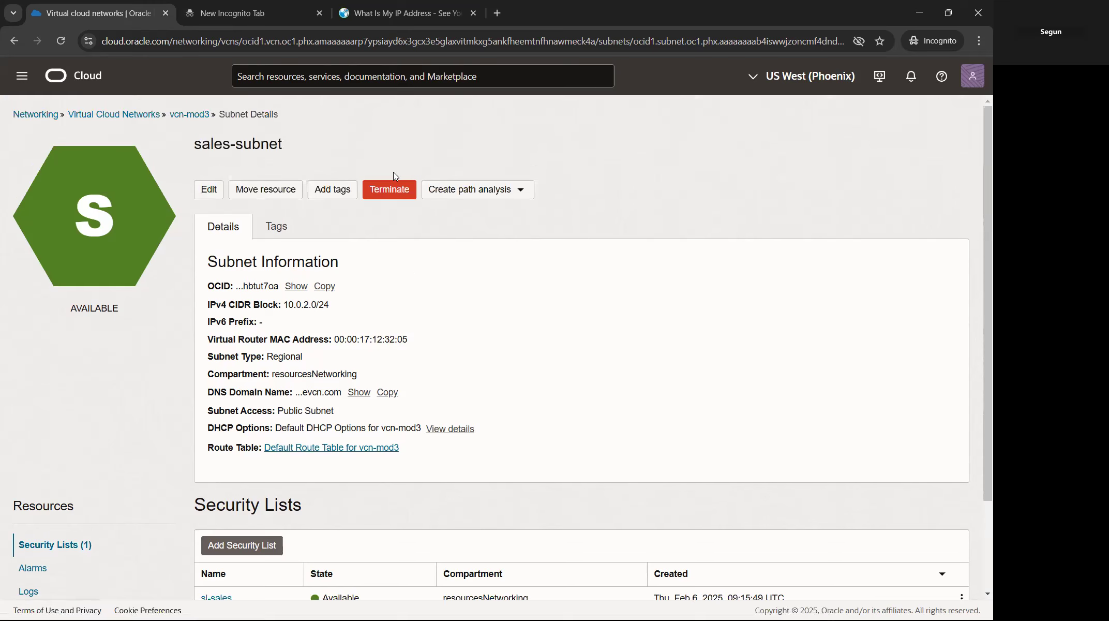
scroll(163, 430, "down", 3)
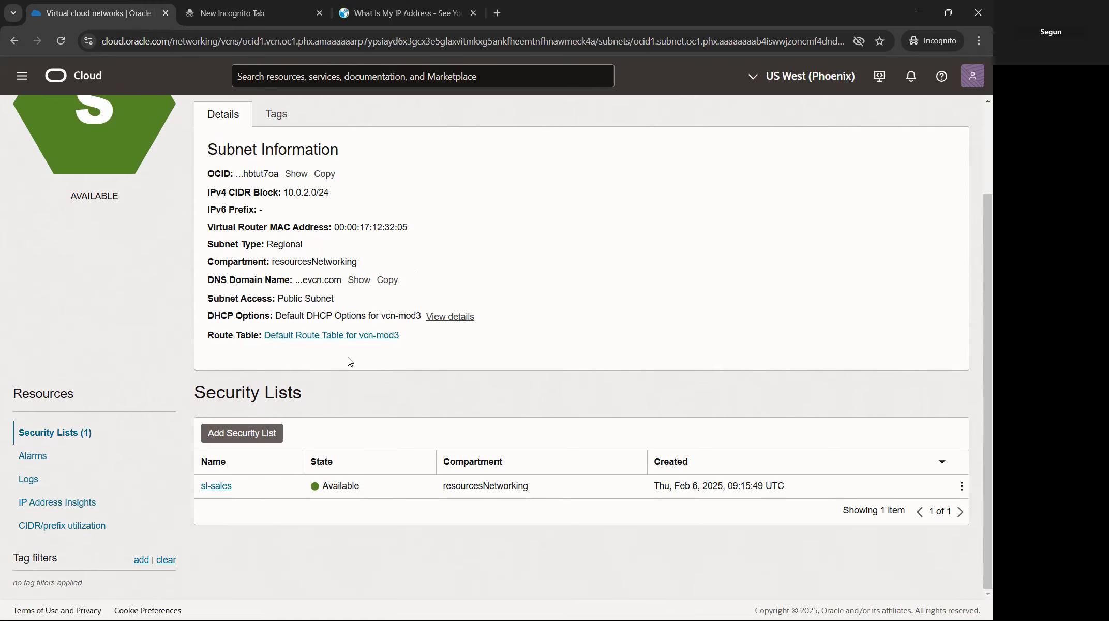
Step: Go back to vcn-mod3 and open finance-subnet from its subnets
scroll(37, 117, "up", 3)
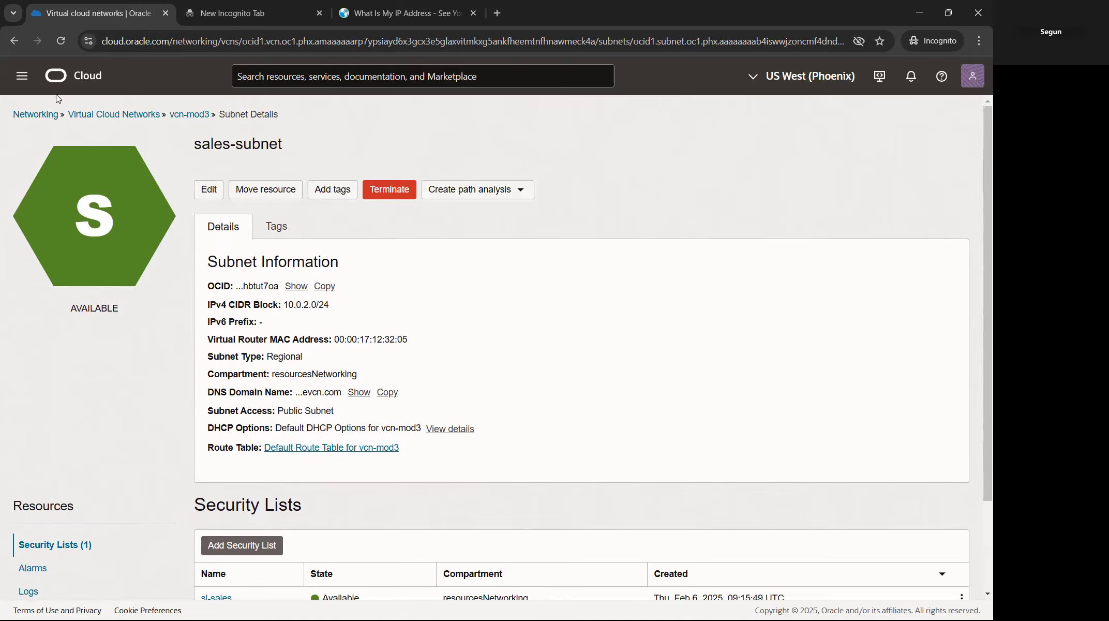
scroll(463, 375, "down", 3)
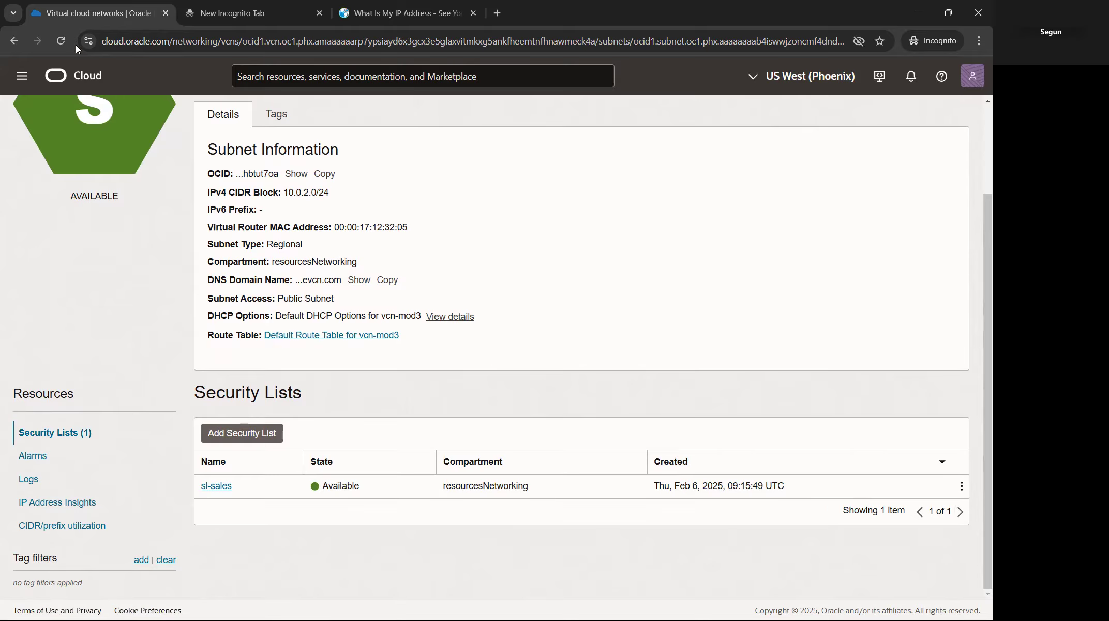
scroll(172, 232, "up", 3)
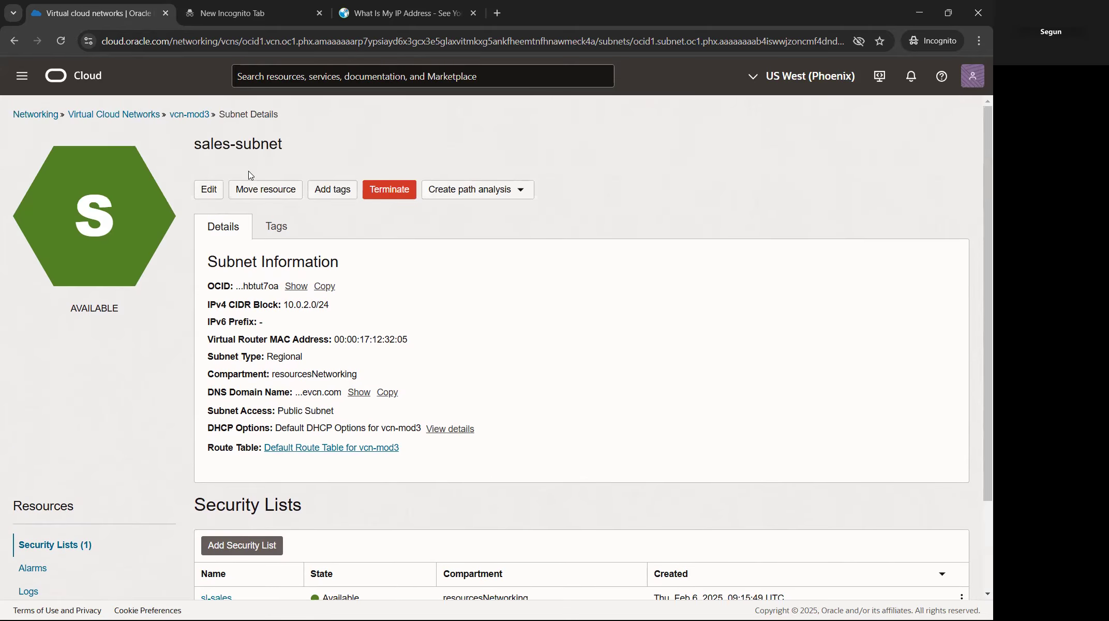
left_click(136, 114)
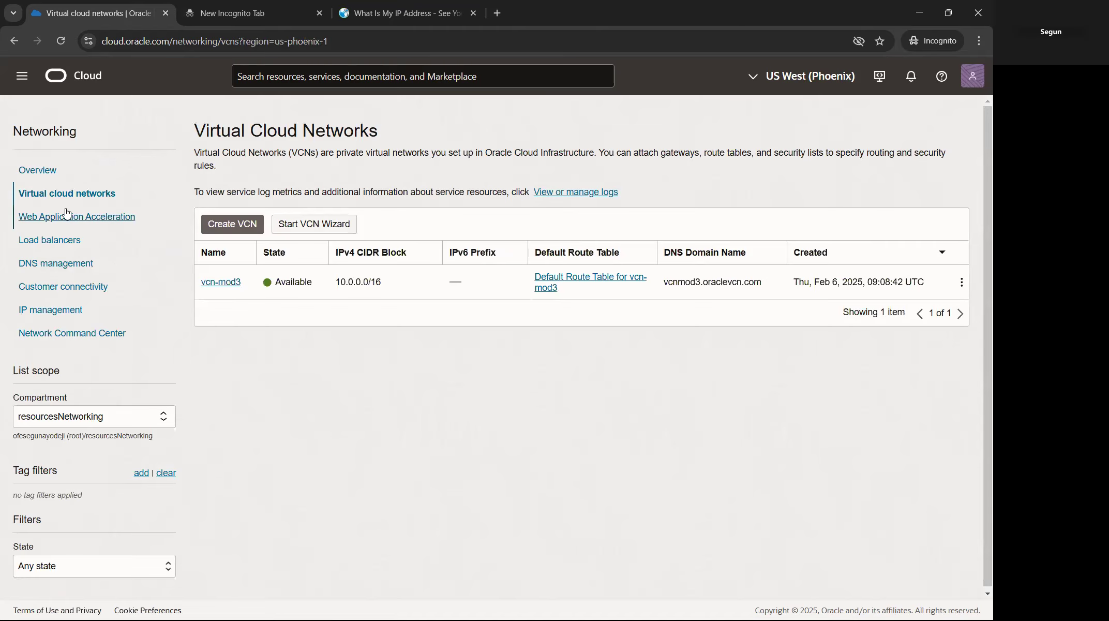
left_click(229, 283)
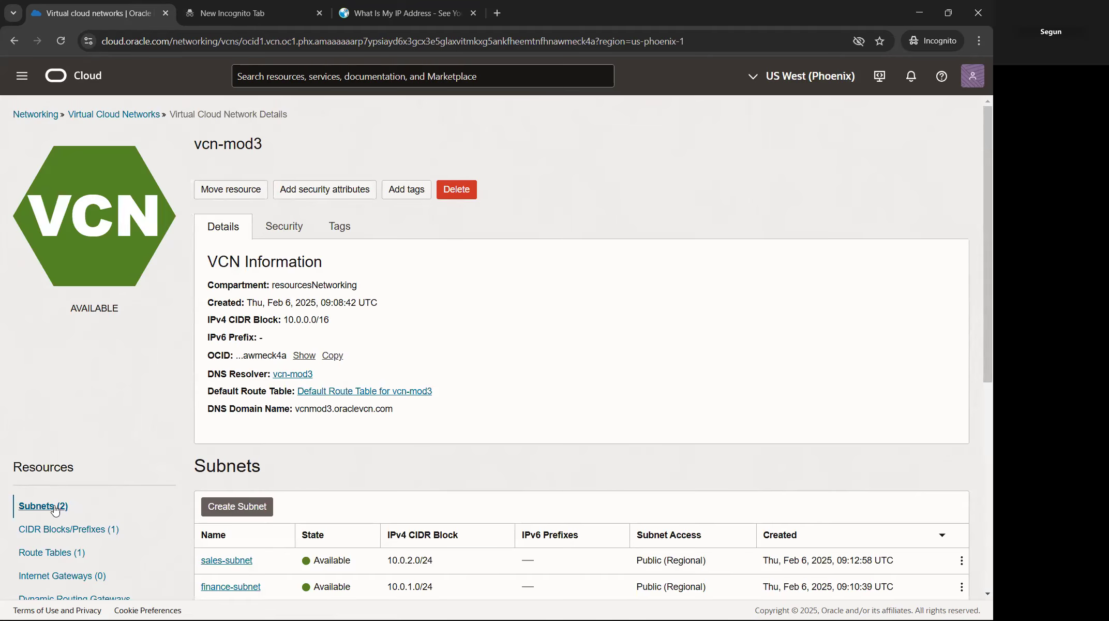
left_click(52, 505)
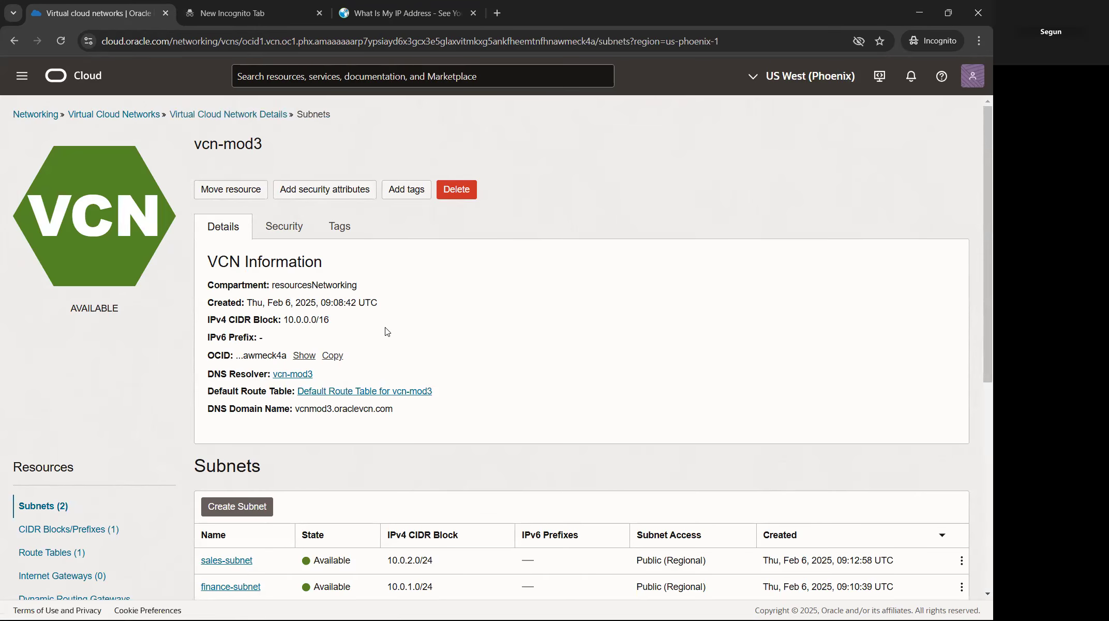
scroll(407, 384, "down", 6)
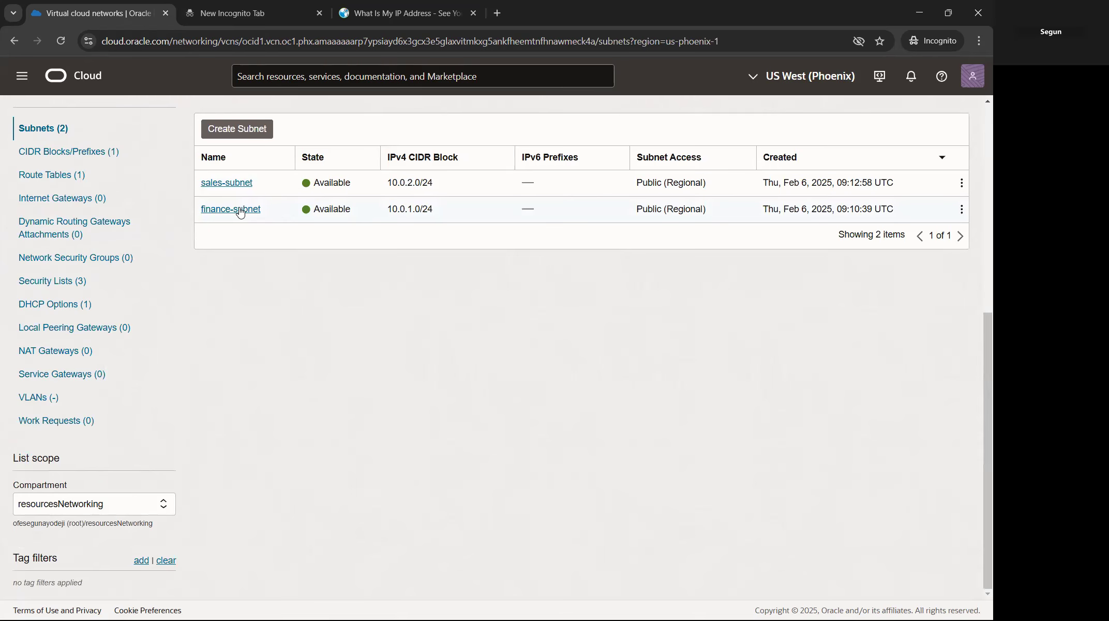
left_click(249, 210)
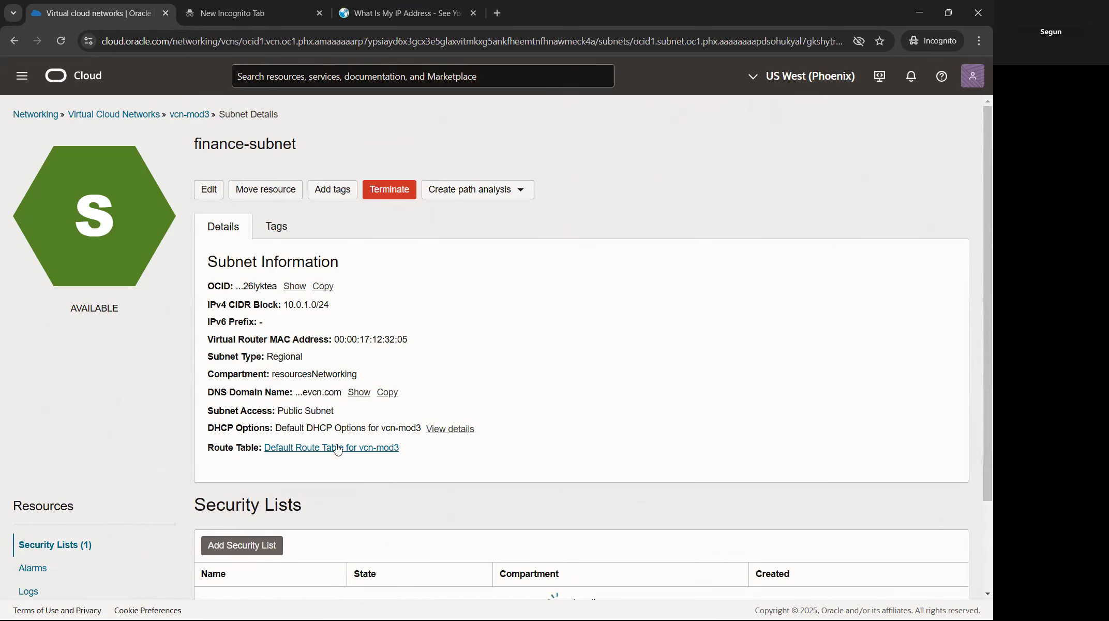
Step: Add the security list sl-finance from the resourcesNetworking compartment to finance-subnet
scroll(338, 449, "down", 3)
scroll(337, 365, "up", 3)
scroll(310, 378, "down", 3)
left_click(253, 433)
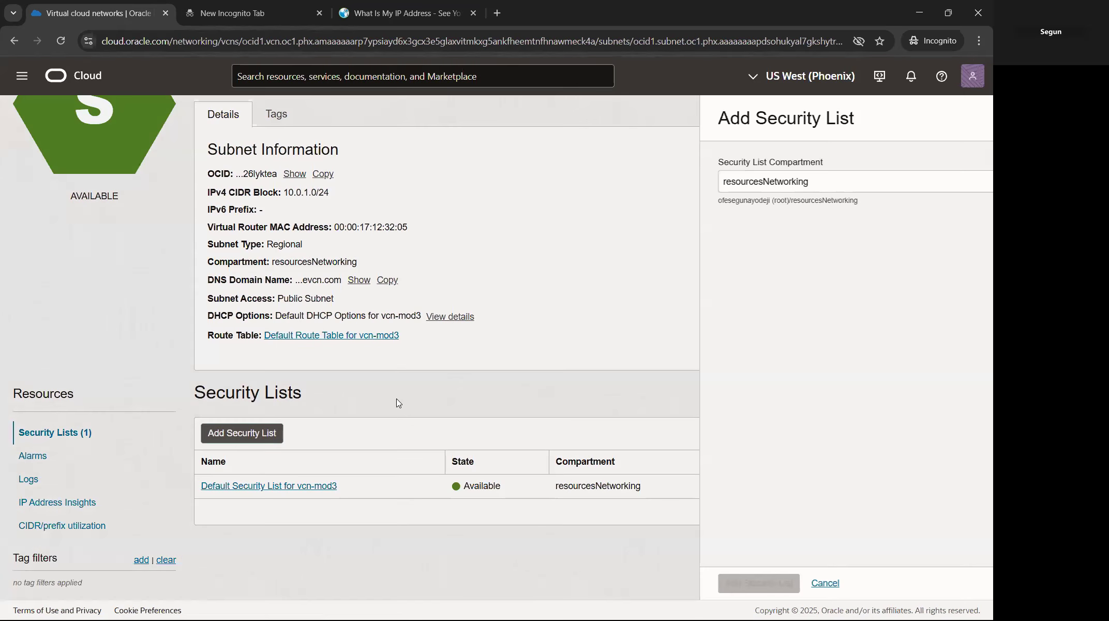
left_click(573, 185)
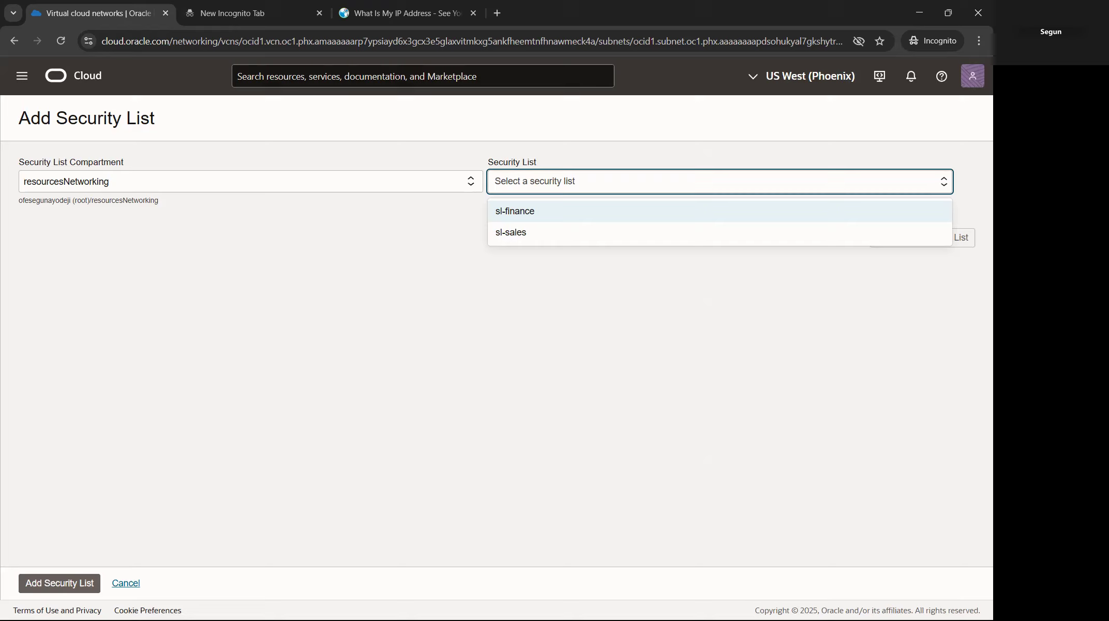
left_click(537, 211)
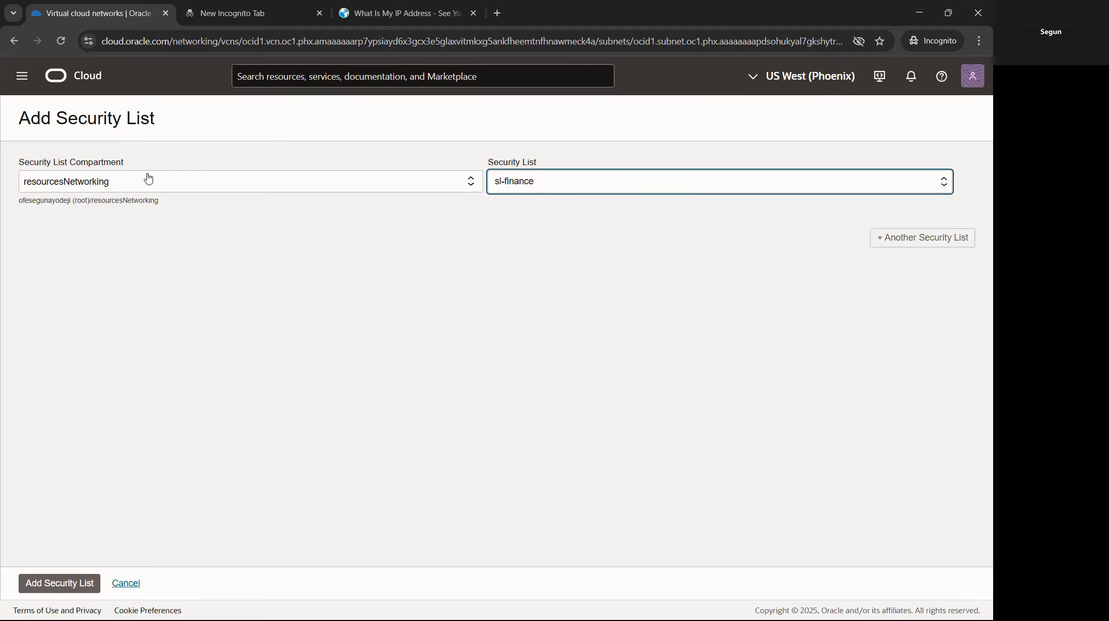
left_click(67, 585)
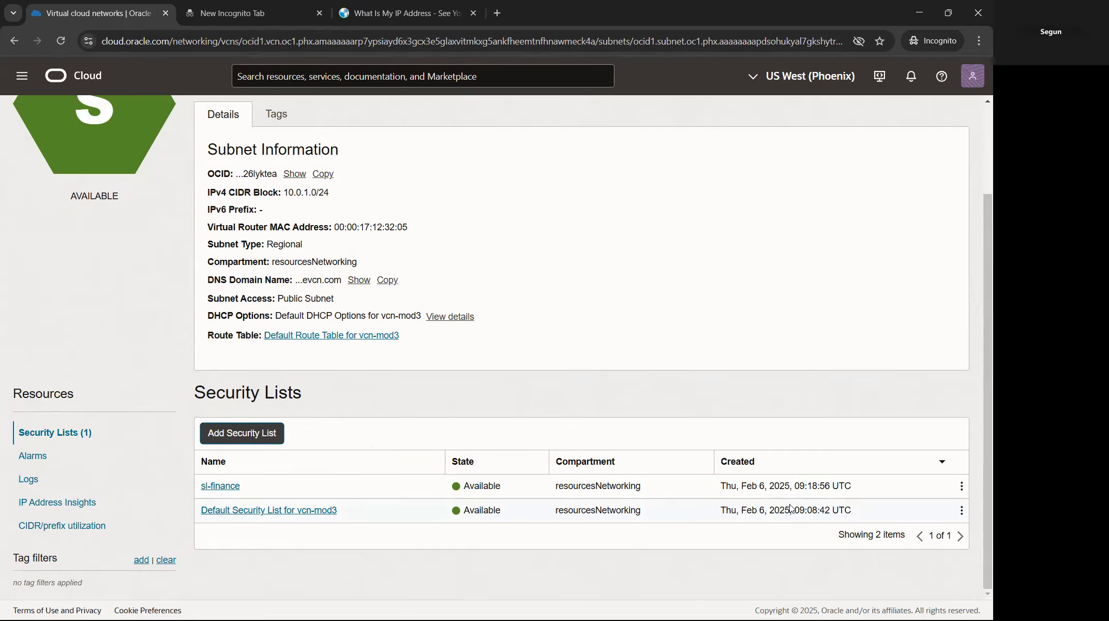
Step: Remove the Default Security List for vcn-mod3 from finance-subnet
left_click(962, 510)
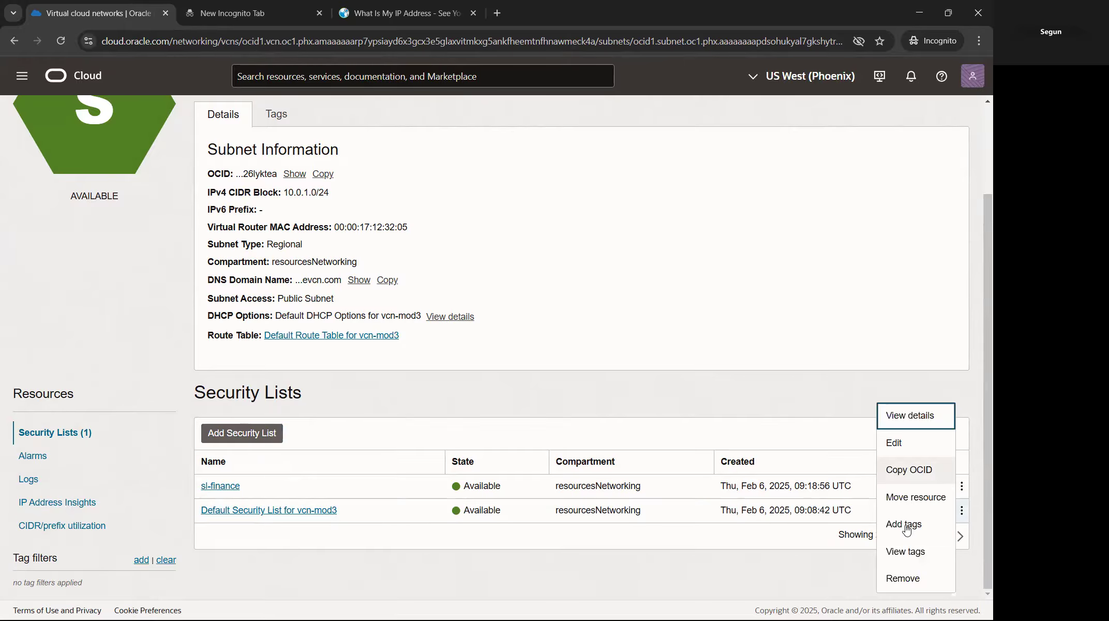
left_click(905, 577)
left_click(296, 300)
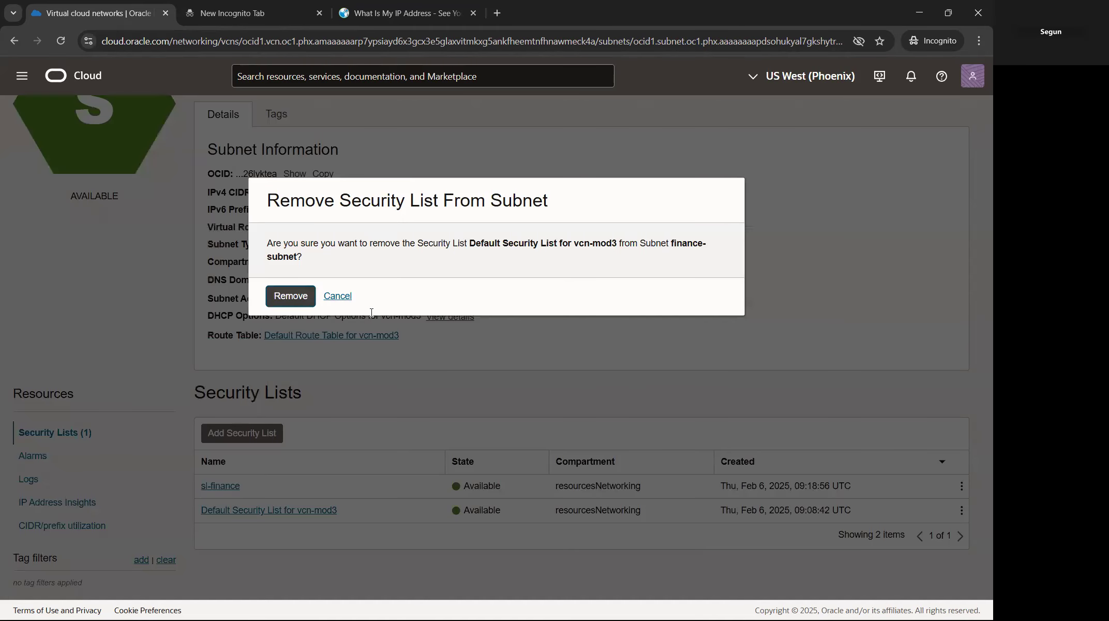
Step: Review finance-subnet's details and attached security lists, reloading the page to check them again
scroll(360, 305, "up", 1)
scroll(361, 305, "up", 1)
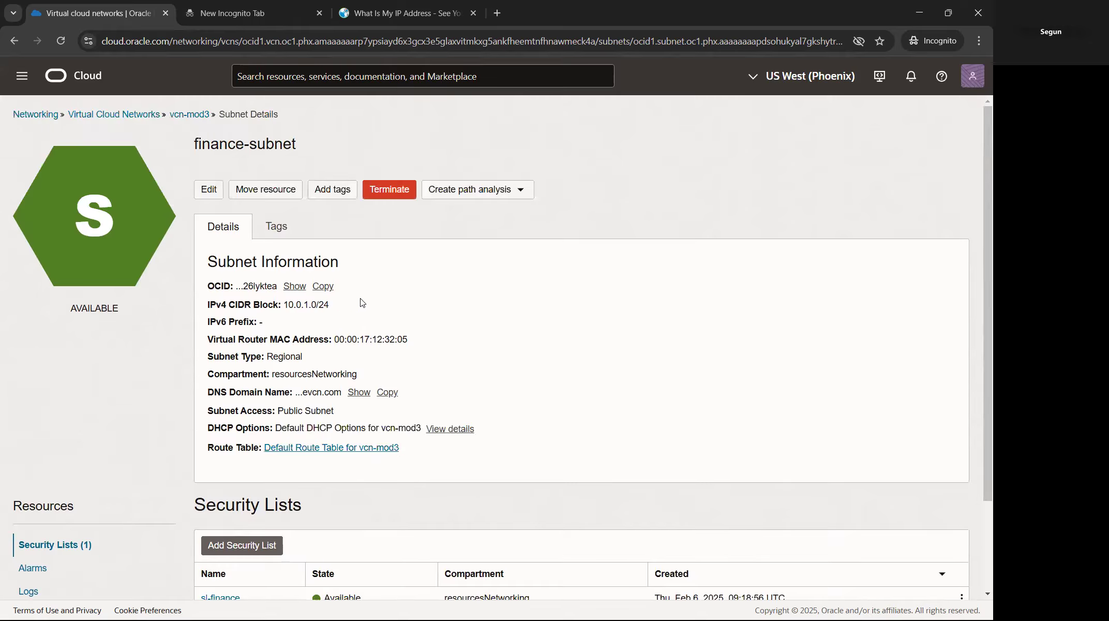
scroll(361, 305, "down", 2)
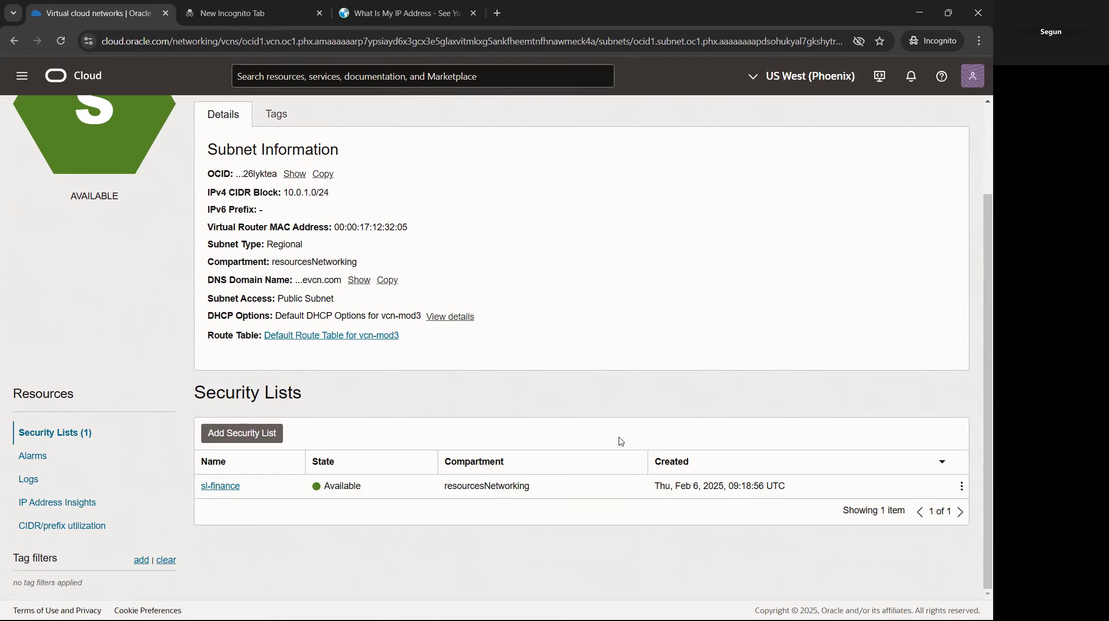
scroll(507, 309, "up", 2)
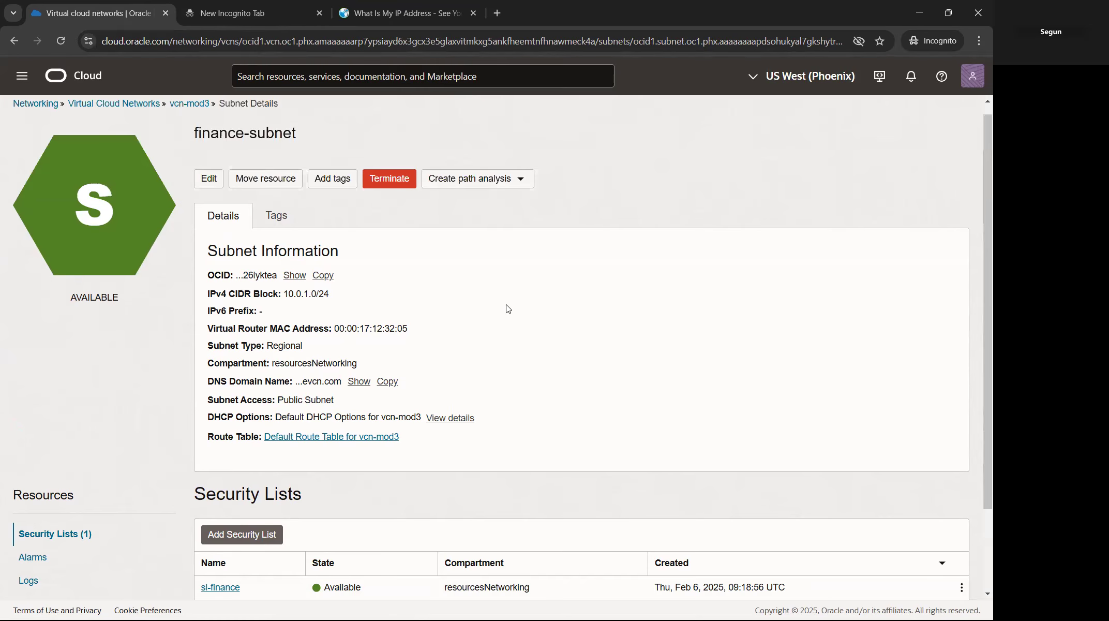
scroll(271, 180, "up", 1)
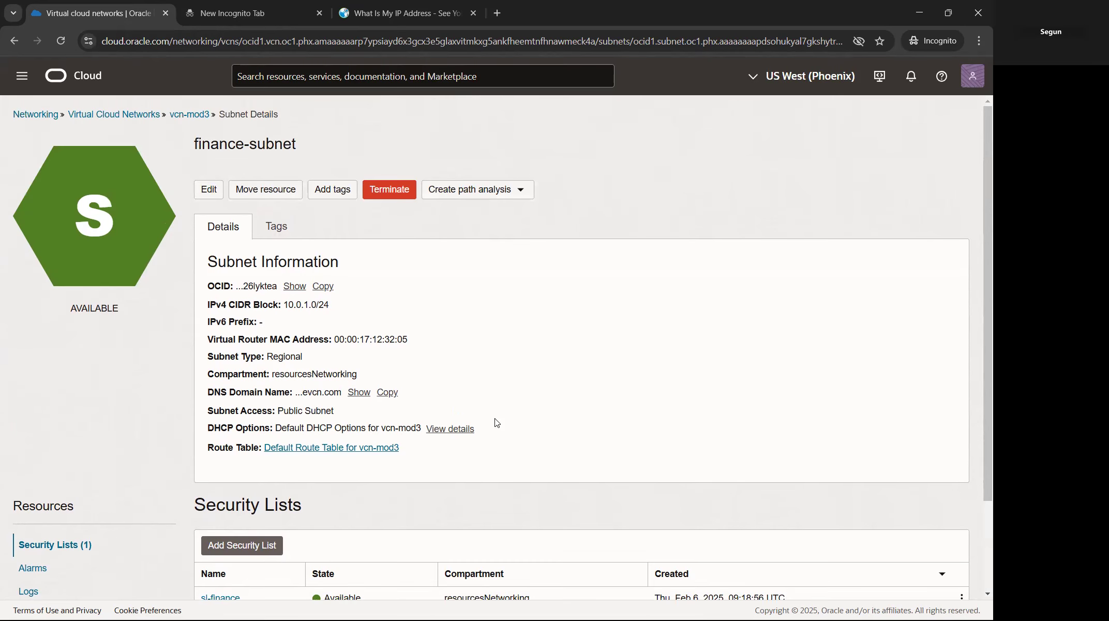
scroll(496, 414, "down", 2)
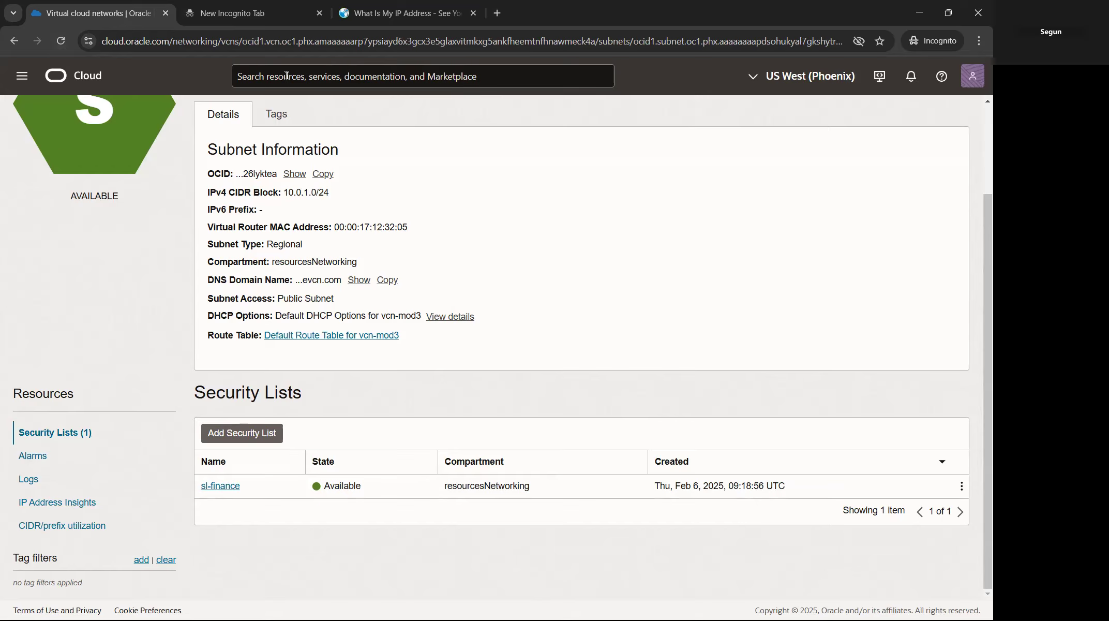
scroll(112, 303, "up", 3)
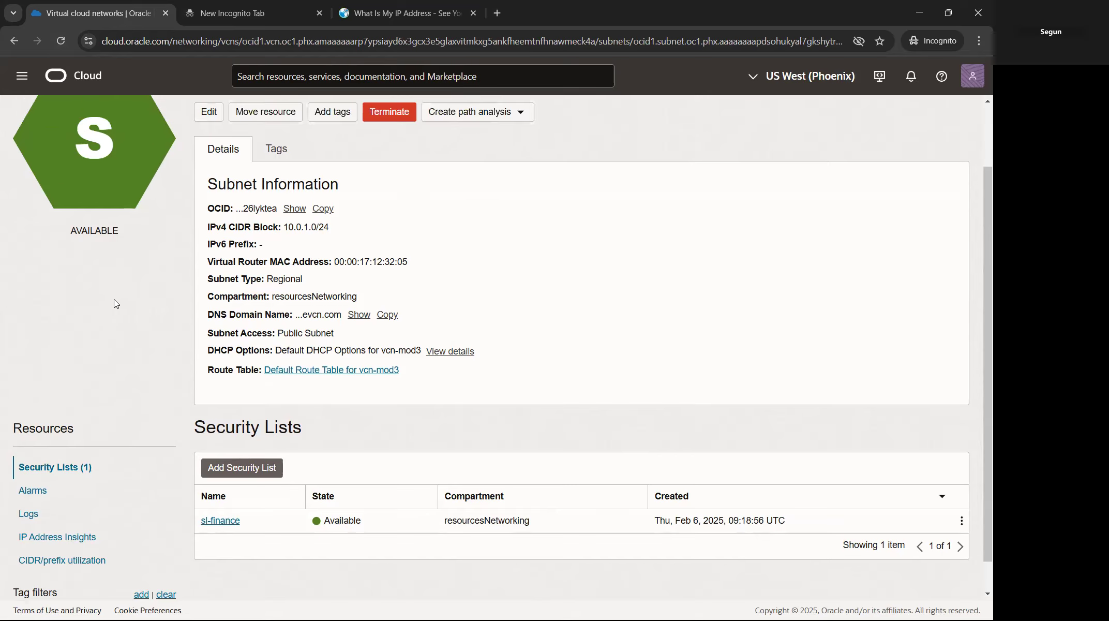
left_click(62, 40)
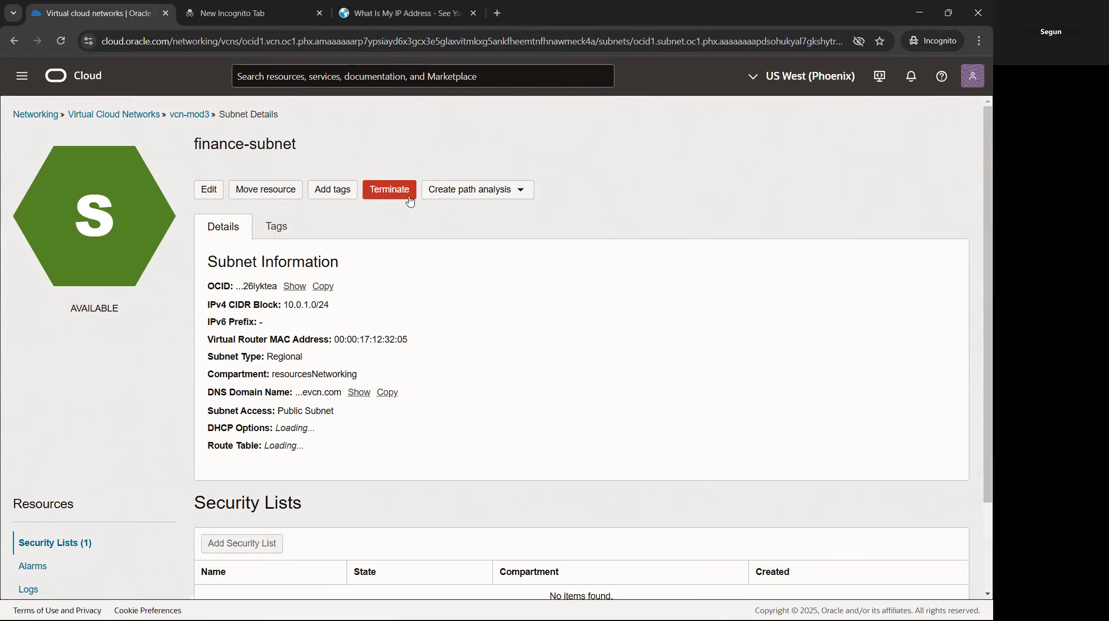
scroll(121, 311, "down", 2)
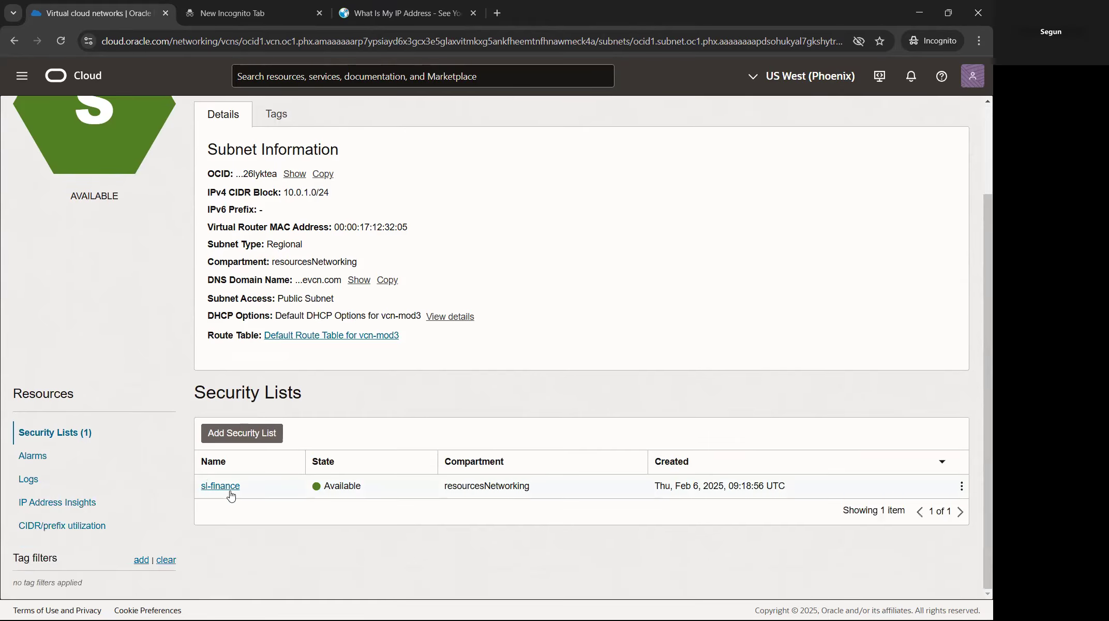
Step: Search the cloud console for "internet gateway" and close the results
left_click(405, 75)
type("inter")
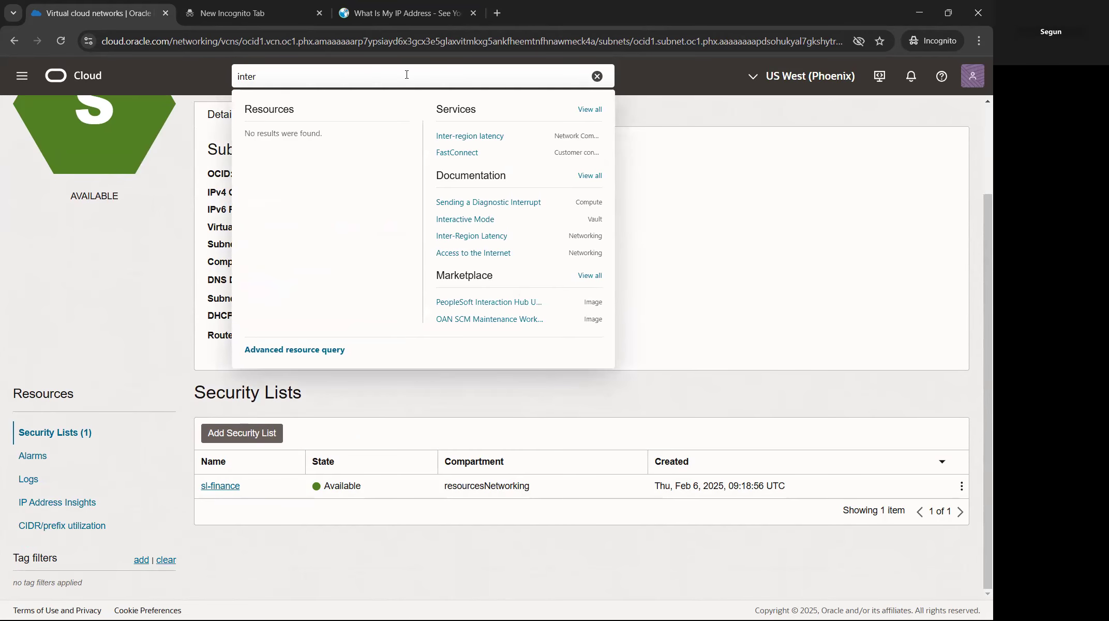
type("net")
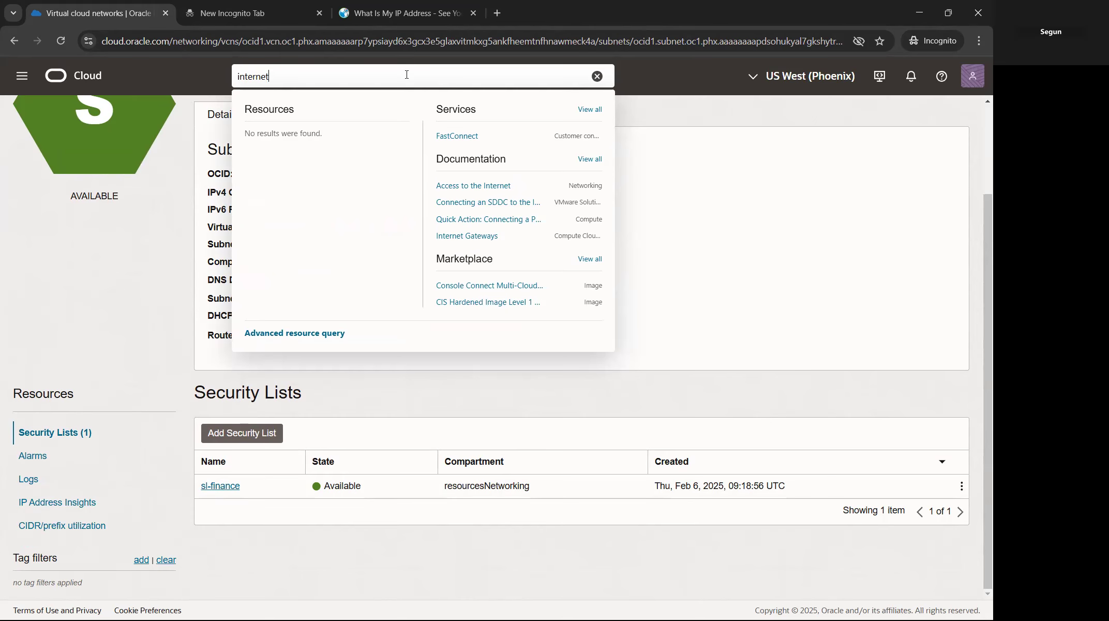
type(" gatew")
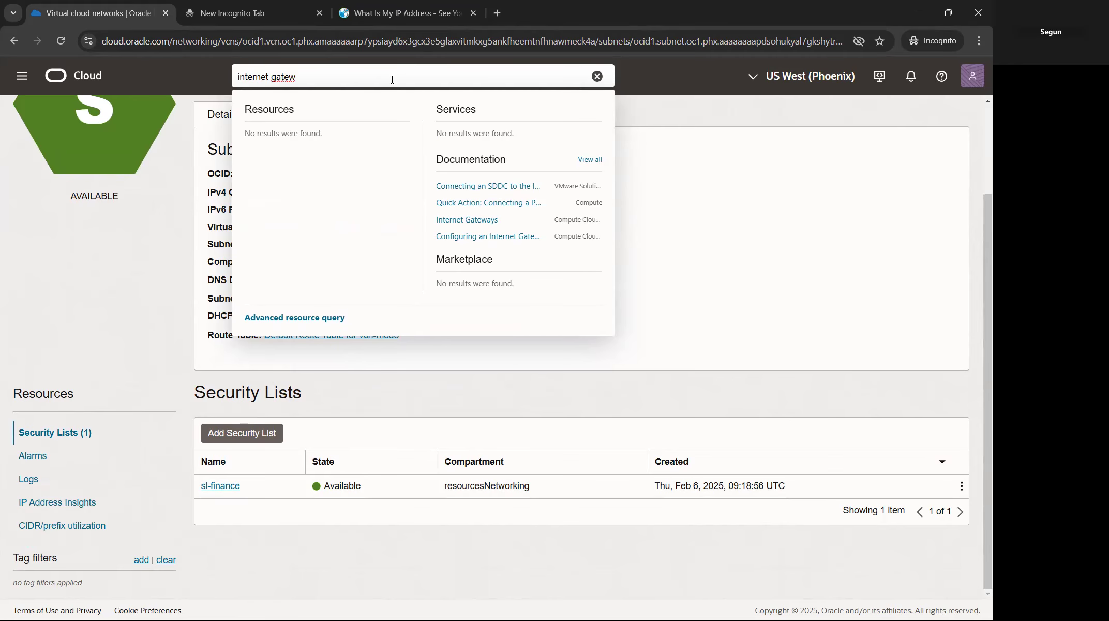
type("ay")
left_click(690, 200)
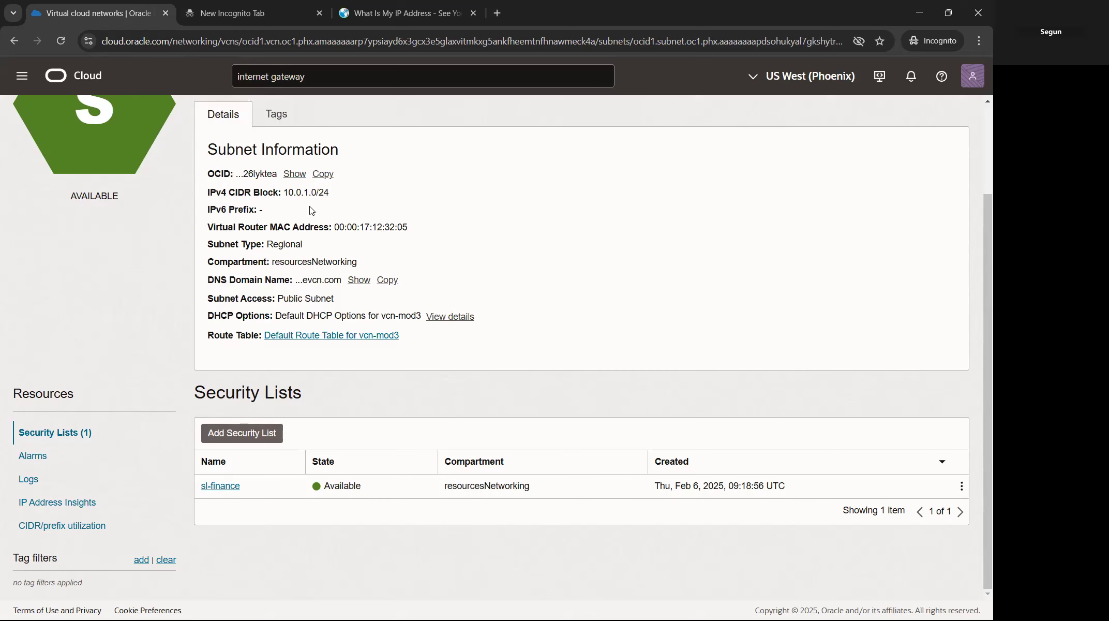
Step: Return from finance-subnet to vcn-mod3 and open its list of internet gateways
scroll(207, 161, "up", 2)
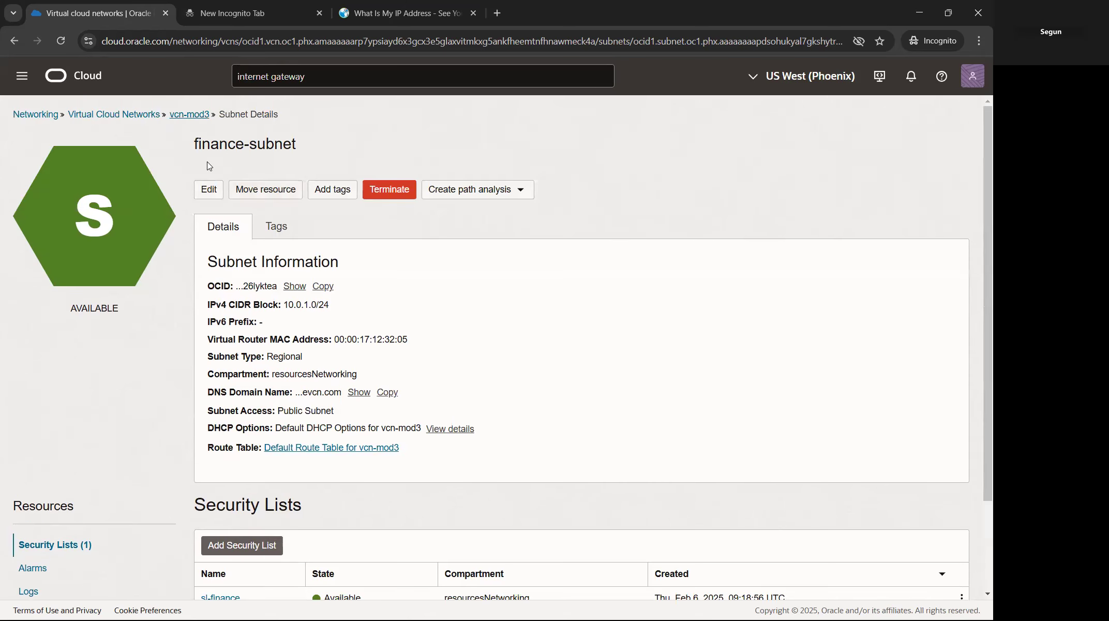
left_click(189, 114)
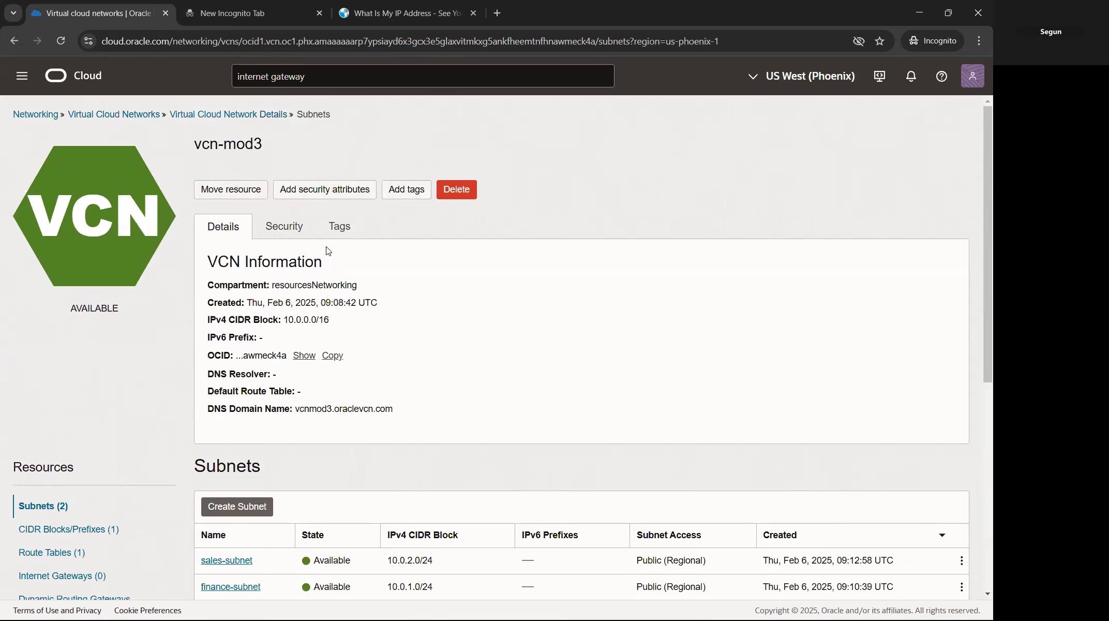
scroll(61, 359, "down", 5)
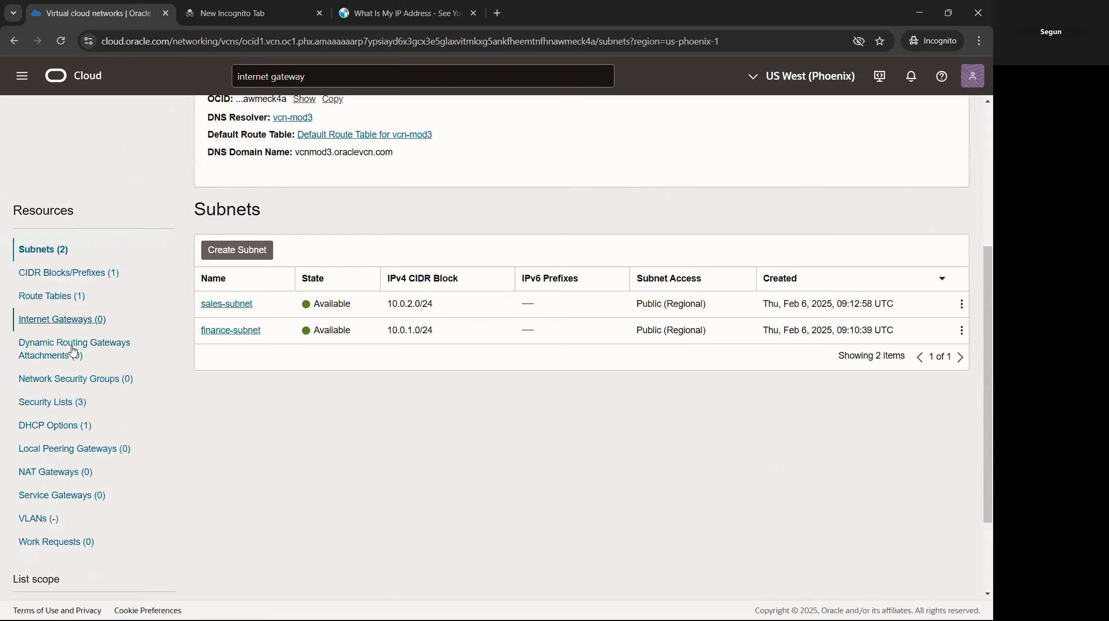
left_click(69, 320)
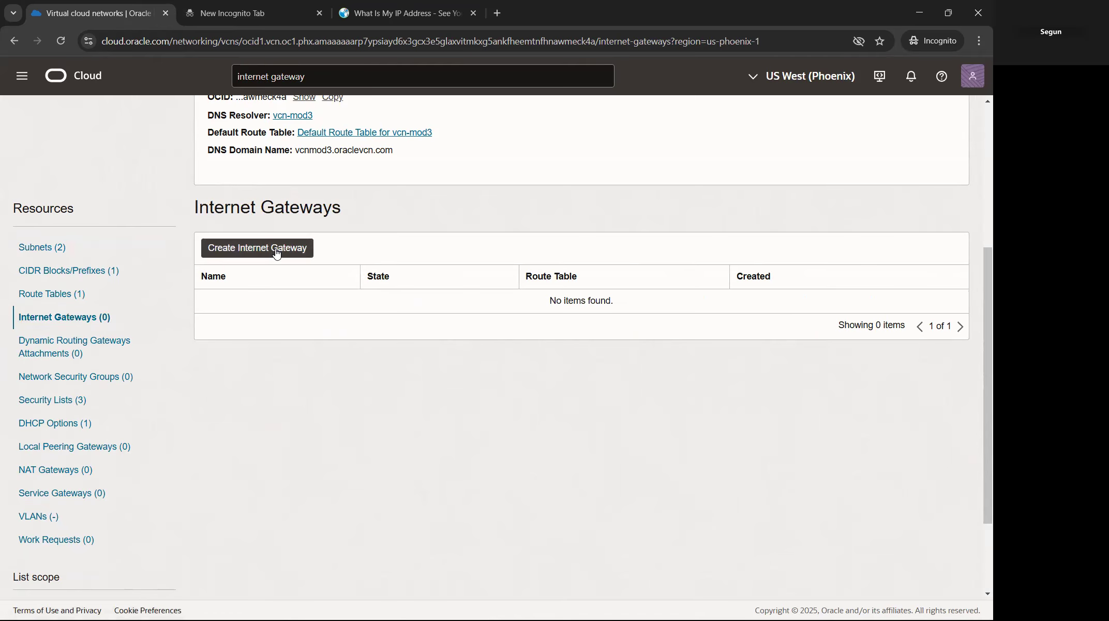
Step: Create an internet gateway named internet-gw-mod3 in the resourcesNetworking compartment
left_click(277, 252)
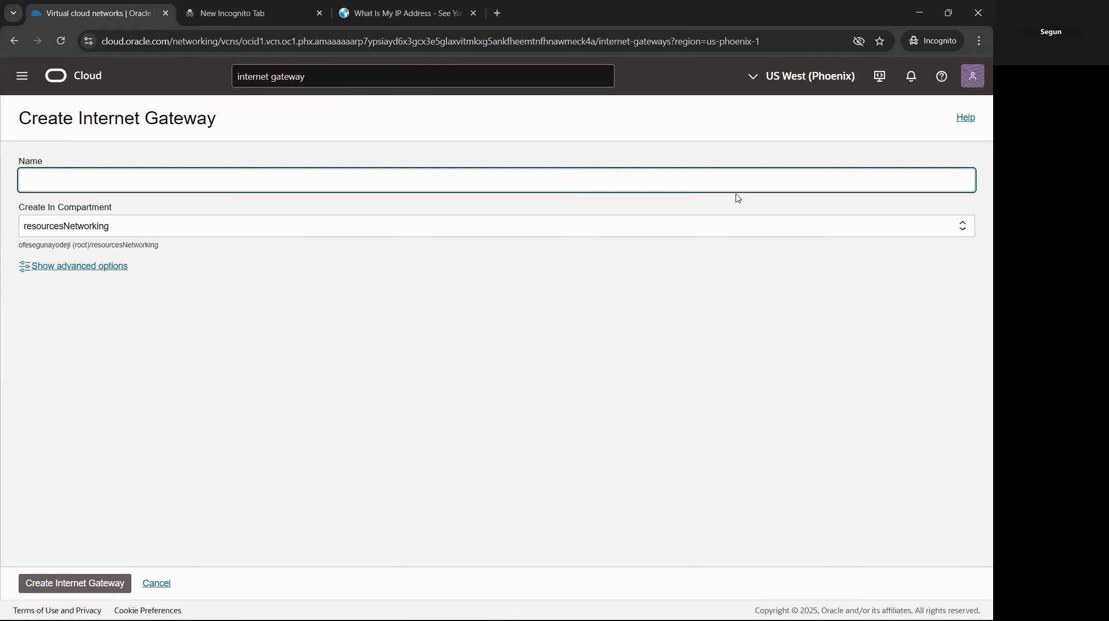
key("alt+Tab")
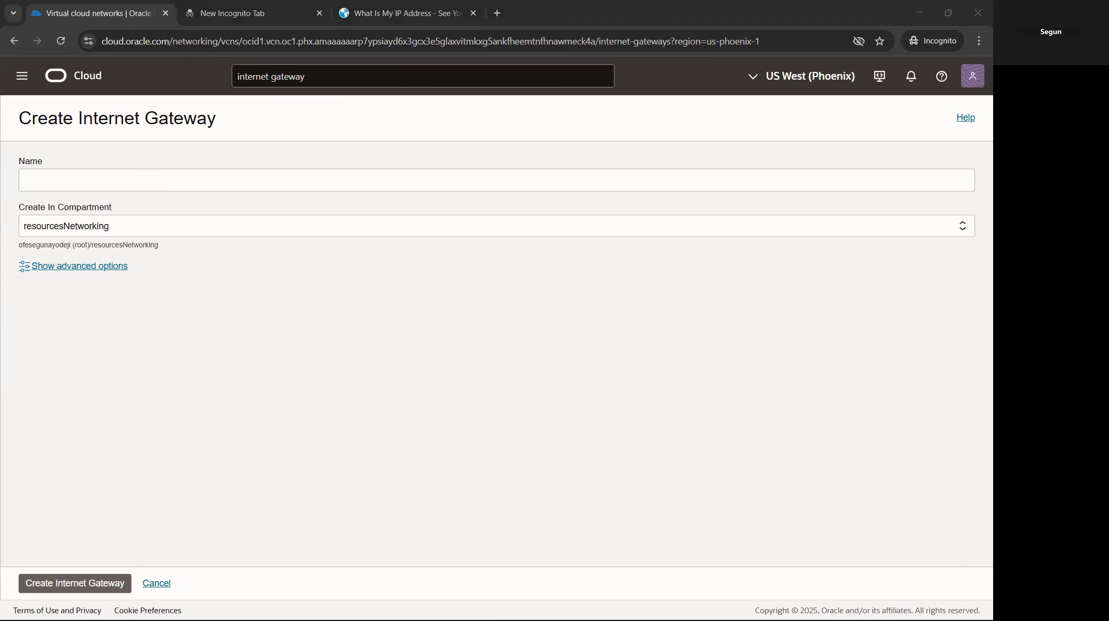
left_click(171, 180)
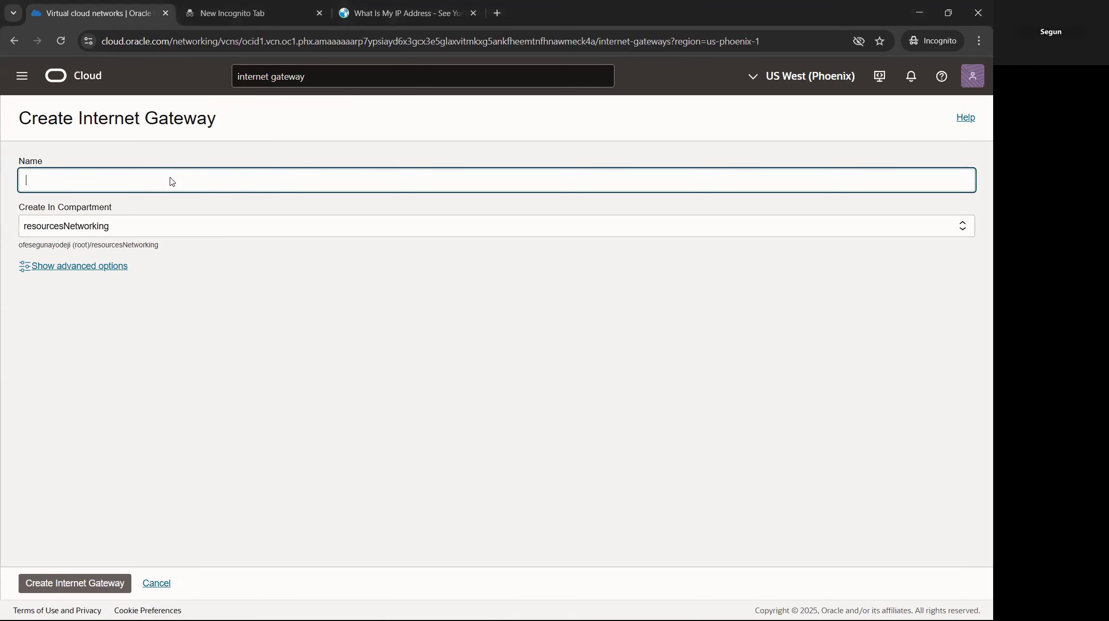
right_click(171, 180)
left_click(196, 308)
left_click(71, 583)
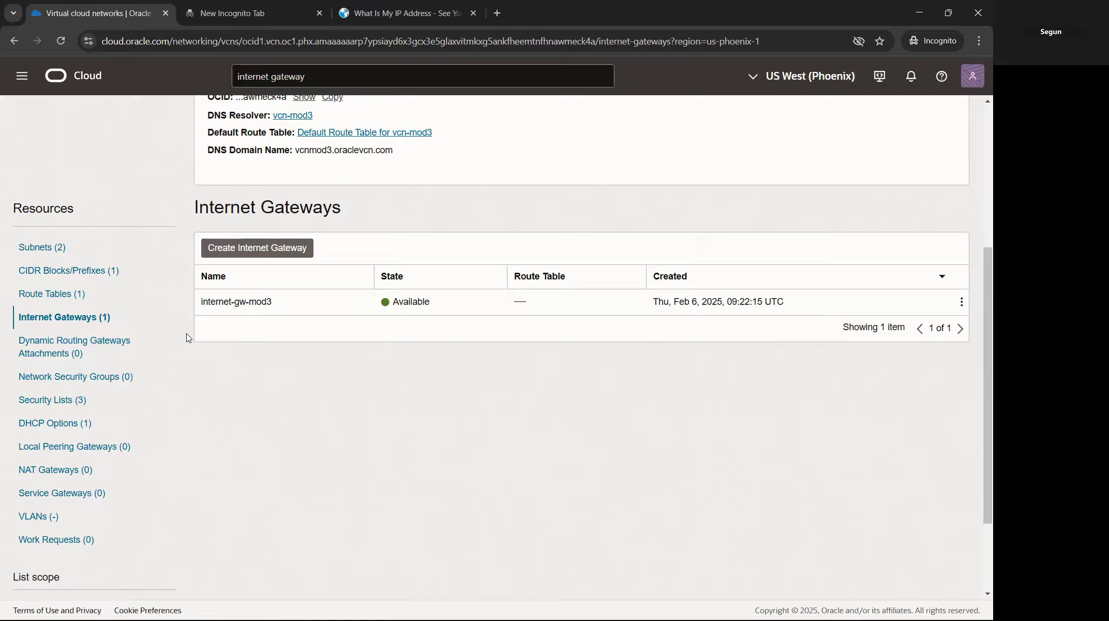
Step: Add a rule to vcn-mod3's default route table that routes destination 0.0.0.0/0 to the internet gateway internet-gw-mod3
left_click(61, 298)
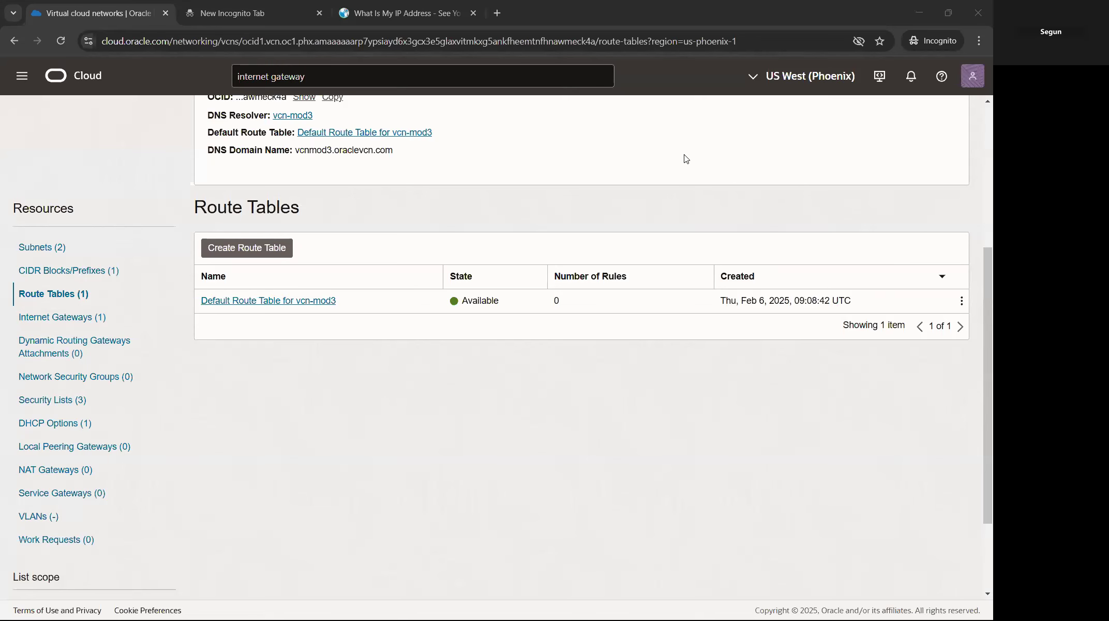
left_click(263, 304)
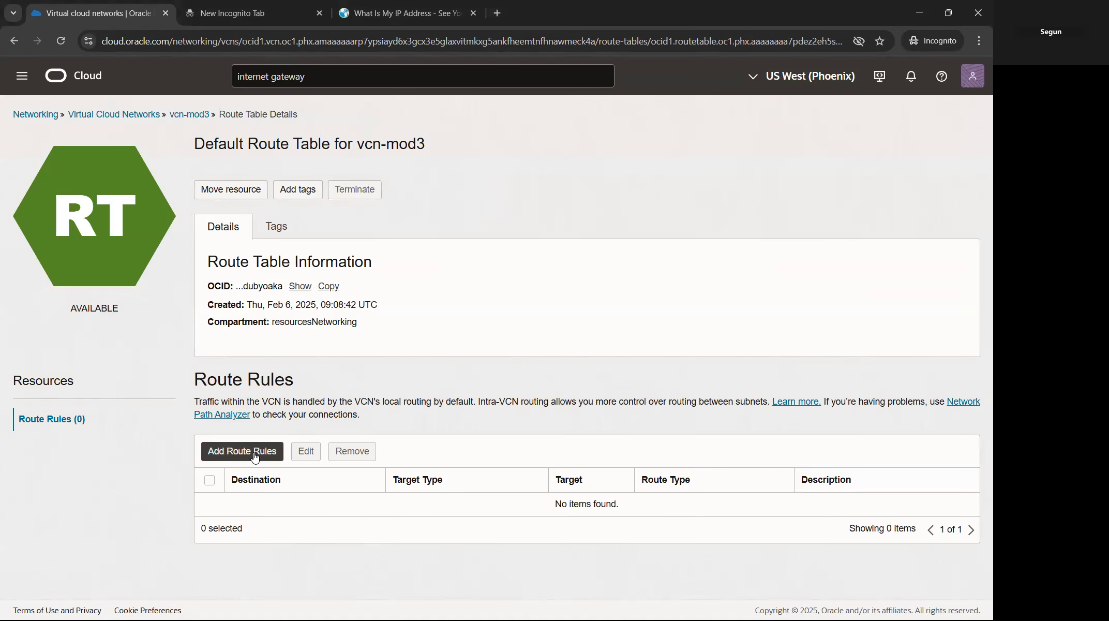
left_click(251, 455)
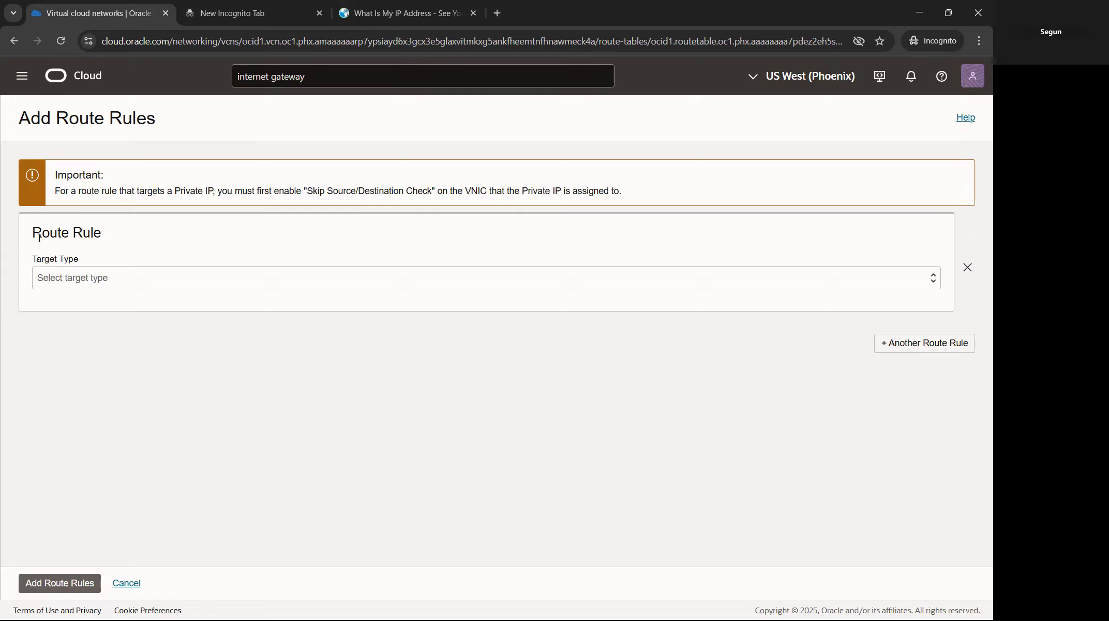
left_click(117, 282)
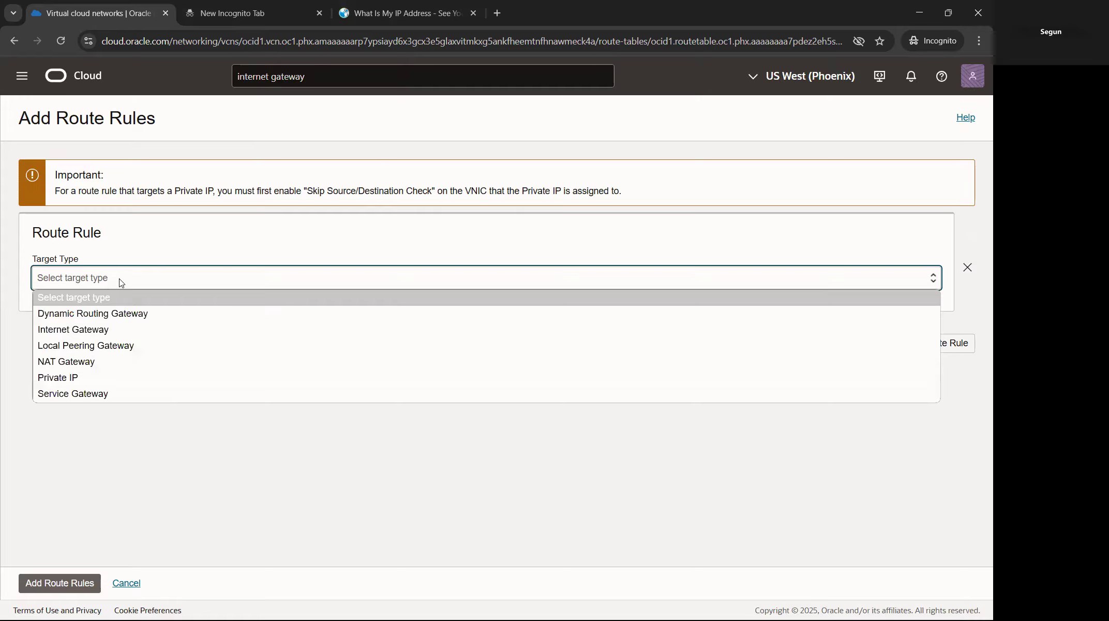
left_click(90, 330)
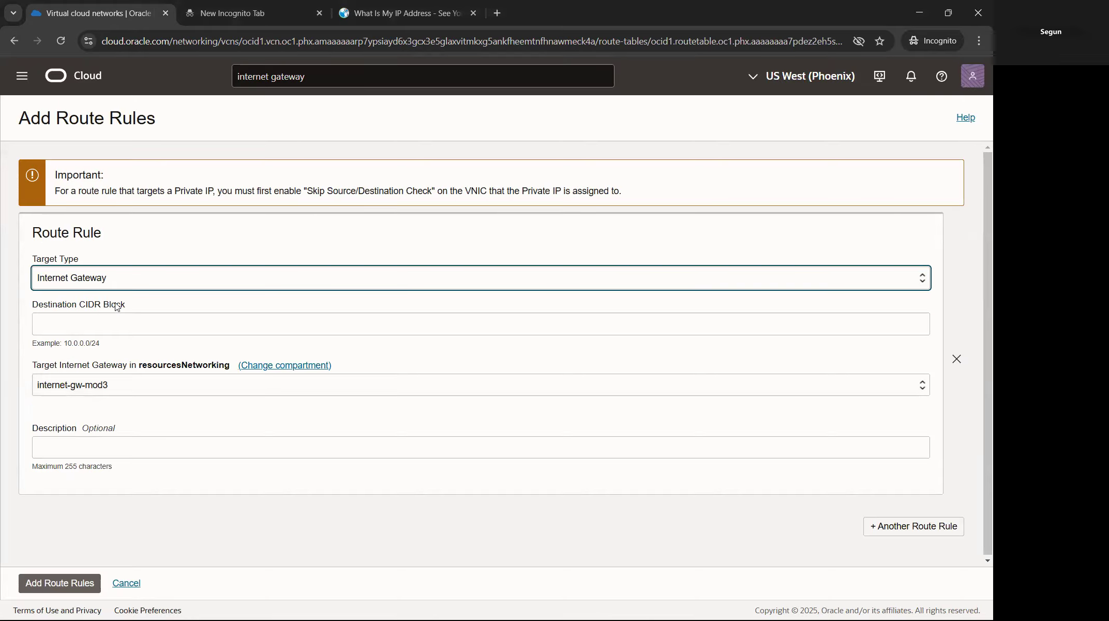
left_click(106, 325)
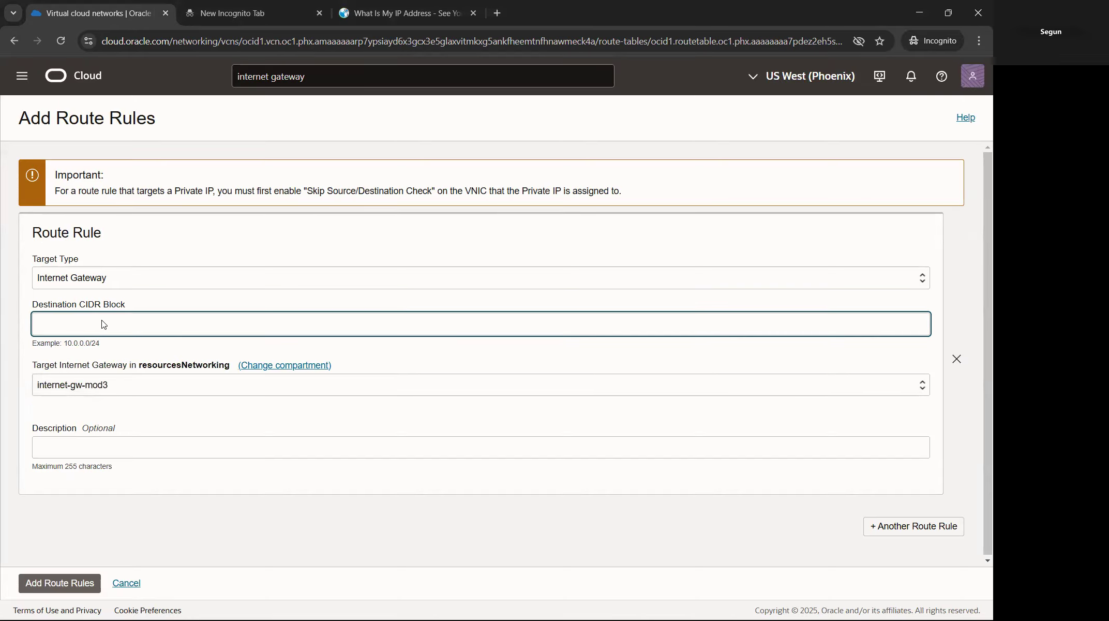
type(".0")
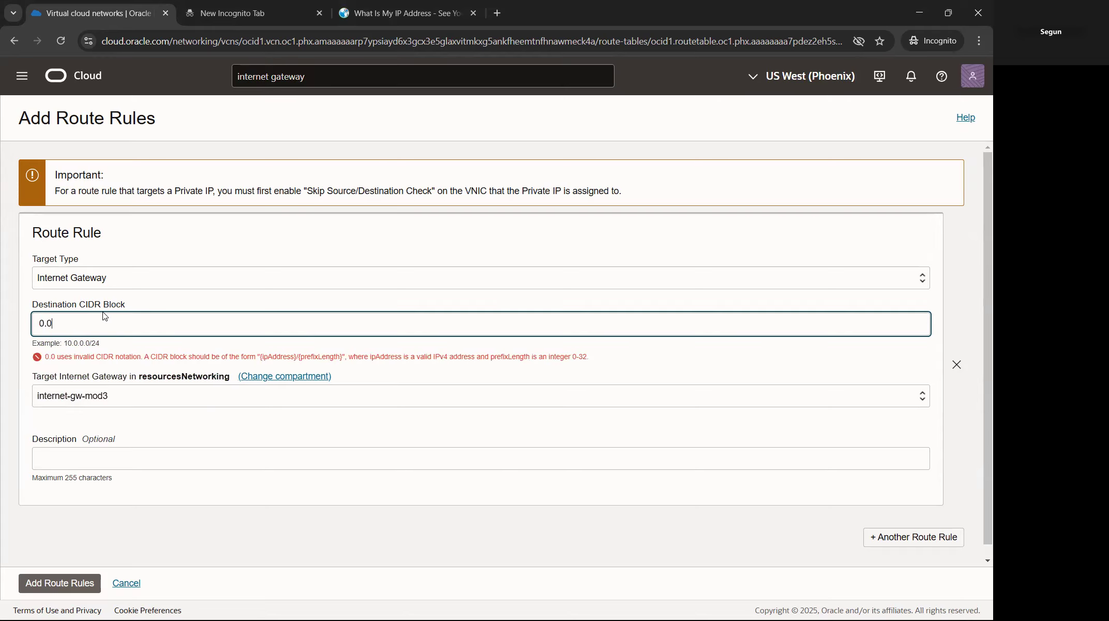
type(".0.0")
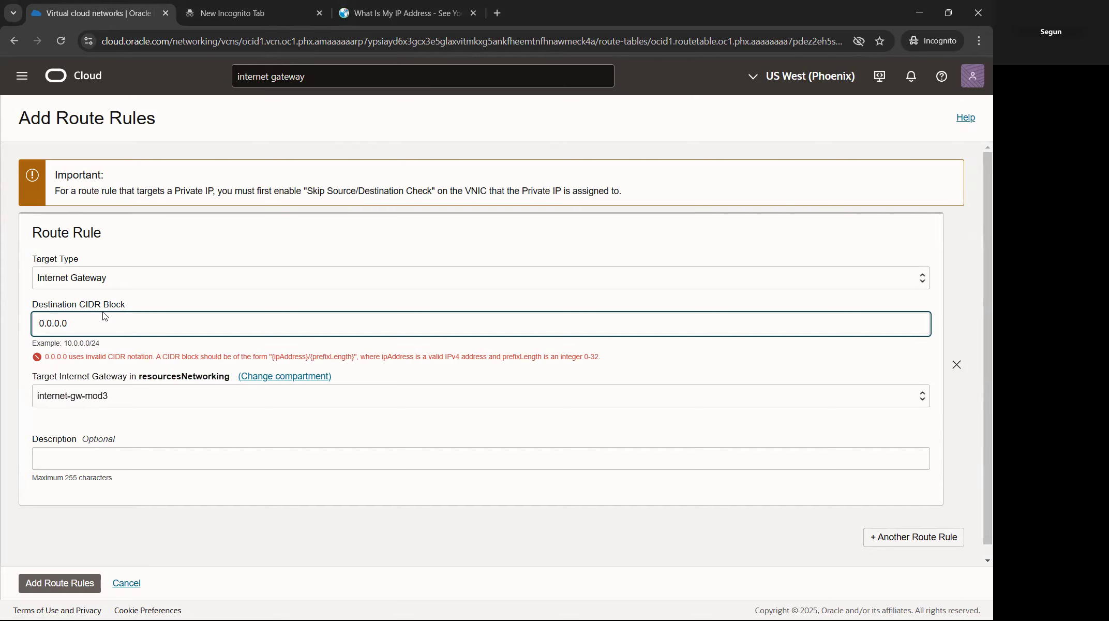
type("/0")
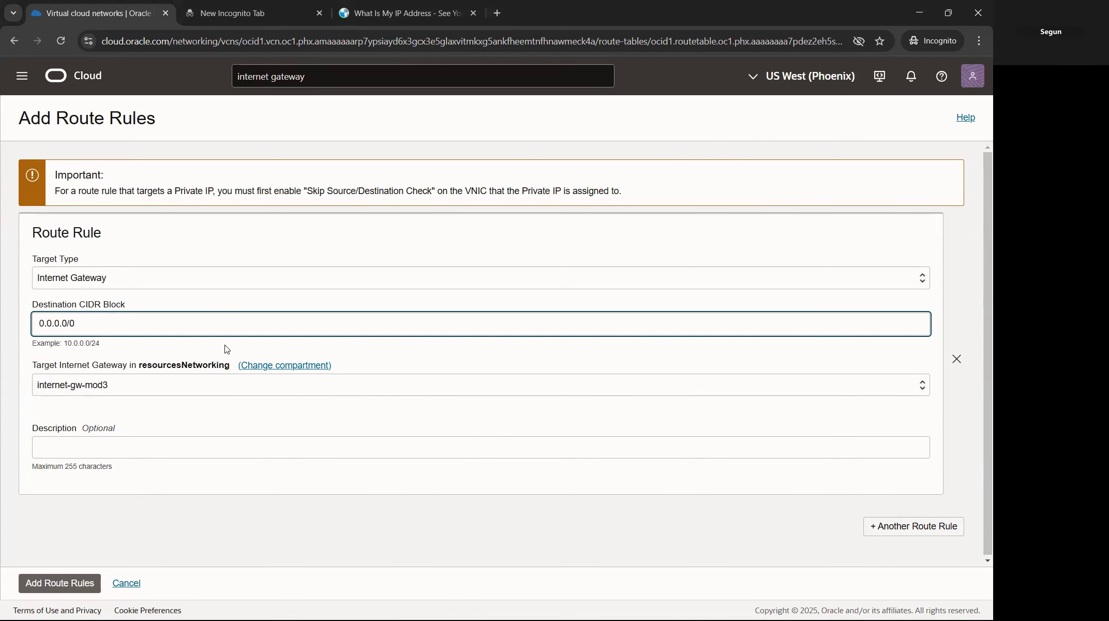
left_click(160, 388)
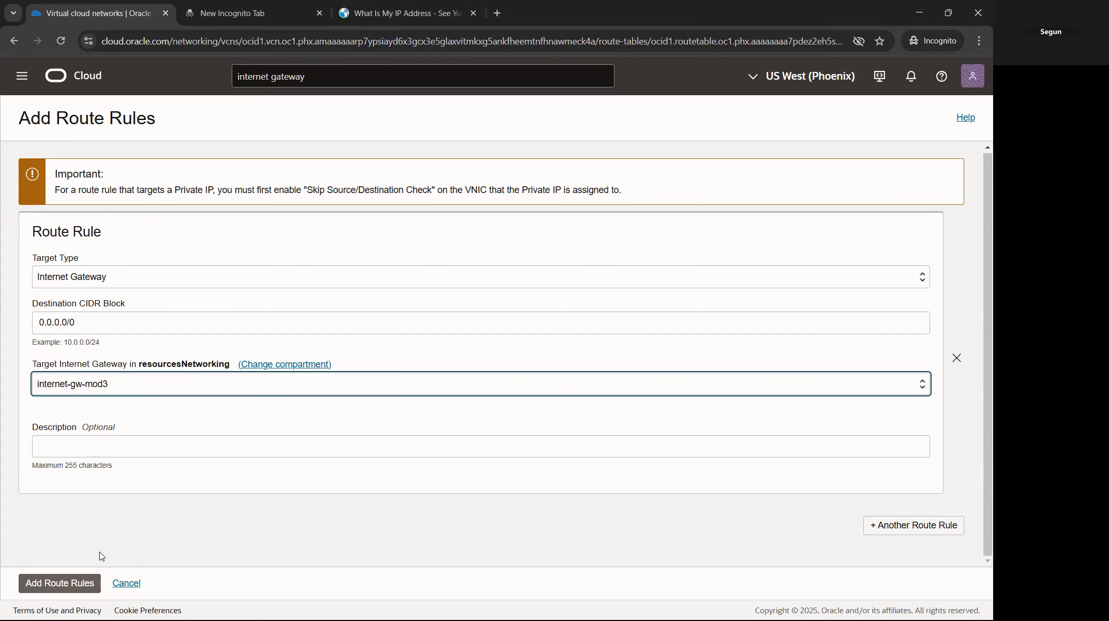
left_click(59, 583)
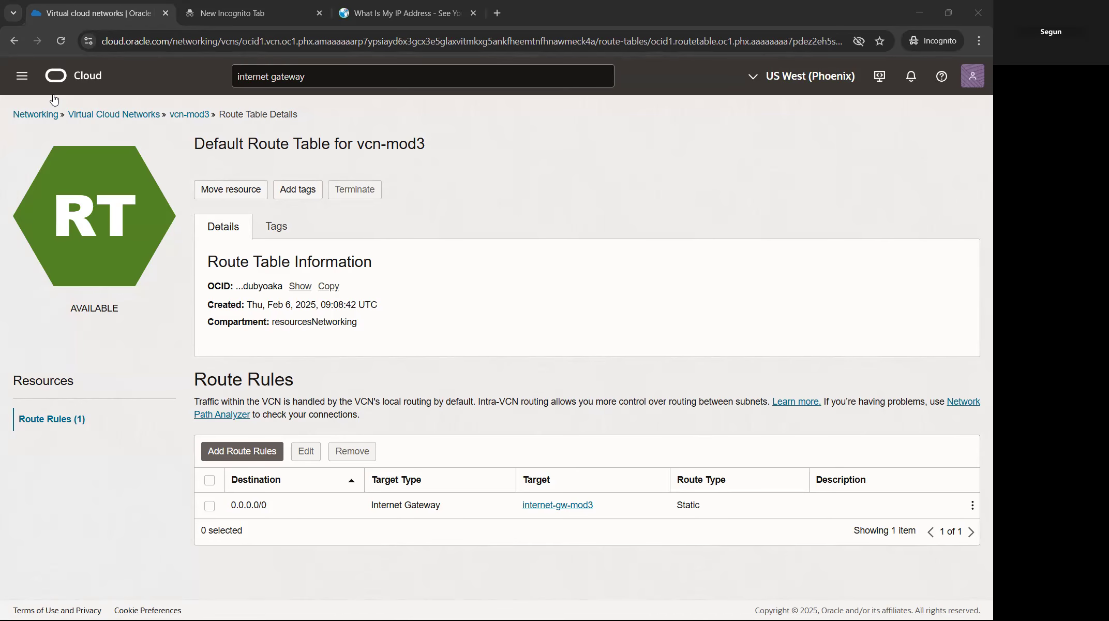
Step: Open the list of compute instances and scope it to the resourcesCompute compartment
left_click(21, 76)
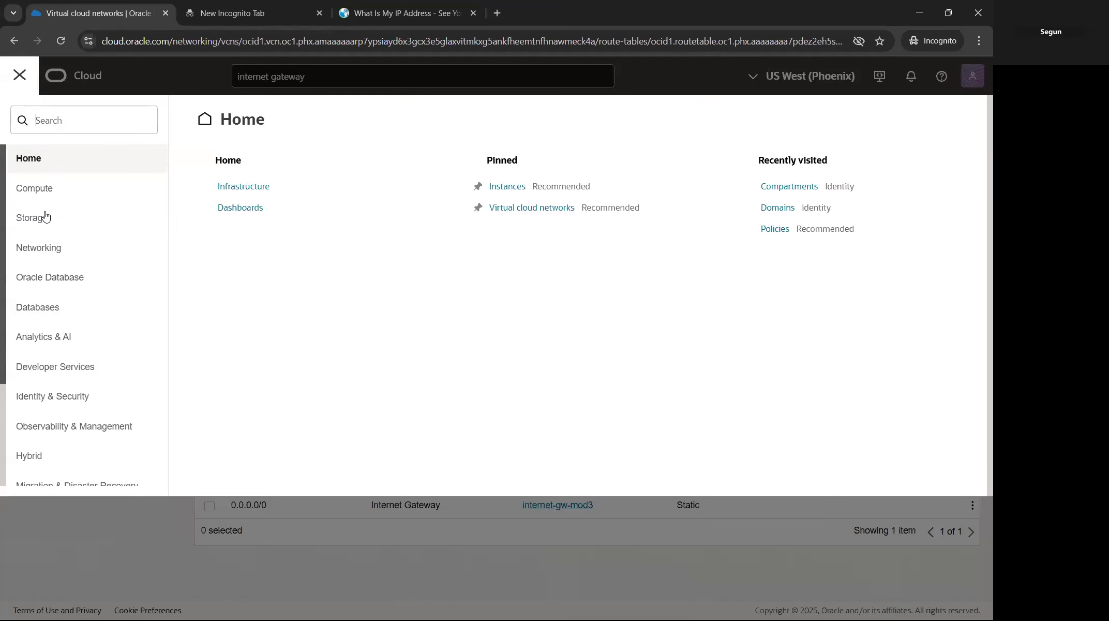
left_click(53, 188)
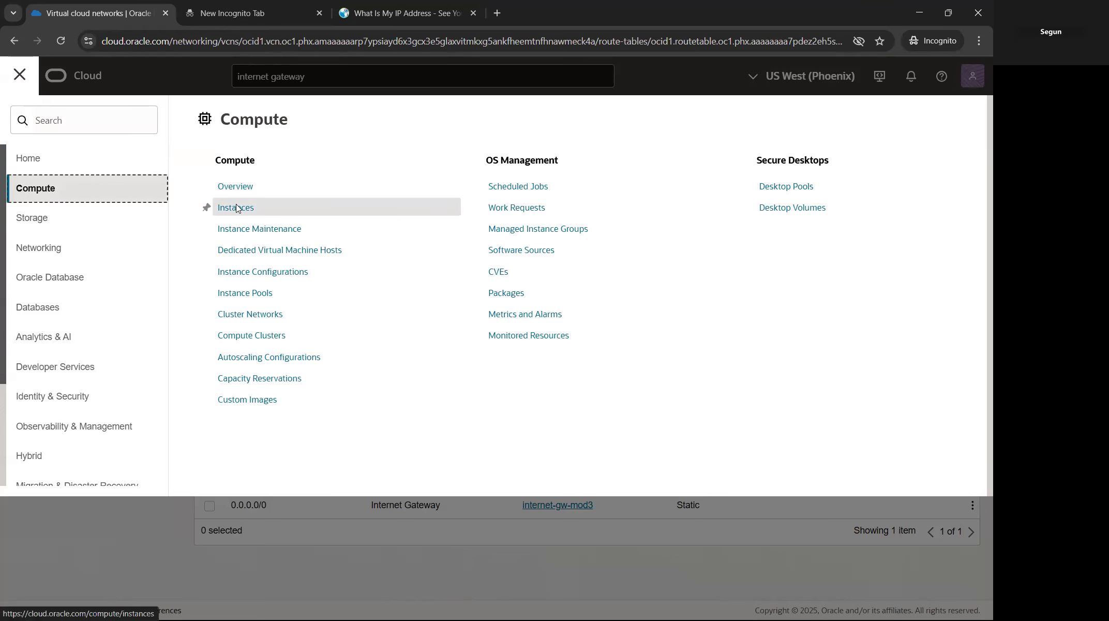
left_click(237, 208)
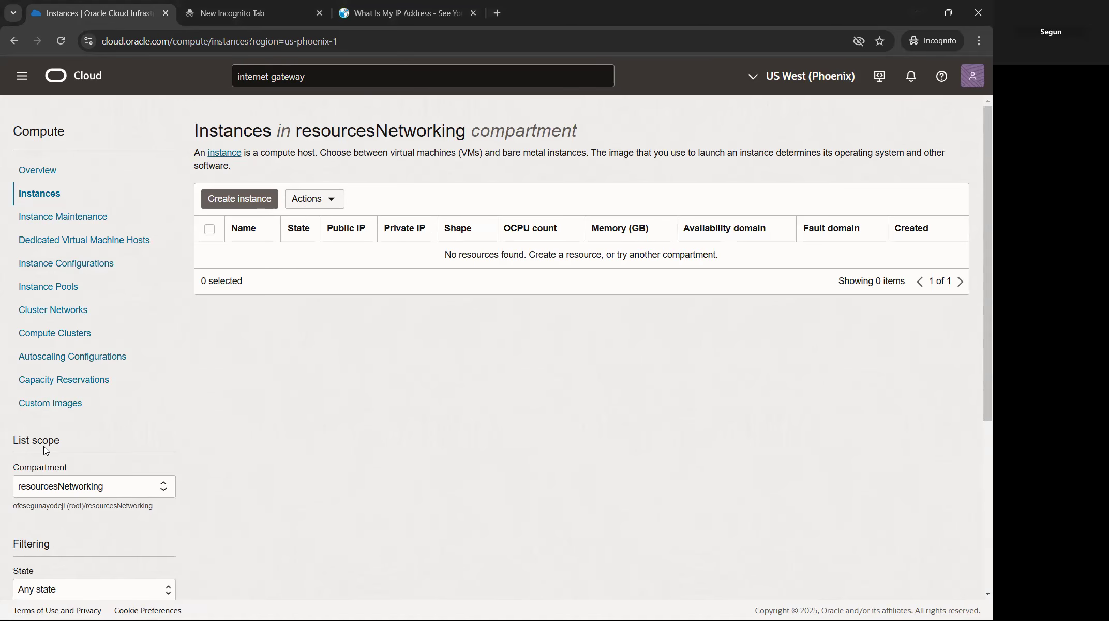
left_click(132, 496)
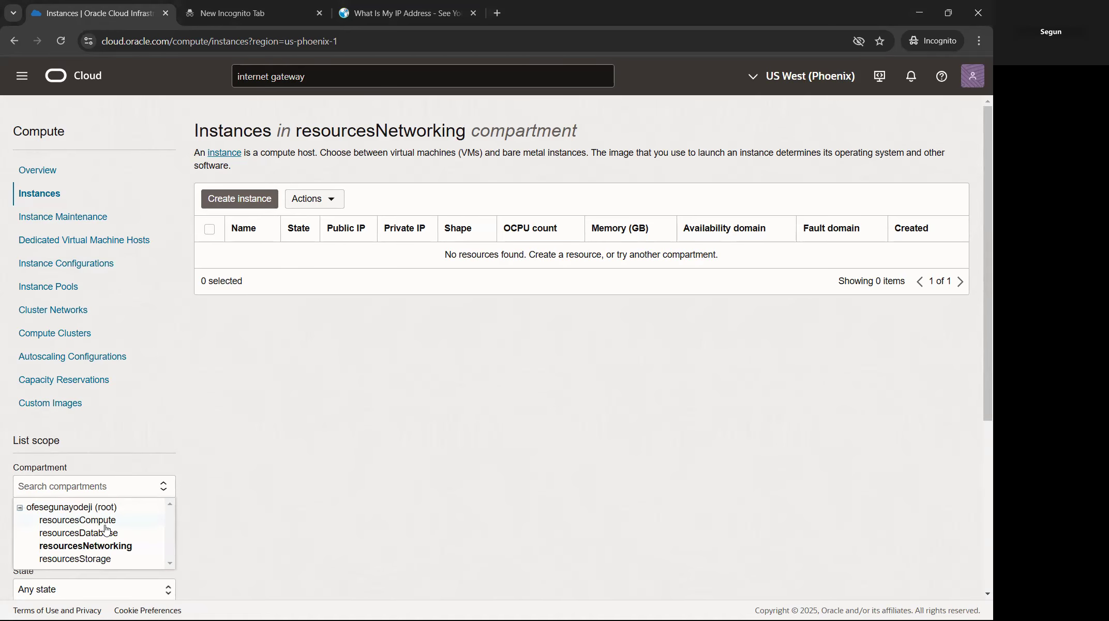
left_click(109, 522)
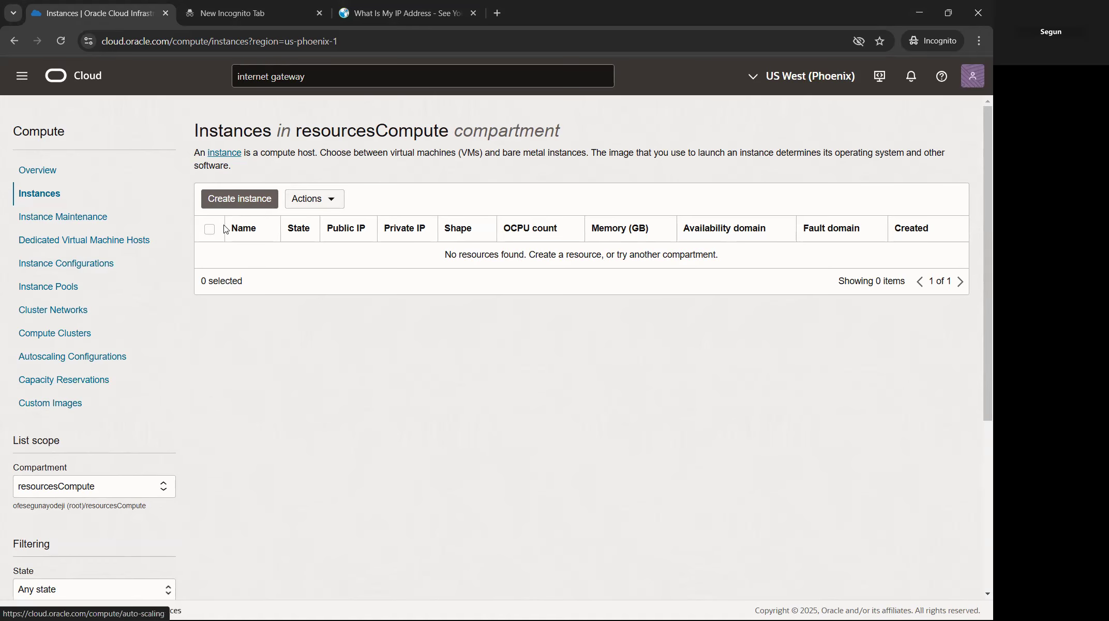
Step: Start creating a compute instance in resourcesCompute and name it finance-vm
left_click(253, 203)
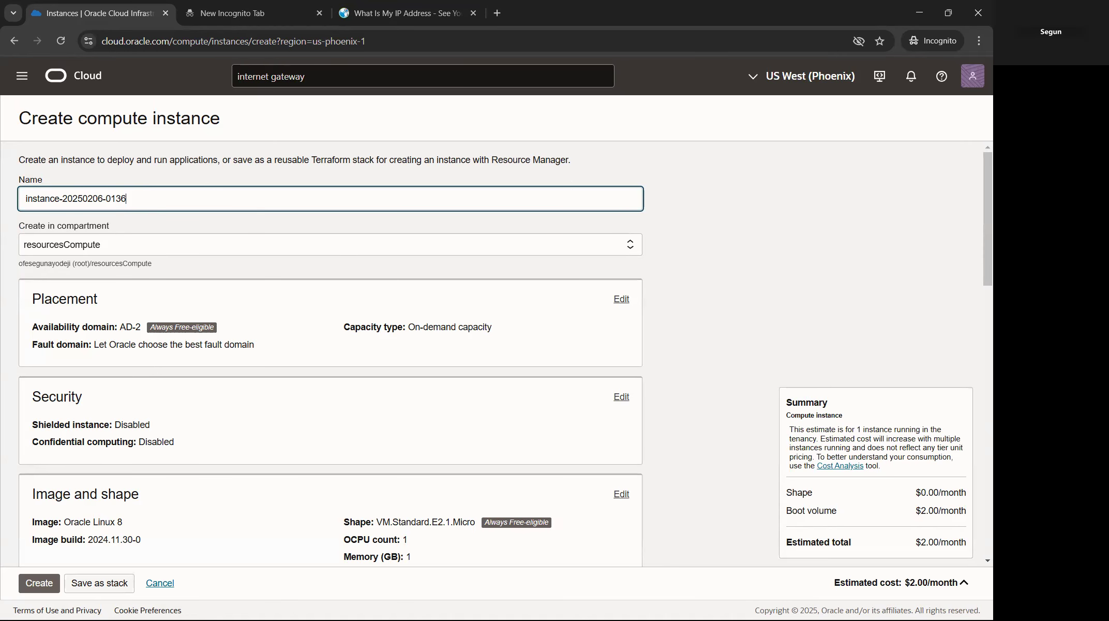
key("alt+Tab")
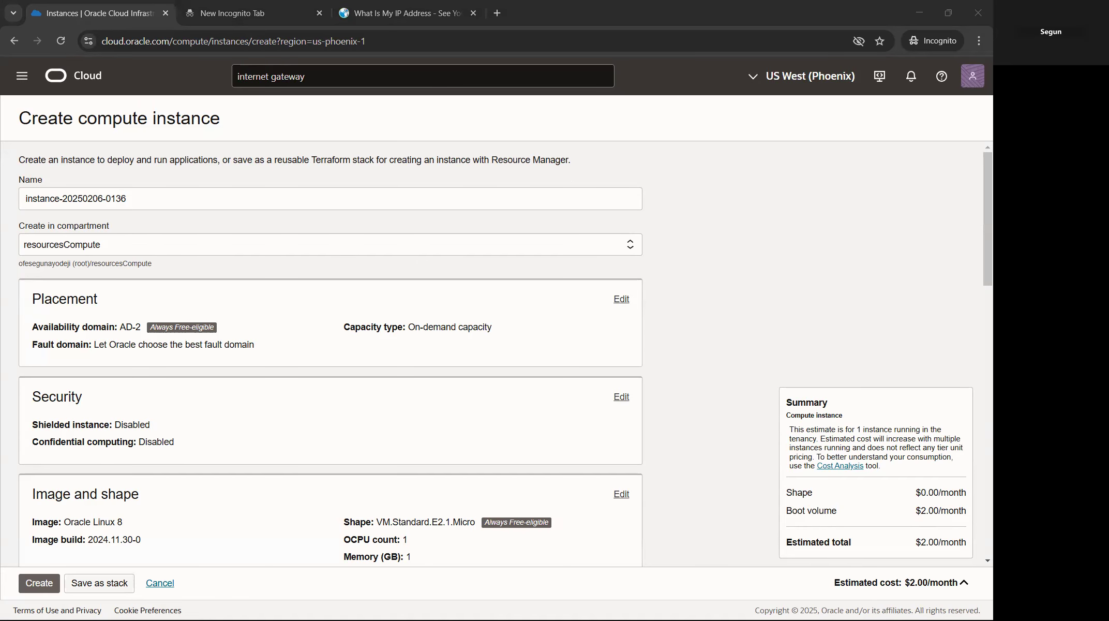
triple_click(140, 201)
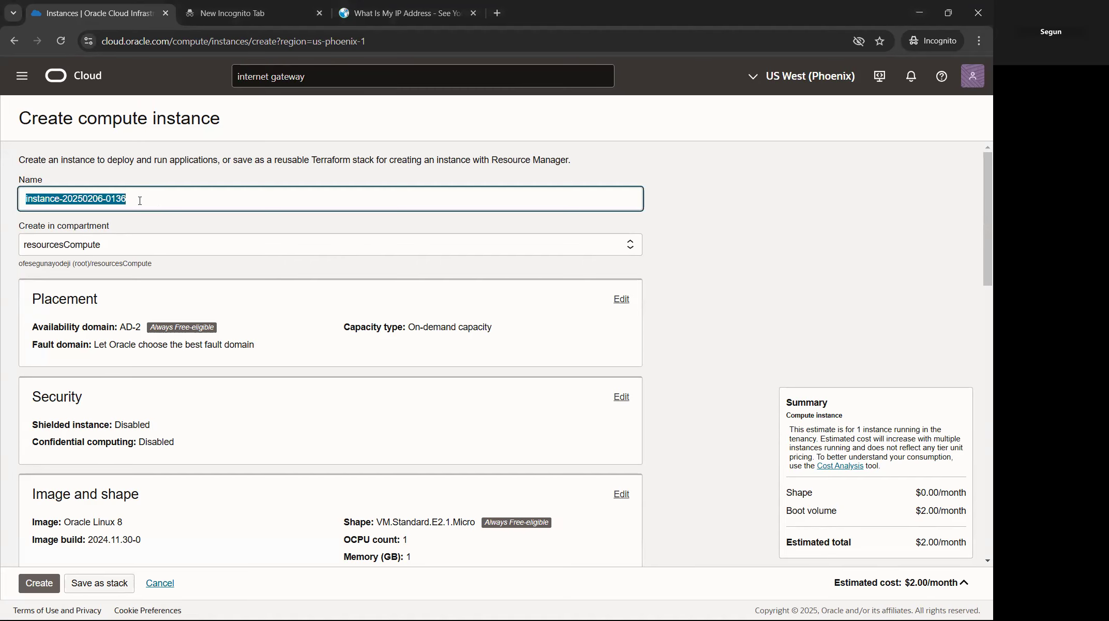
type("finance-vm")
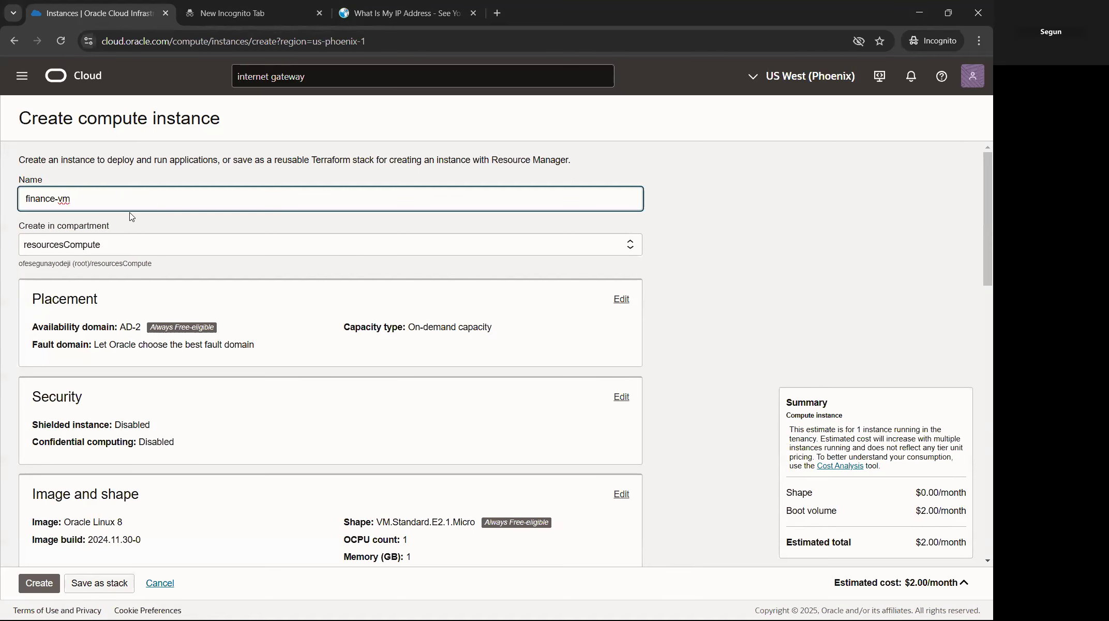
left_click(28, 200)
Step: Examine the new instance's placement, security and image settings and browse the available virtual machine shapes
scroll(264, 305, "down", 1)
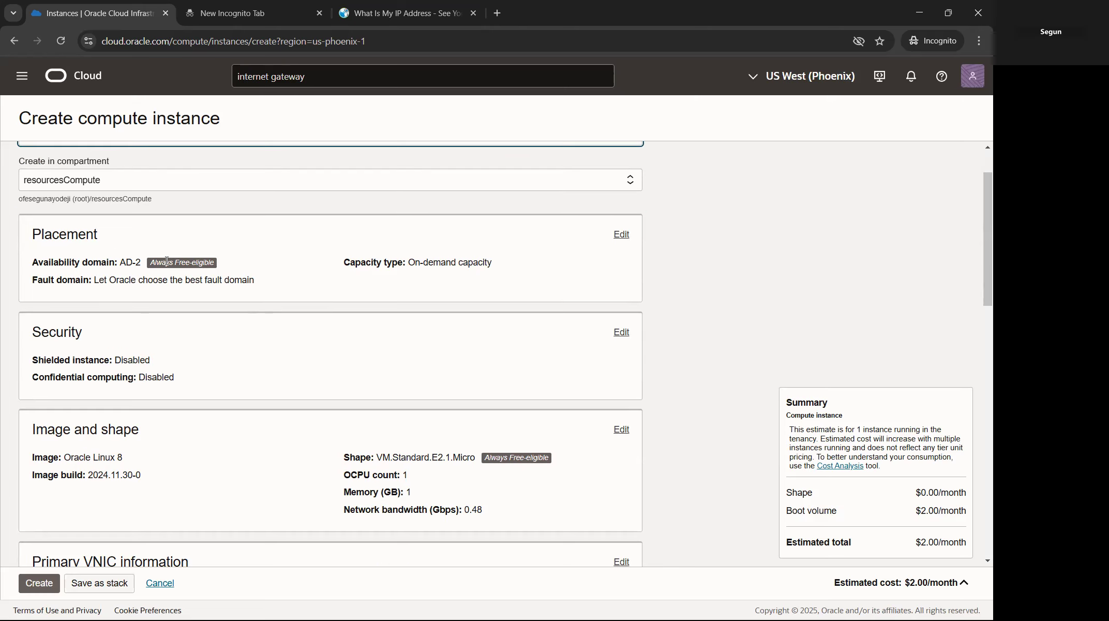
scroll(268, 278, "down", 1)
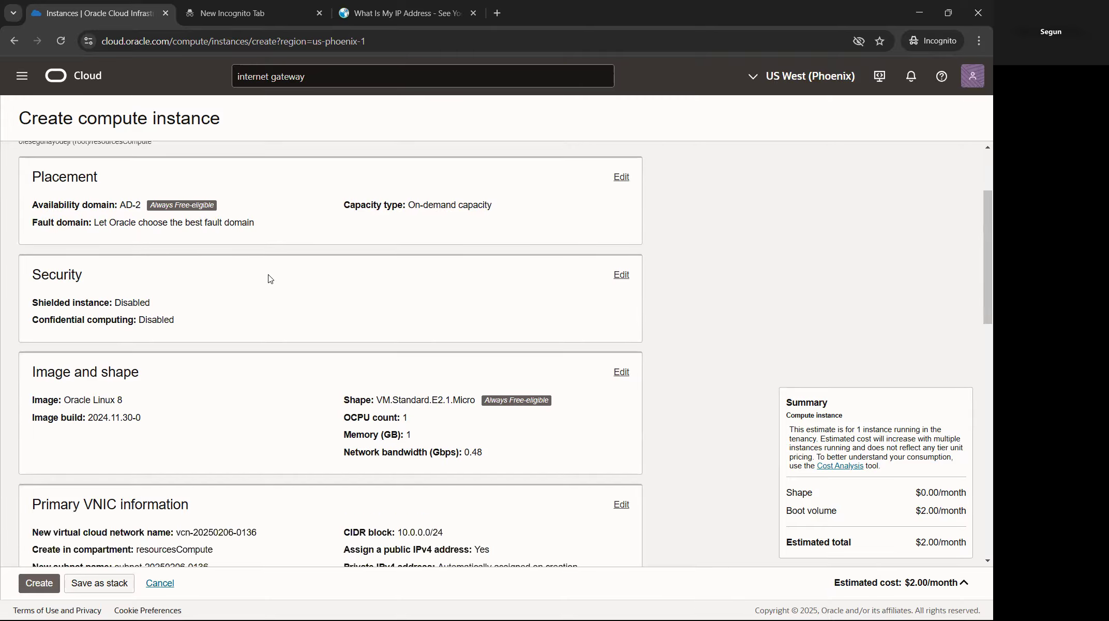
scroll(200, 297, "down", 2)
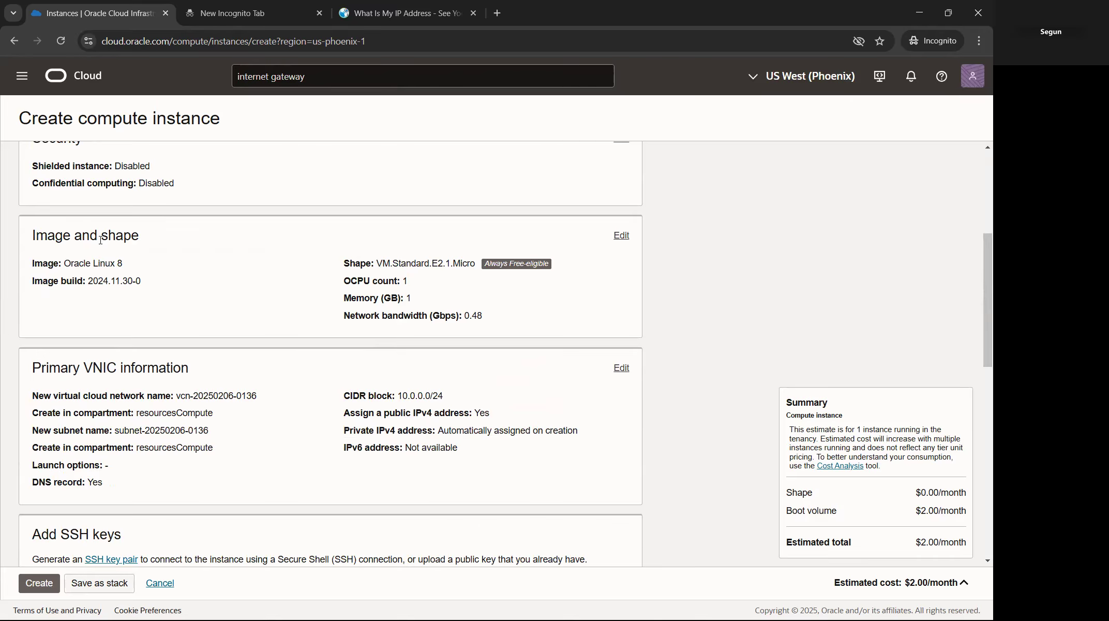
left_click(621, 236)
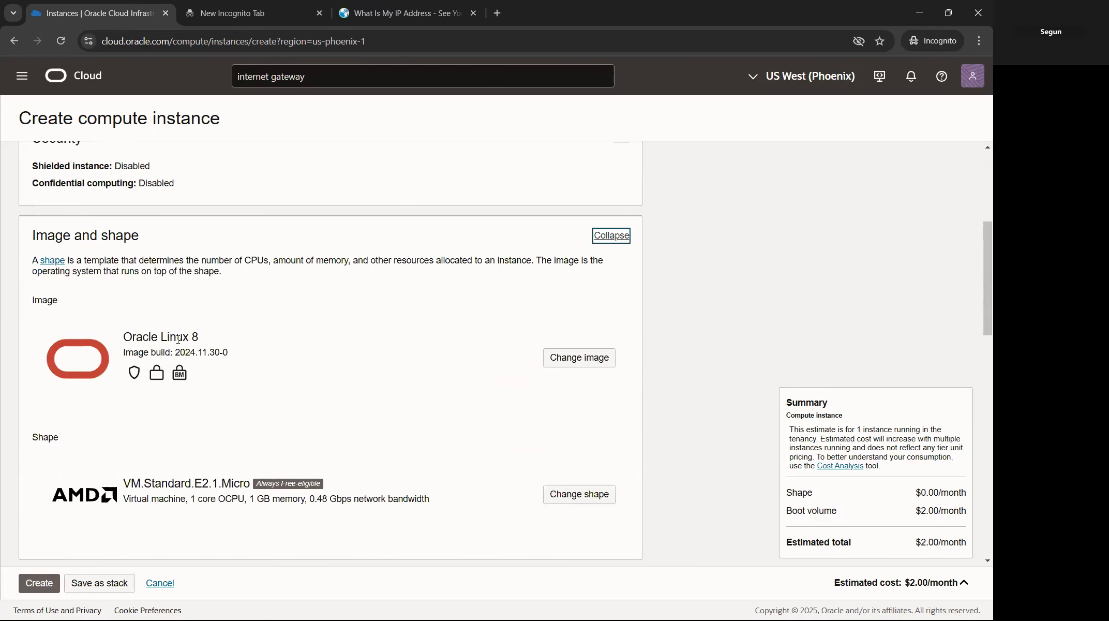
scroll(317, 358, "down", 2)
scroll(318, 358, "up", 2)
left_click(579, 494)
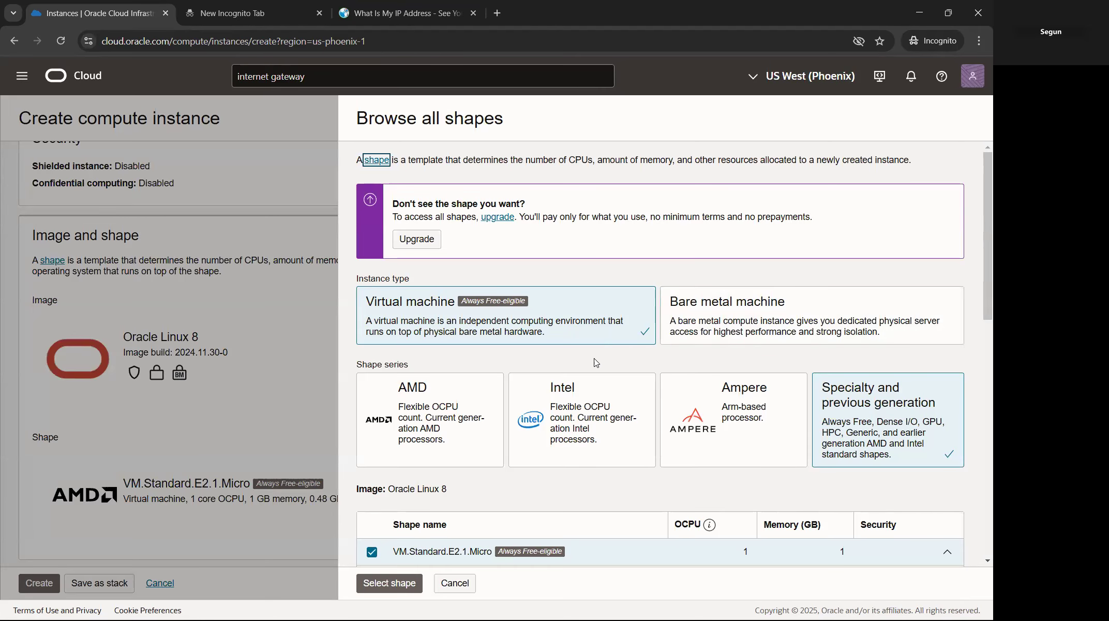
scroll(855, 417, "down", 2)
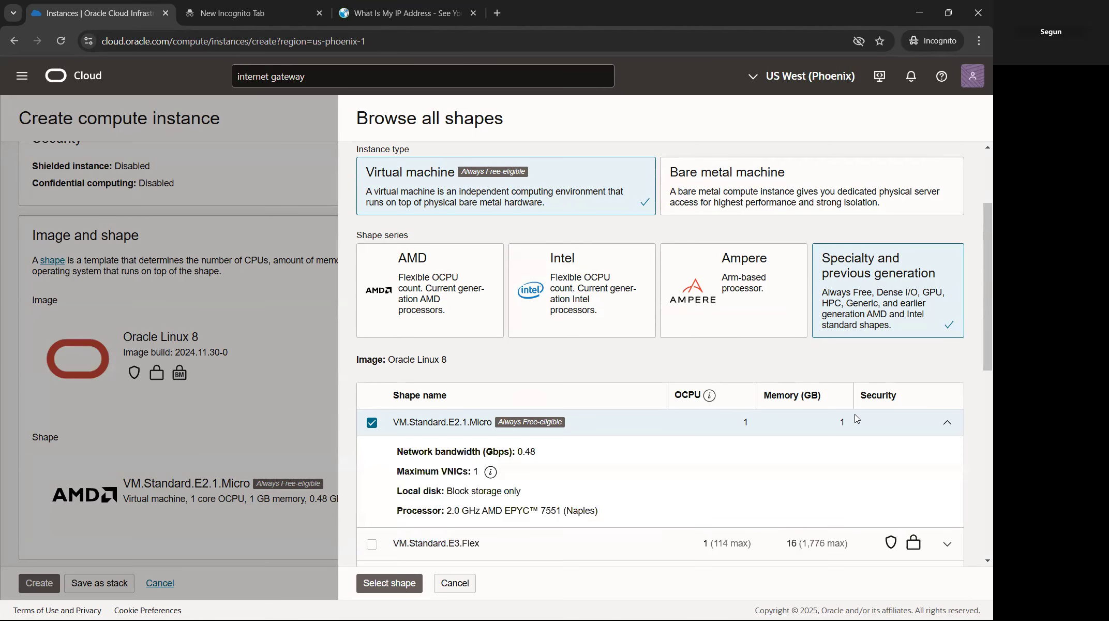
left_click(253, 178)
Step: Start saving the instance's generated SSH private key and set its file name to finance.key
scroll(312, 393, "down", 5)
scroll(312, 393, "down", 3)
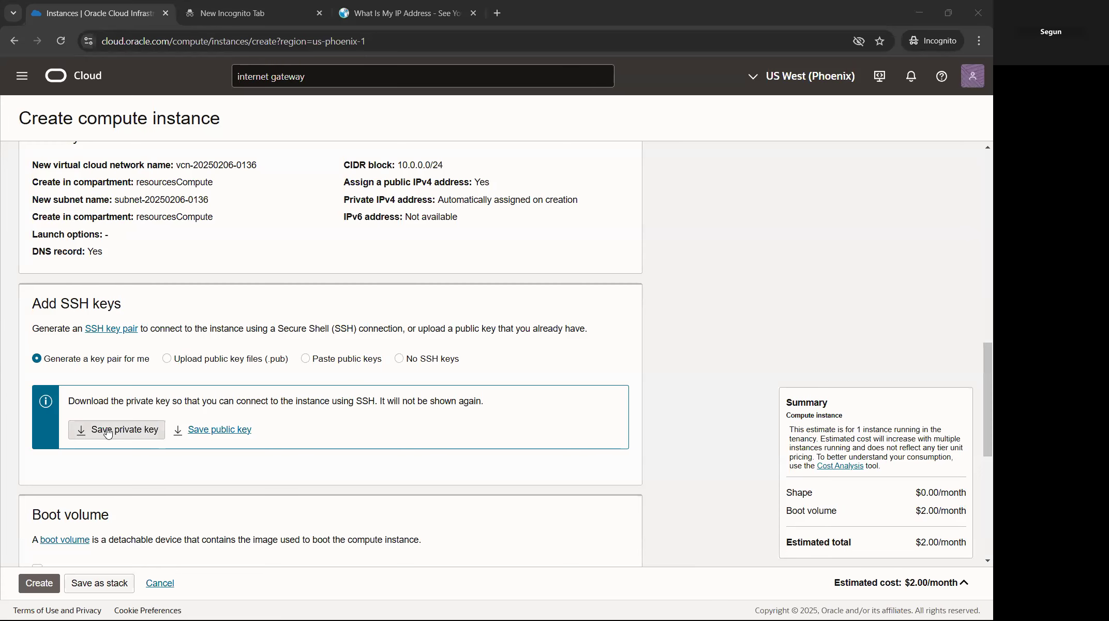
left_click(115, 431)
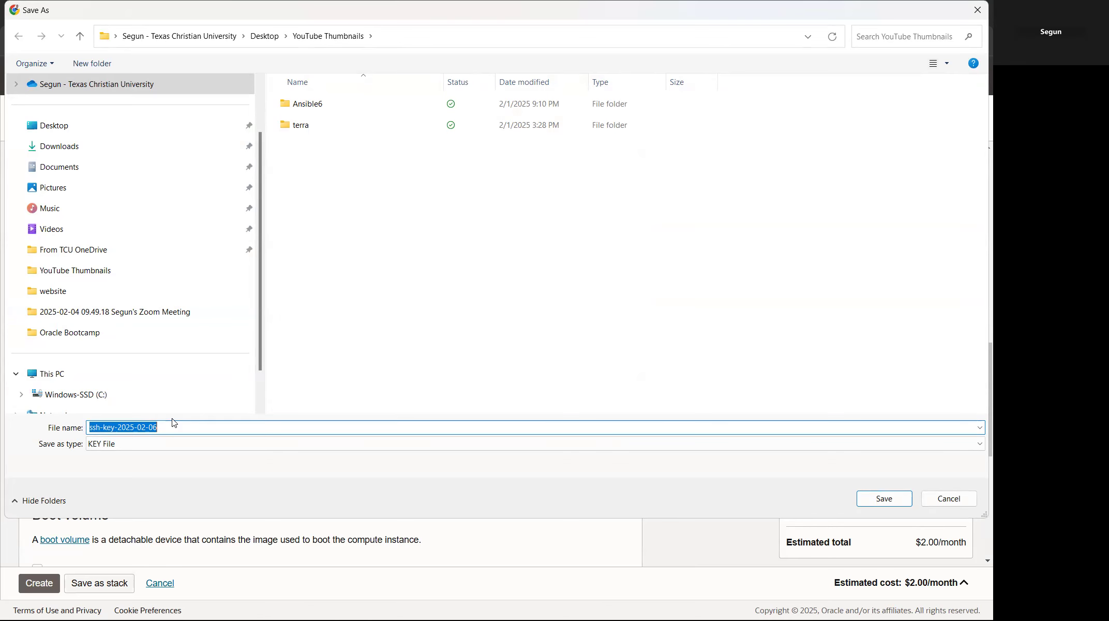
type("finance")
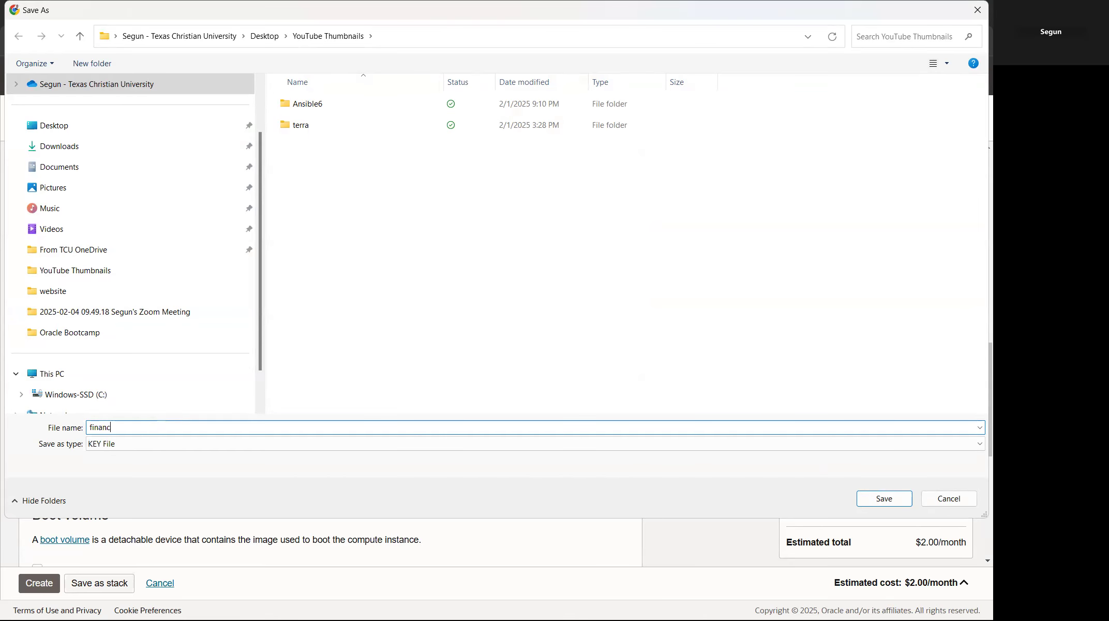
type("-private")
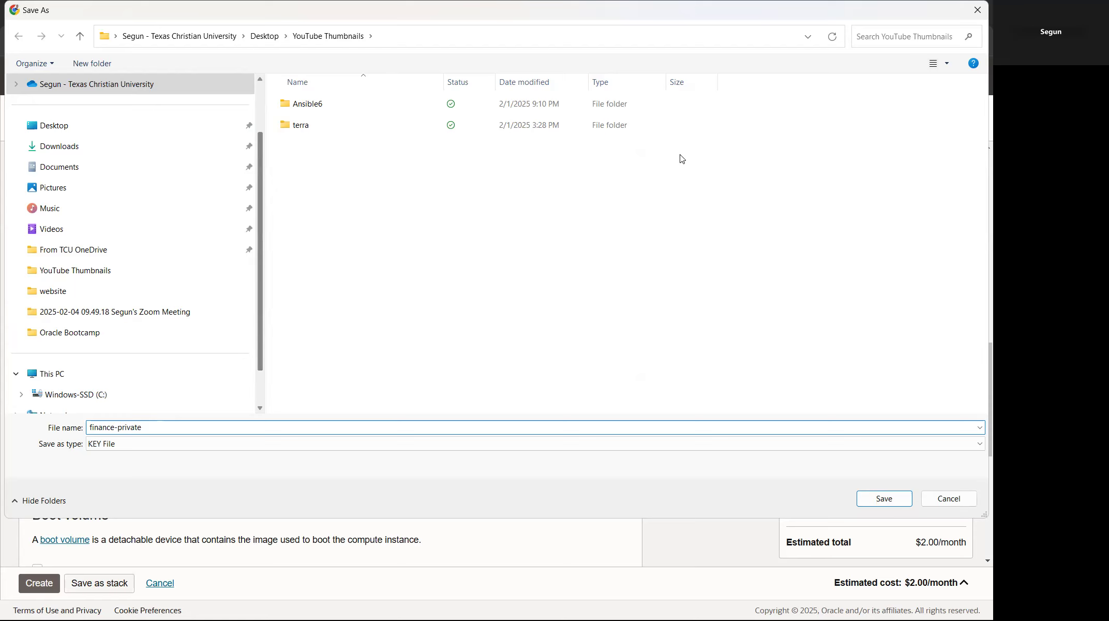
key("BackSpace")
key("BackSpace")
key("BackSpace")
key("BackSpace")
key("BackSpace")
key("BackSpace")
key("BackSpace")
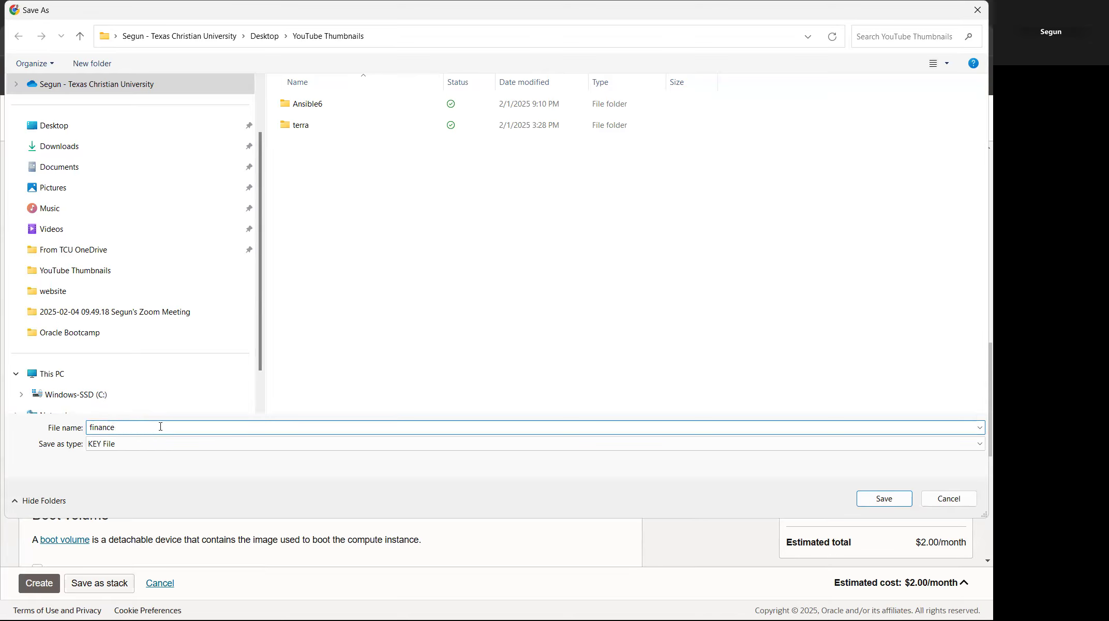
type("key")
Step: Save the private key finance.key in the AWS folder of the Windows user's home directory on the C: drive
scroll(70, 316, "down", 1)
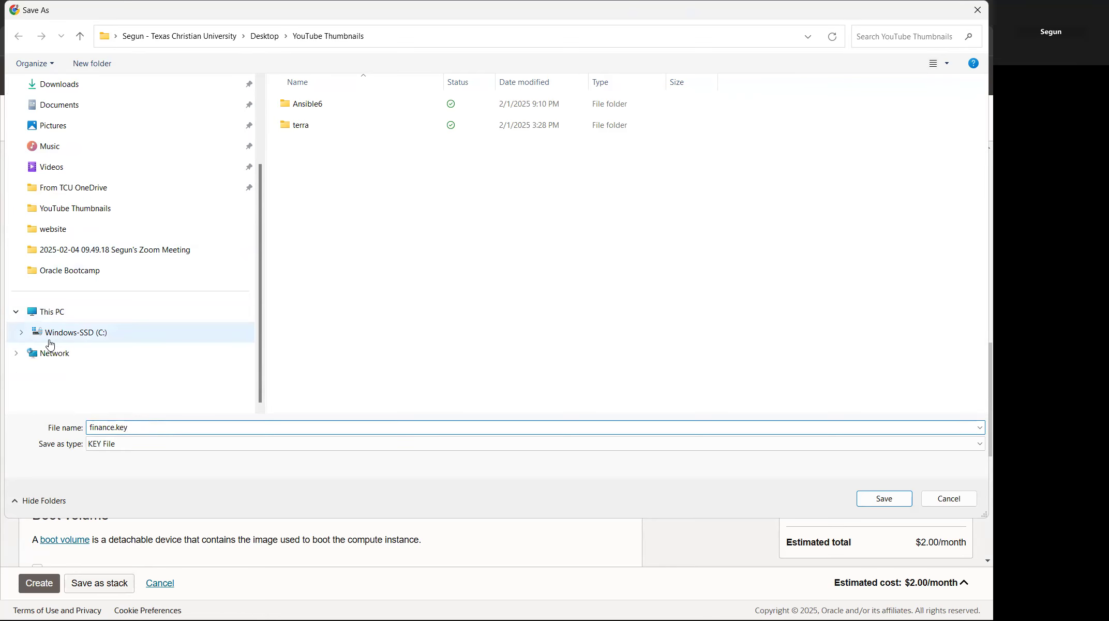
left_click(84, 333)
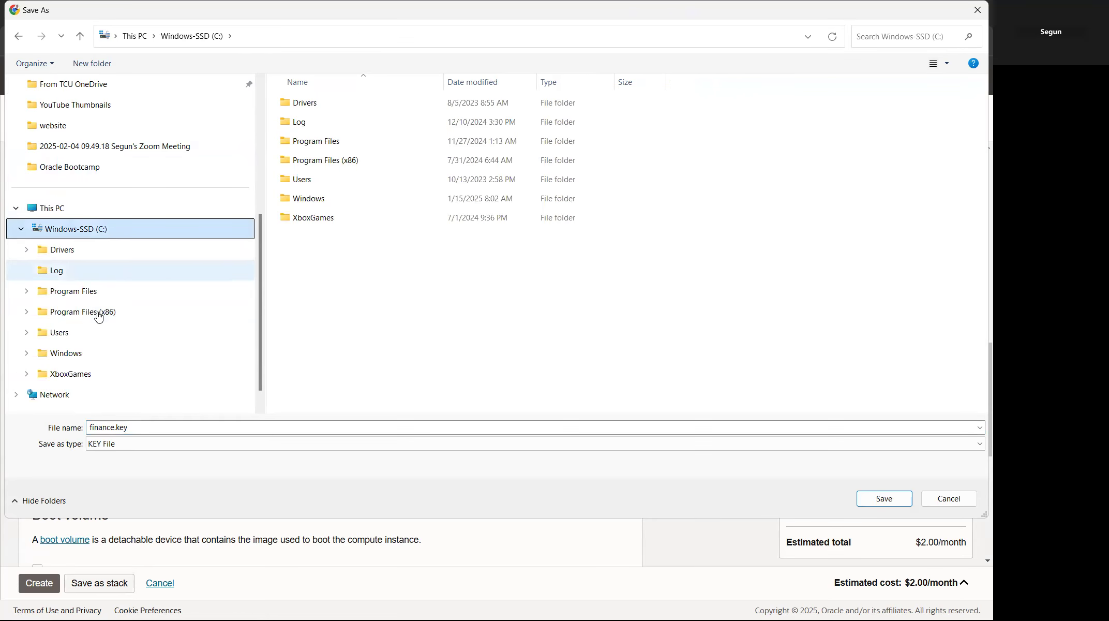
left_click(65, 334)
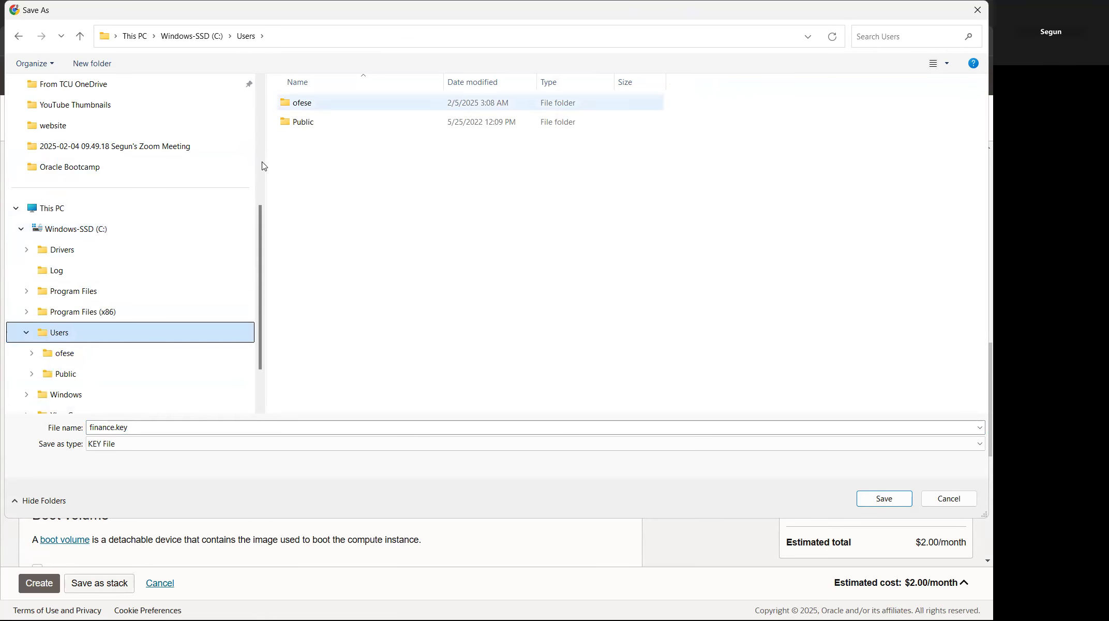
double_click(303, 102)
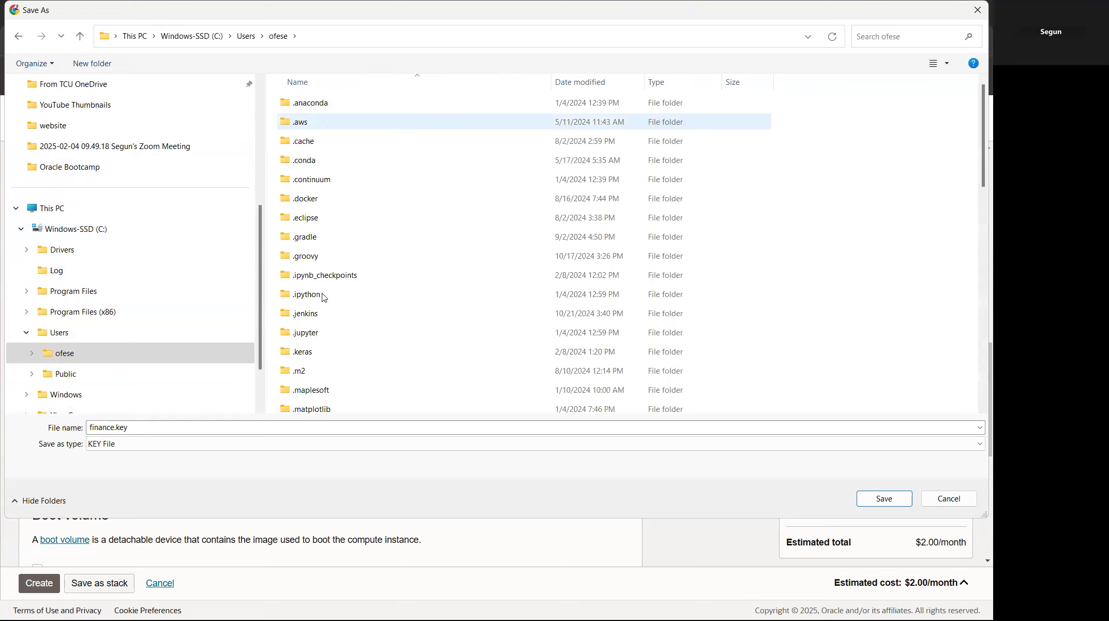
scroll(323, 296, "down", 6)
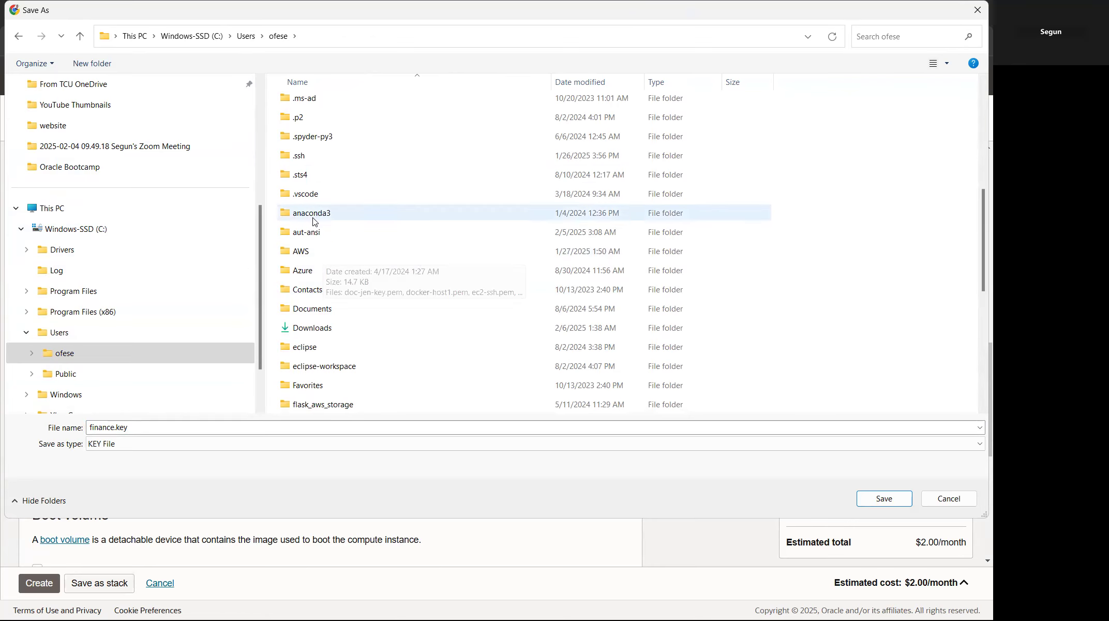
left_click(314, 253)
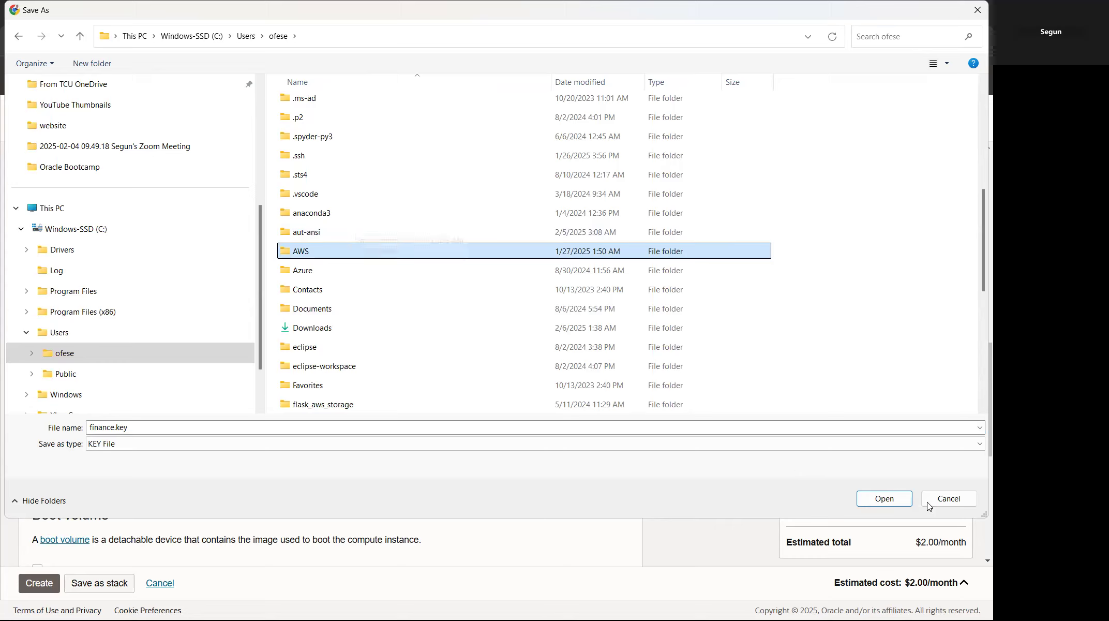
left_click(891, 504)
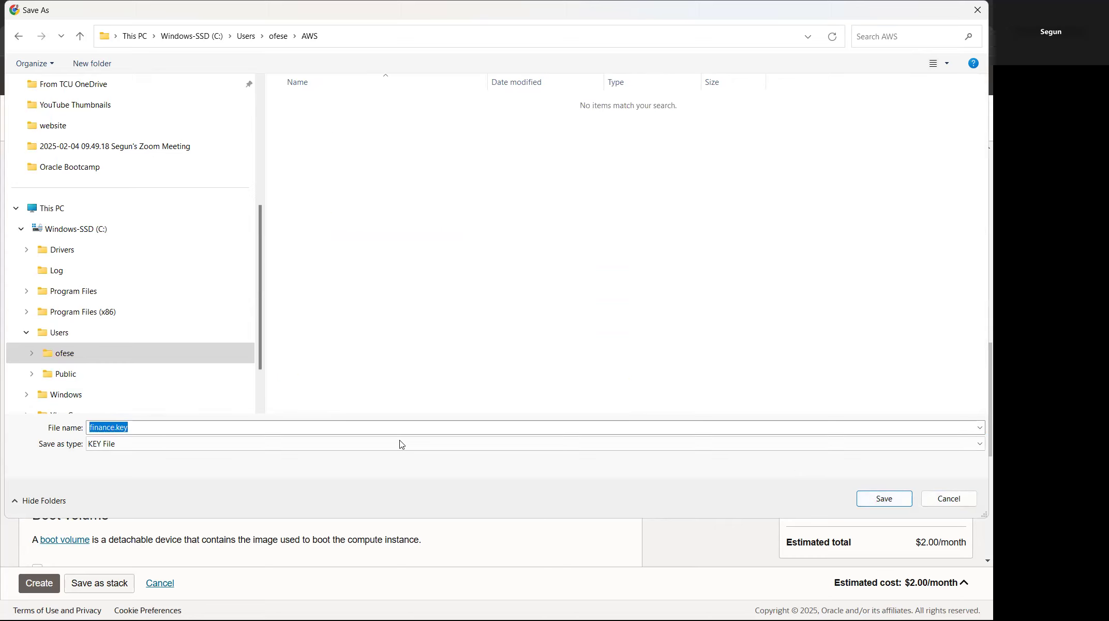
left_click(877, 499)
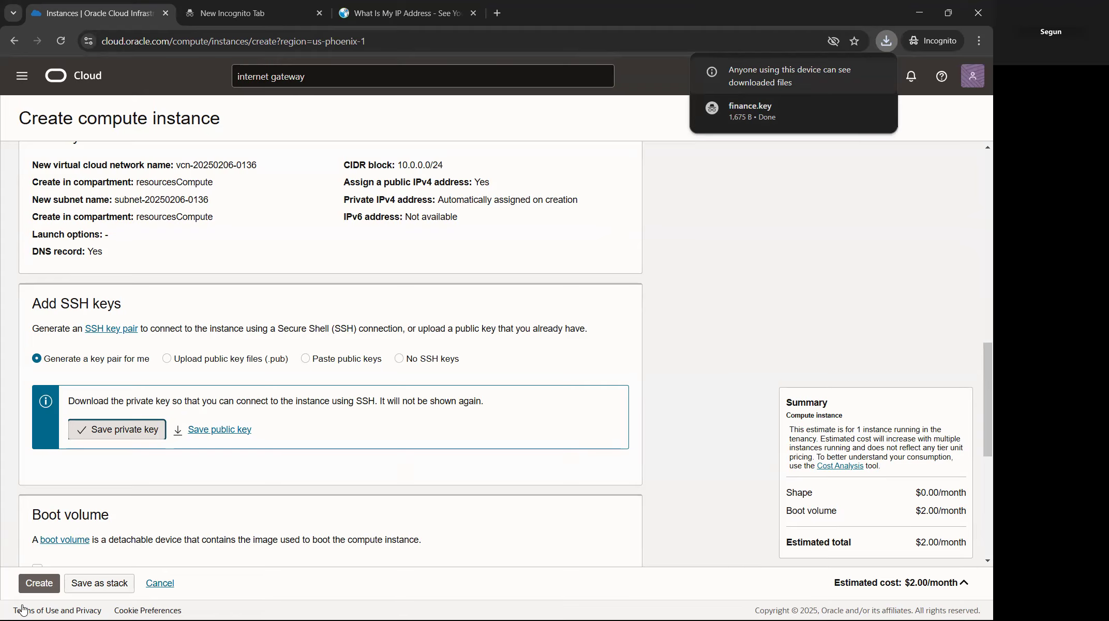
Step: Switch to a maximized Git Bash terminal, enlarge its text and change the directory to AWS
left_click(212, 600)
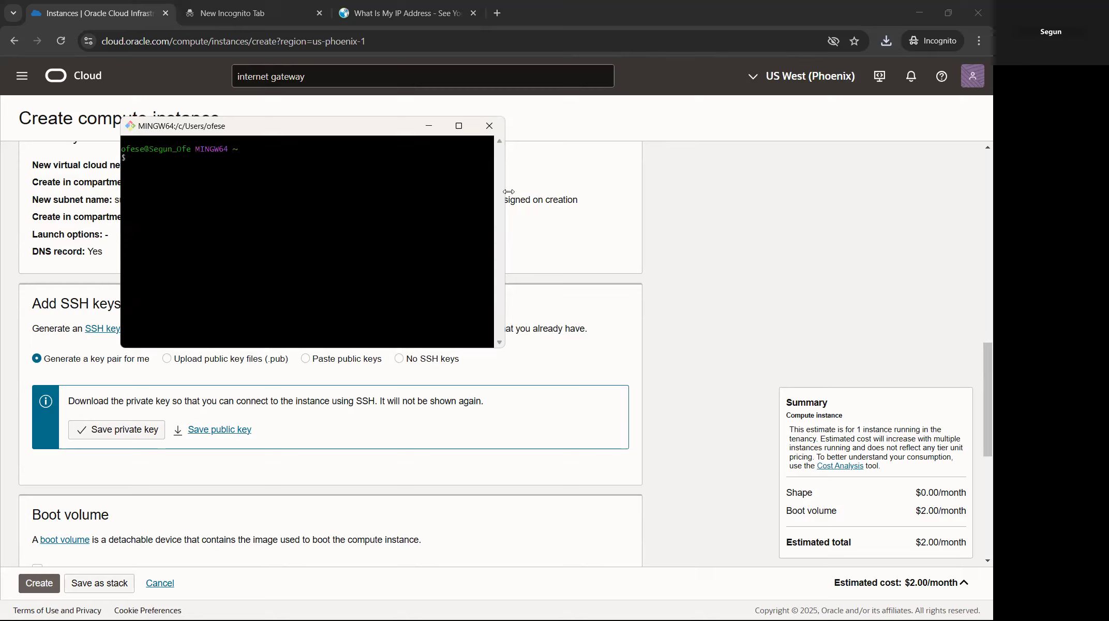
left_click(459, 126)
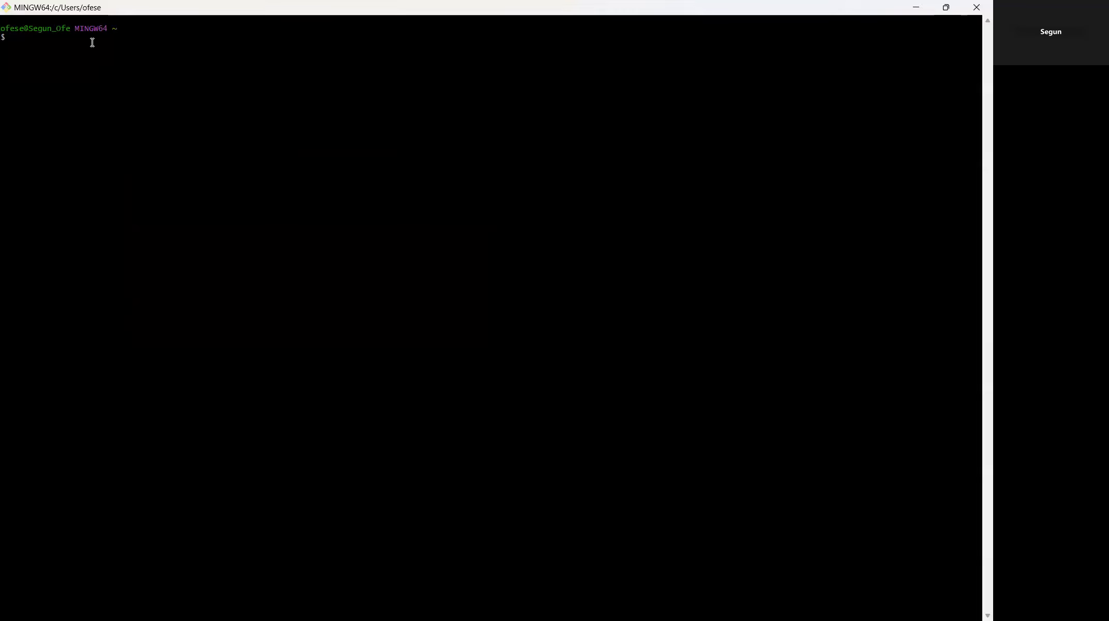
scroll(92, 42, "up", 3)
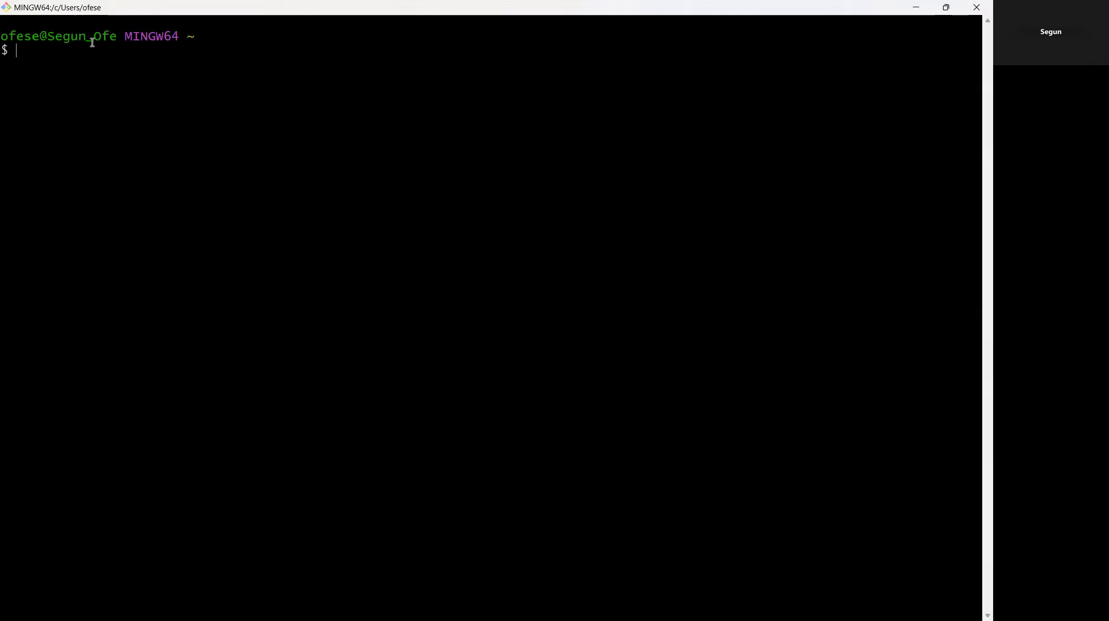
type("cd AWS")
key("Return")
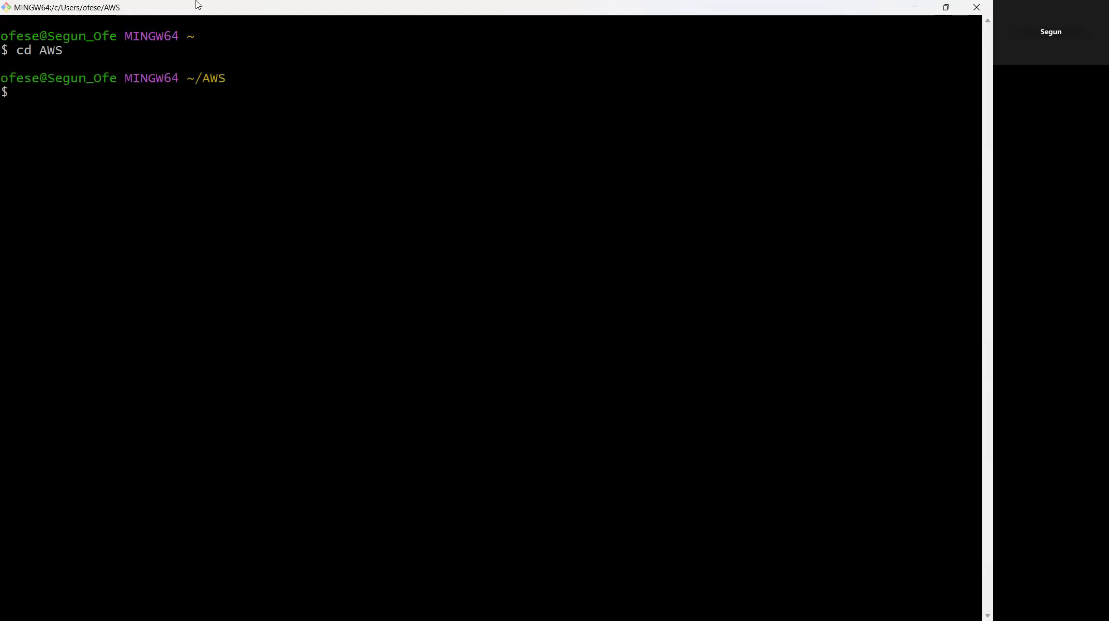
Step: List the AWS directory's files, highlight finance.key, begin an ssh -i command and return to the browser
type("ls")
key("Return")
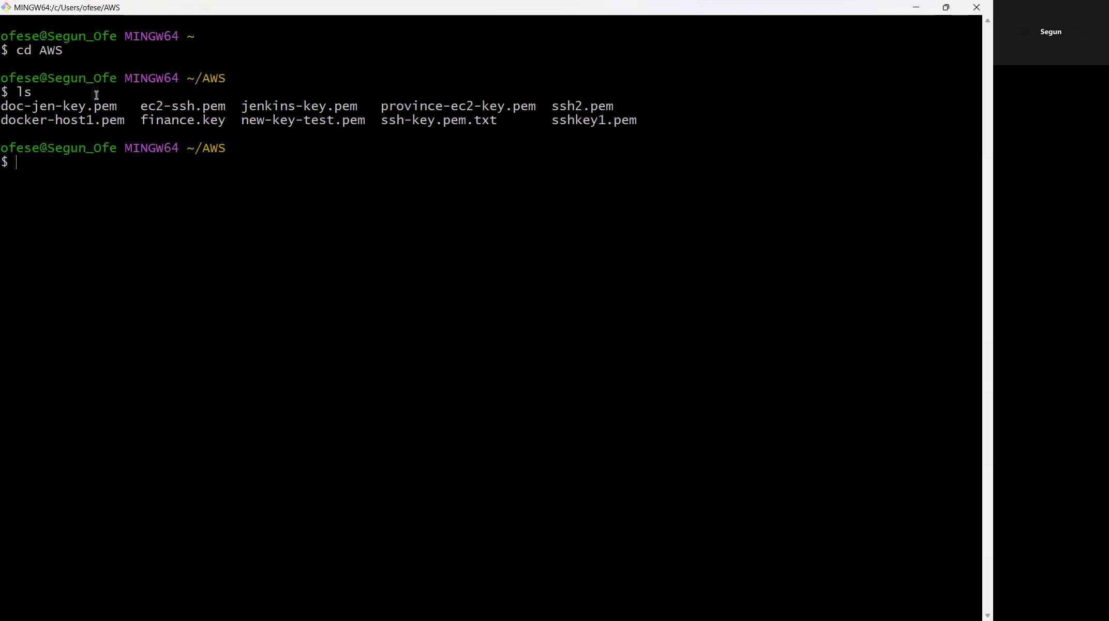
left_click_drag(142, 121, 232, 120)
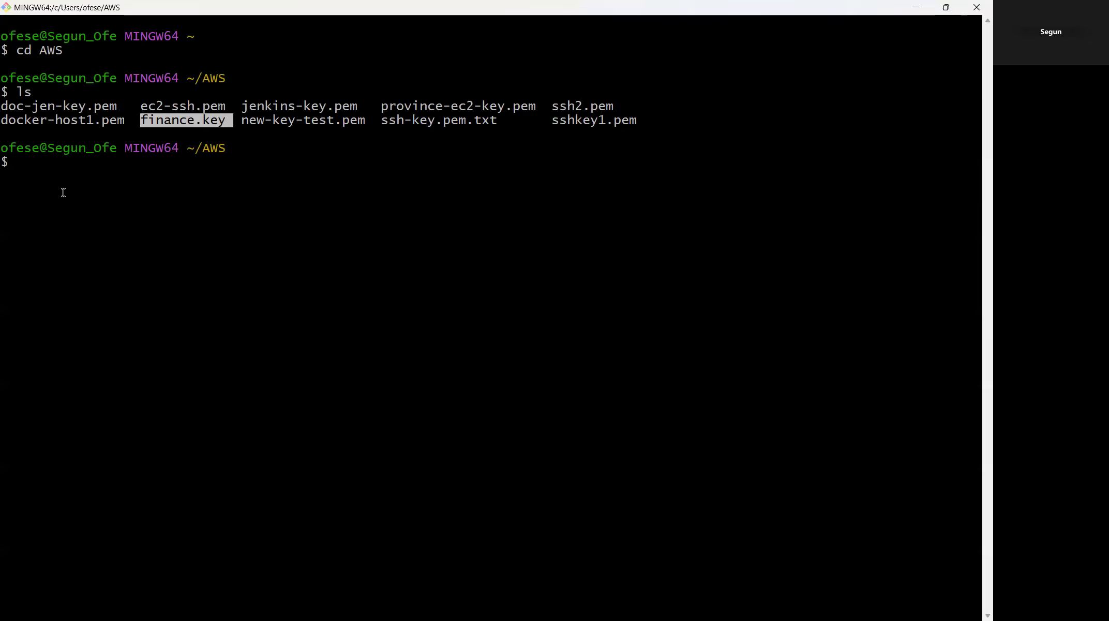
type("ssh -i")
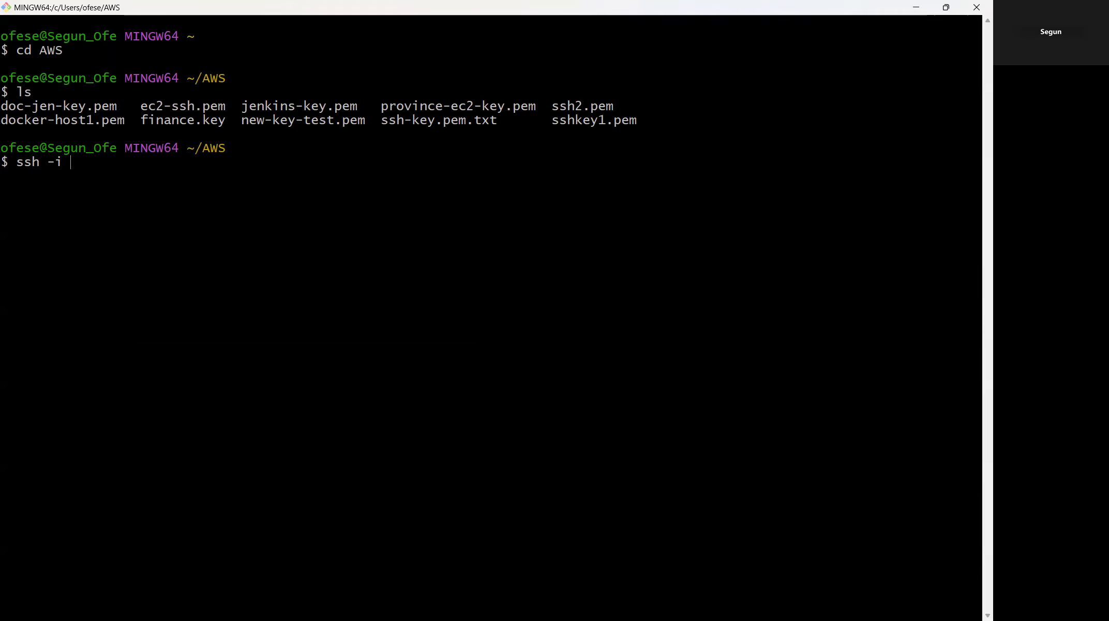
left_click(916, 8)
Step: Review the instance form's boot volume, block volume, placement, security, image, shape, VNIC and SSH key settings
scroll(321, 399, "down", 5)
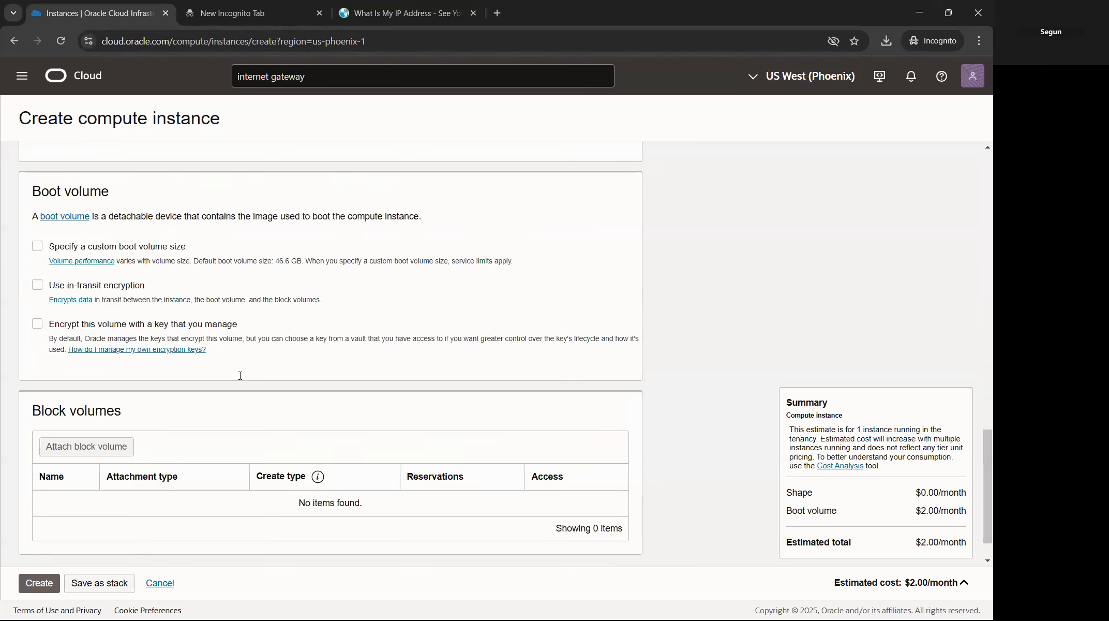
scroll(103, 227, "down", 1)
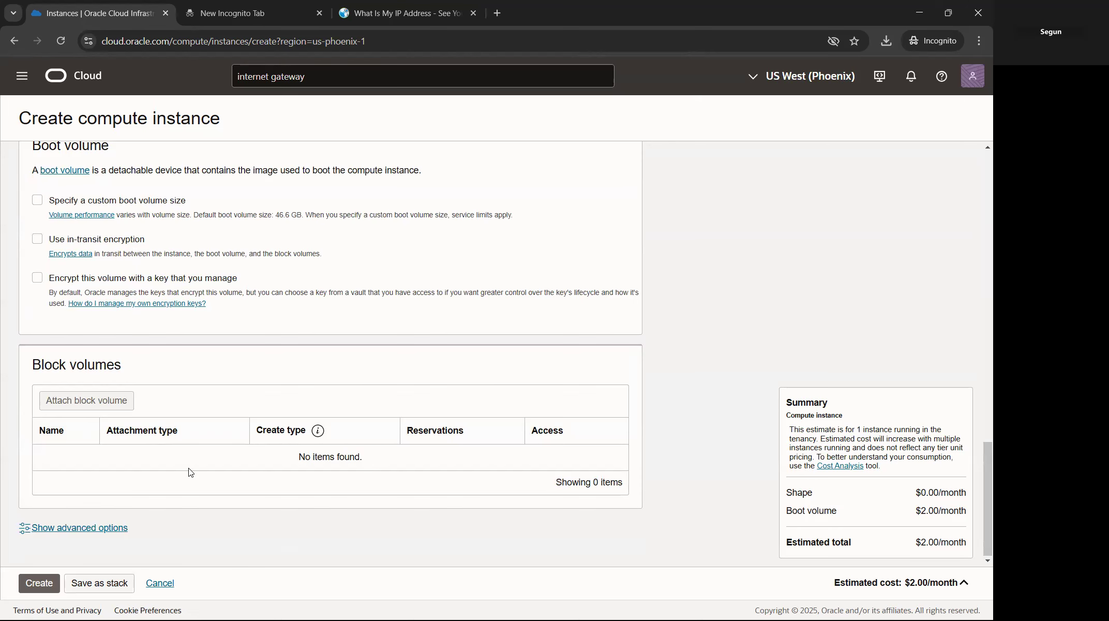
scroll(191, 472, "up", 7)
scroll(235, 401, "down", 7)
scroll(348, 278, "up", 7)
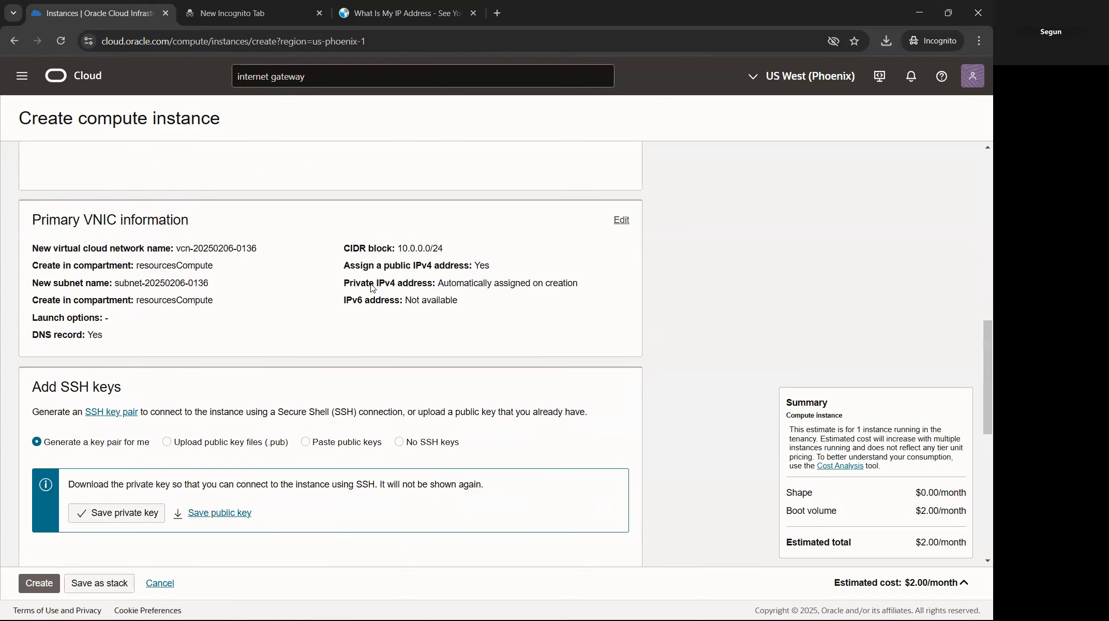
scroll(223, 329, "down", 7)
scroll(240, 334, "up", 10)
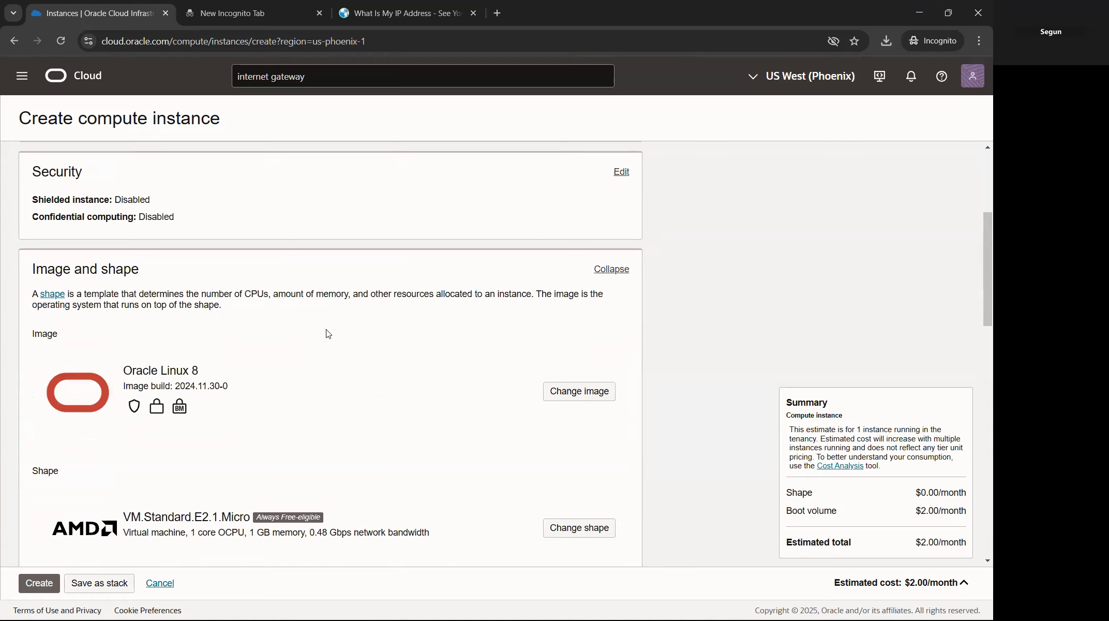
scroll(327, 334, "up", 5)
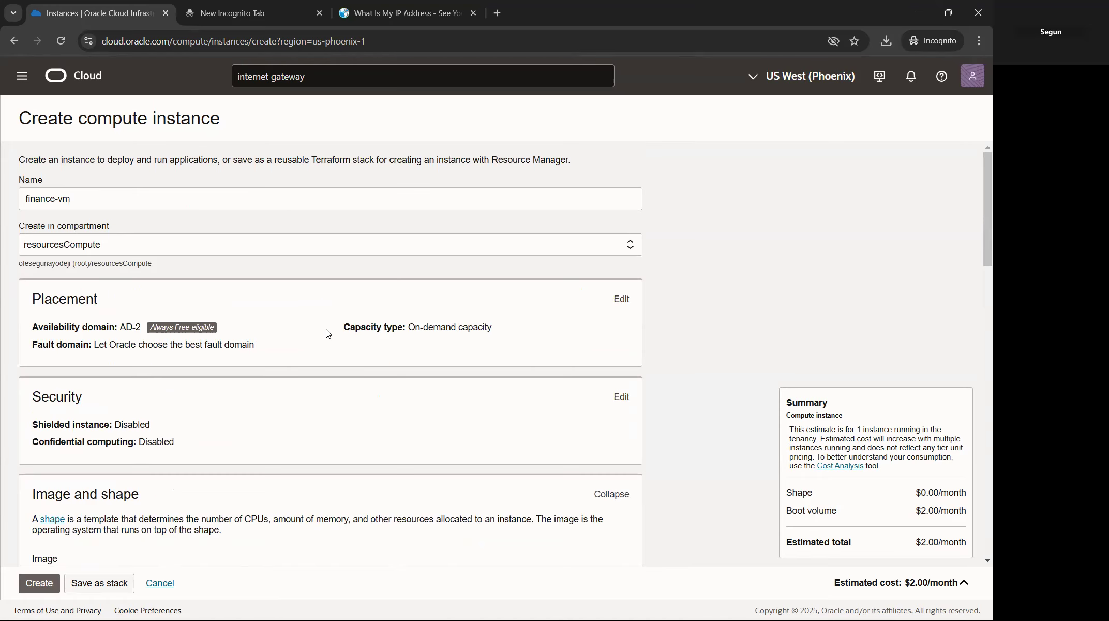
scroll(208, 295, "down", 2)
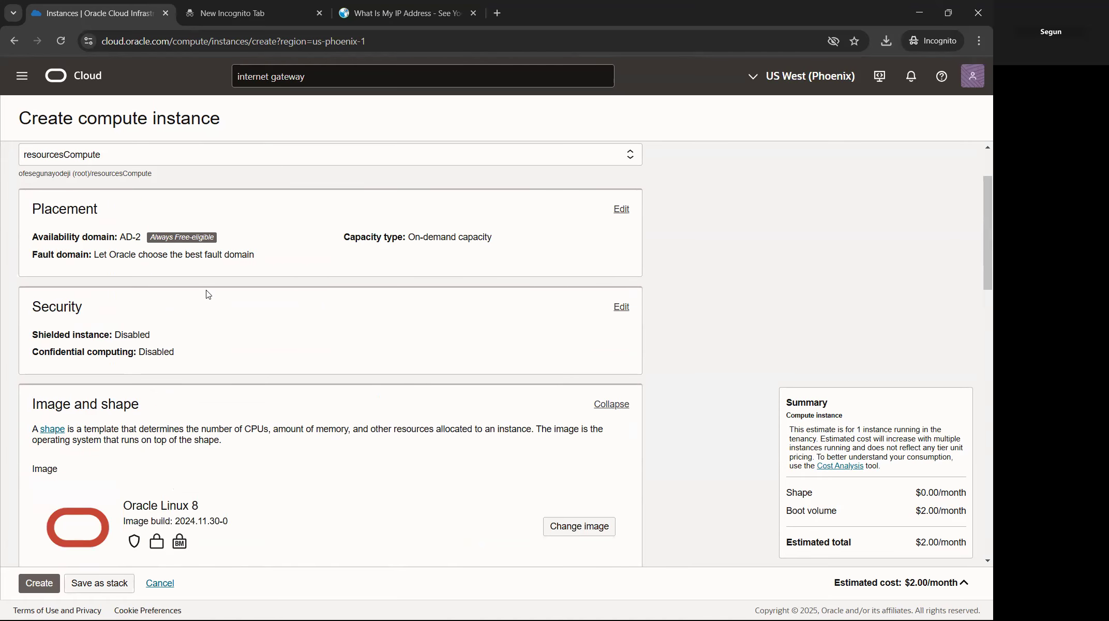
scroll(208, 294, "down", 2)
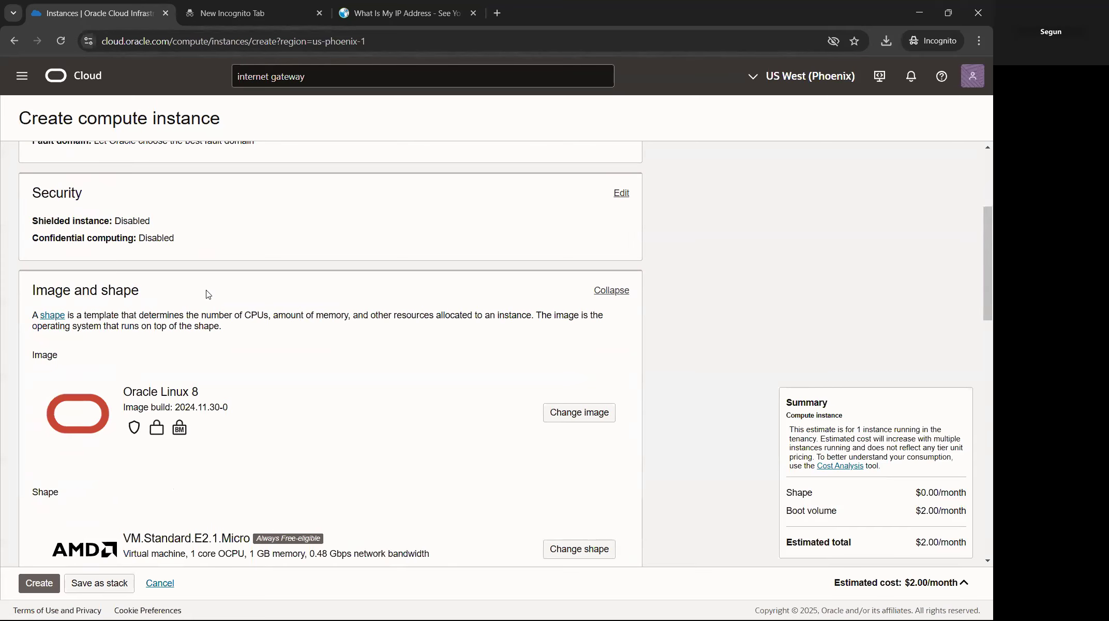
scroll(207, 294, "down", 3)
scroll(210, 303, "down", 2)
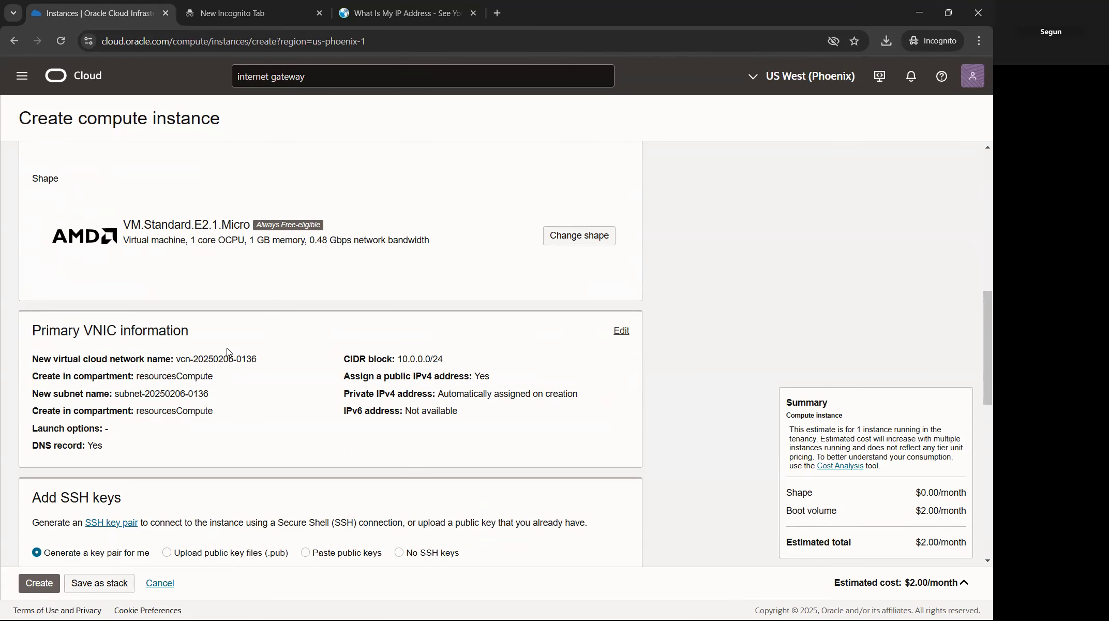
scroll(285, 316, "down", 2)
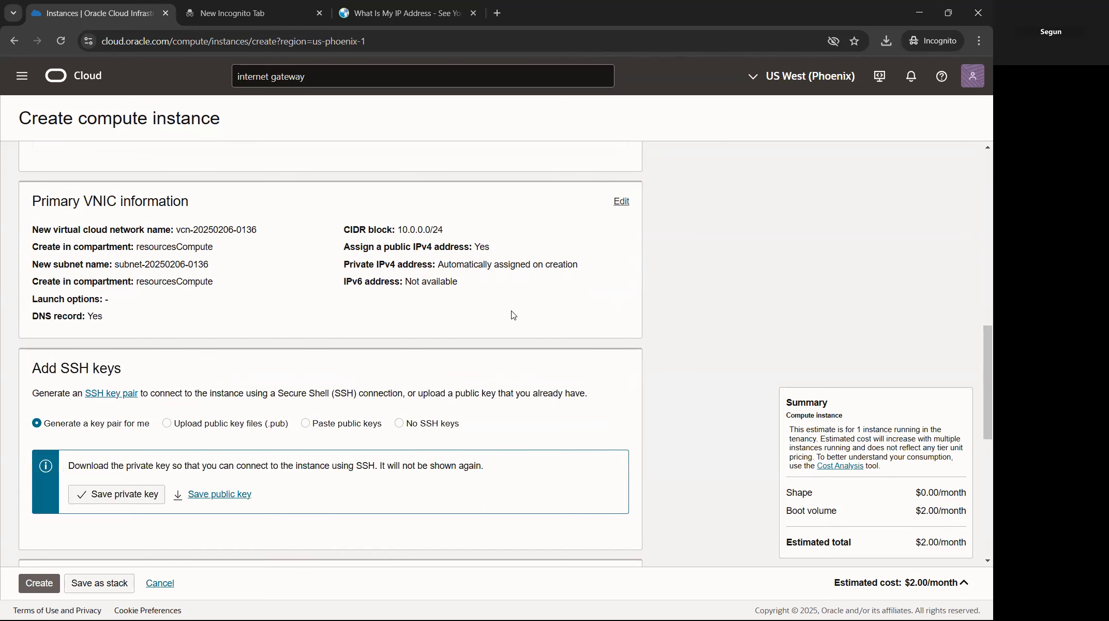
Step: Edit the primary VNIC to use the existing network vcn-mod3 from the resourcesNetworking compartment
scroll(514, 316, "up", 3)
left_click(622, 397)
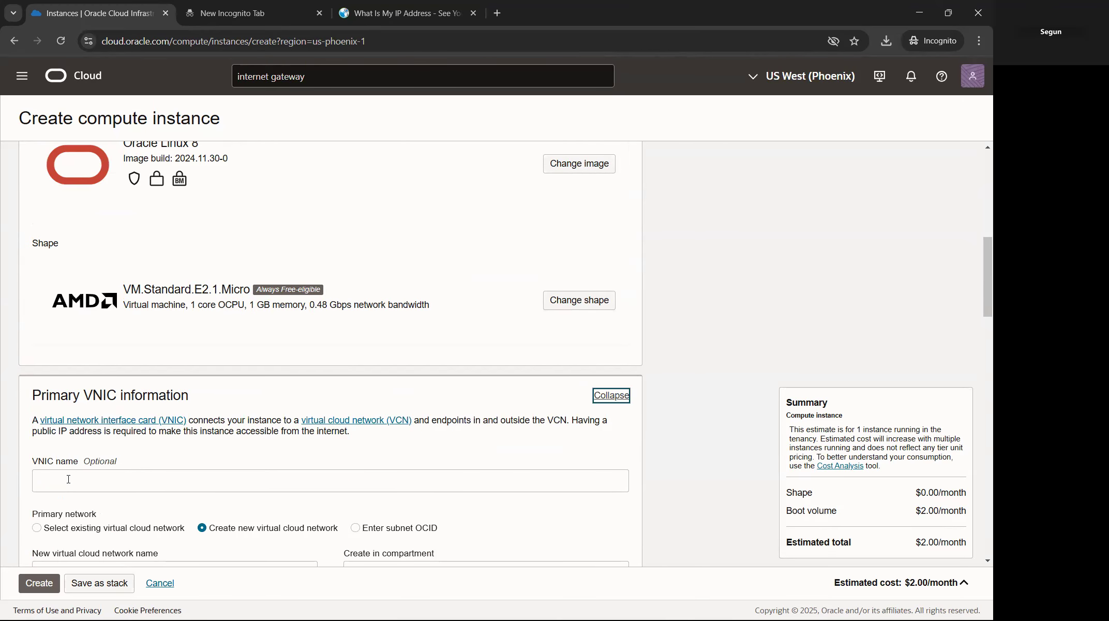
scroll(113, 422, "down", 2)
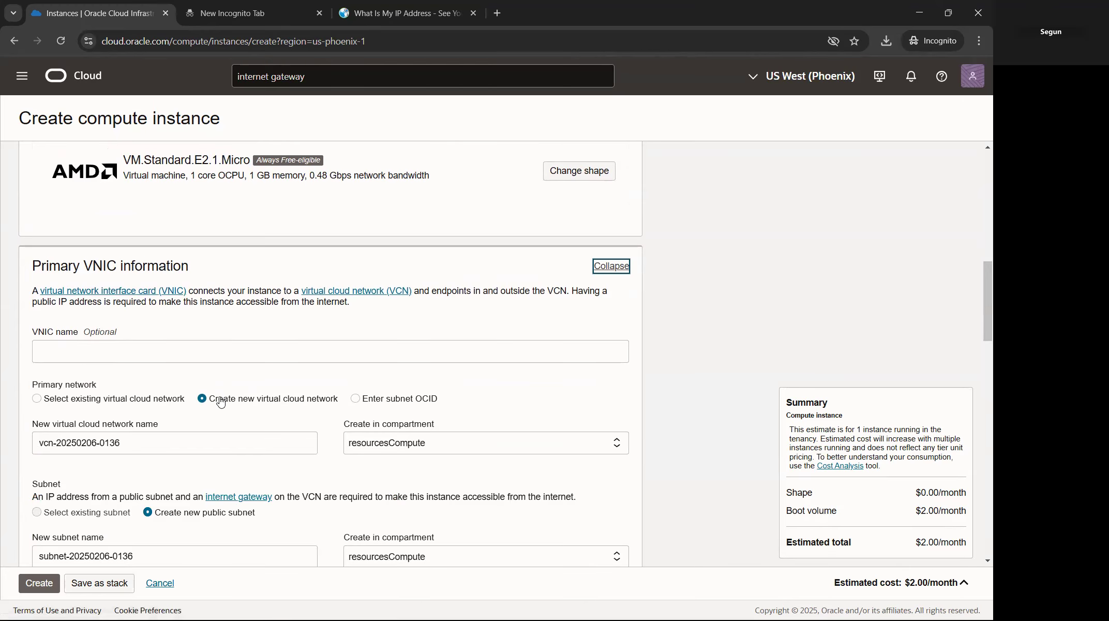
left_click(37, 399)
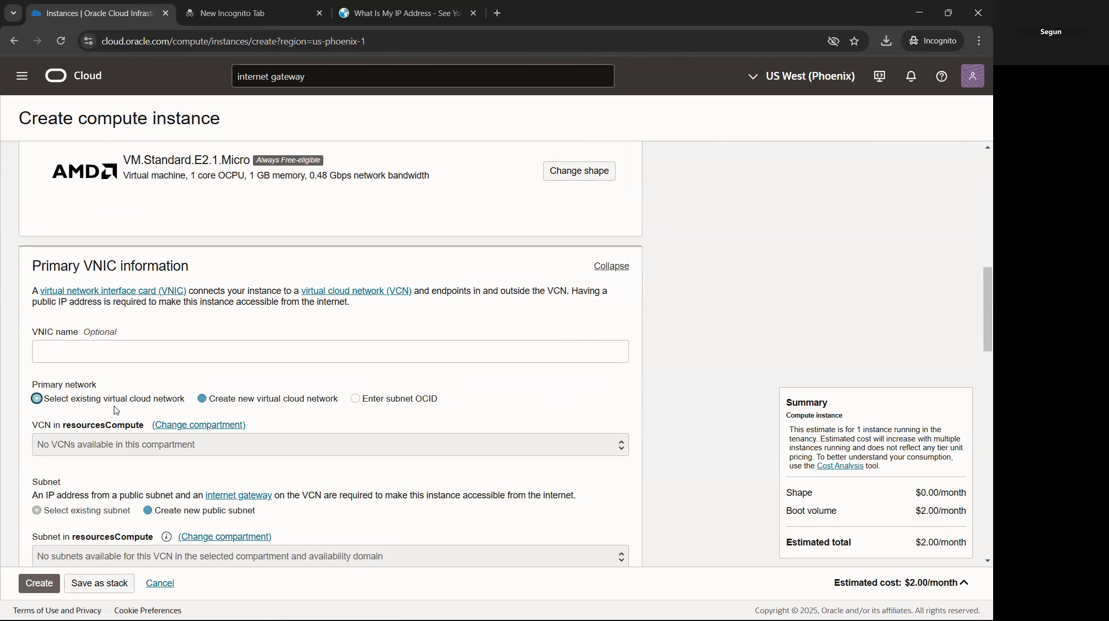
left_click(184, 426)
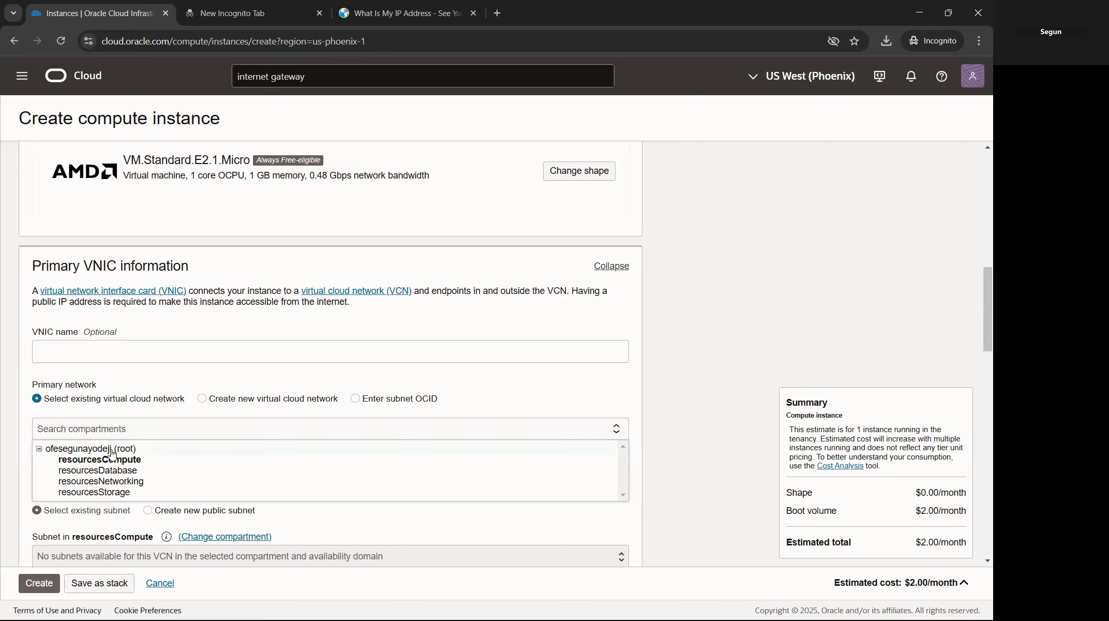
left_click(111, 481)
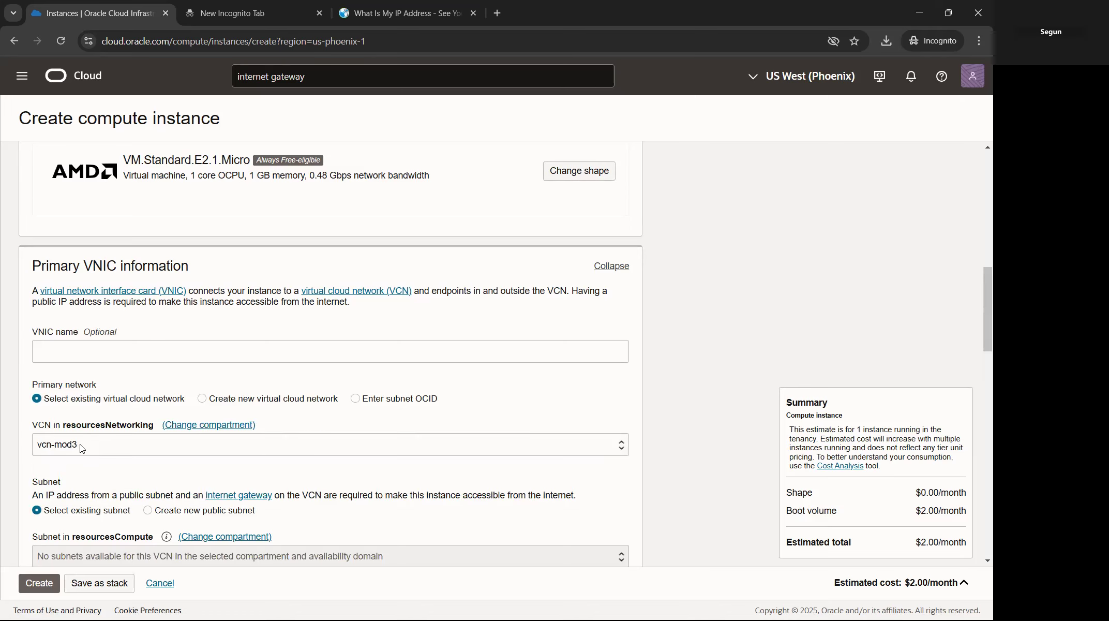
Step: Set the subnet compartment to resourcesNetworking and choose the public finance-subnet (regional) for the instance
scroll(127, 350, "down", 3)
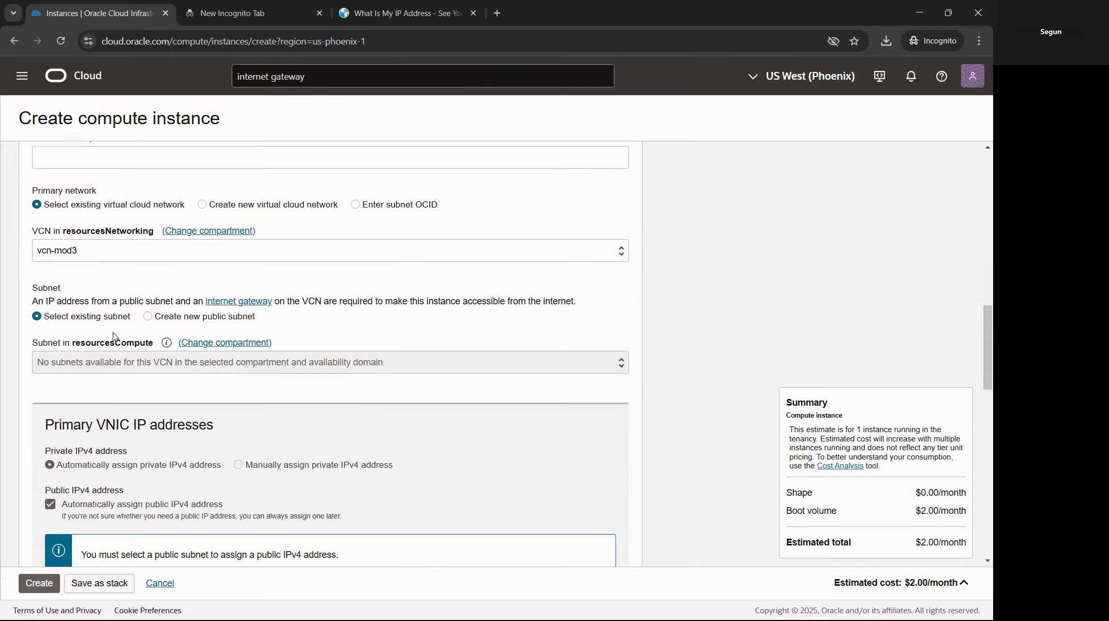
left_click(207, 350)
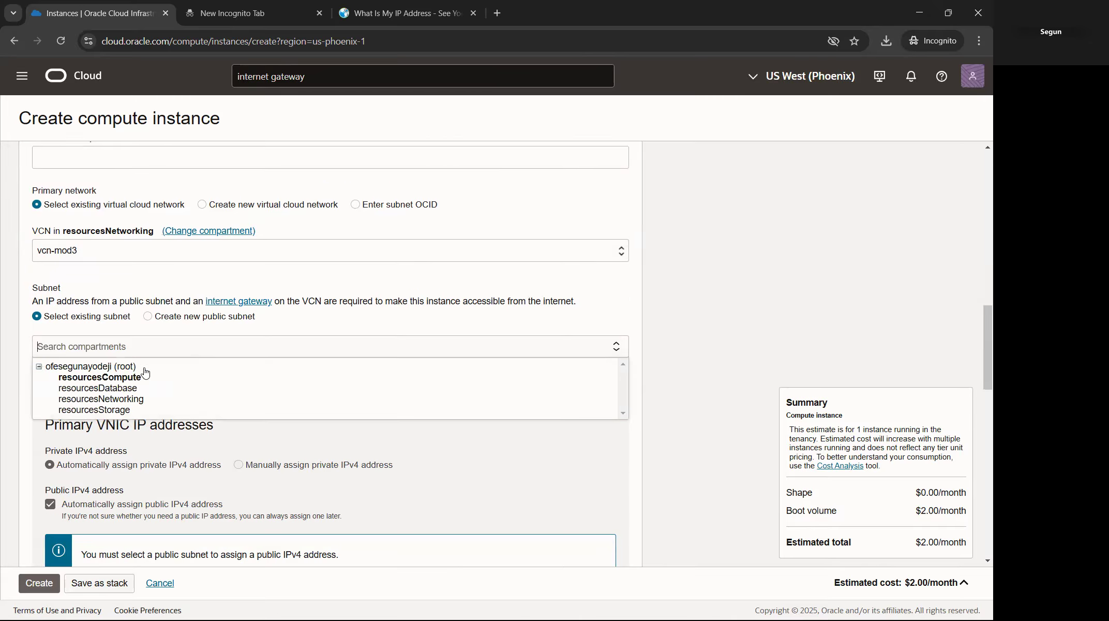
left_click(118, 406)
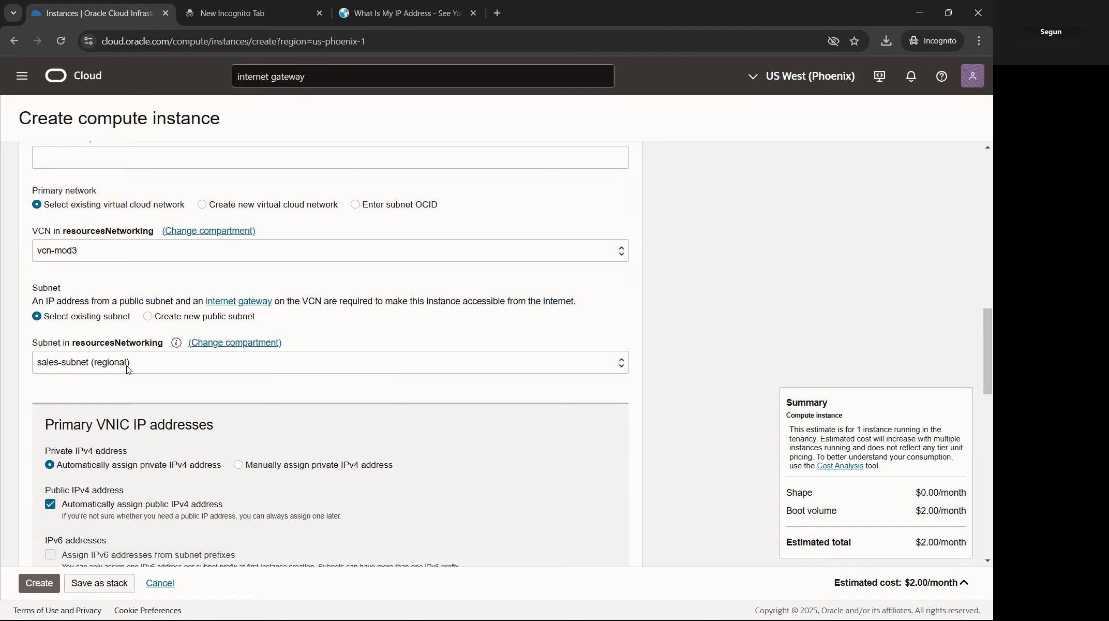
left_click(93, 365)
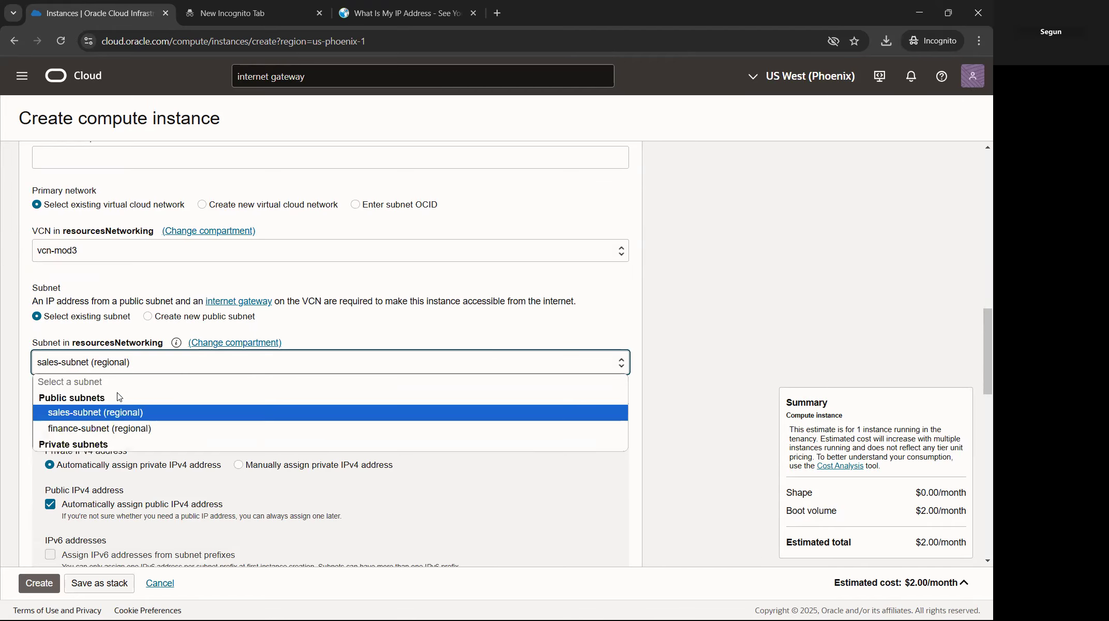
left_click(98, 428)
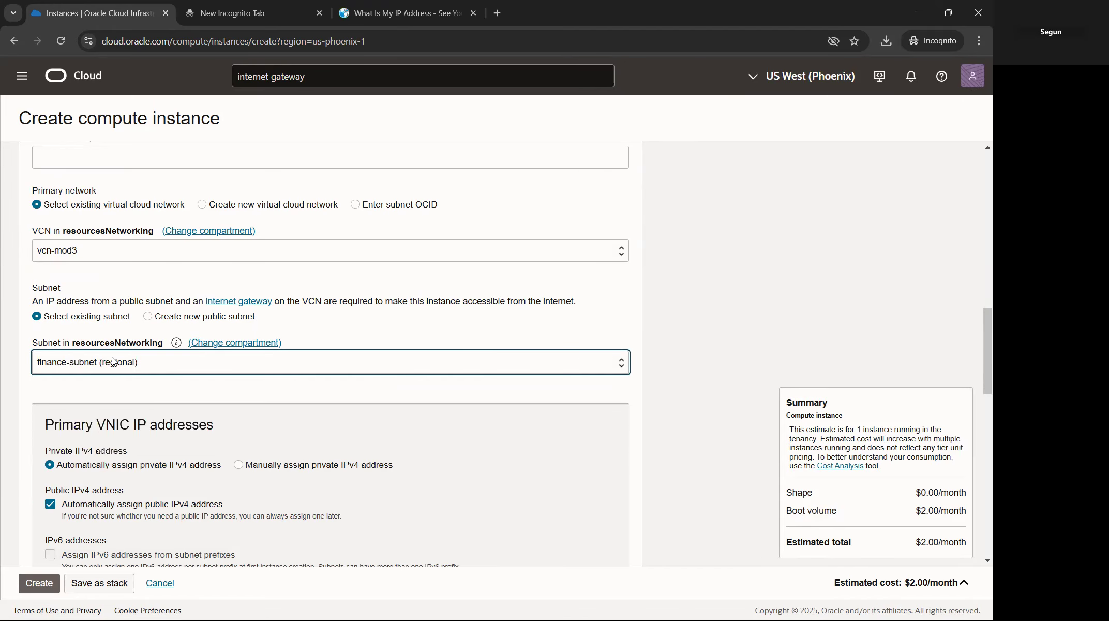
scroll(143, 345, "down", 3)
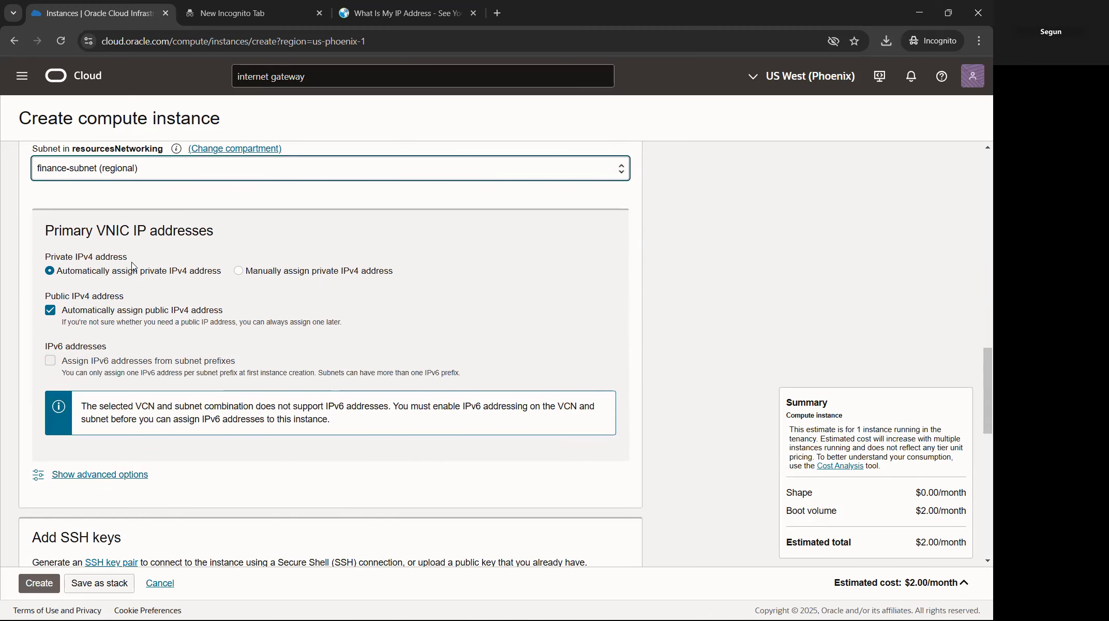
Step: Review the instance form's name, compartment, placement, image, network, subnet, public IPv4 and SSH key settings
scroll(160, 267, "down", 7)
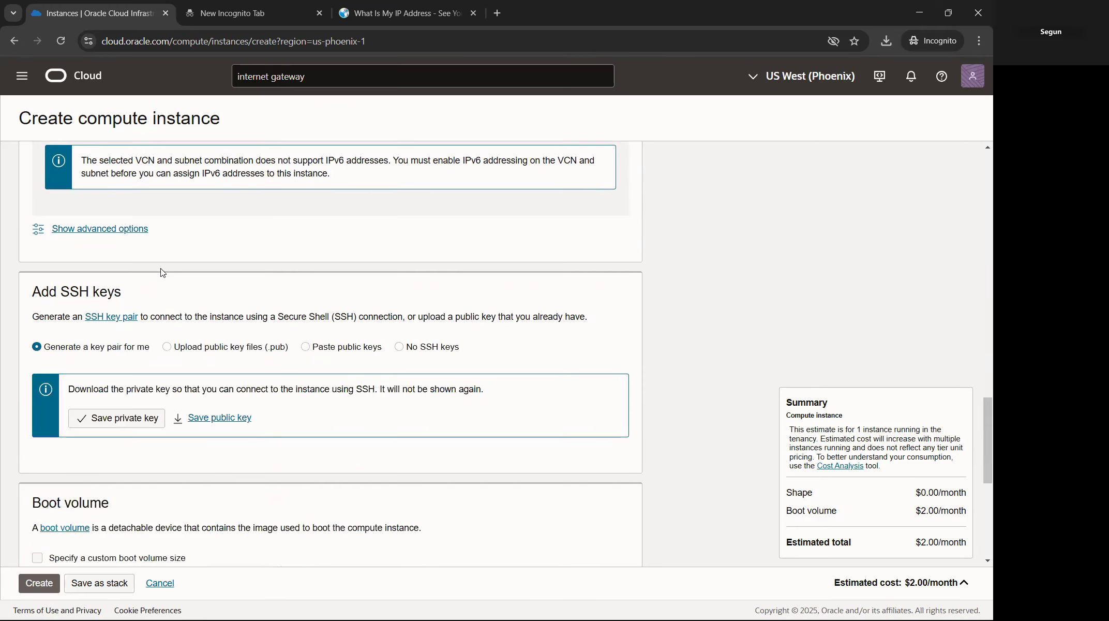
scroll(162, 276, "down", 3)
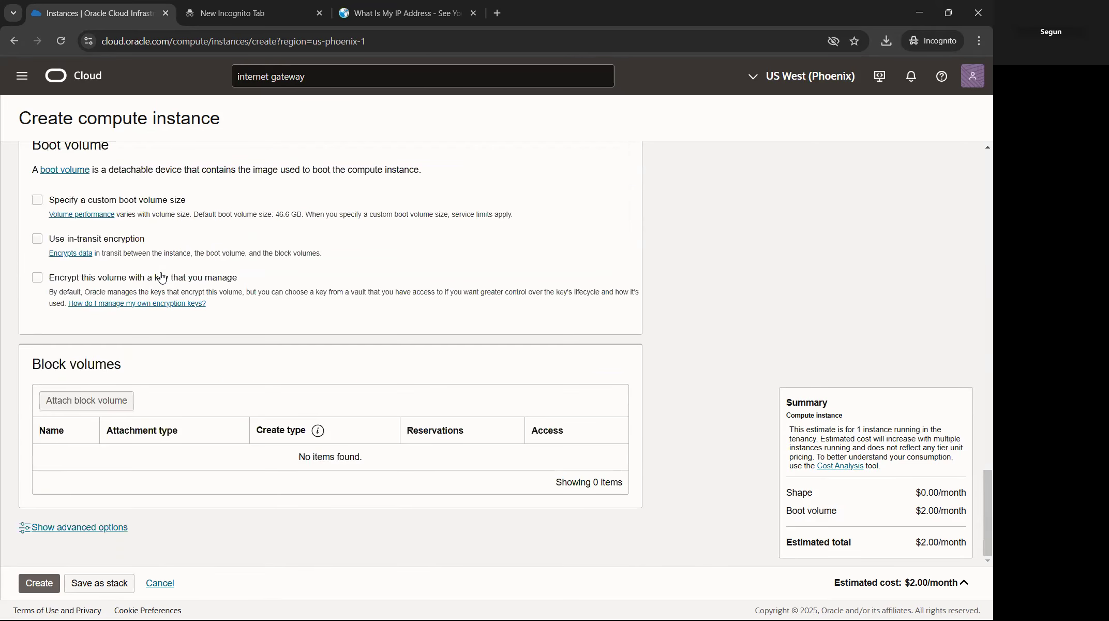
scroll(162, 272, "up", 10)
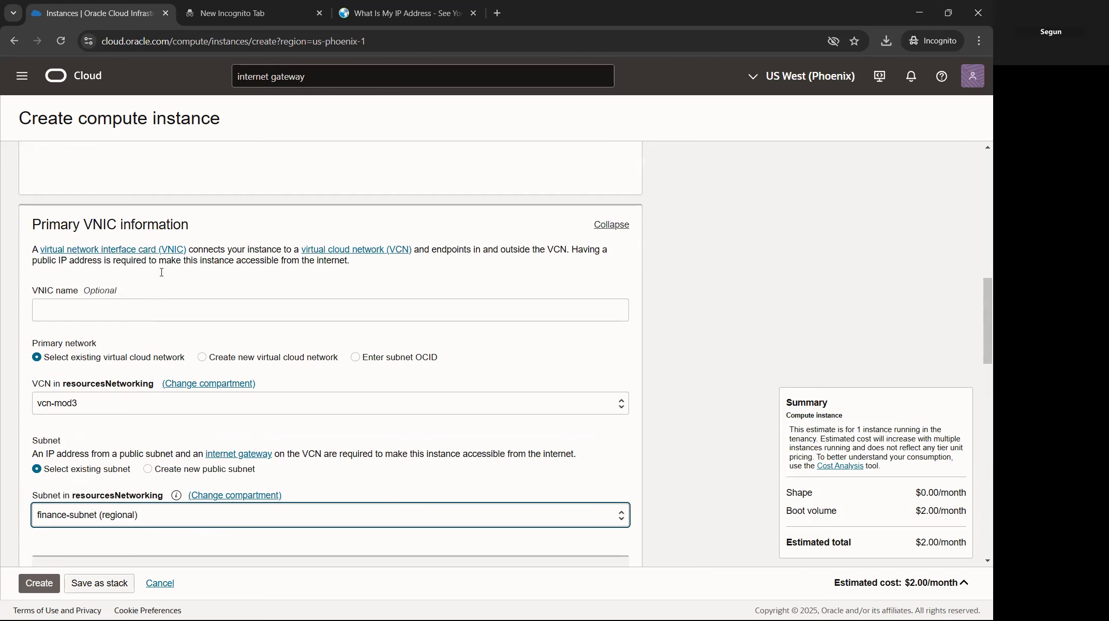
scroll(311, 317, "up", 5)
scroll(310, 316, "up", 2)
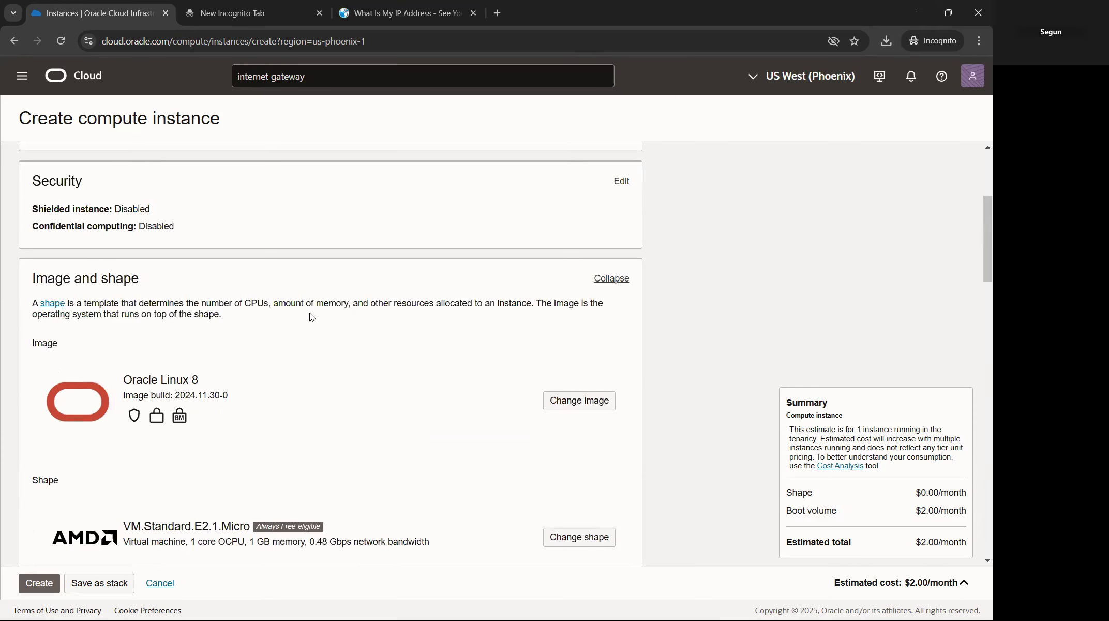
scroll(310, 317, "up", 1)
scroll(311, 317, "up", 3)
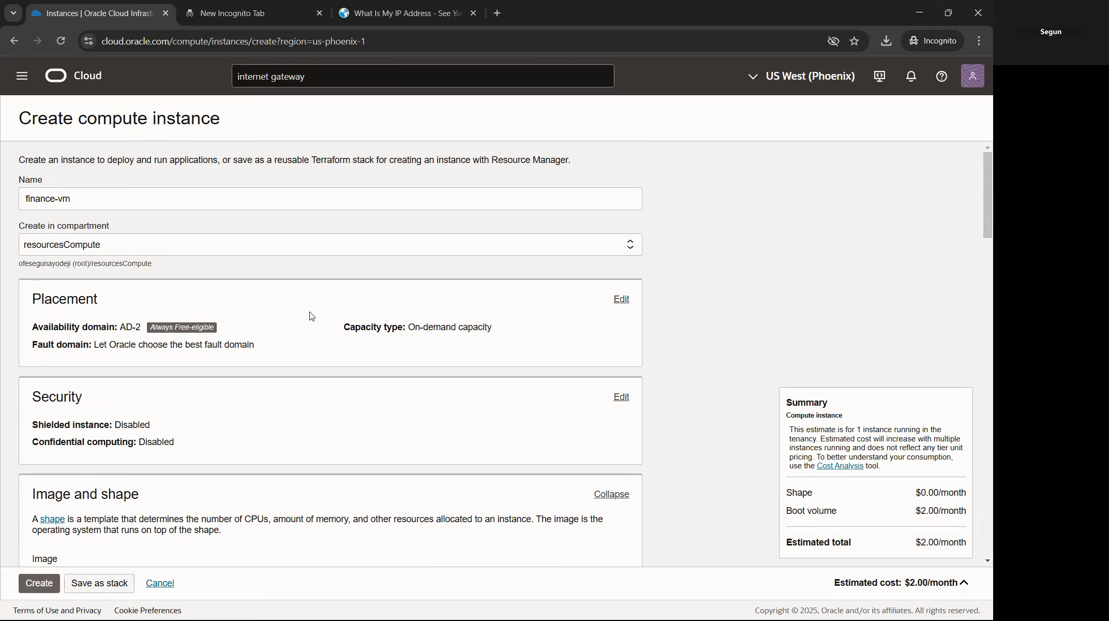
scroll(191, 269, "down", 12)
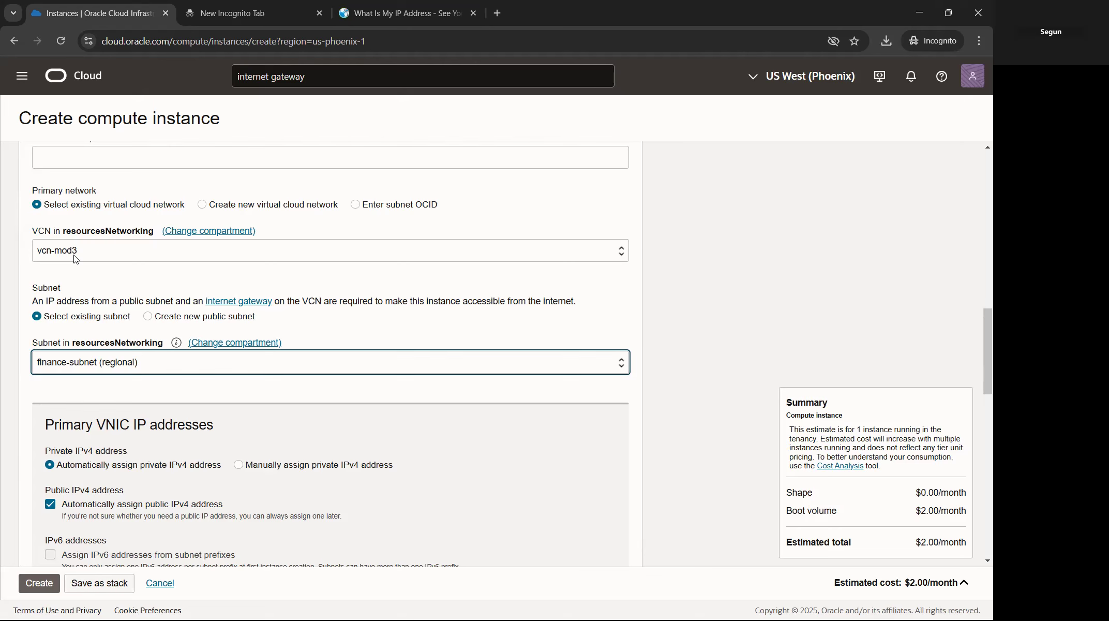
scroll(154, 293, "down", 4)
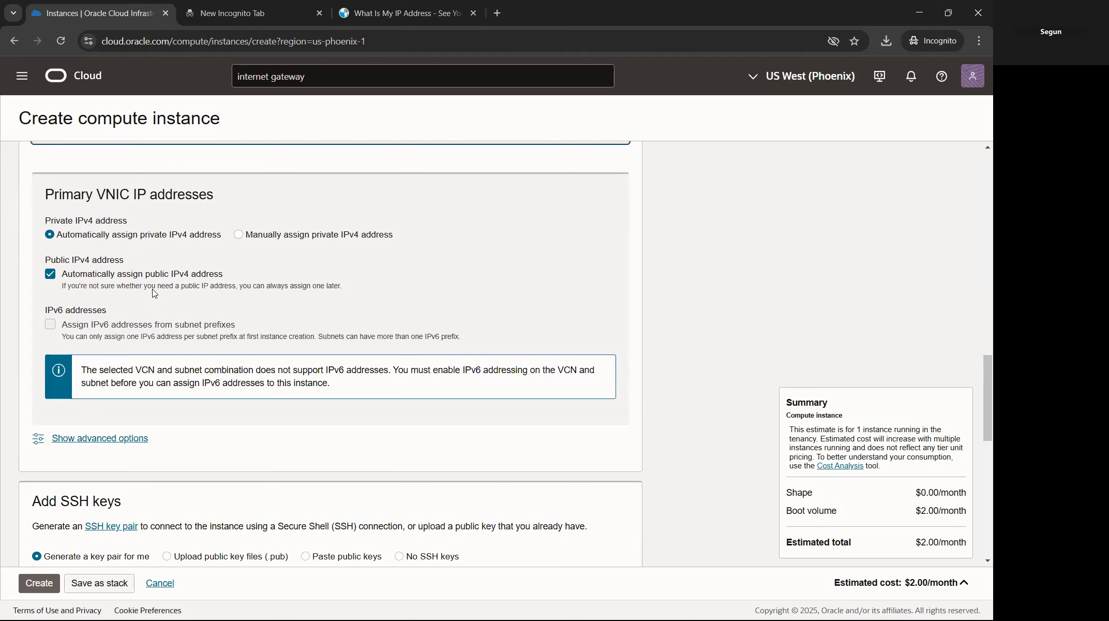
scroll(152, 289, "down", 4)
scroll(153, 287, "up", 5)
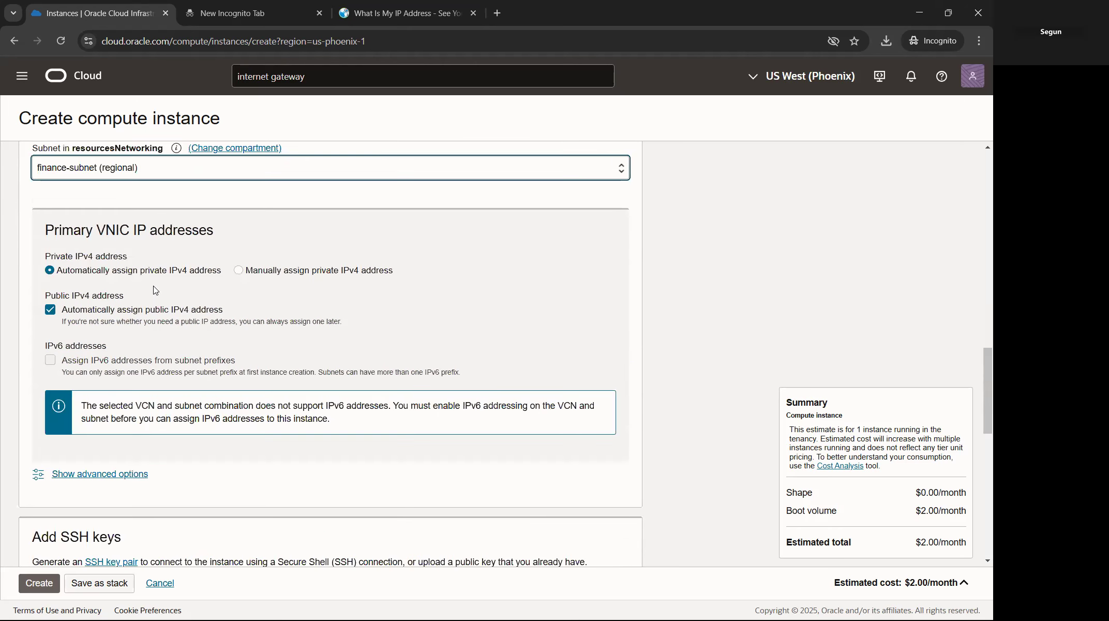
Step: Create the finance-vm compute instance with the configured settings
scroll(153, 290, "down", 12)
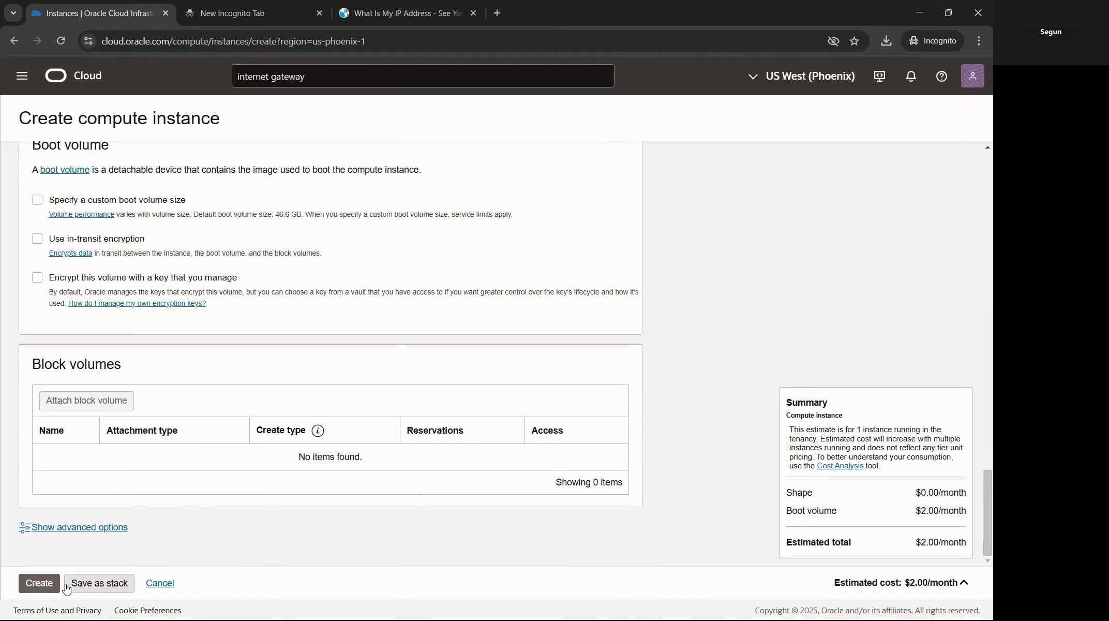
left_click(40, 584)
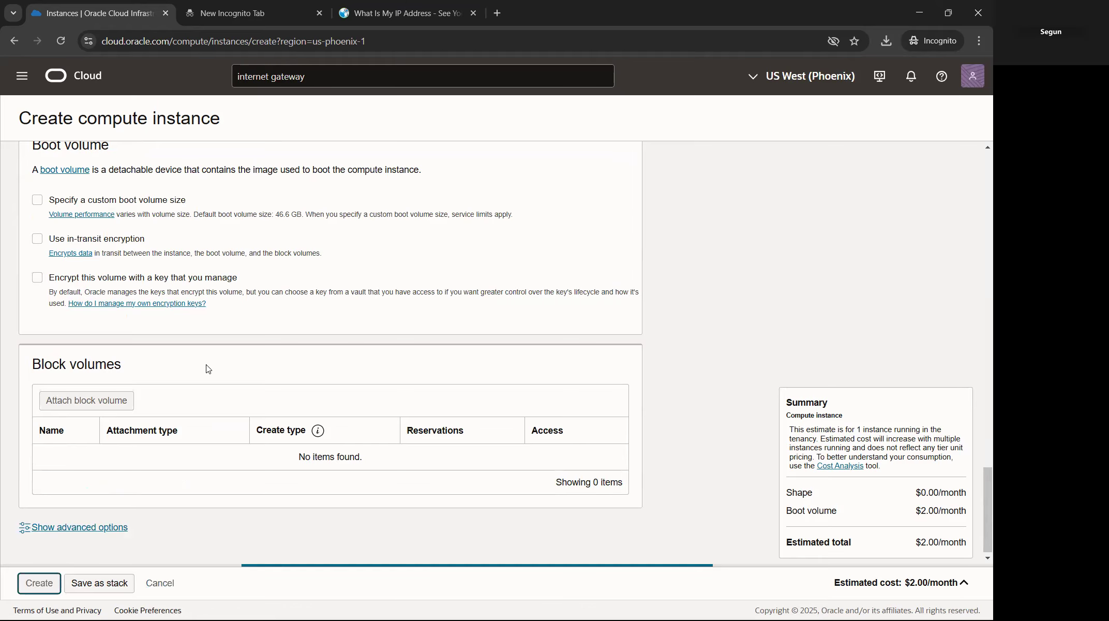
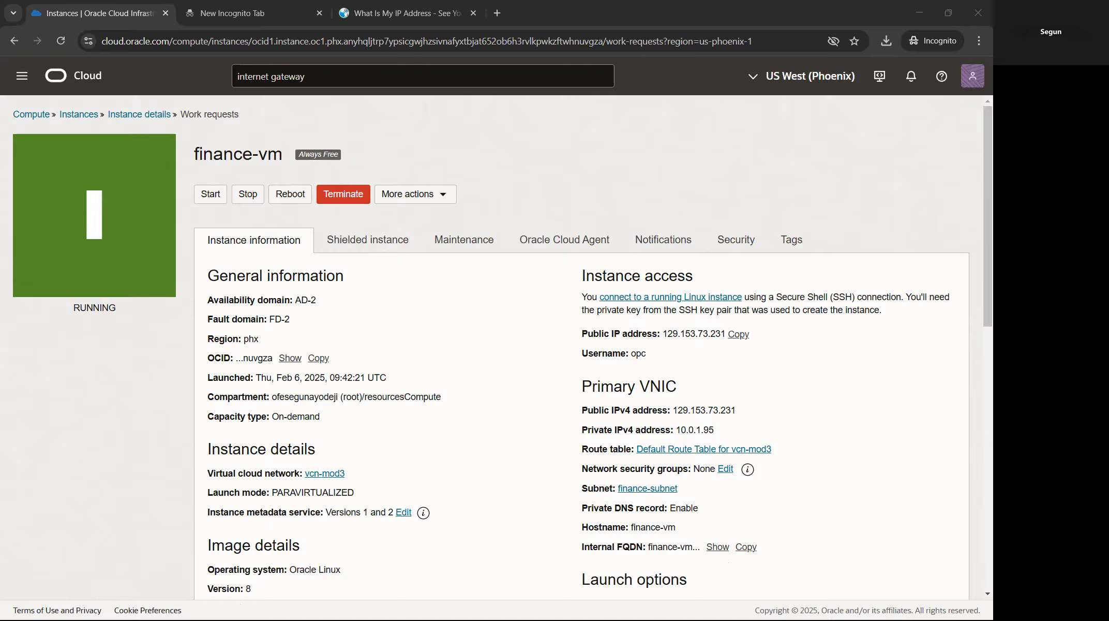
Step: Switch to the Git Bash terminal and clear the unfinished ssh -i command from the prompt
left_click(337, 616)
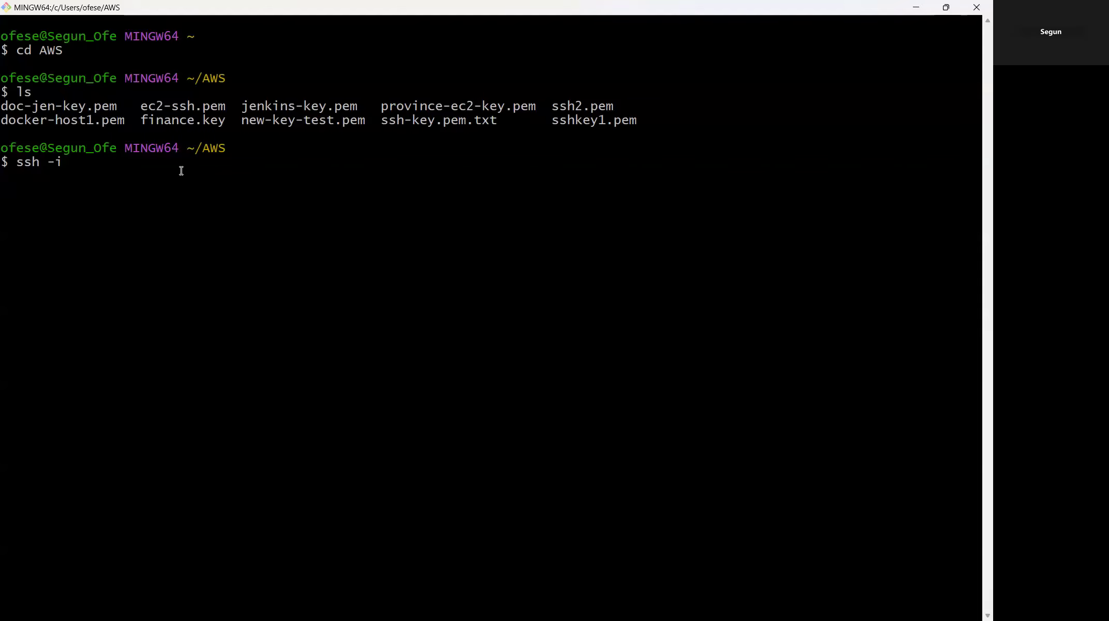
key("BackSpace")
key("BackSpace")
key("BackSpace")
key("BackSpace")
key("BackSpace")
key("BackSpace")
key("BackSpace")
Step: Restrict the private key file's permissions by running chmod 600 finance.key in the AWS directory
type("chmod 600")
left_click_drag(140, 120, 225, 120)
key("ctrl+c")
right_click(219, 124)
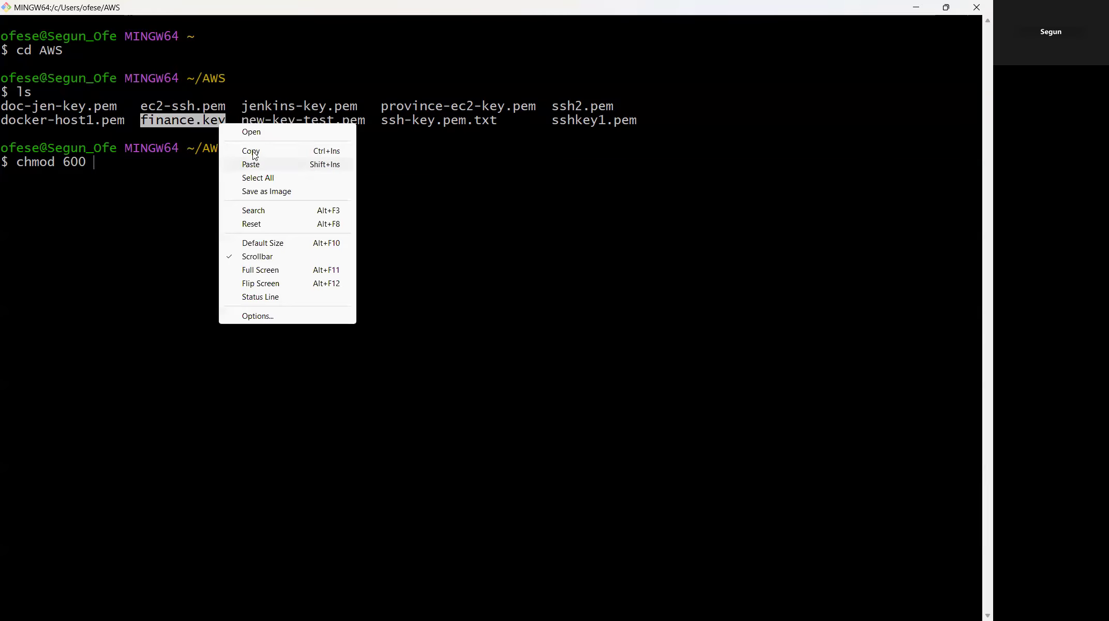
left_click(257, 147)
left_click(105, 159)
right_click(106, 161)
left_click(145, 204)
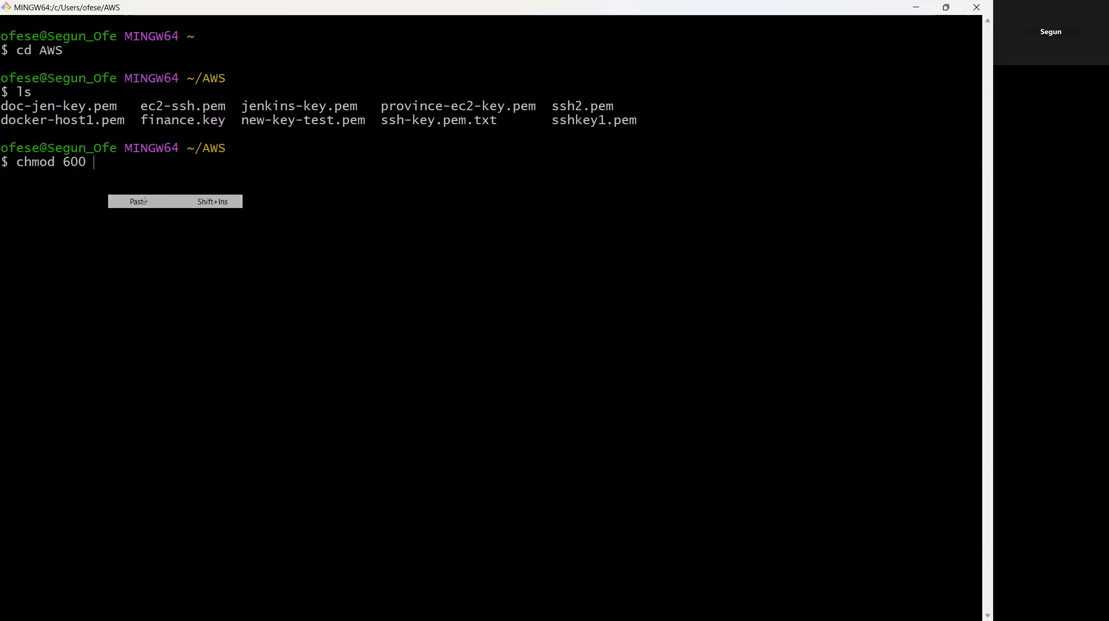
key("Return")
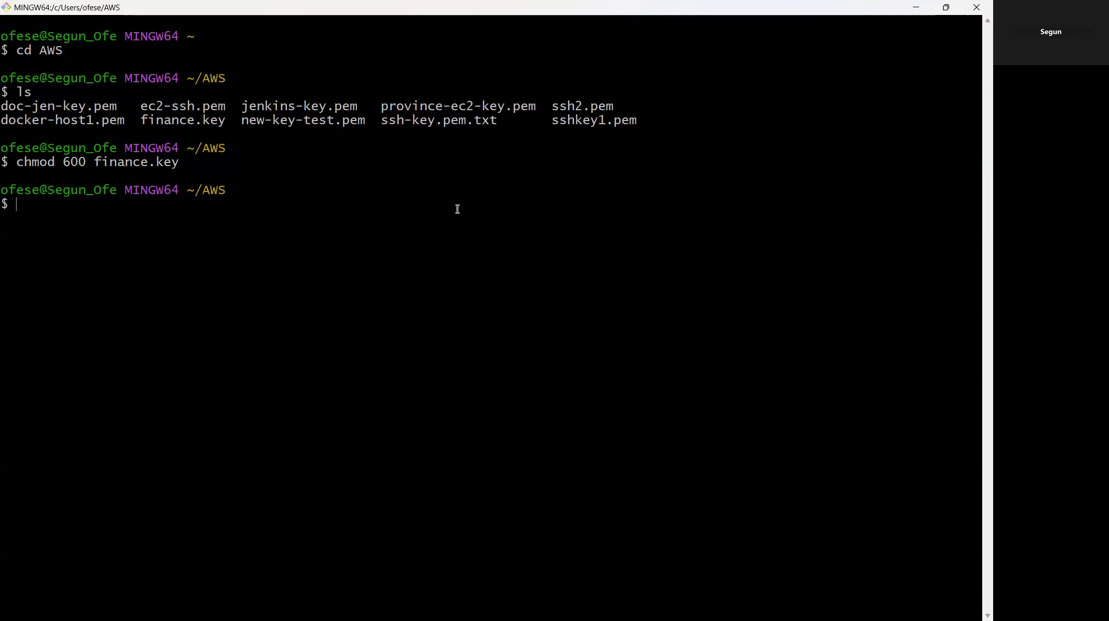
Step: Begin the connection command with ssh -i finance.key opc@, reusing the copied key file name
type("ssh -i")
right_click(90, 207)
left_click(114, 248)
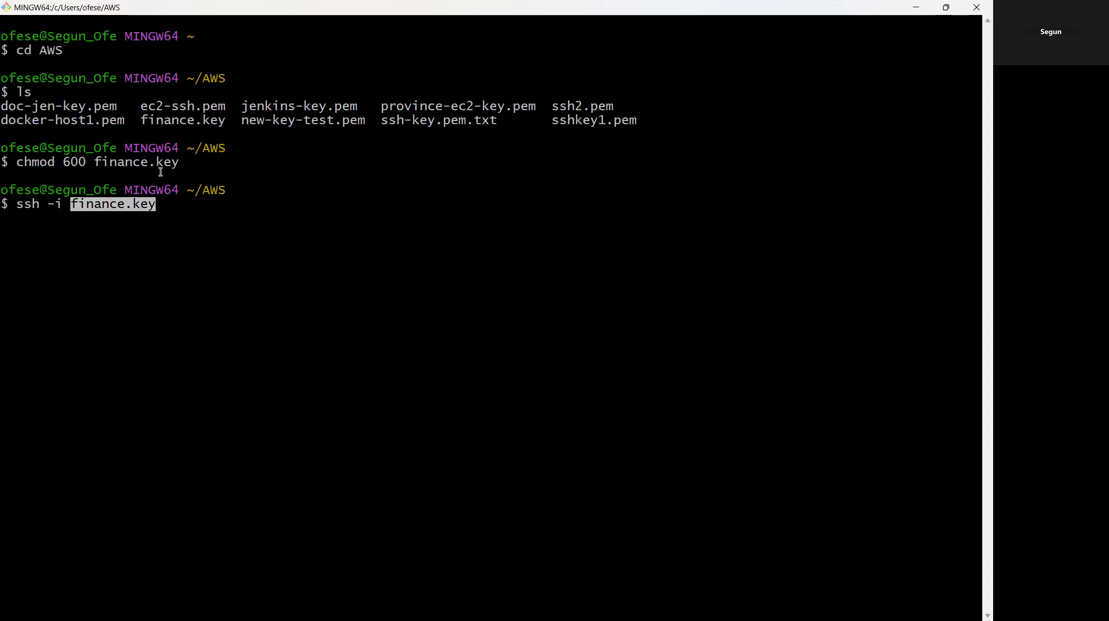
left_click_drag(141, 121, 225, 120)
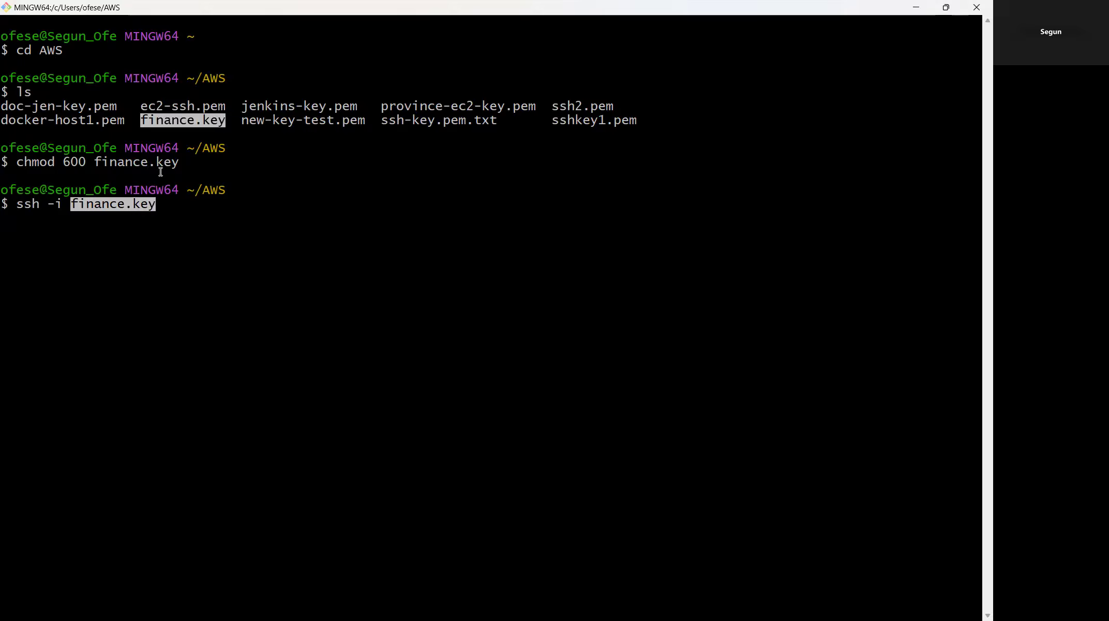
left_click(181, 199)
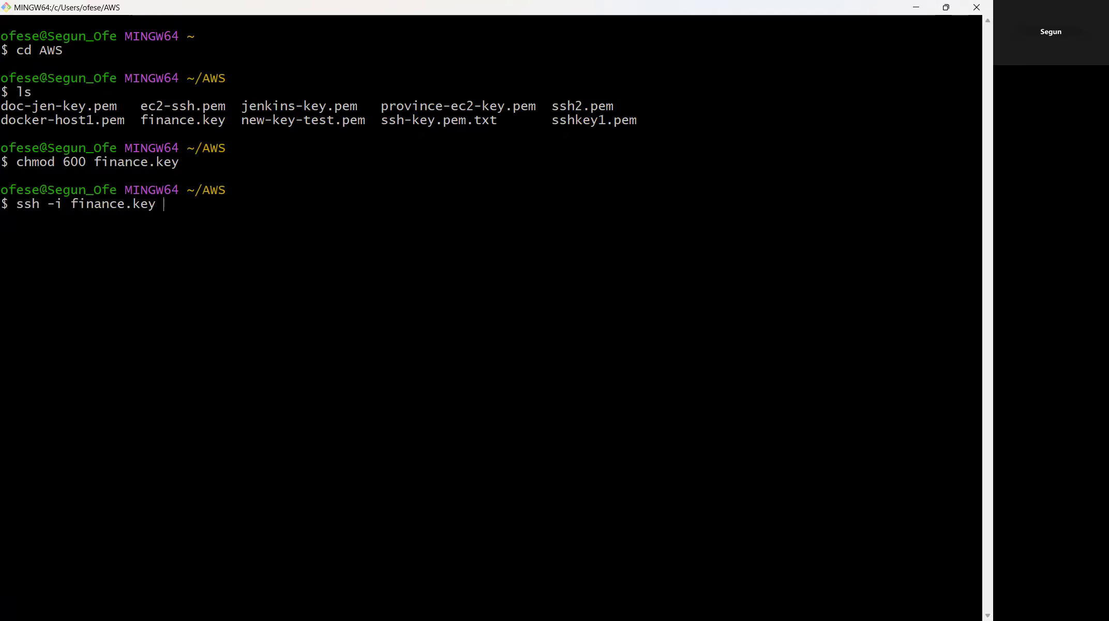
type("opc@")
Step: Switch to the Oracle Cloud browser window and copy finance-vm's public IPv4 address from its primary VNIC details
key("alt+Tab")
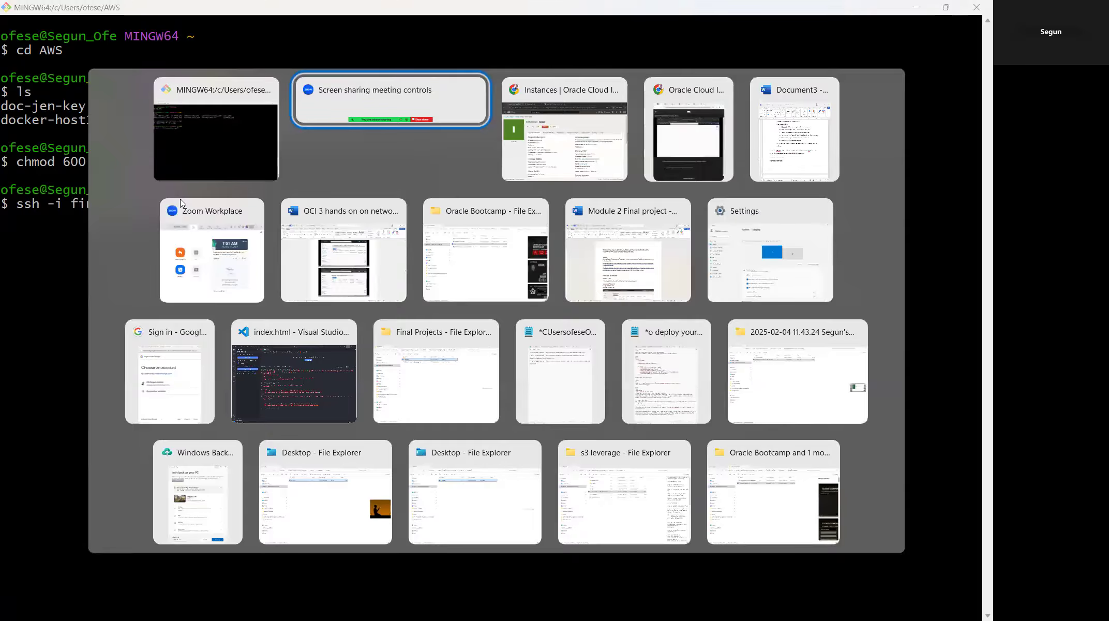
key("alt+Tab")
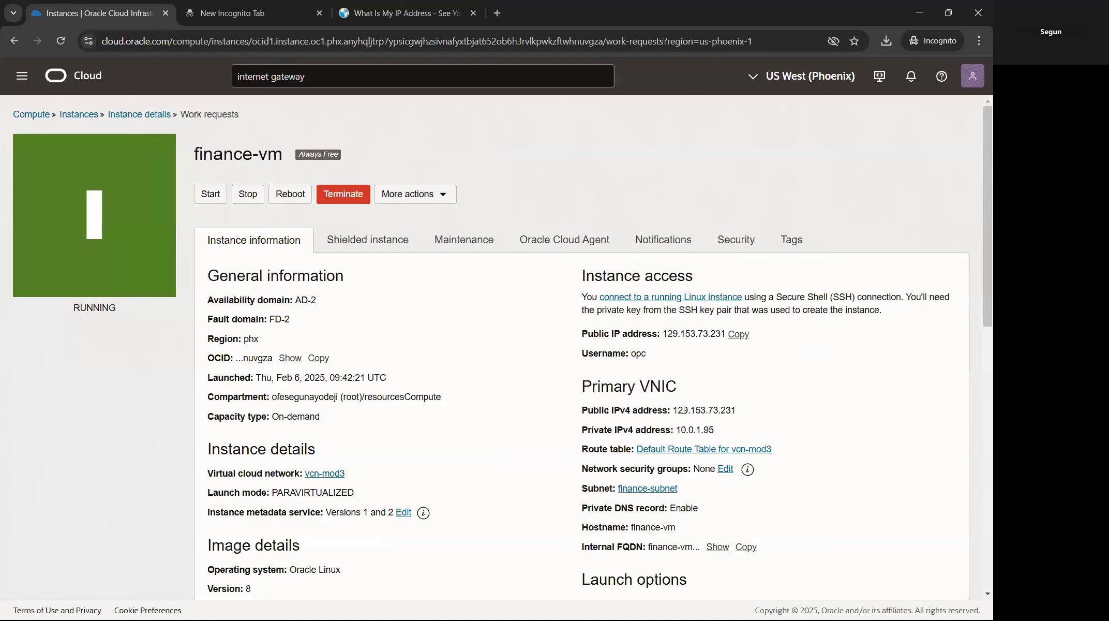
left_click_drag(674, 409, 757, 413)
right_click(717, 412)
left_click(751, 427)
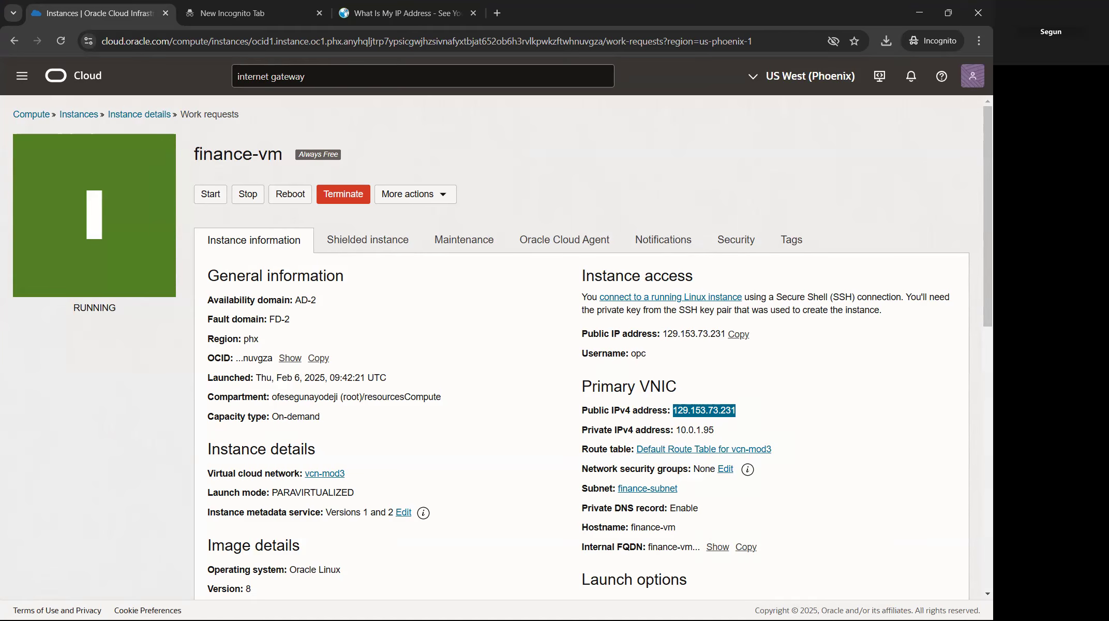
Step: Back in the terminal, complete the ssh command with 129.153.73.231, run it and accept the host key with yes
key("alt+Tab")
right_click(216, 206)
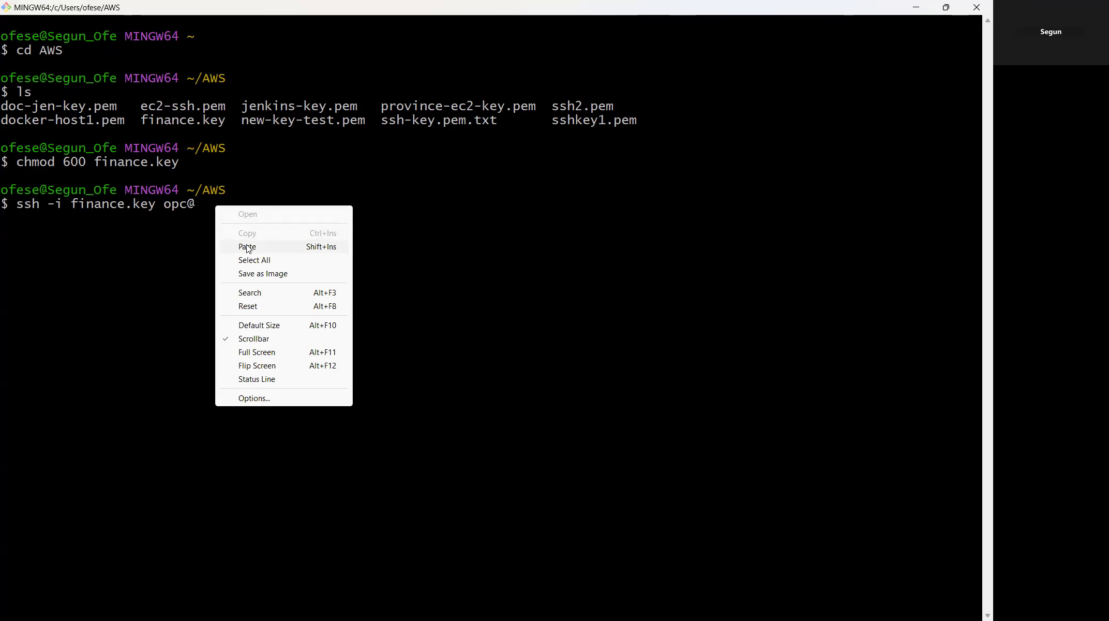
left_click(247, 246)
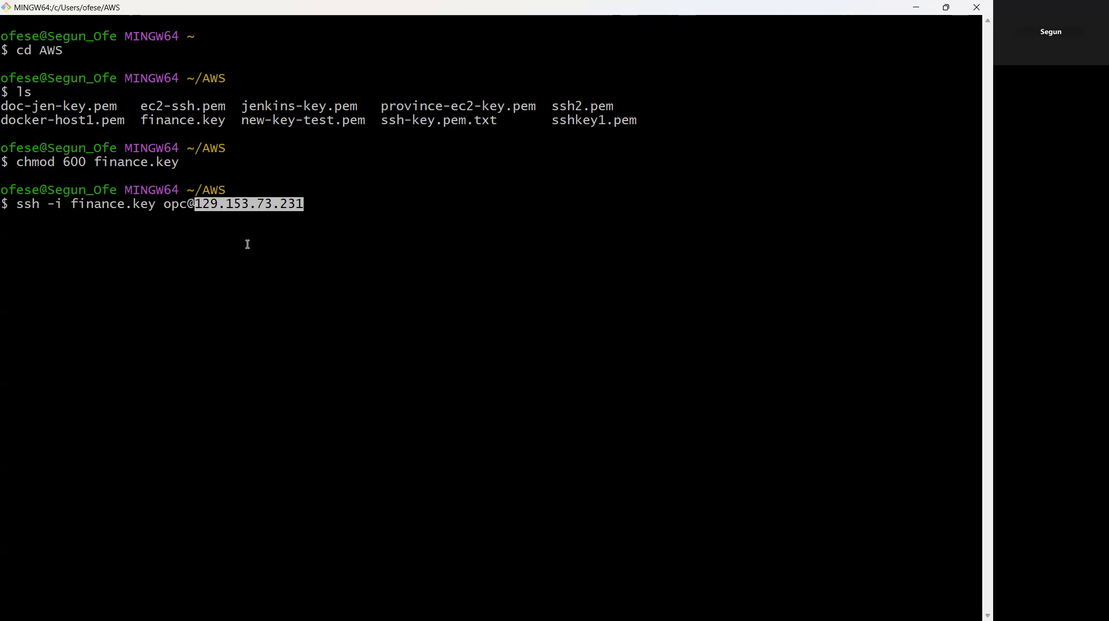
key("Return")
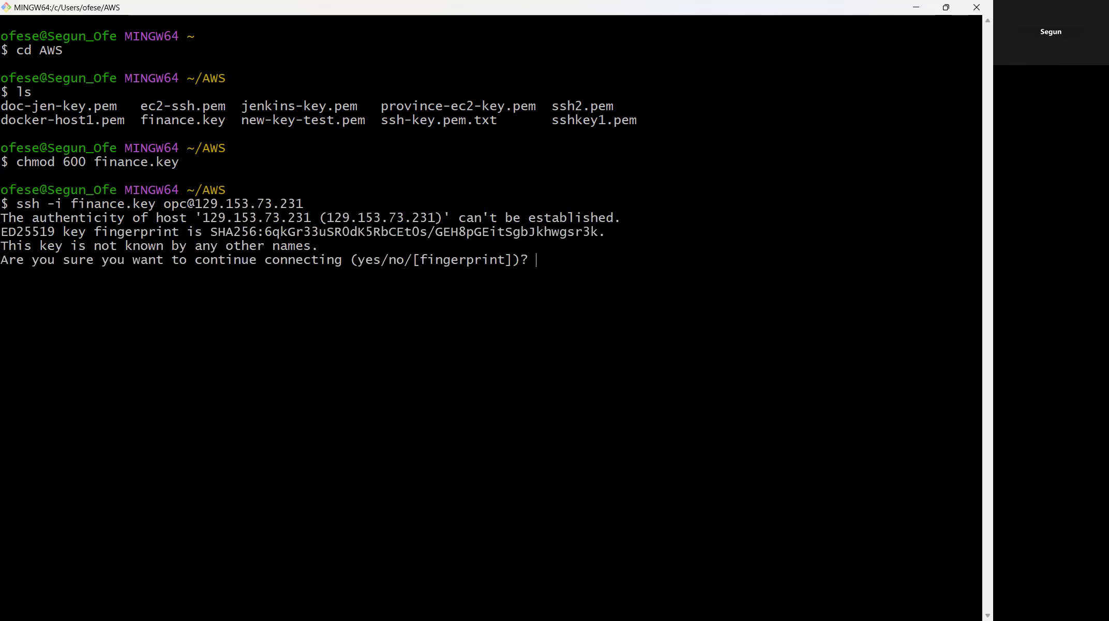
type("yes")
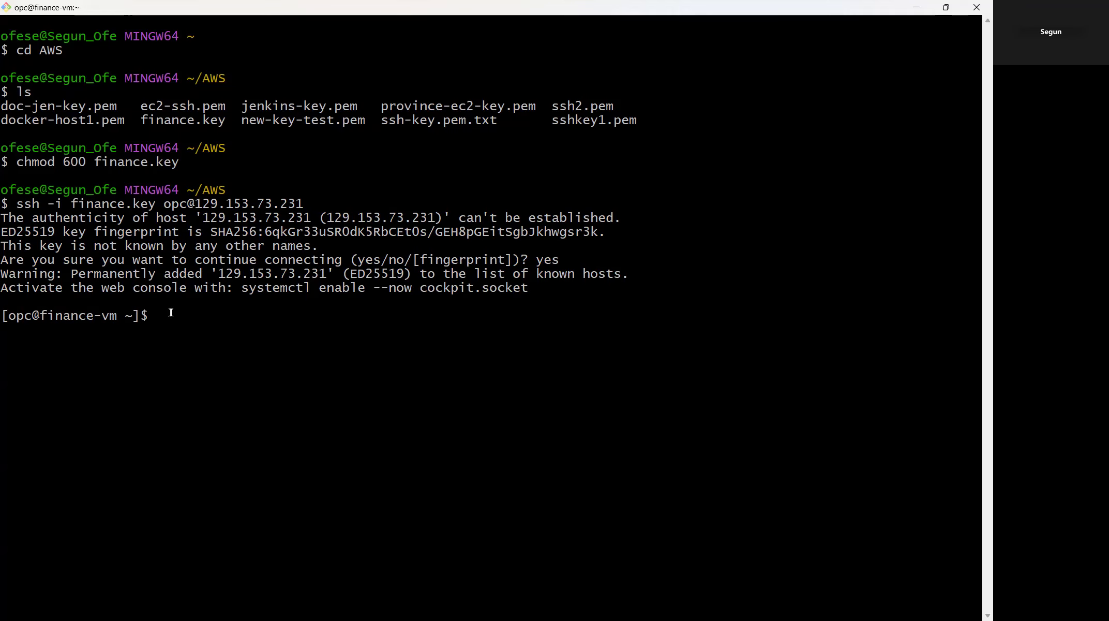
Step: Copy the Apache install command from another window and paste sudo yum install httpd -y at the finance-vm prompt
triple_click(118, 316)
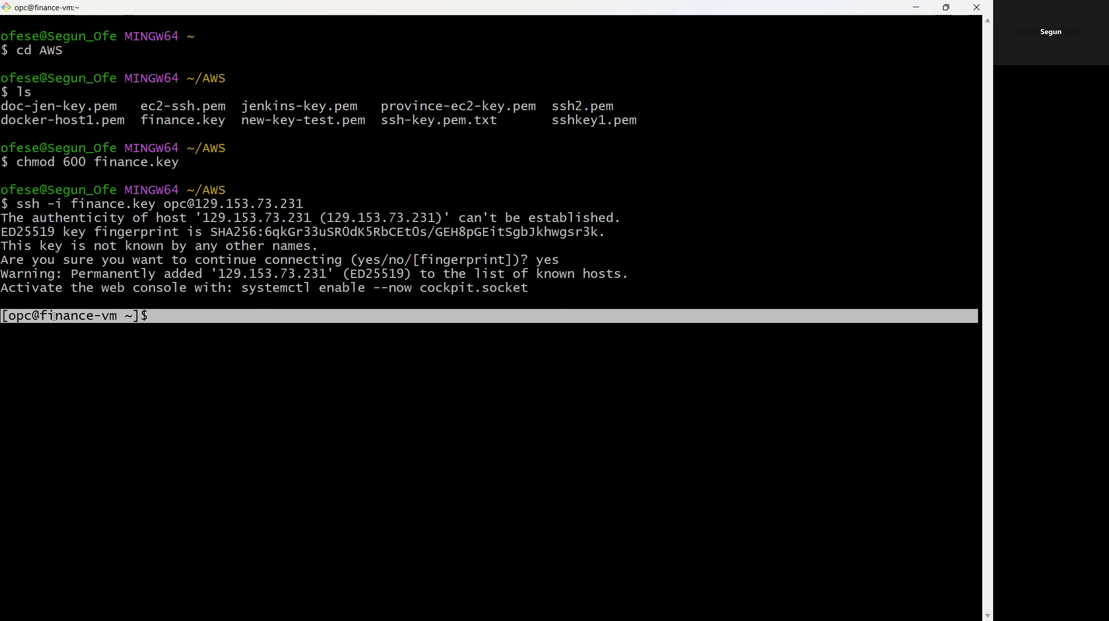
left_click(156, 315)
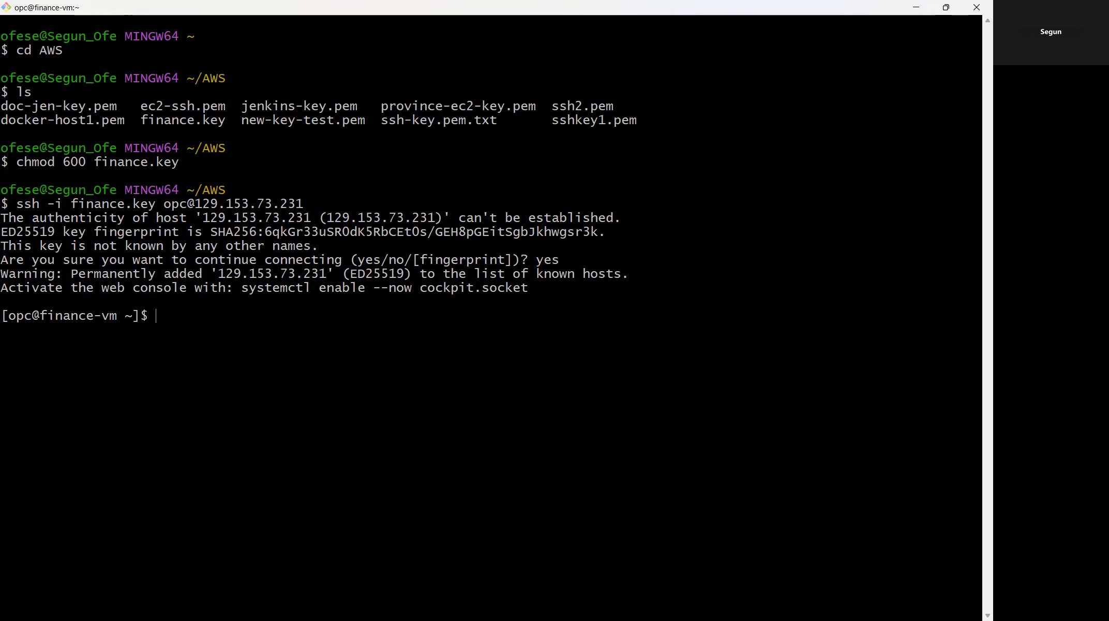
key("alt+Tab")
right_click(185, 320)
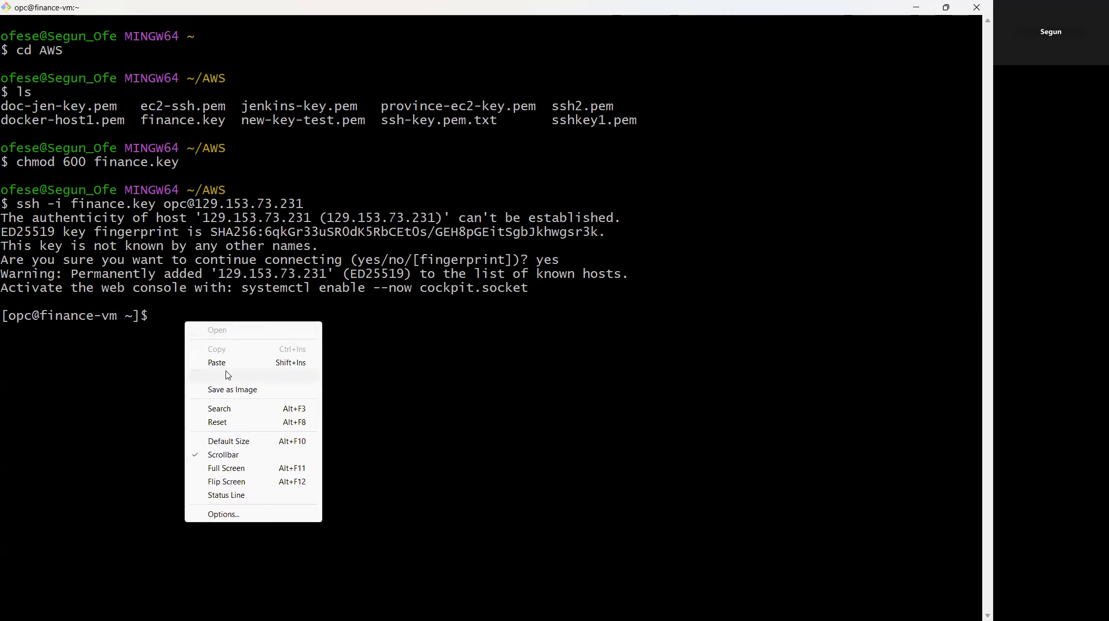
left_click(225, 362)
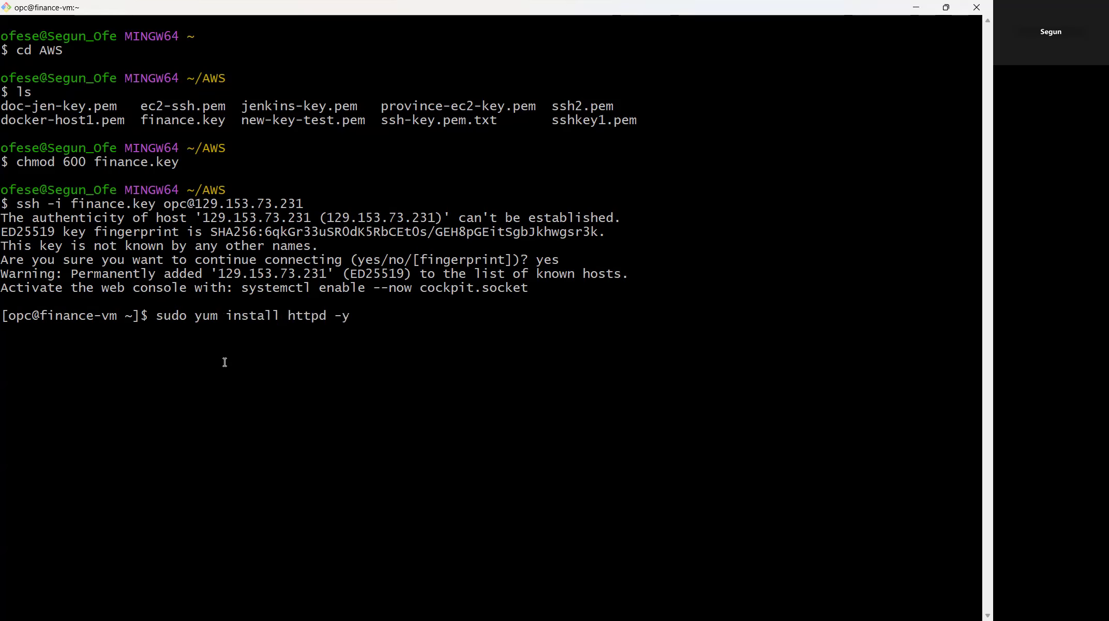